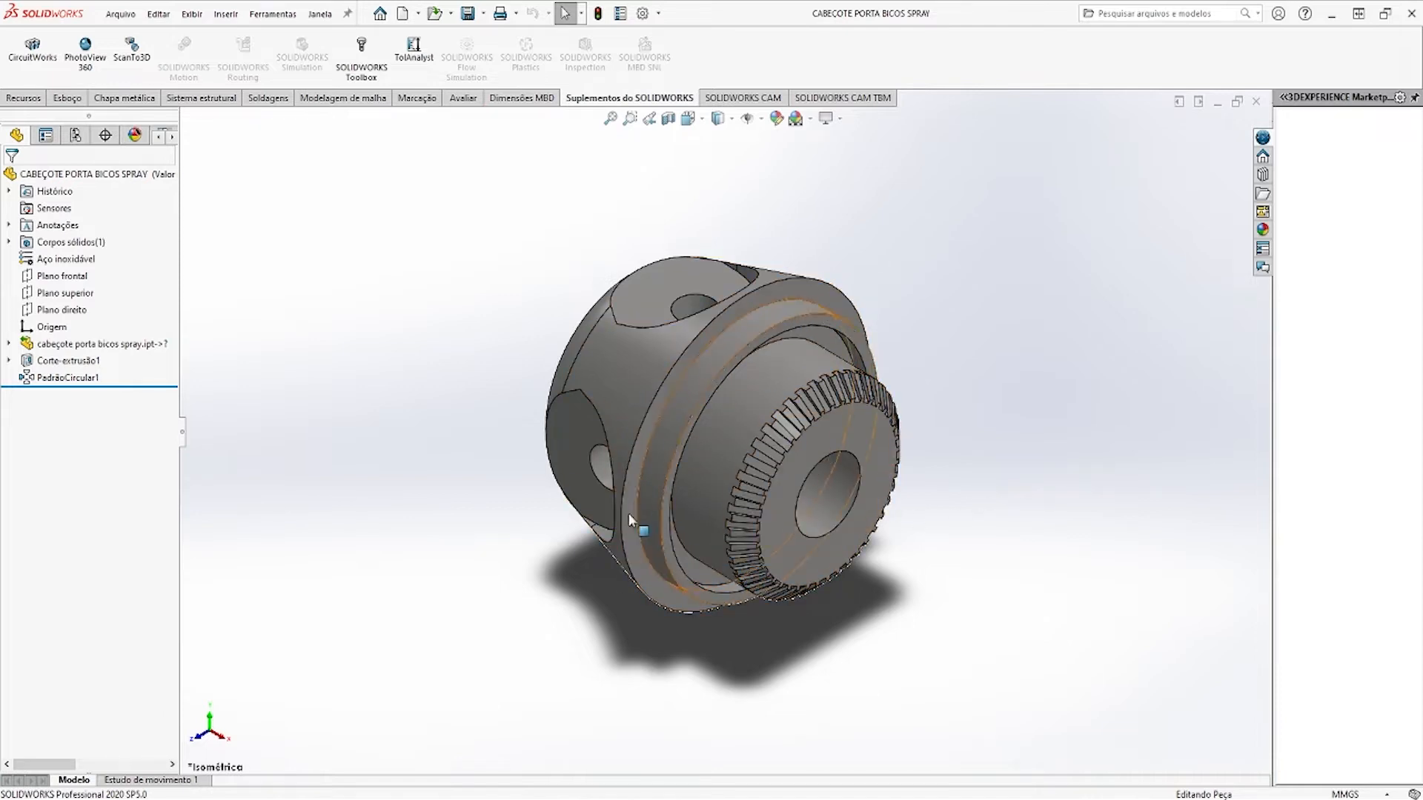
# Create a new part document and open a sketch on its front plane
pyautogui.moveTo(776, 581); pyautogui.dragTo(638, 645, button='middle')
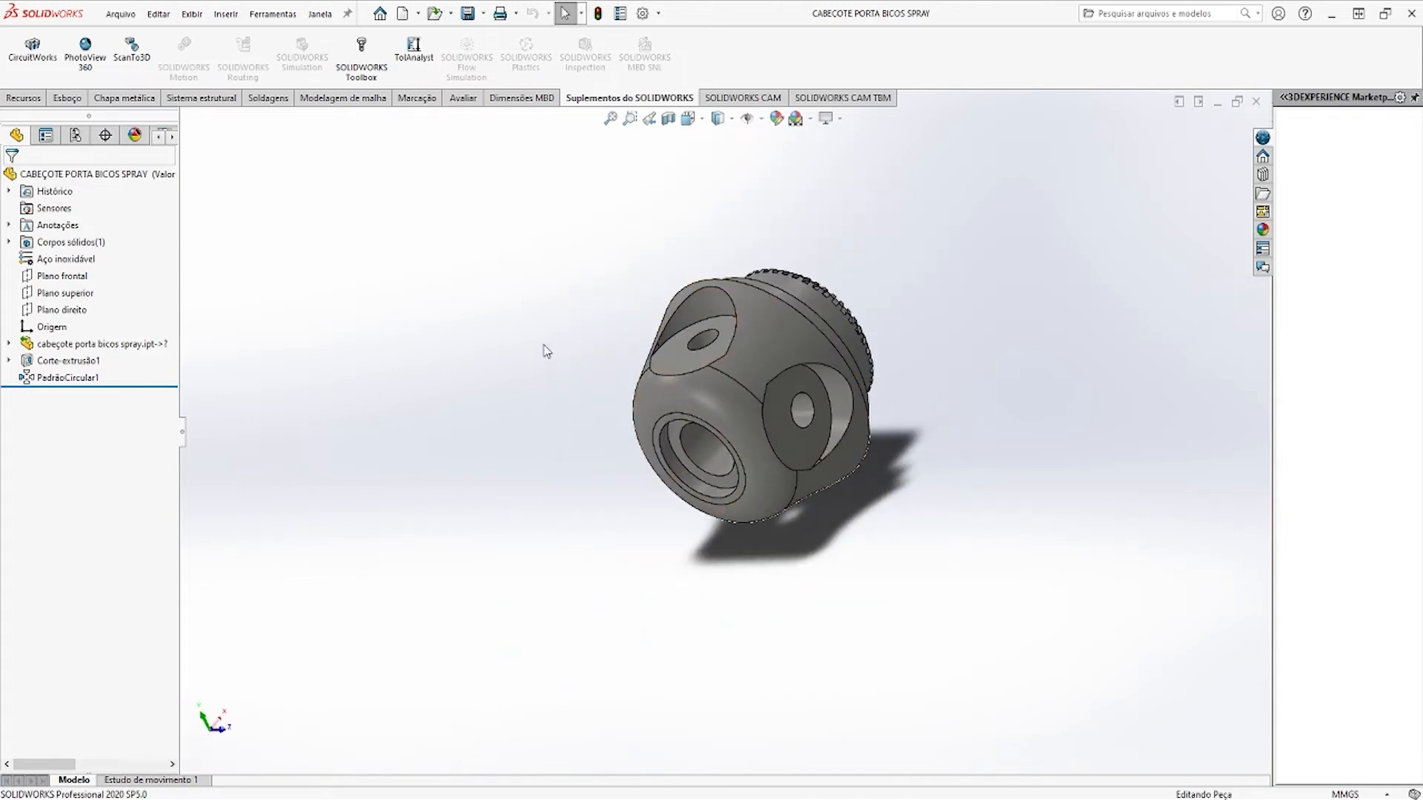
pyautogui.hotkey('ctrl', '7')
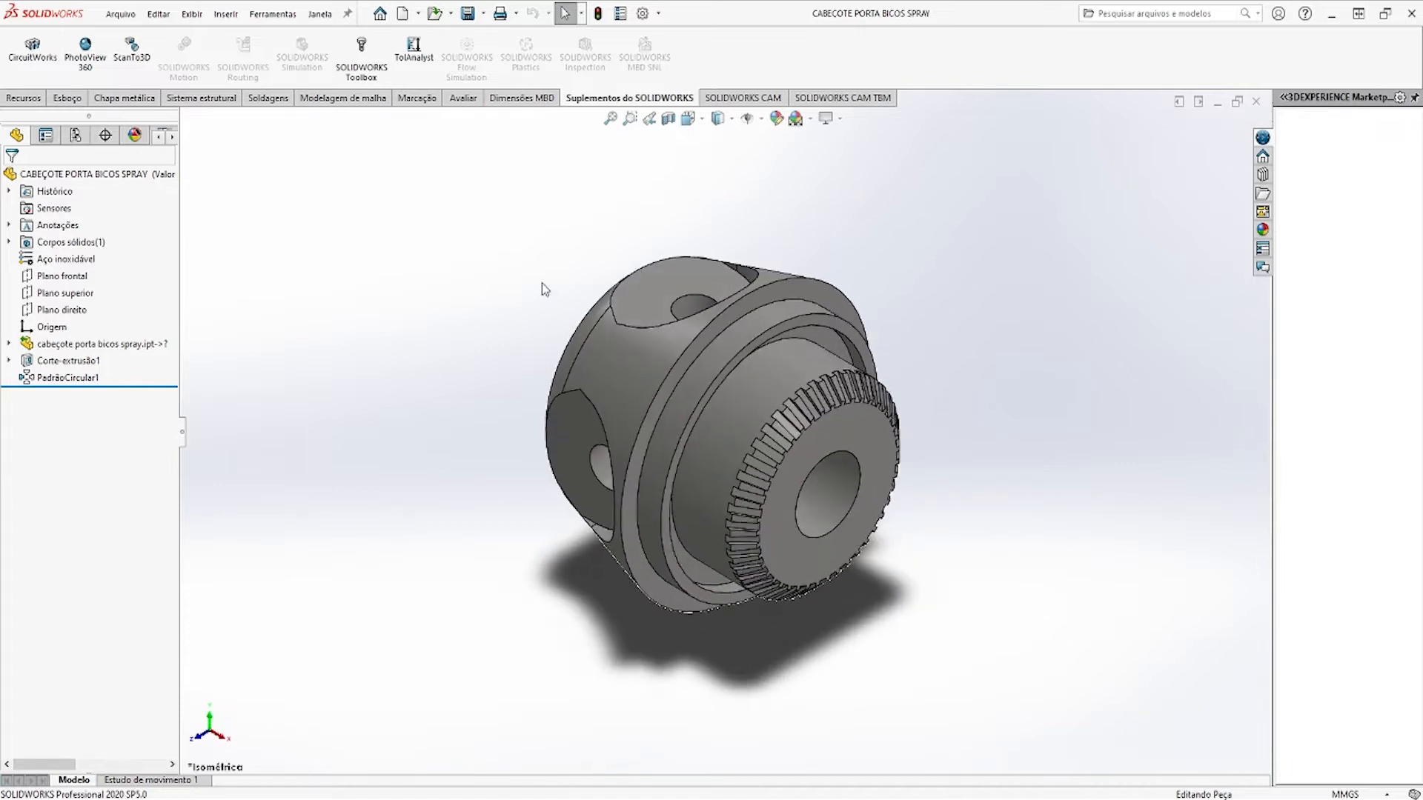
pyautogui.click(406, 18)
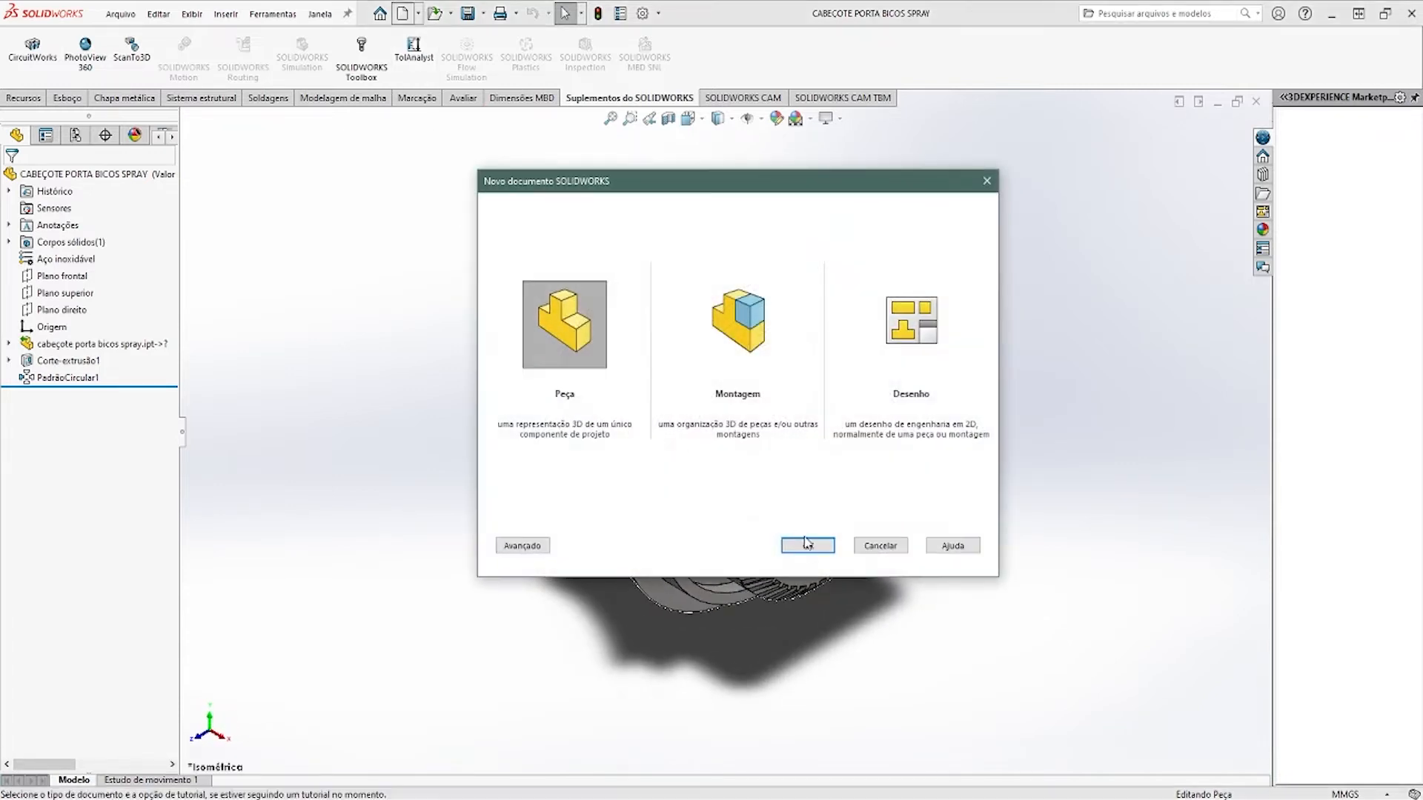
pyautogui.click(818, 548)
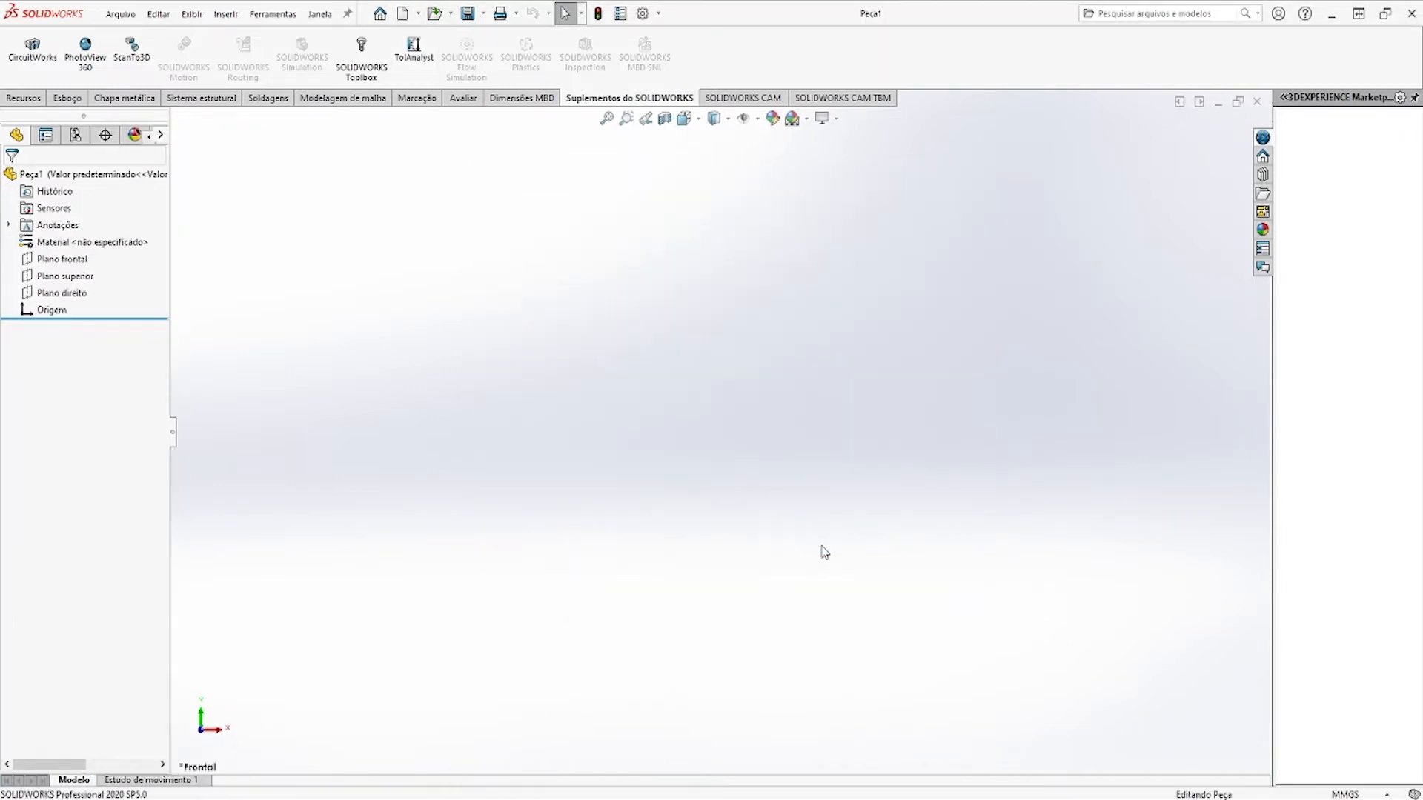
pyautogui.click(74, 259)
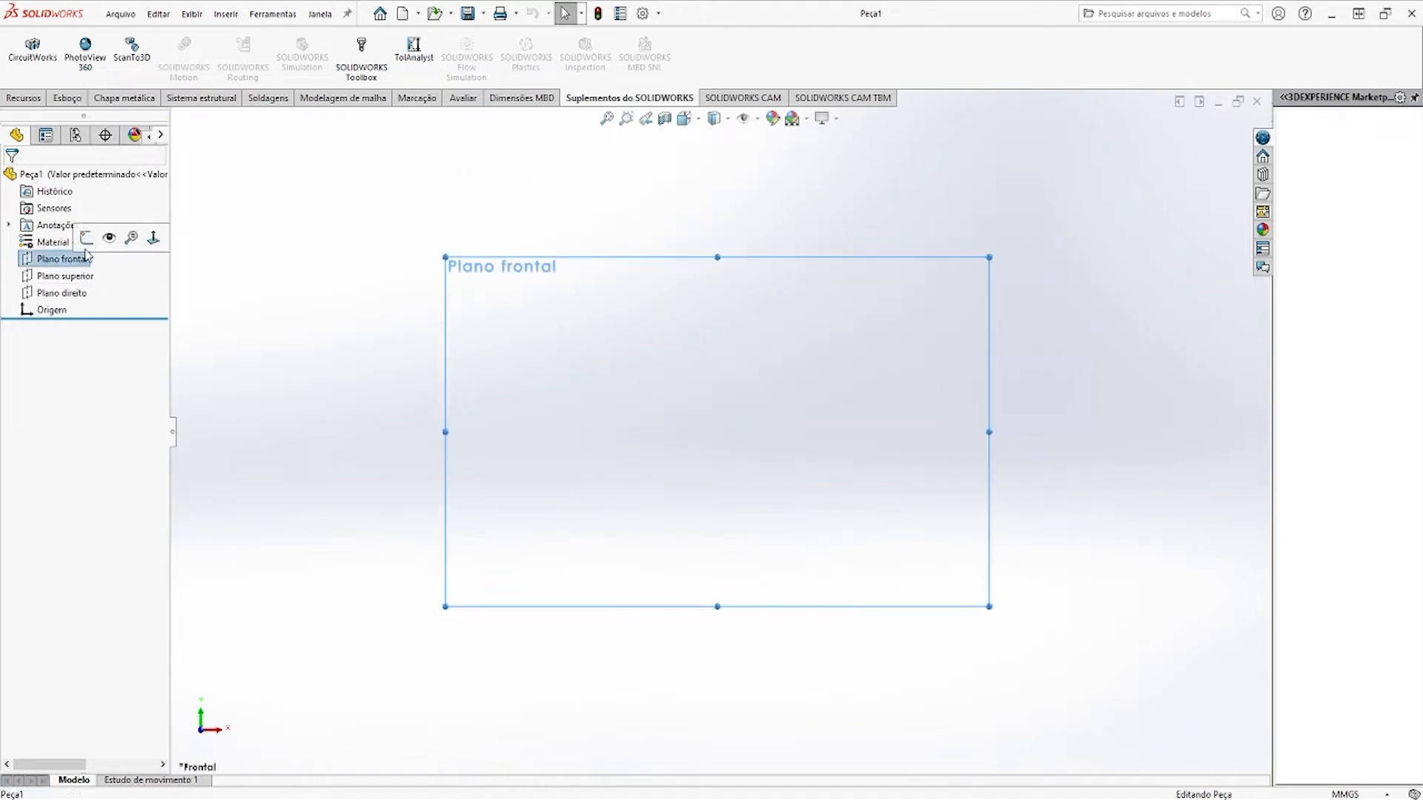
pyautogui.click(89, 242)
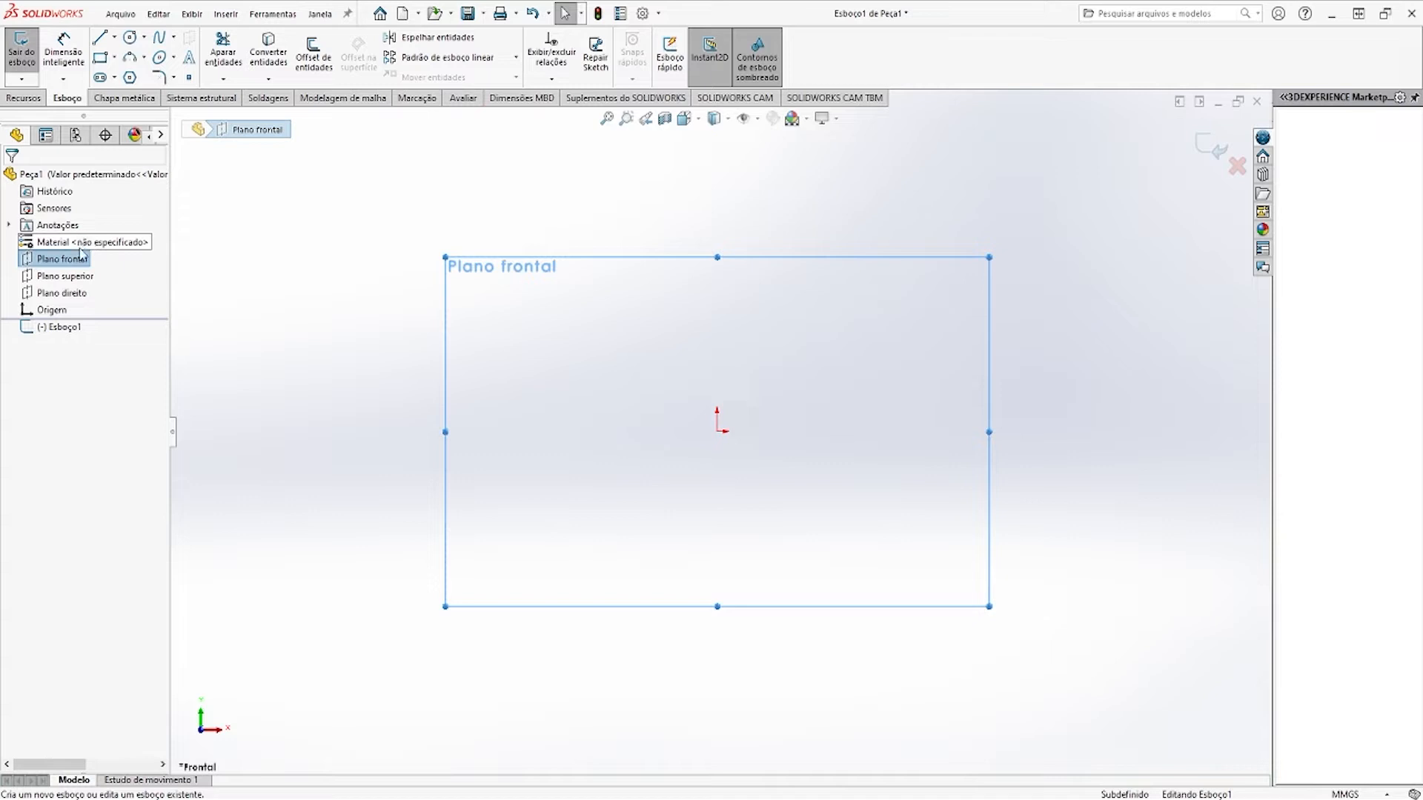
# Sketch a horizontal centerline starting at the origin and extending in the positive X direction
pyautogui.click(114, 37)
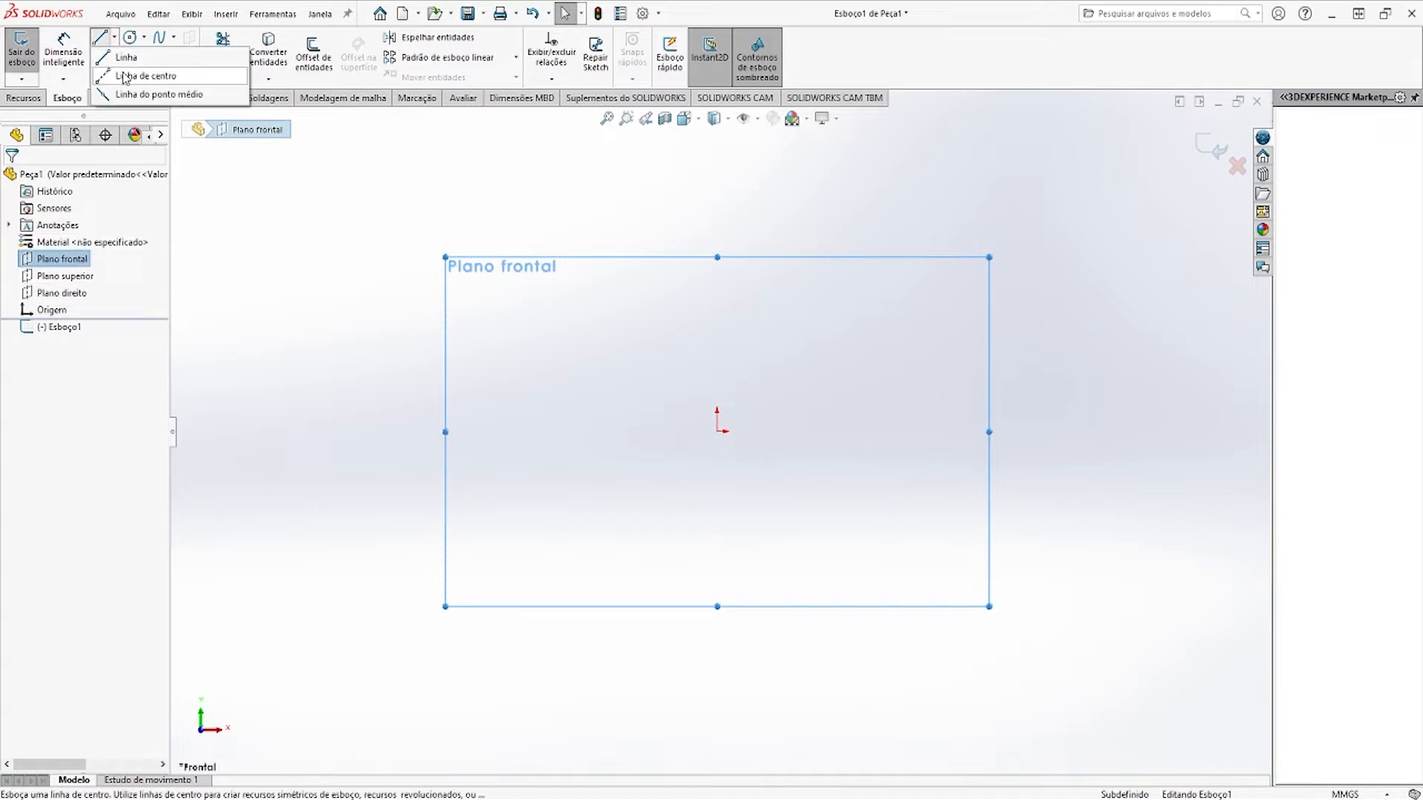
pyautogui.click(125, 75)
pyautogui.click(717, 431)
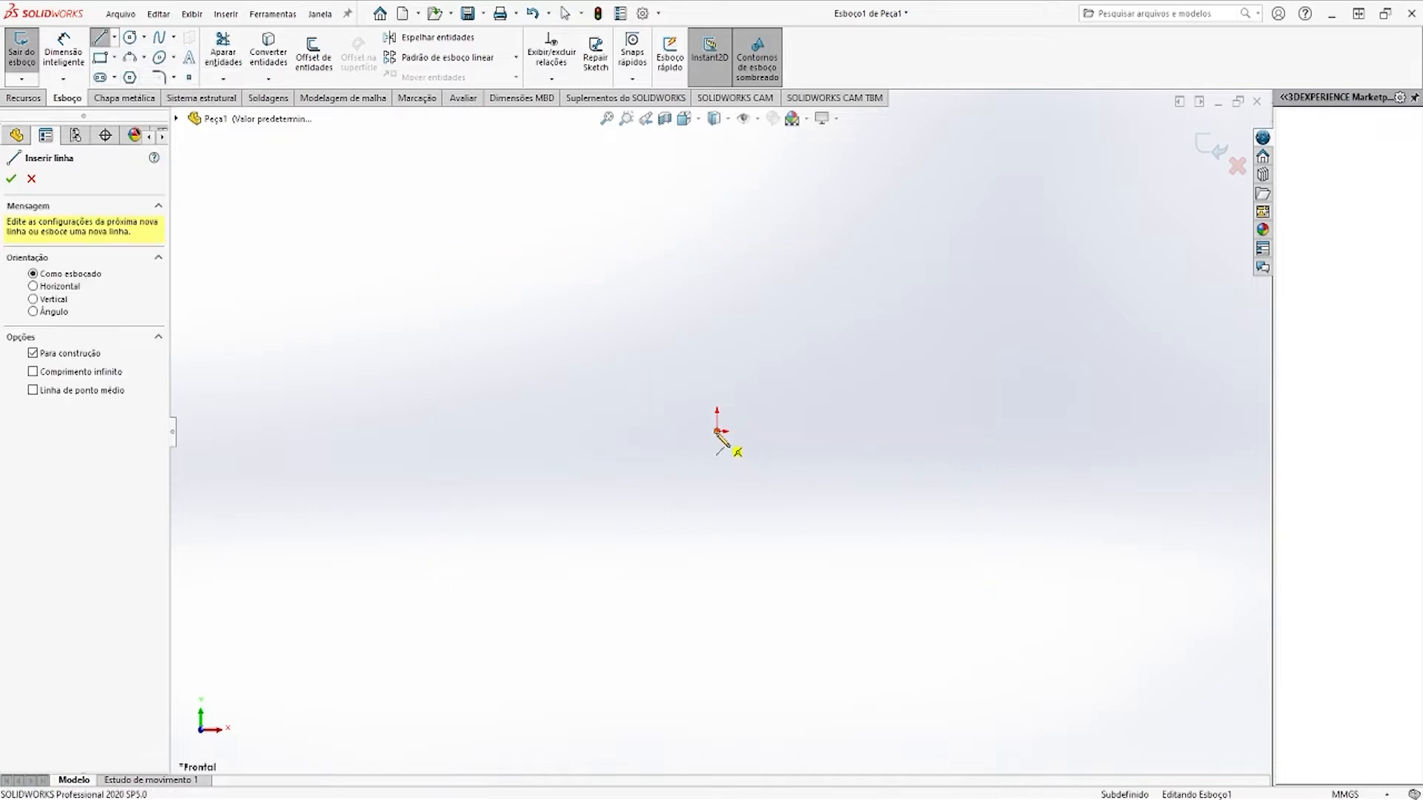
pyautogui.click(901, 432)
pyautogui.press('Escape')
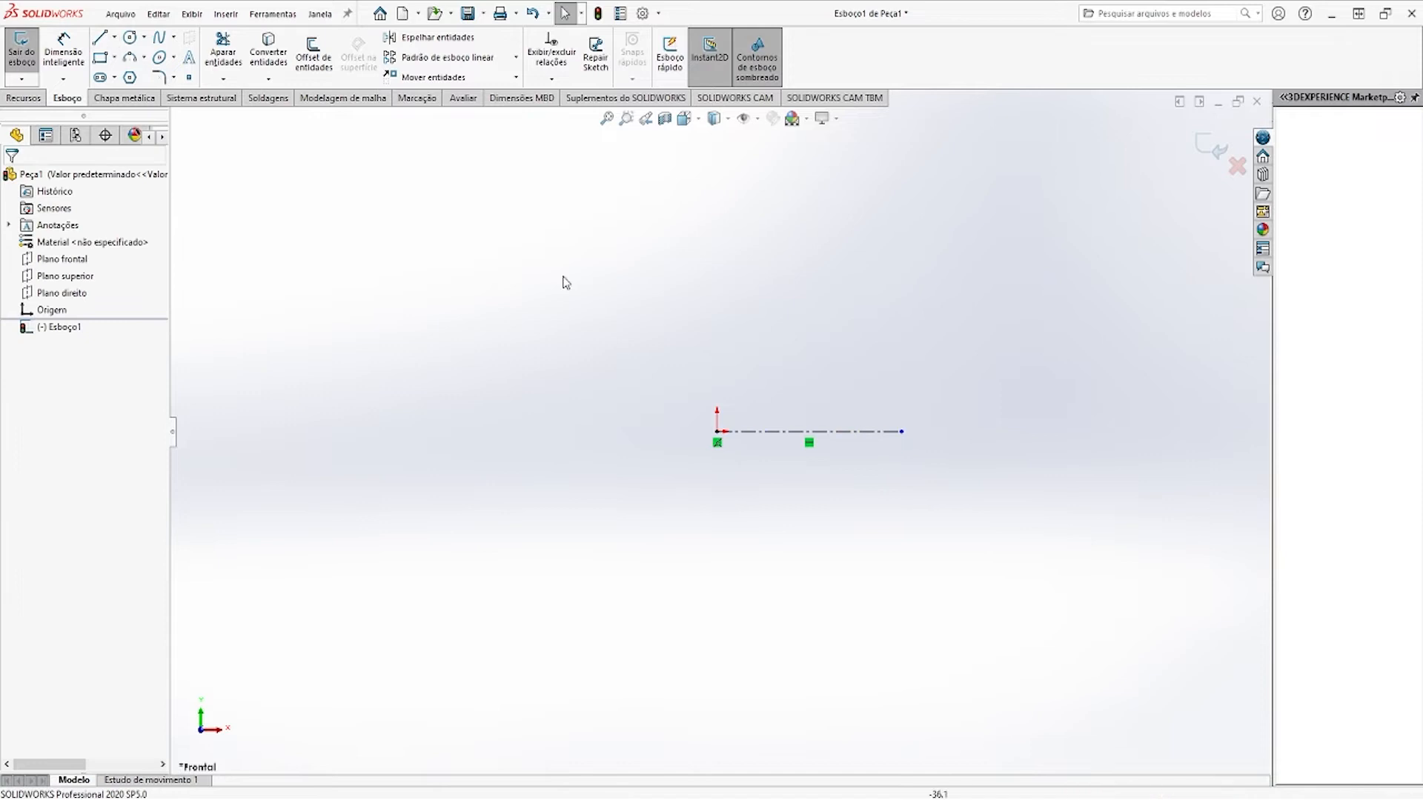
# Start a stepped profile above the centerline: a long horizontal line, a vertical about 12 mm up, a short horizontal back toward the origin side, and another vertical up
pyautogui.click(100, 37)
pyautogui.click(717, 379)
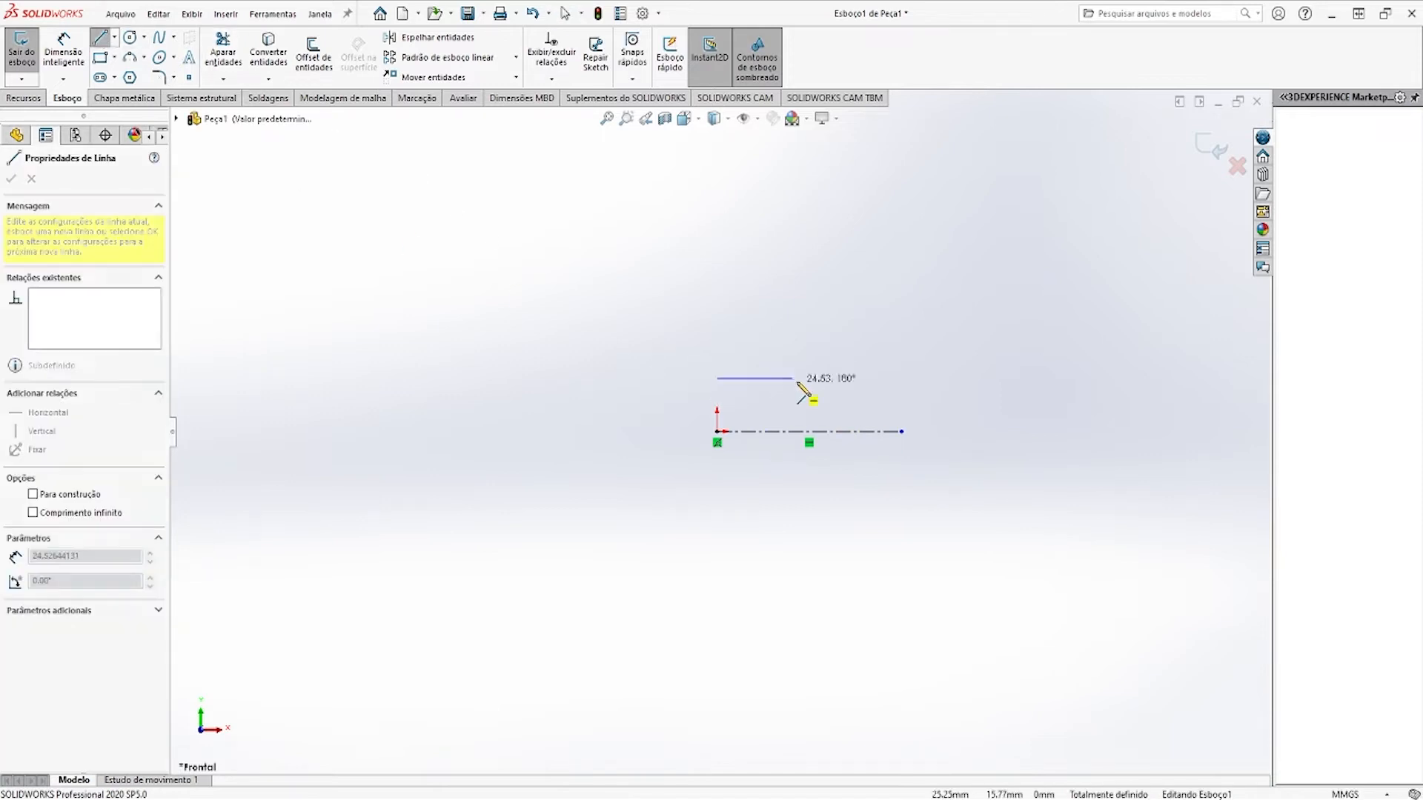
pyautogui.click(902, 379)
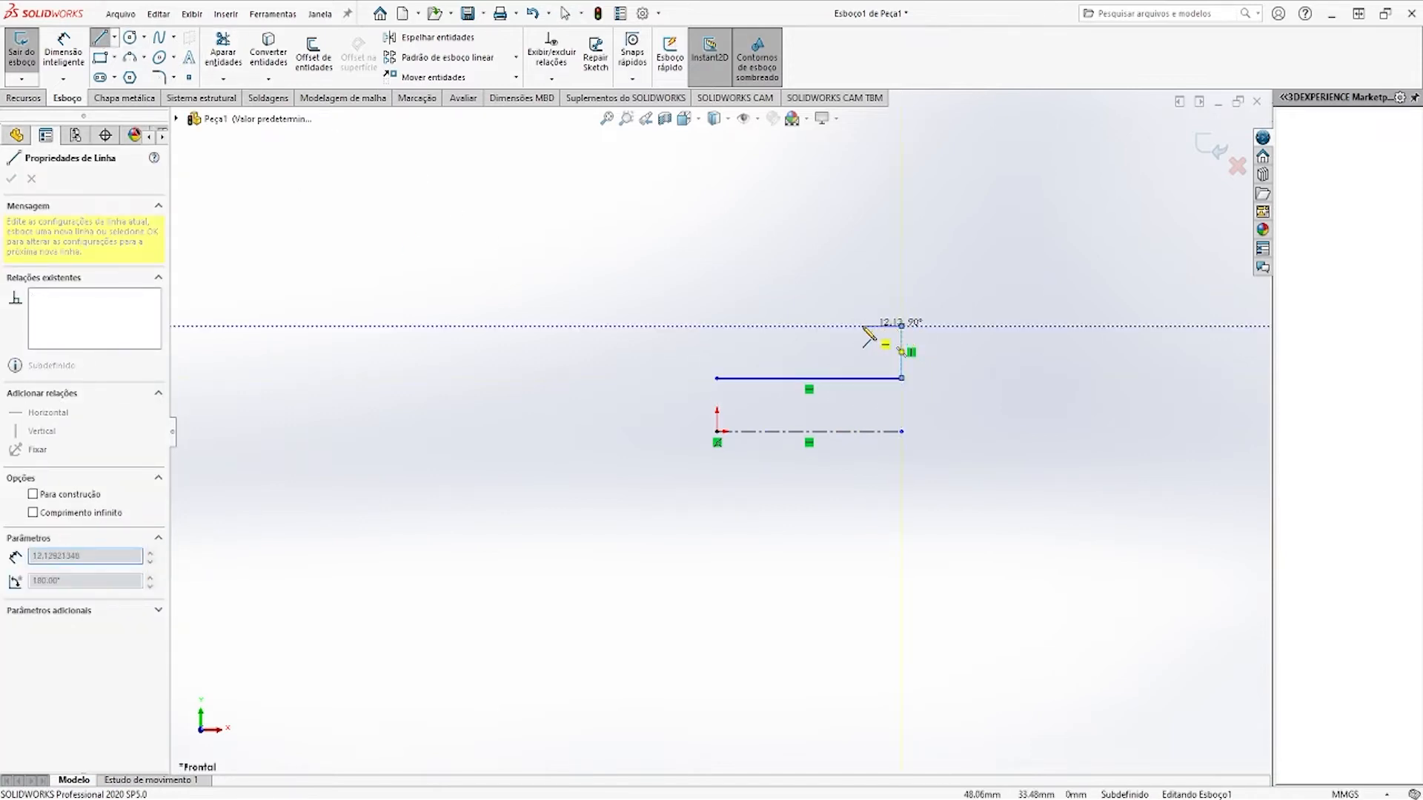
pyautogui.click(901, 326)
pyautogui.click(855, 326)
pyautogui.click(855, 274)
pyautogui.press('Escape')
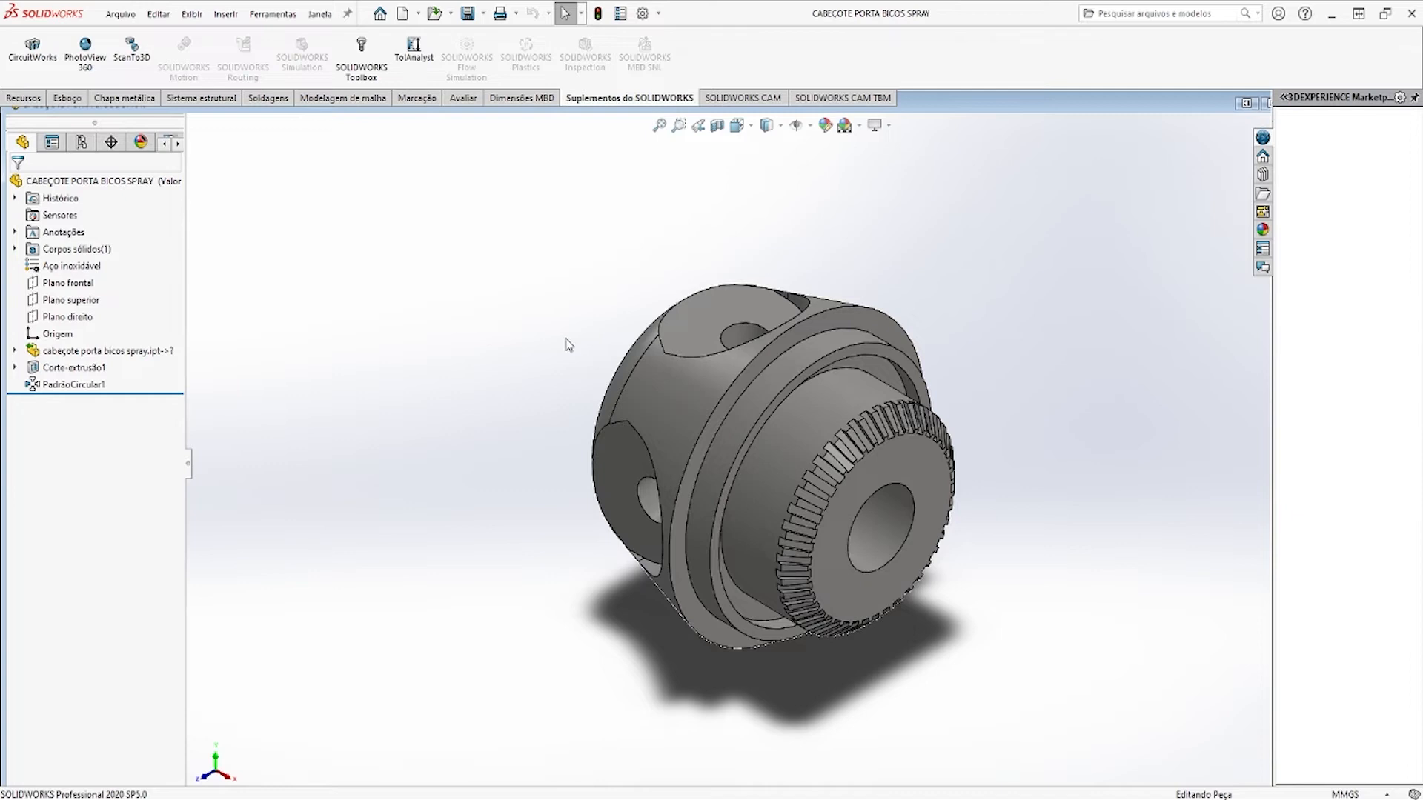
# Show the reference part CABEÇOTE PORTA BICOS SPRAY in front view with hidden lines visible
pyautogui.hotkey('ctrl', '1')
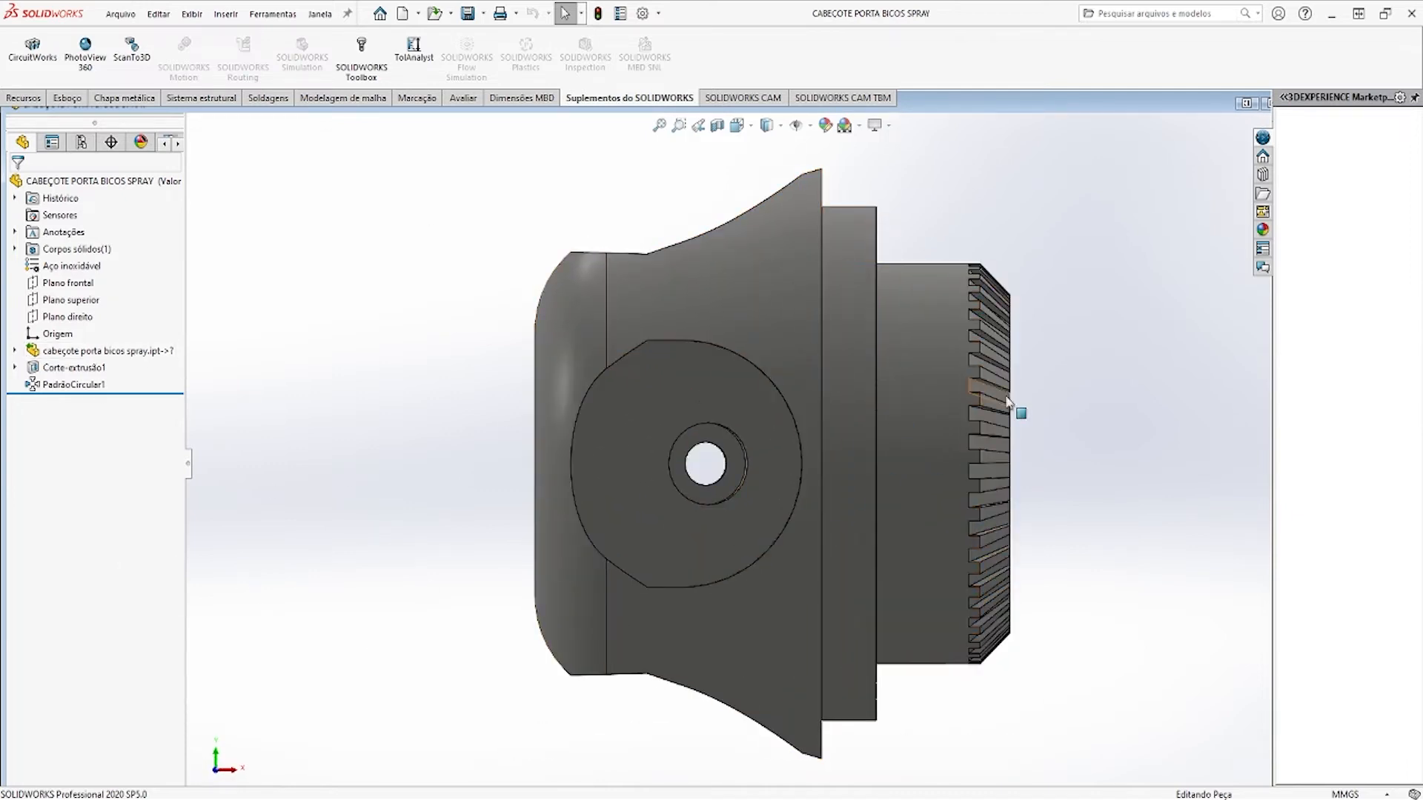
pyautogui.scroll(2, 770, 444)
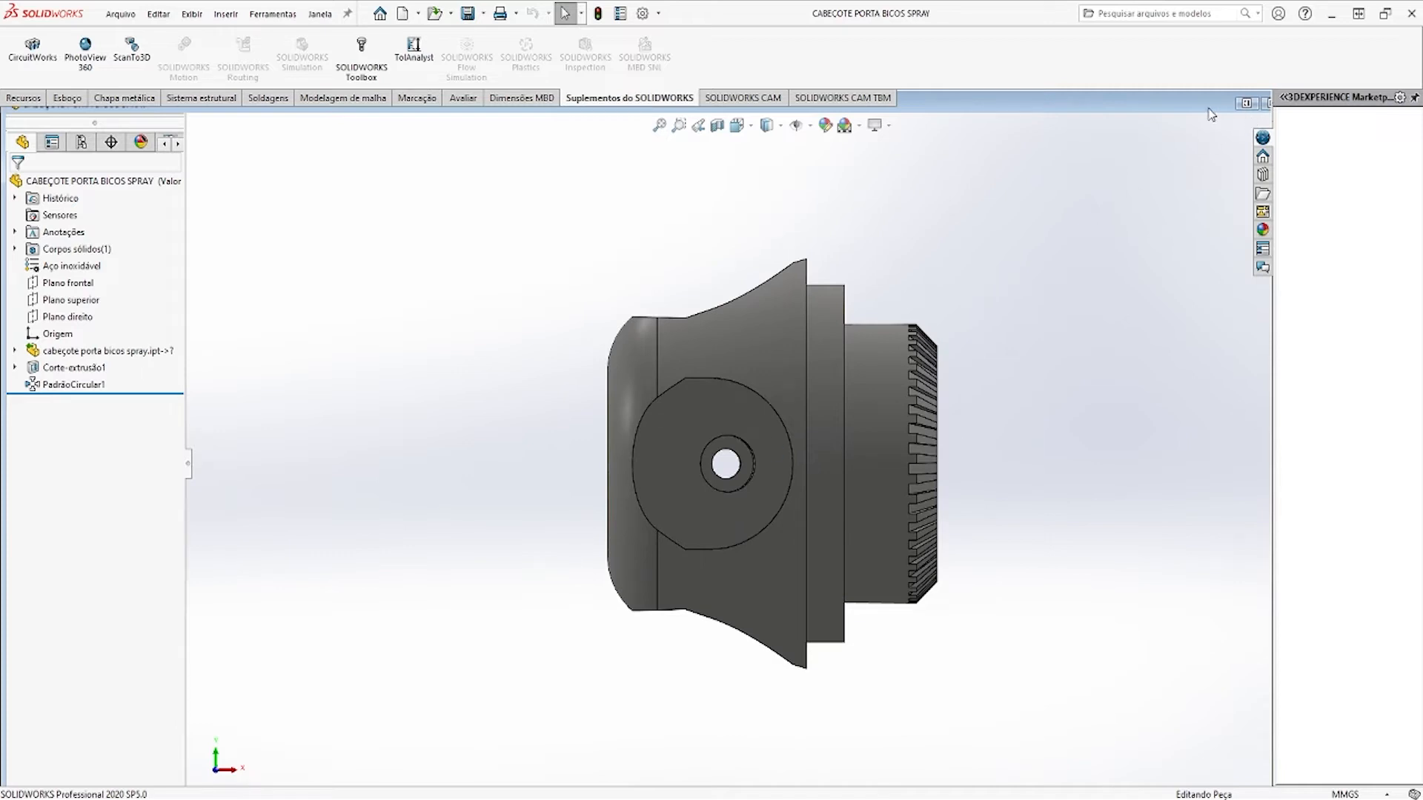
pyautogui.moveTo(1212, 115); pyautogui.dragTo(1102, 124)
pyautogui.click(1224, 113)
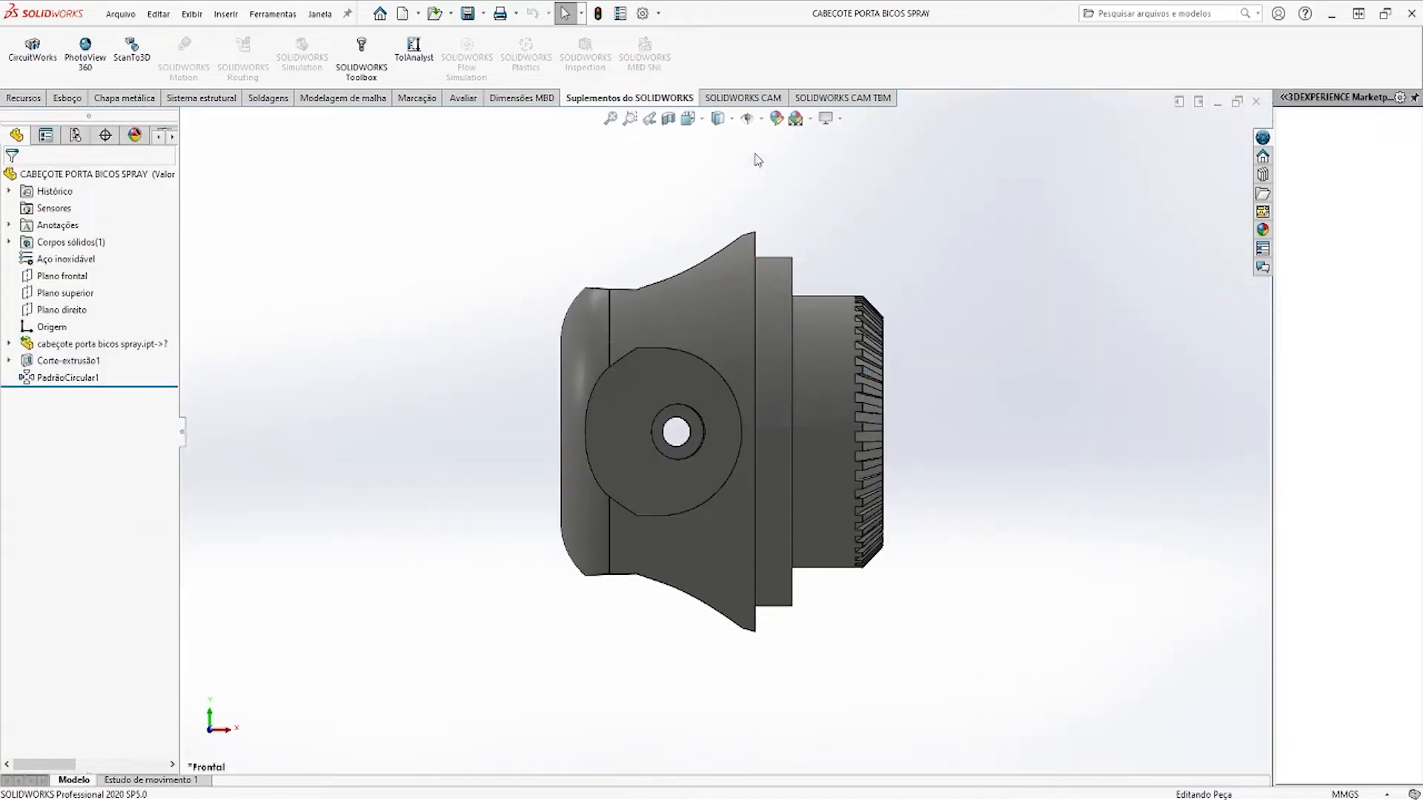
pyautogui.click(717, 119)
pyautogui.click(718, 206)
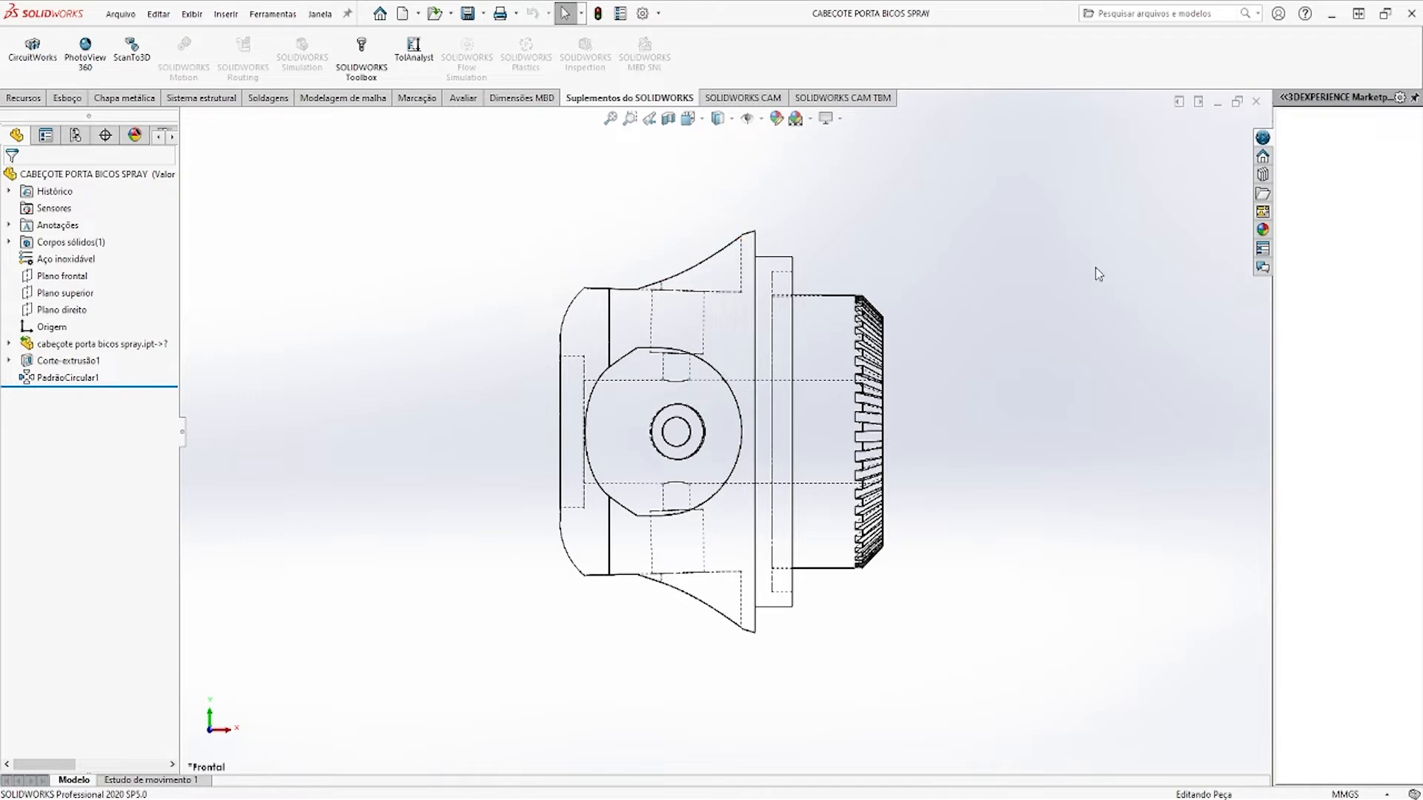
# Return to the Peça1 sketch and extend the stepped profile with a short horizontal line and a short vertical line upward
pyautogui.click(1216, 104)
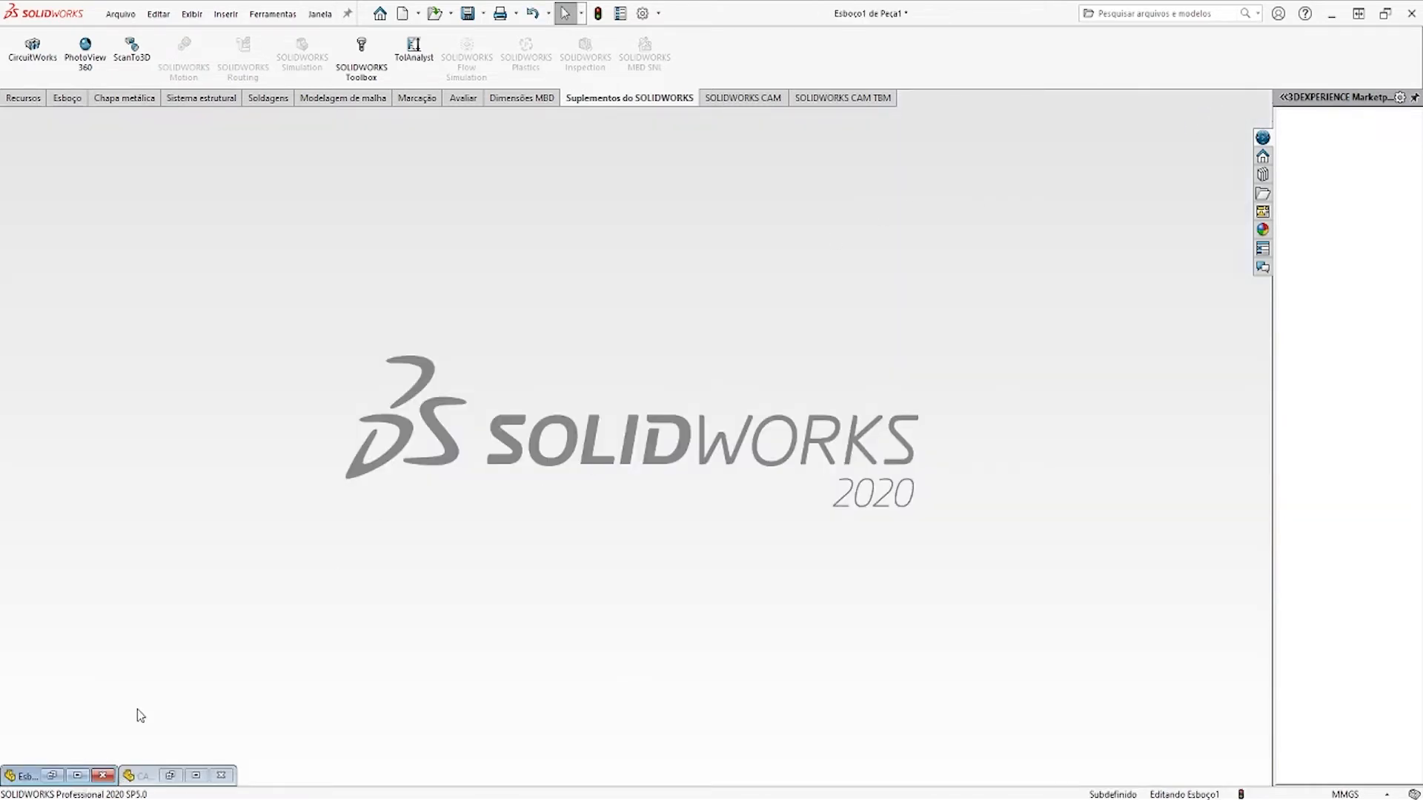
pyautogui.click(79, 777)
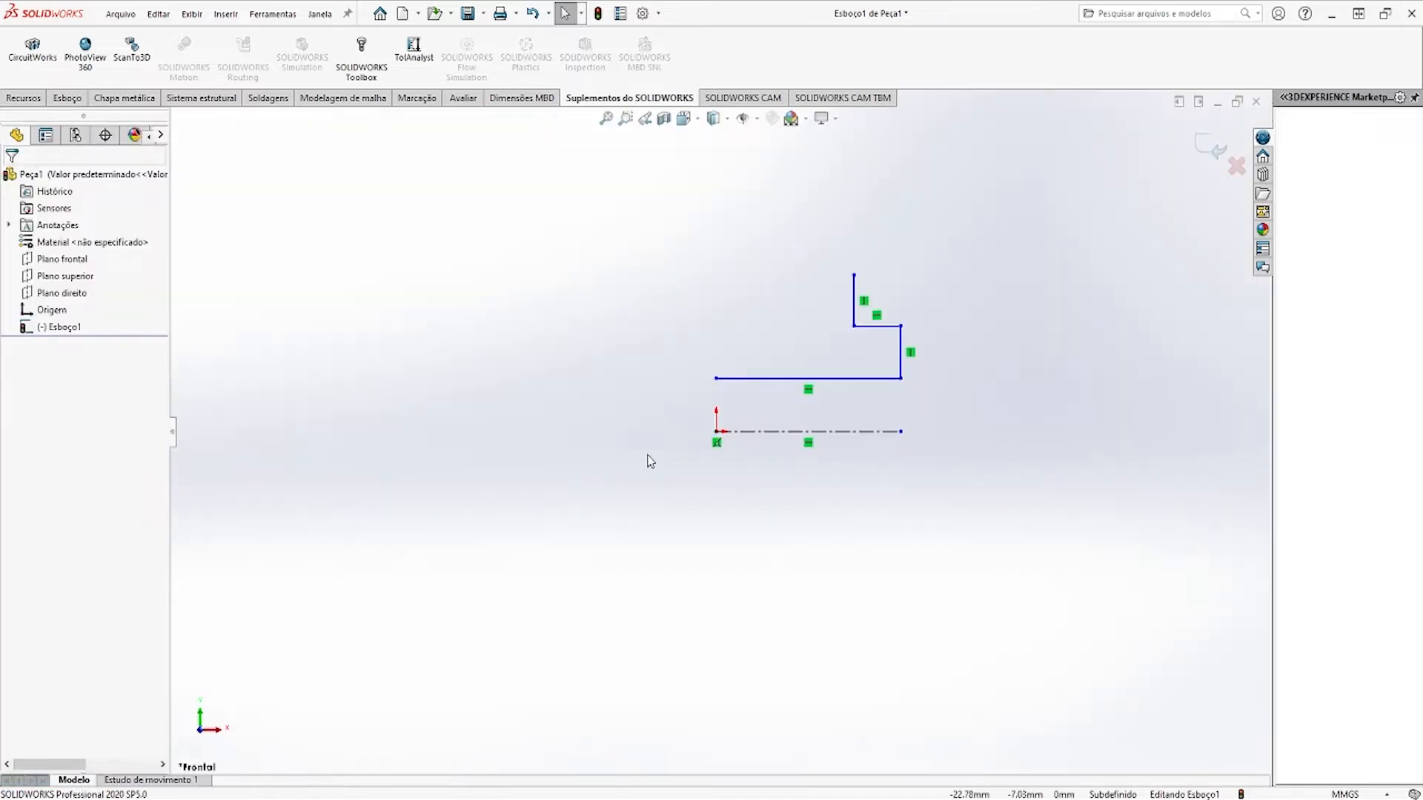
pyautogui.click(67, 98)
pyautogui.click(99, 37)
pyautogui.click(853, 275)
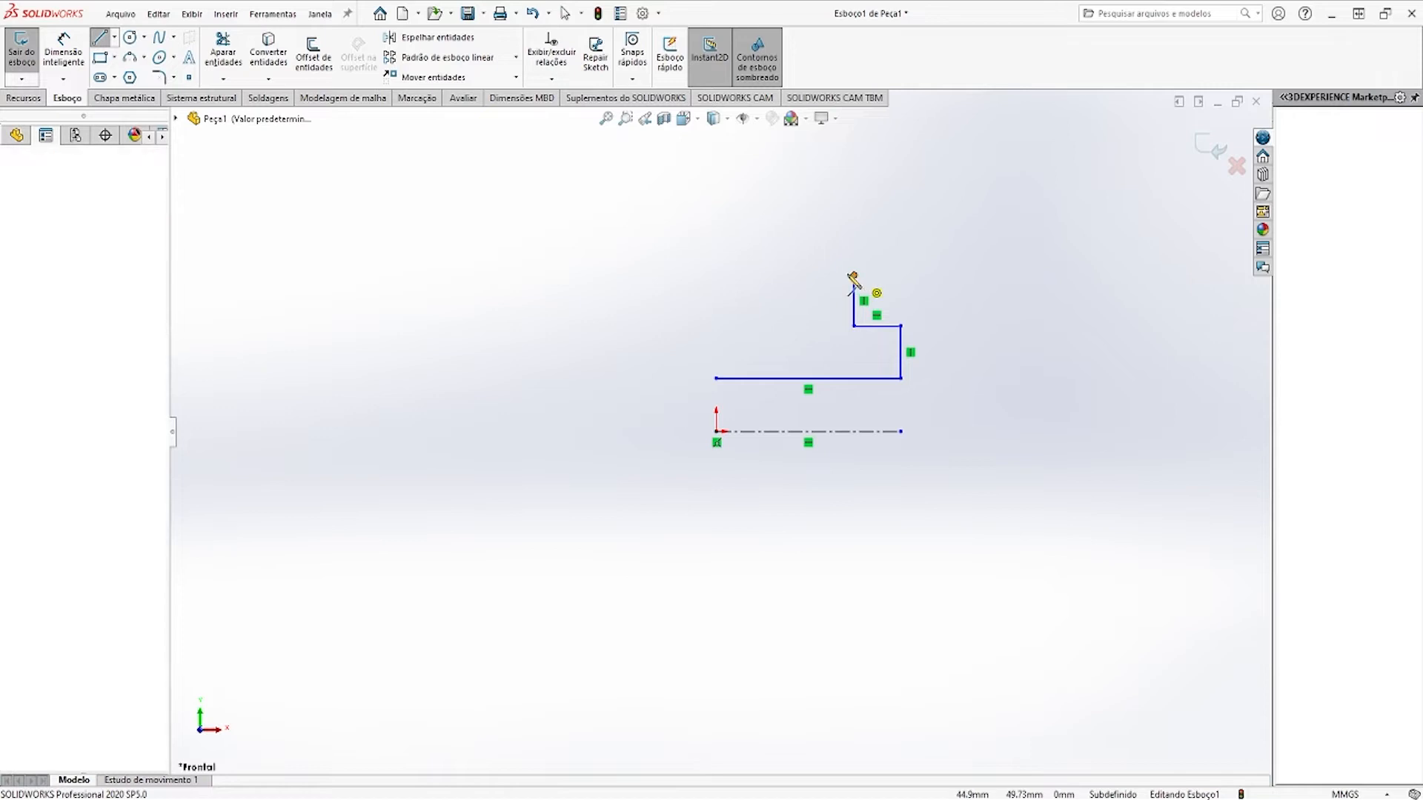
pyautogui.click(826, 247)
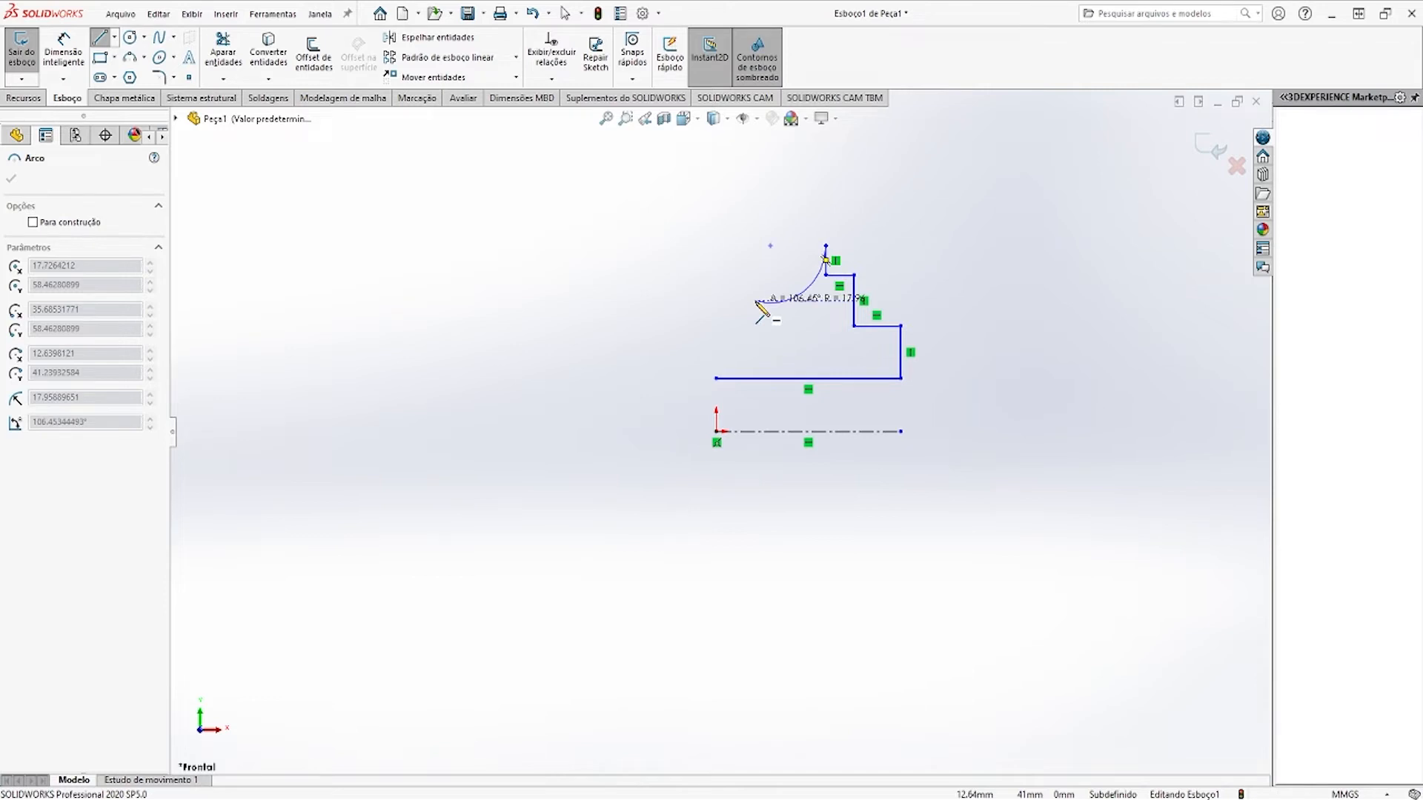
pyautogui.press('Escape')
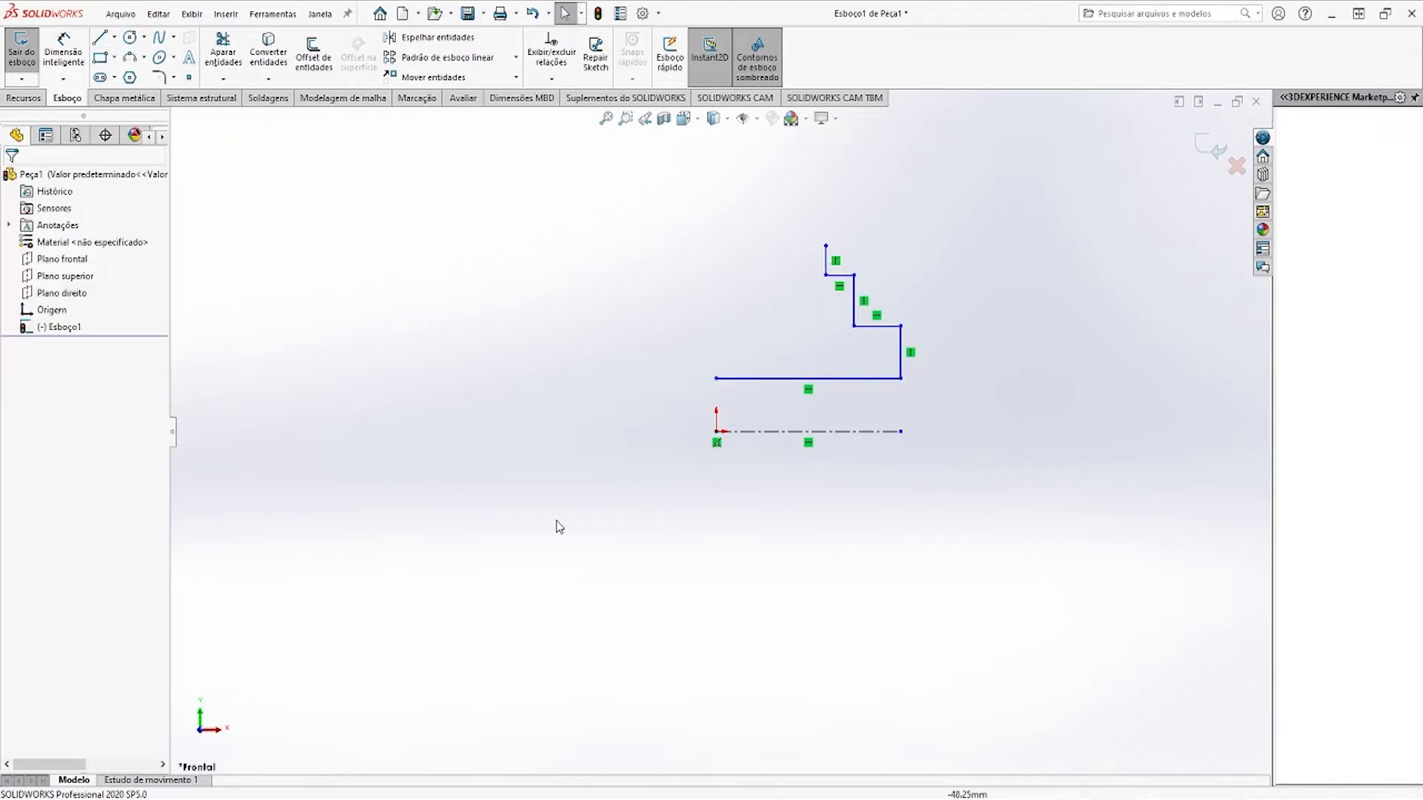
# Check the flange edge contour on the reference part and return to the Peça1 sketch
pyautogui.moveTo(160, 799)
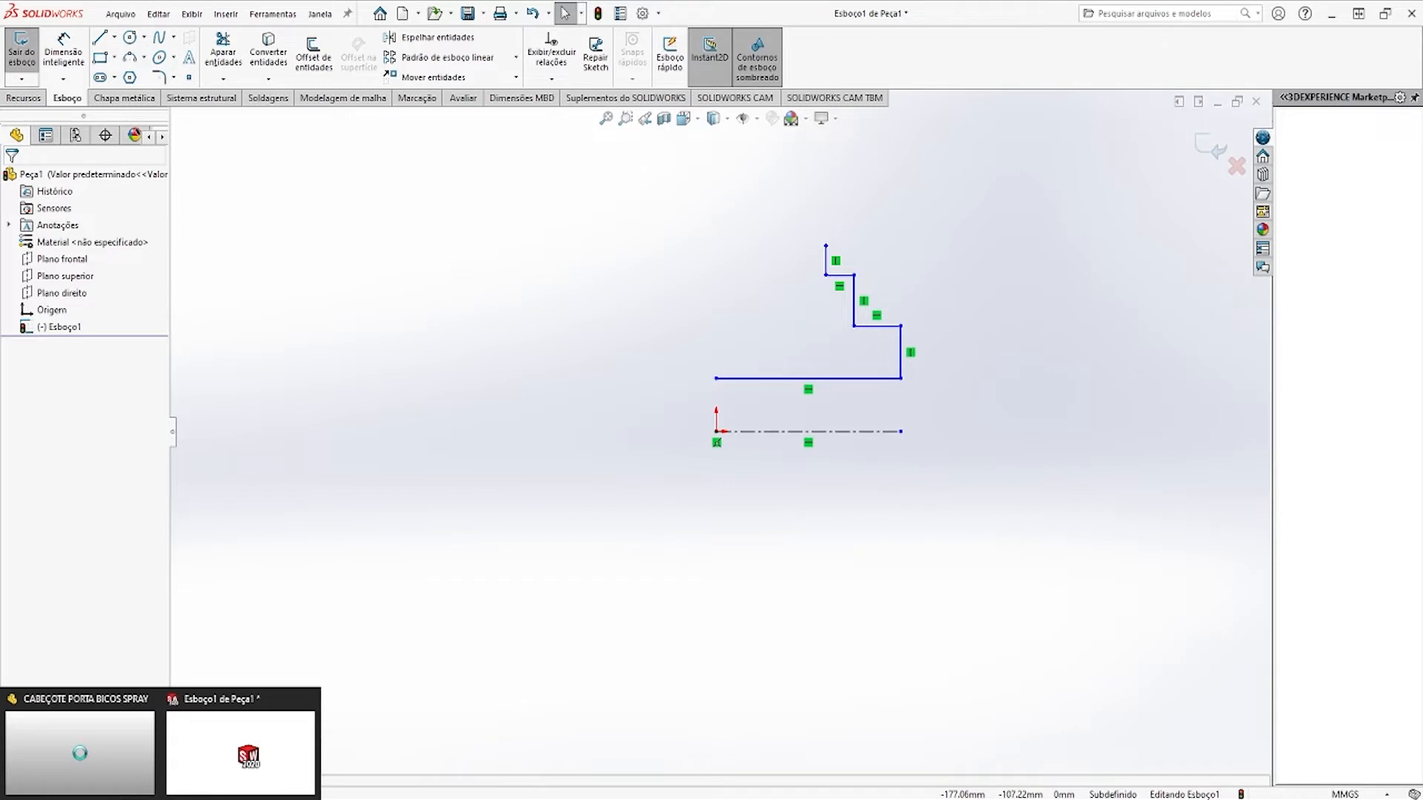
pyautogui.click(80, 753)
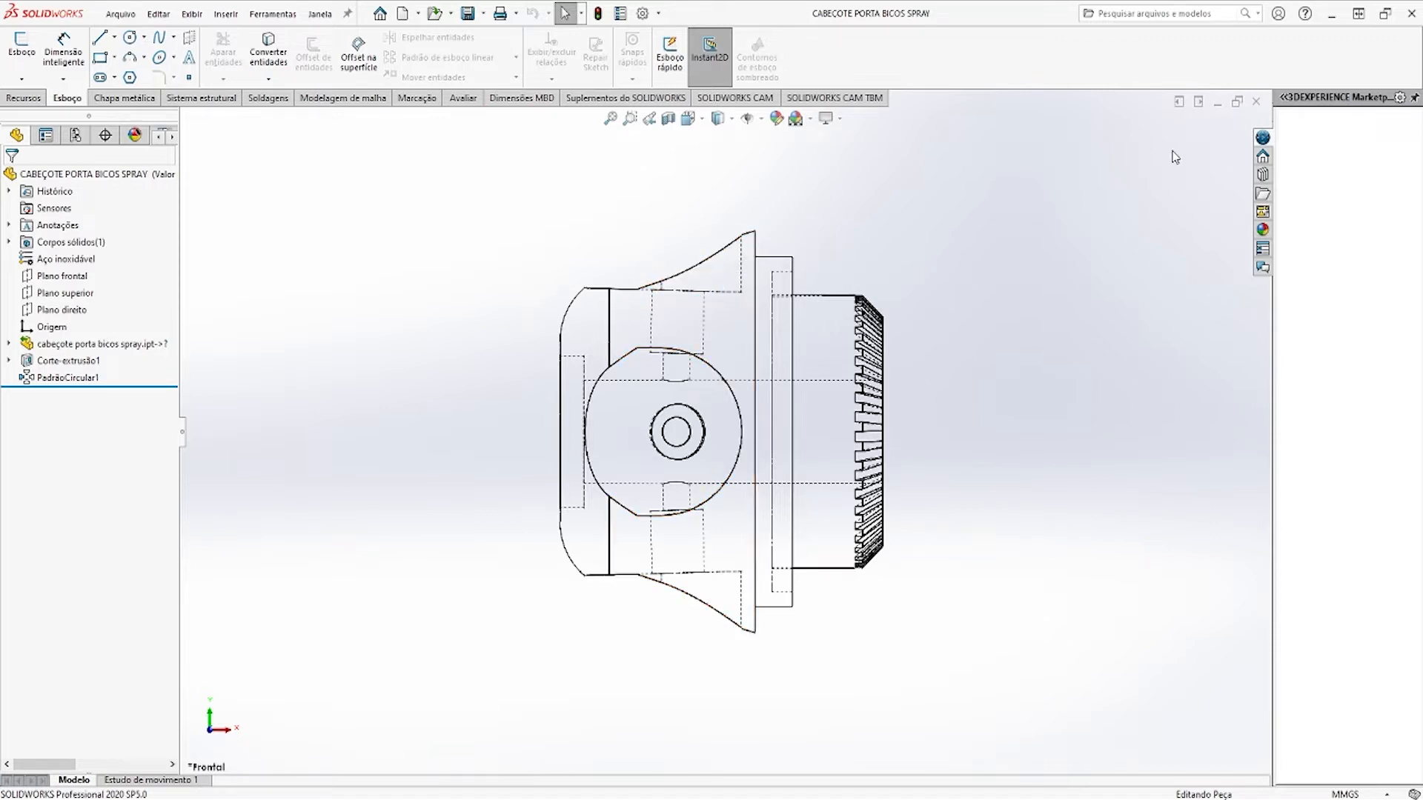
pyautogui.click(1218, 106)
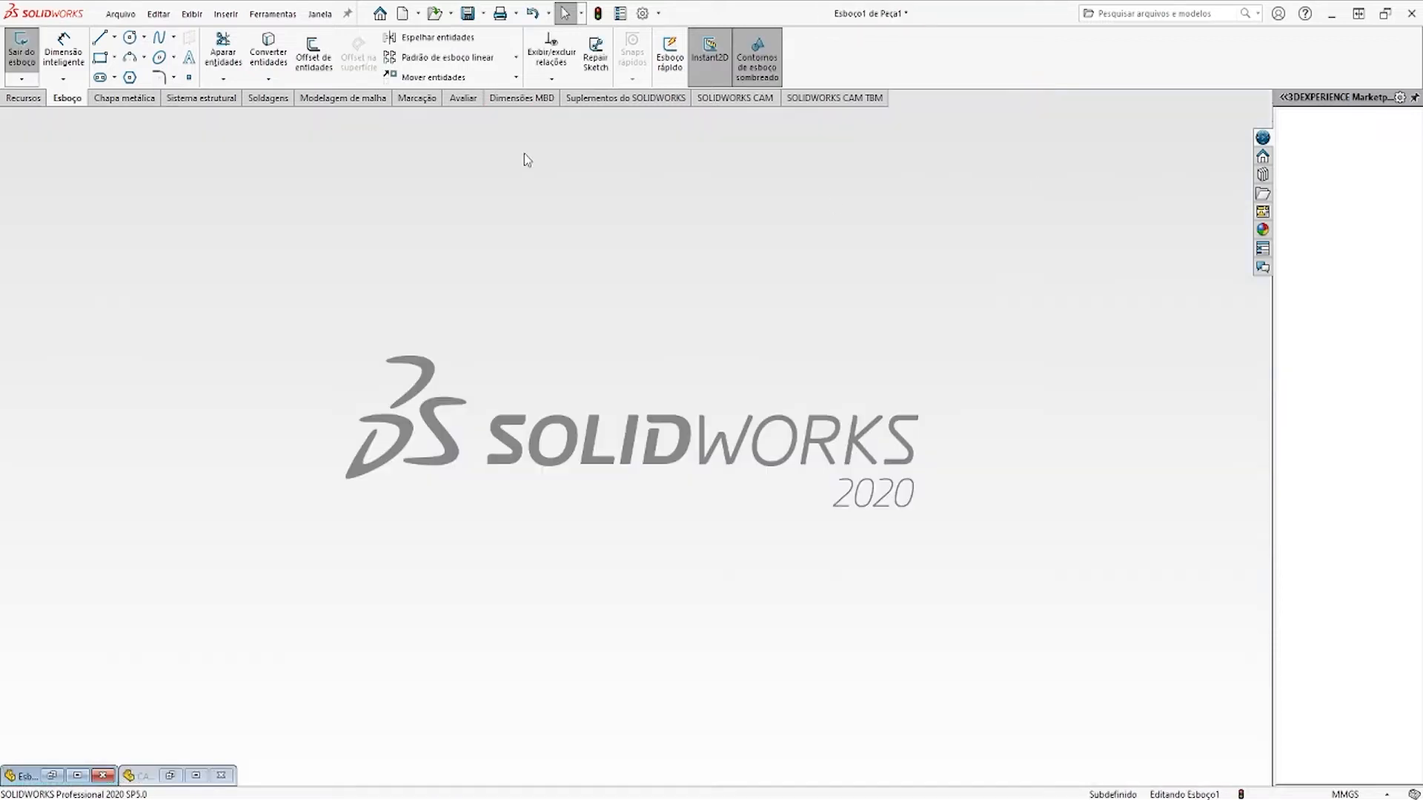
pyautogui.click(77, 776)
# Draw a short, slightly sloping line from the profile's top endpoint, descending in the negative X direction
pyautogui.click(99, 37)
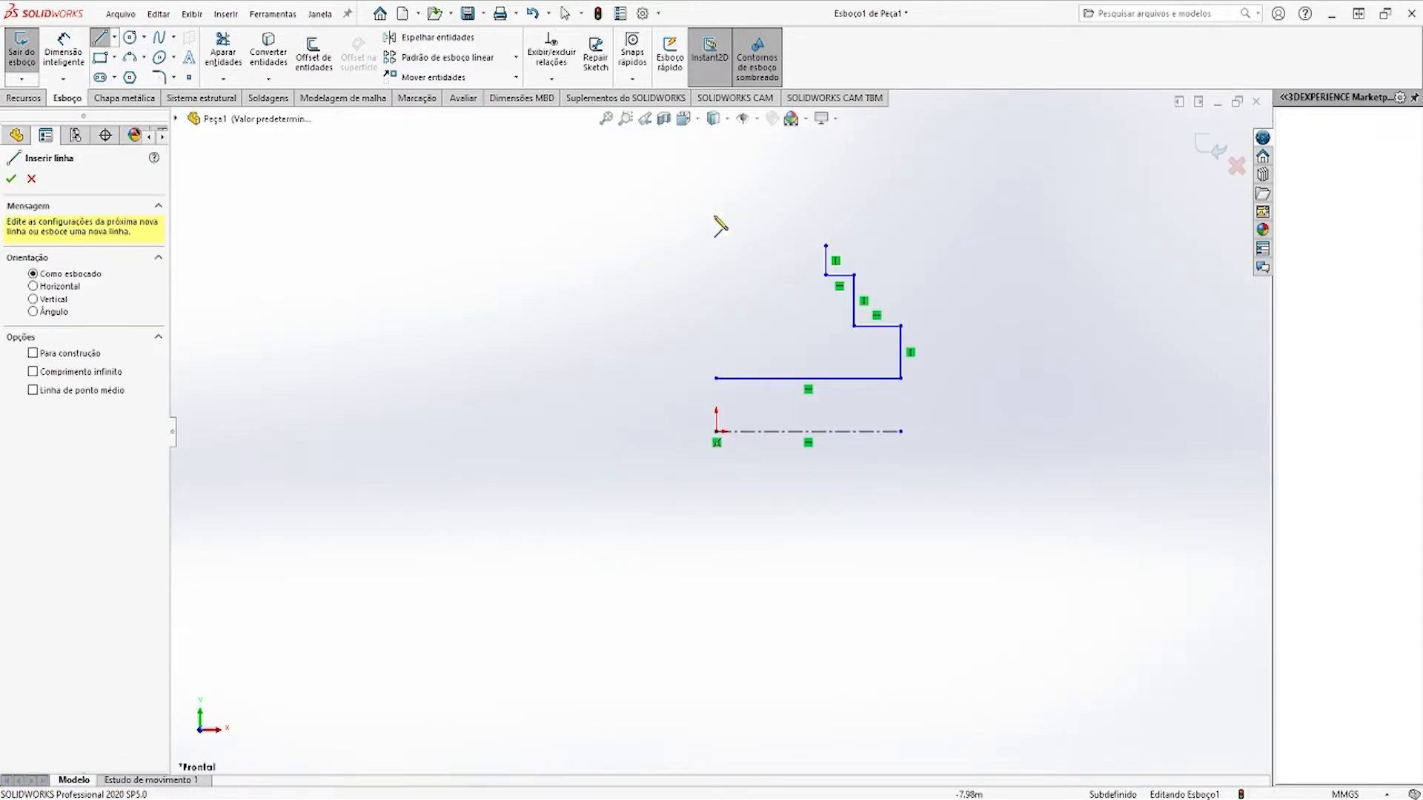
pyautogui.click(825, 246)
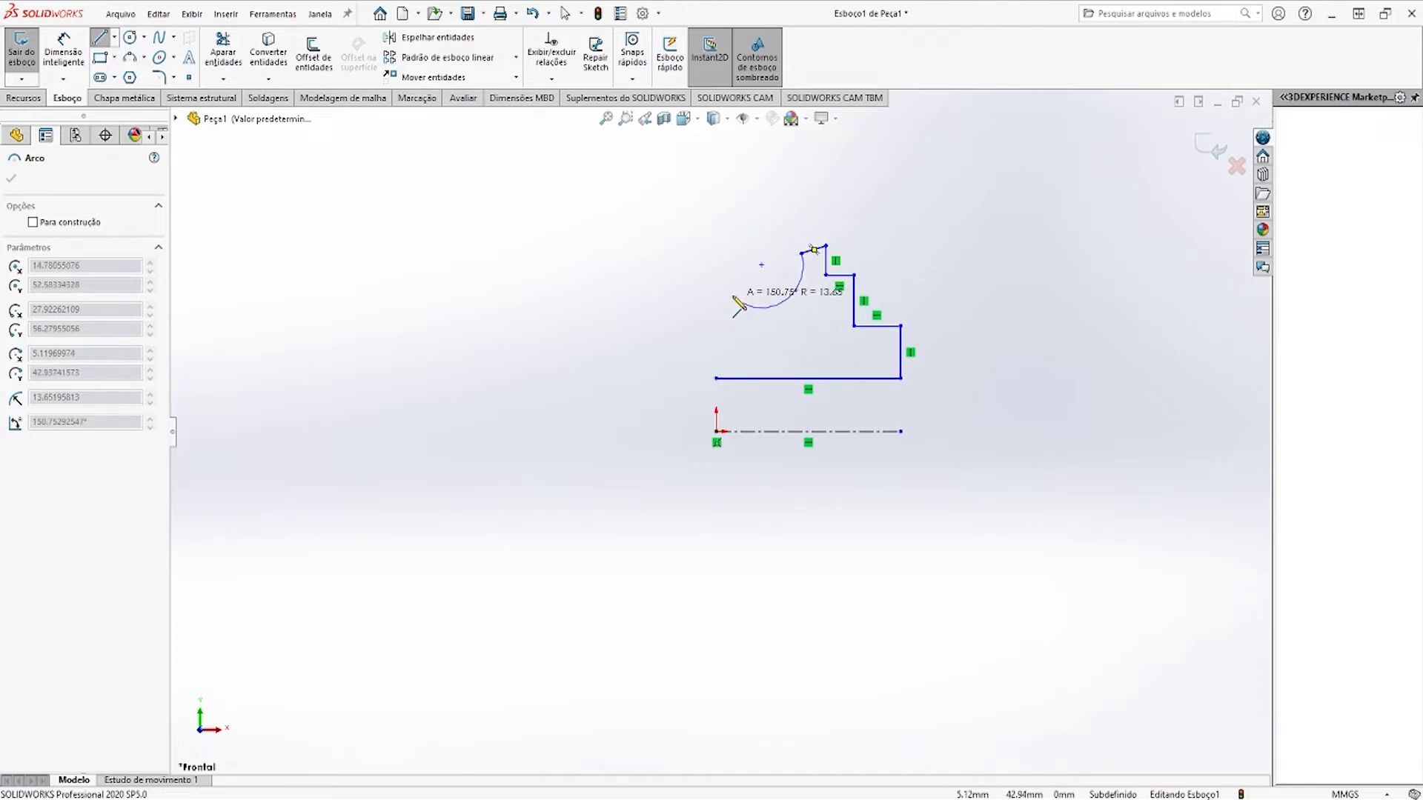
pyautogui.press('Escape')
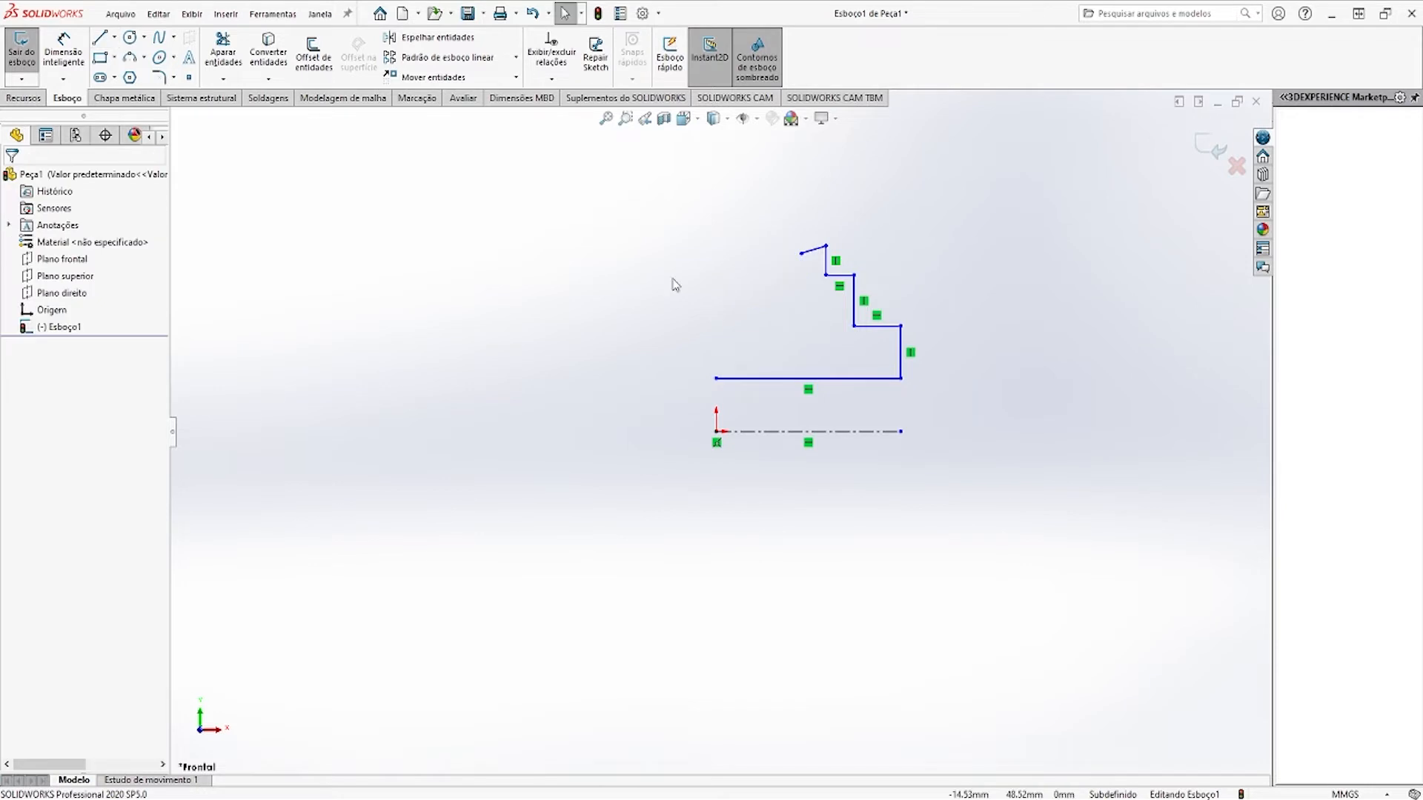
# Add a concave three-point arc with a radius of about 37 mm, descending from the free end of the sloping line
pyautogui.click(130, 57)
pyautogui.click(801, 254)
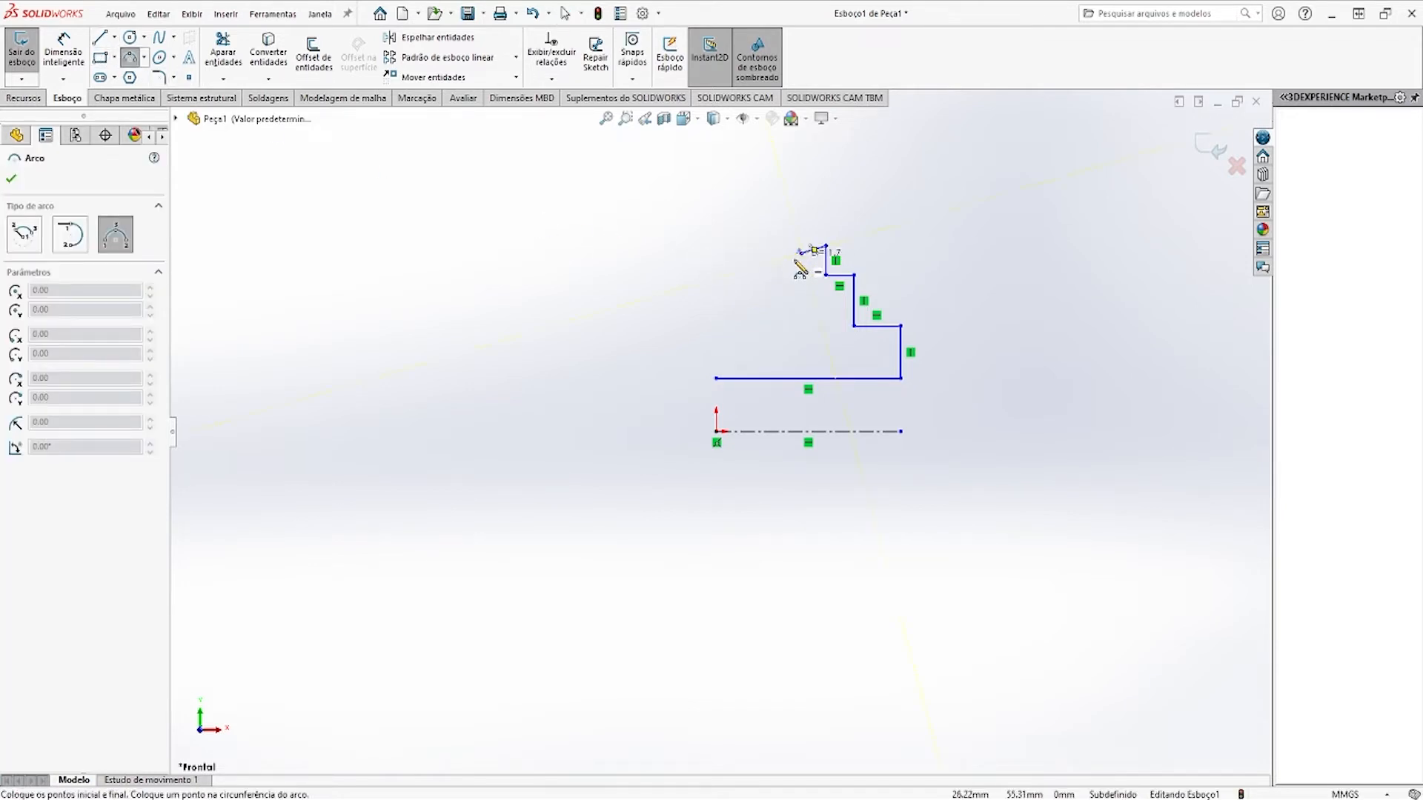
pyautogui.click(739, 294)
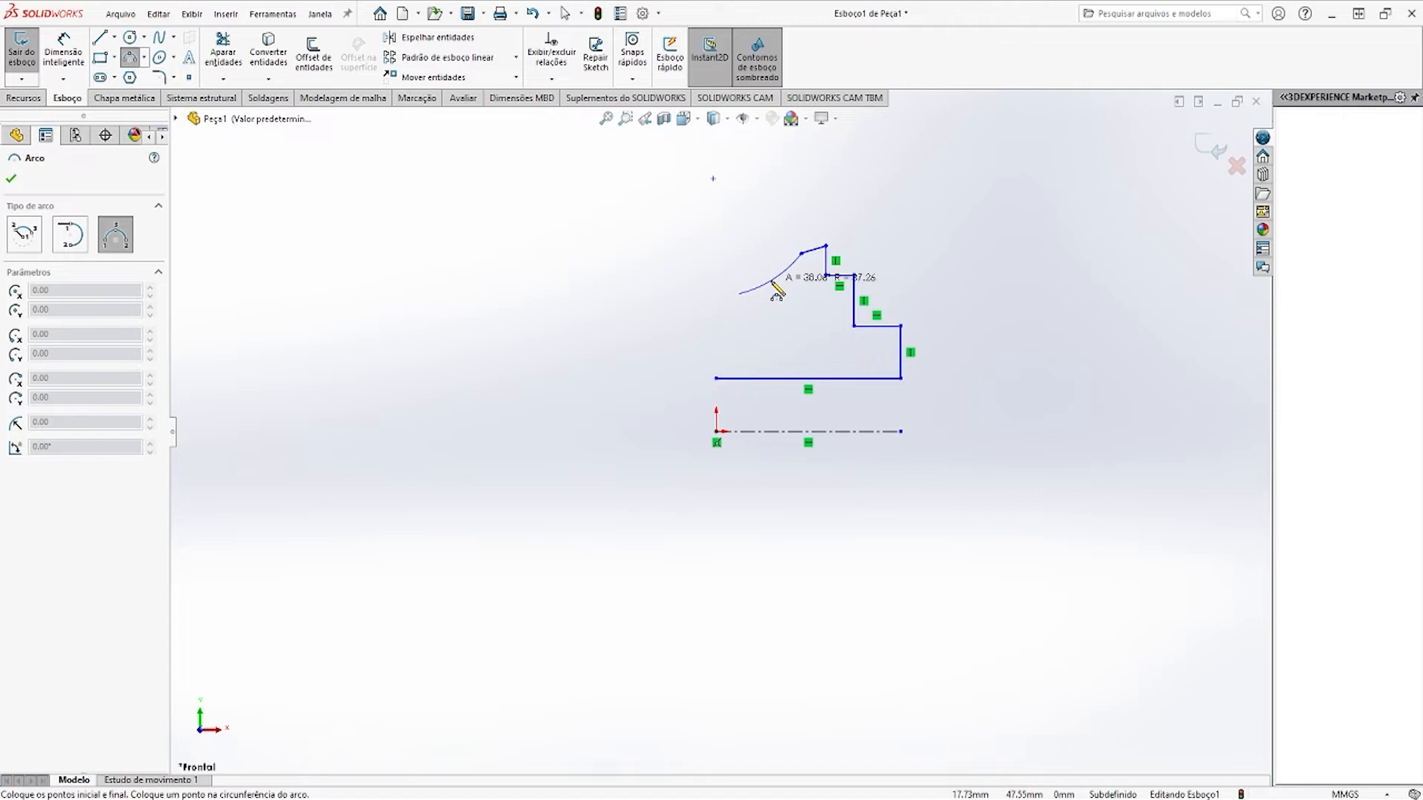
pyautogui.click(773, 284)
pyautogui.press('Escape')
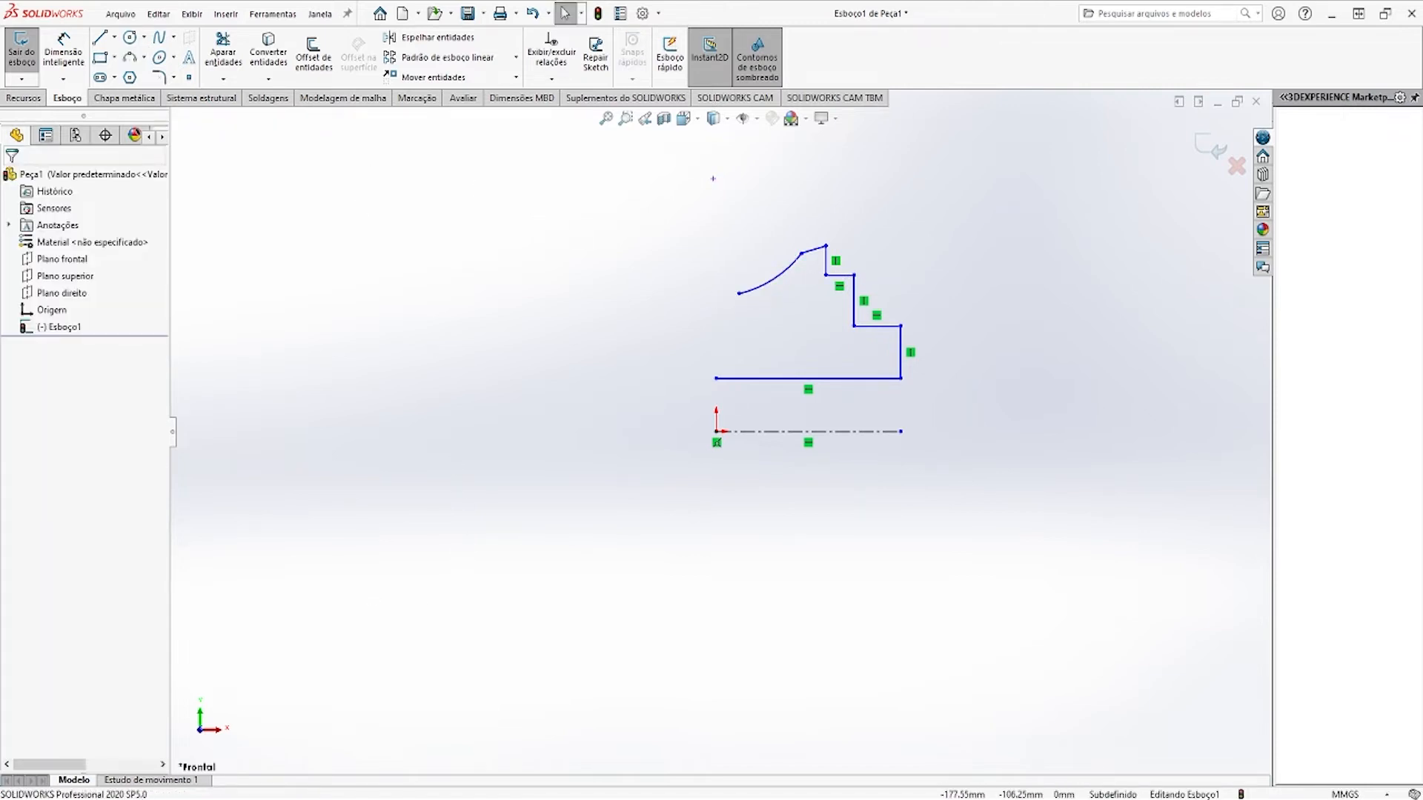
# Check the contour beyond the concave arc on the reference part and return to the Peça1 sketch
pyautogui.moveTo(192, 797)
pyautogui.click(118, 774)
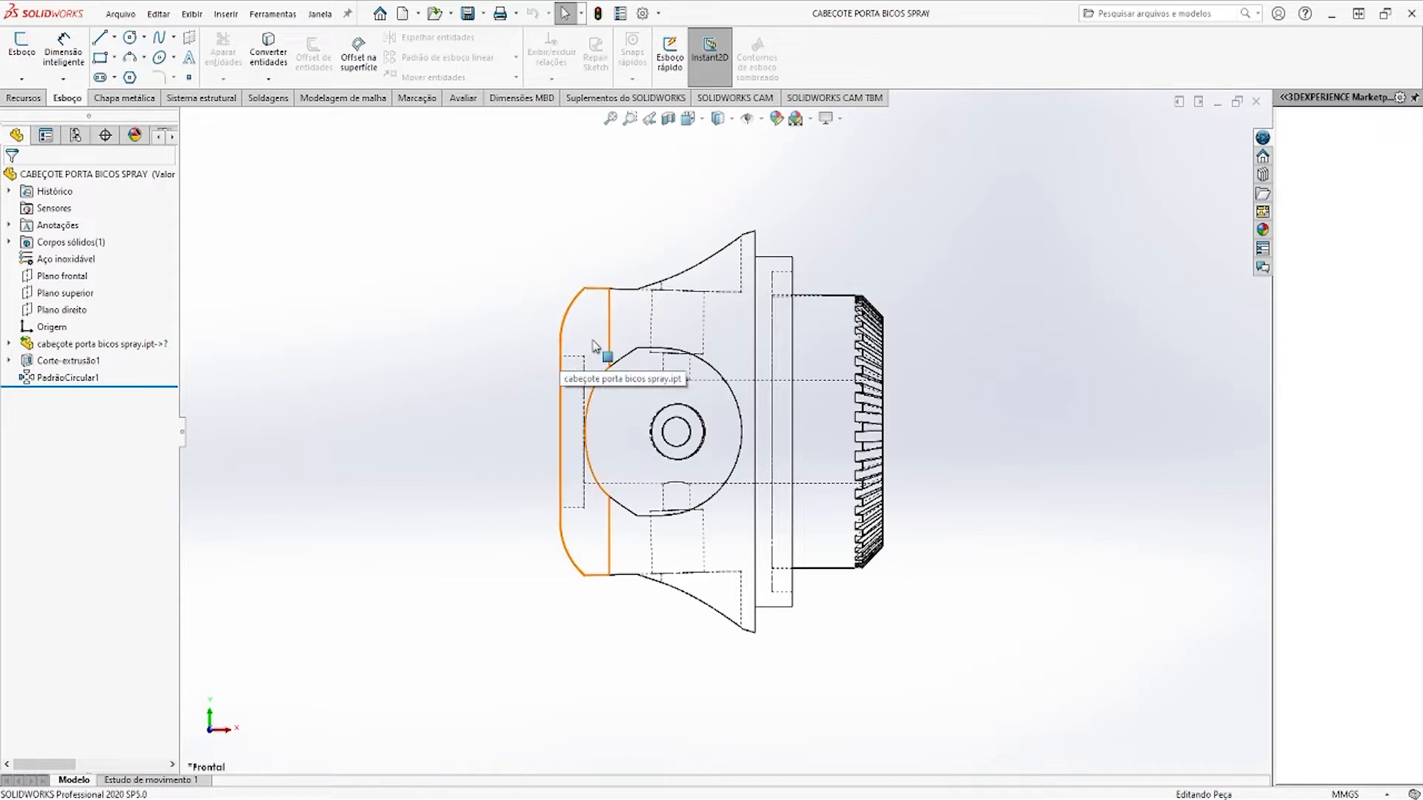
pyautogui.click(1216, 103)
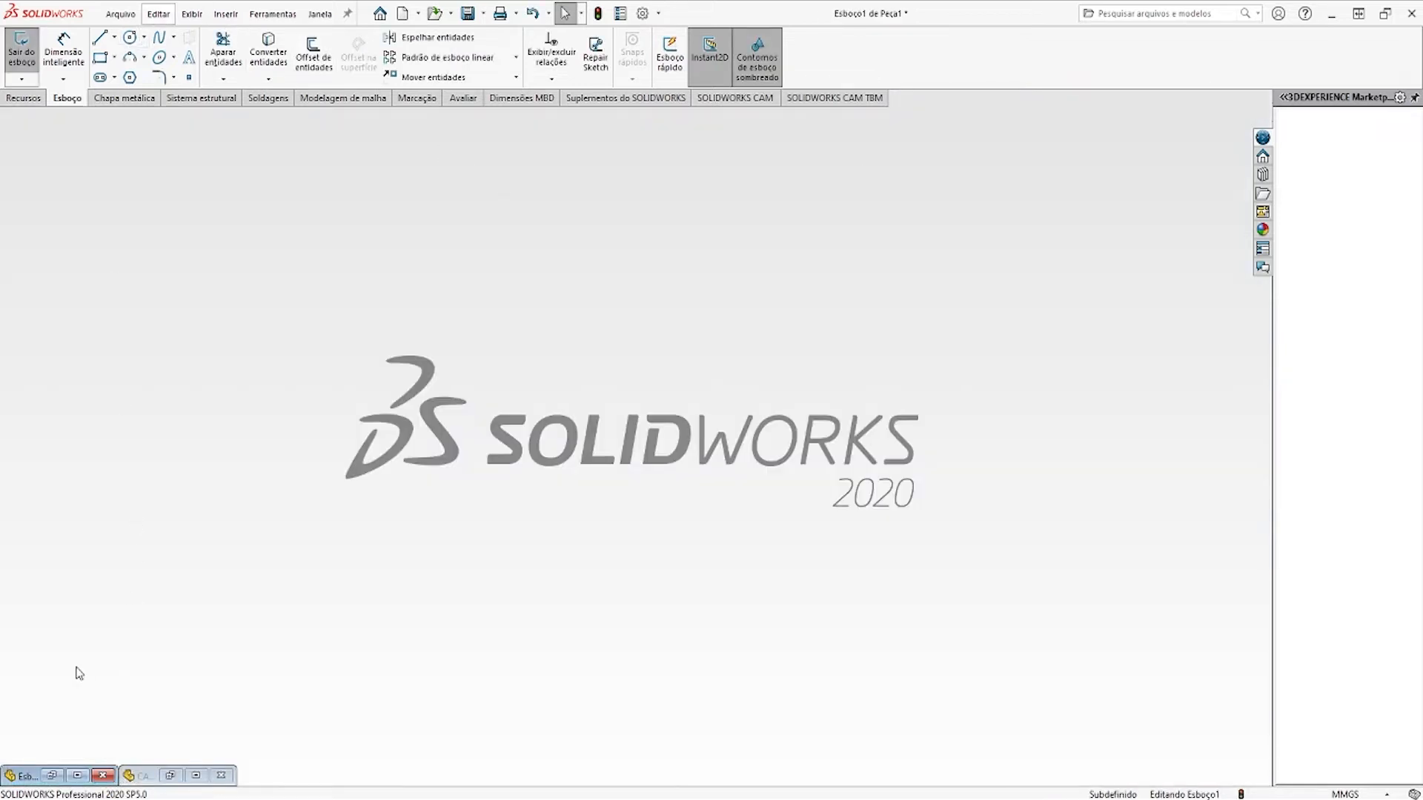
pyautogui.click(78, 776)
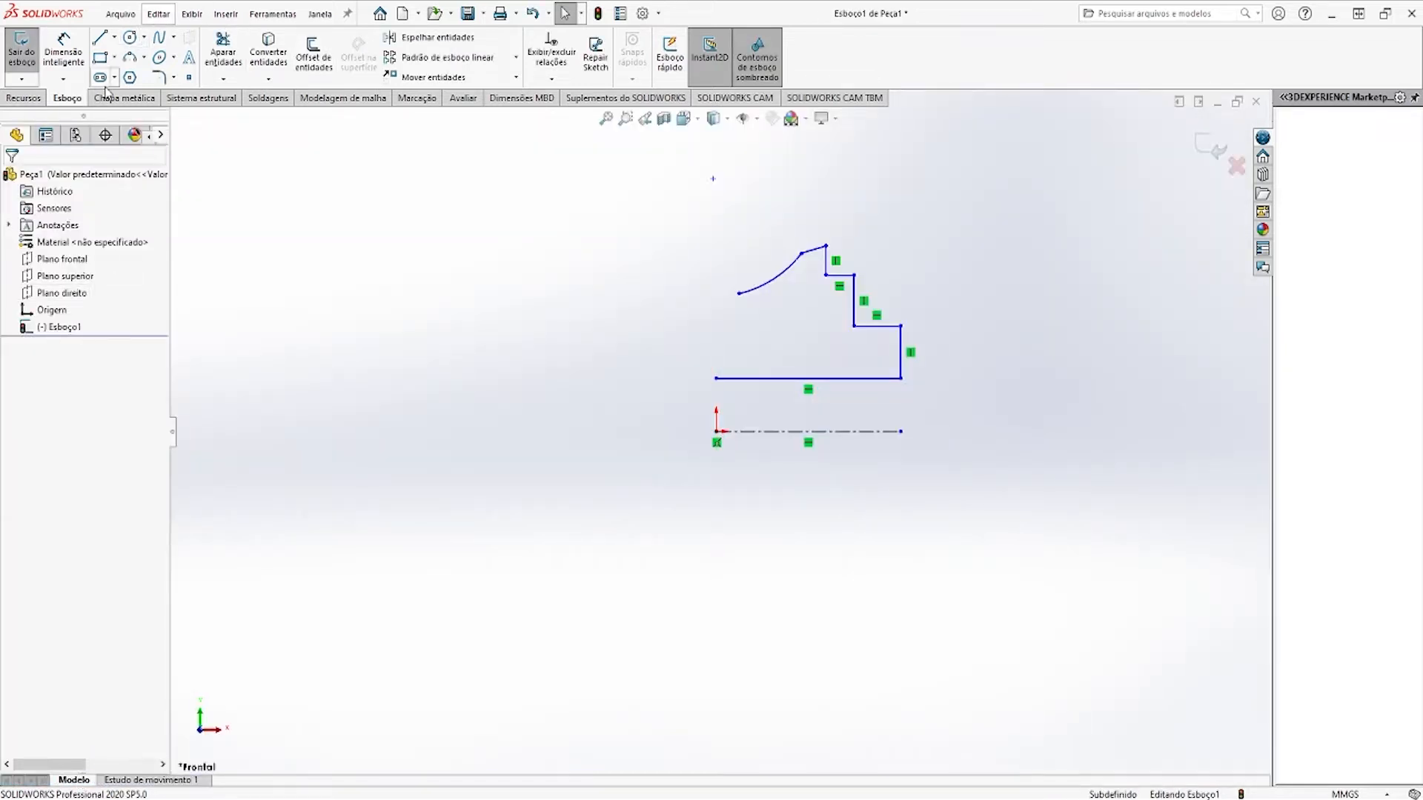
# Draw a short horizontal line from the concave arc's free end, running in the negative X direction
pyautogui.click(100, 37)
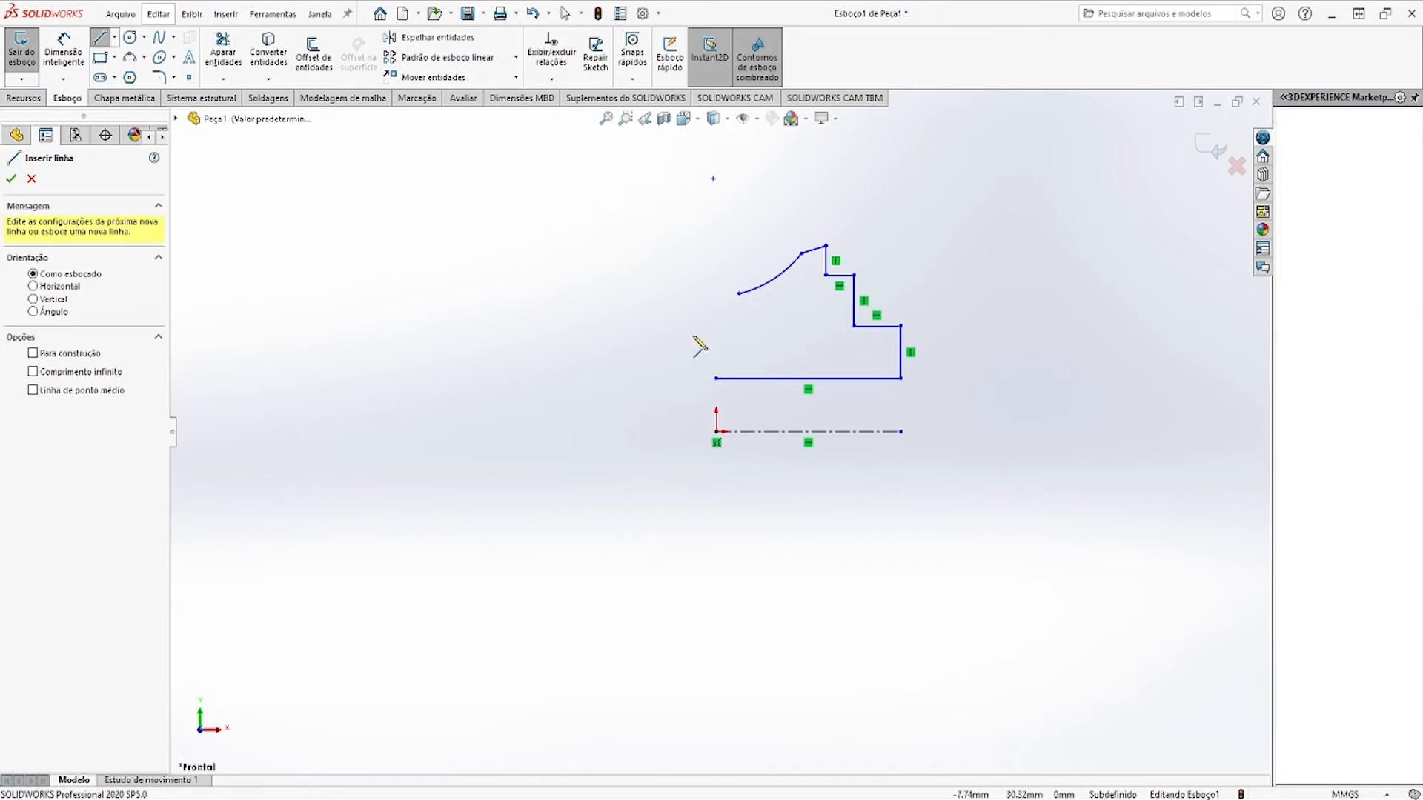
pyautogui.click(738, 294)
pyautogui.scroll(-2, 732, 302)
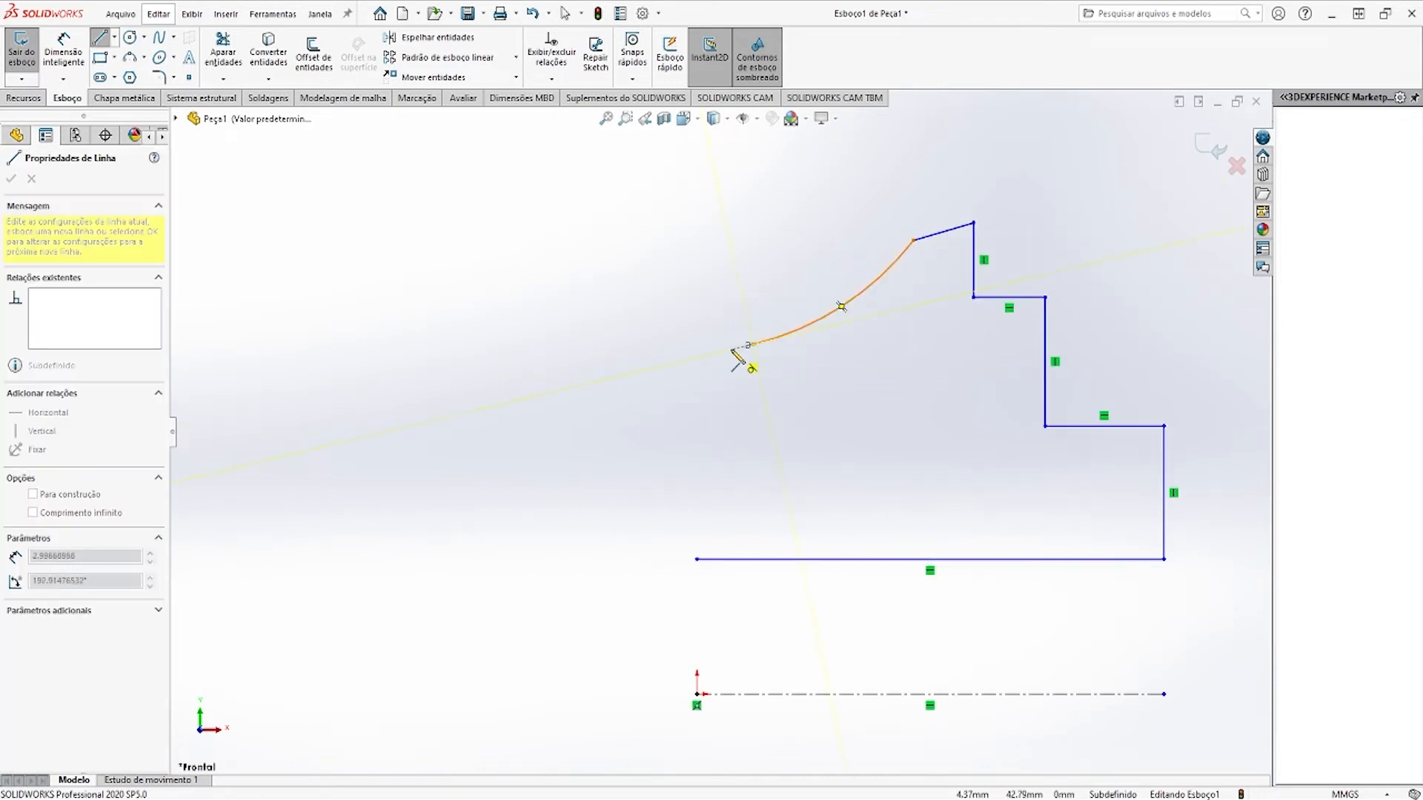
pyautogui.click(733, 344)
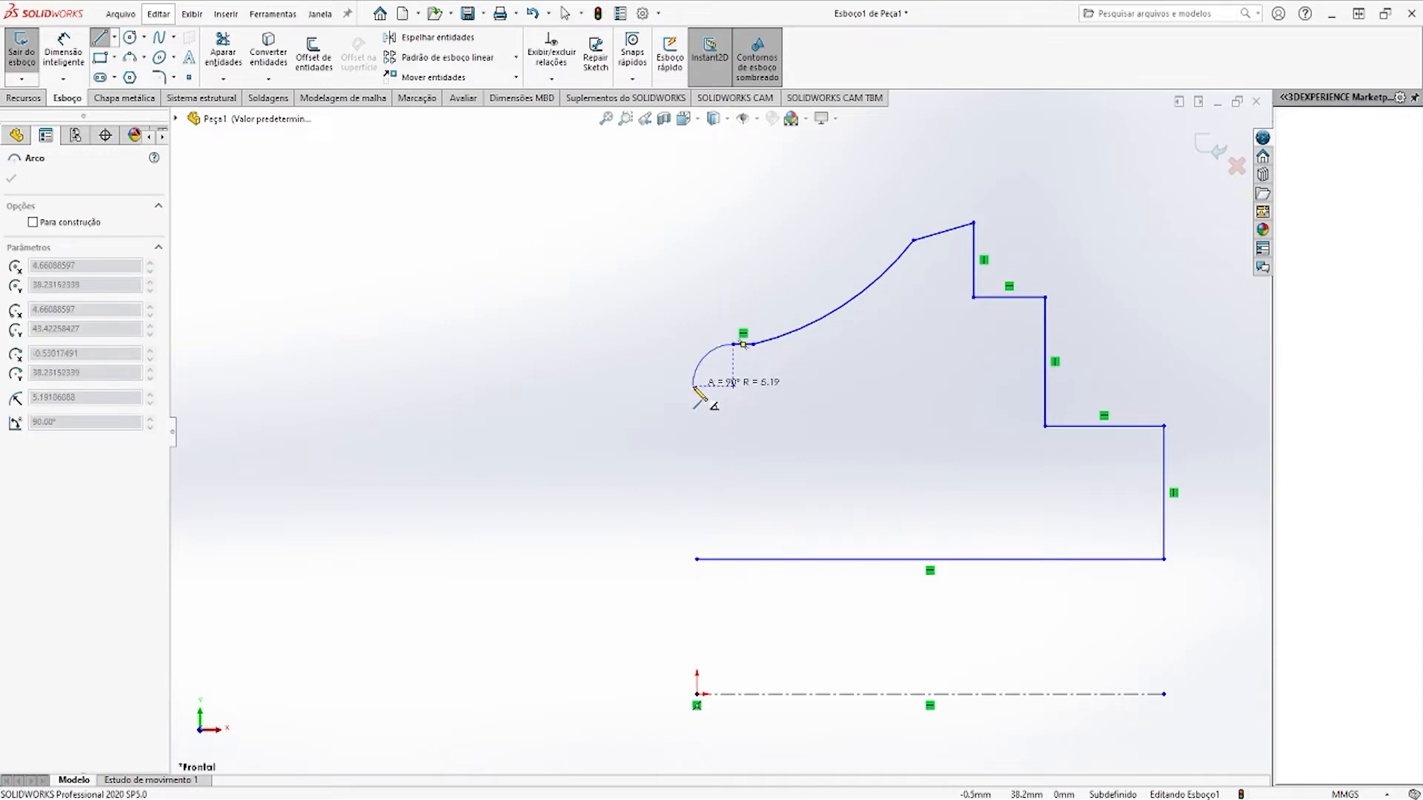
pyautogui.press('Escape')
# Add a convex three-point arc from the short line's free end down to a point vertically above the origin
pyautogui.click(130, 57)
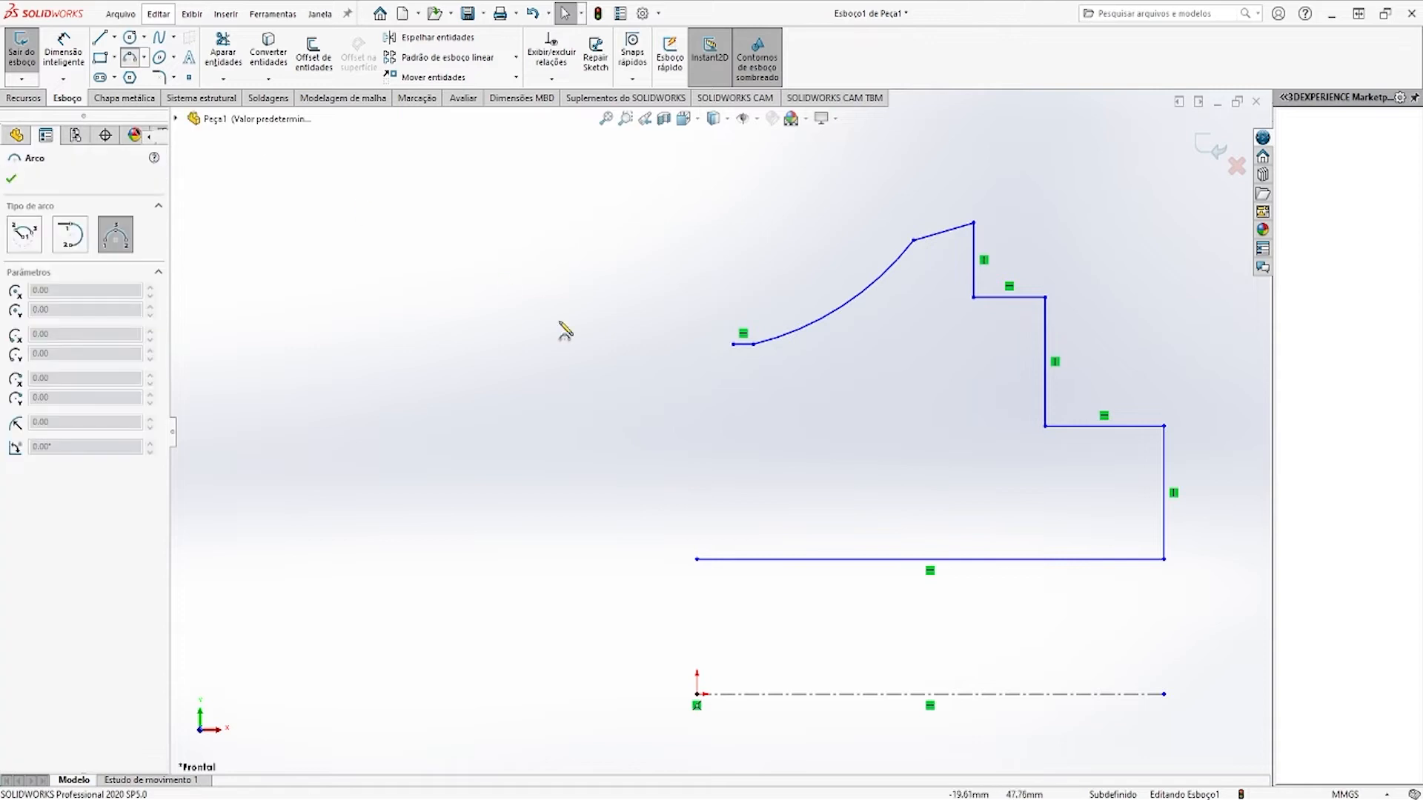
pyautogui.click(733, 344)
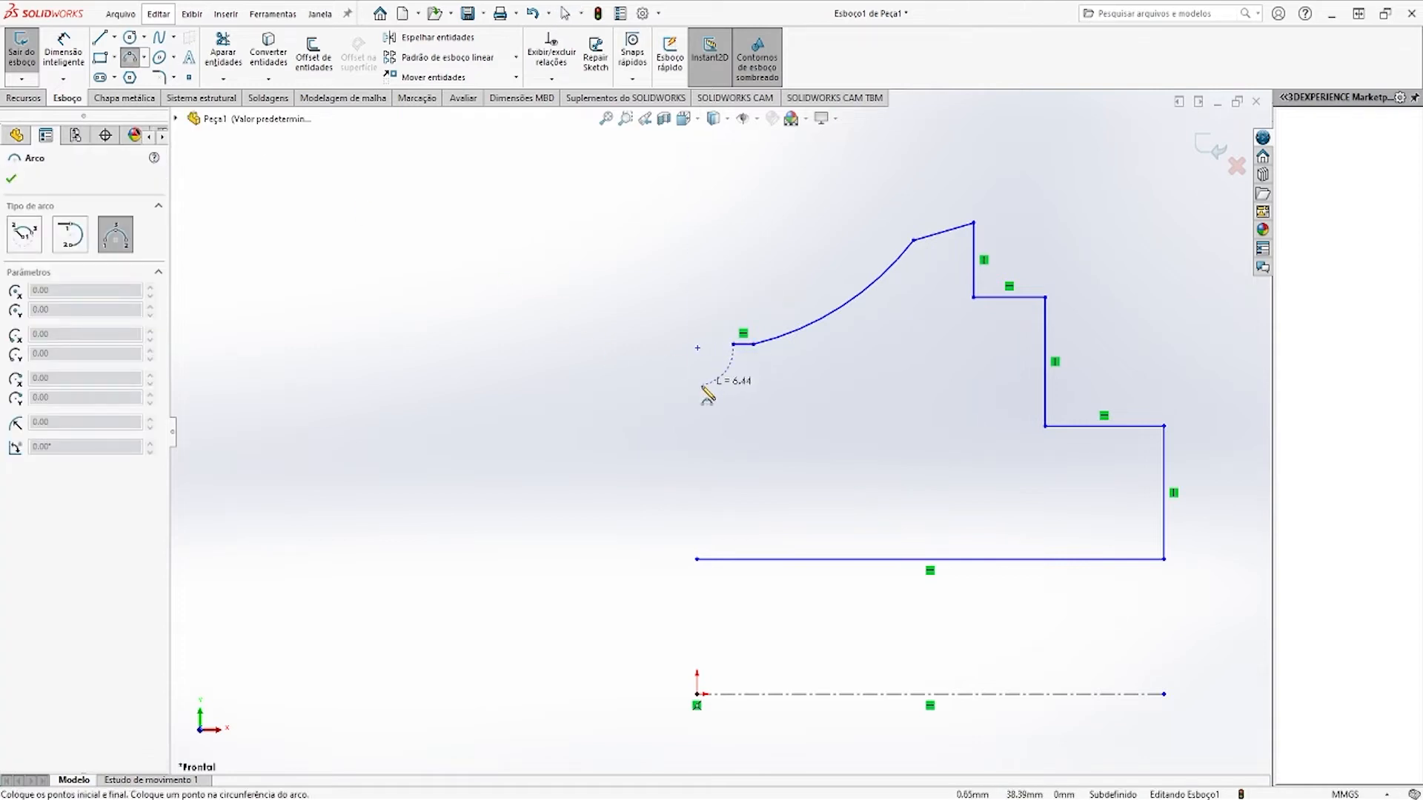
pyautogui.click(697, 391)
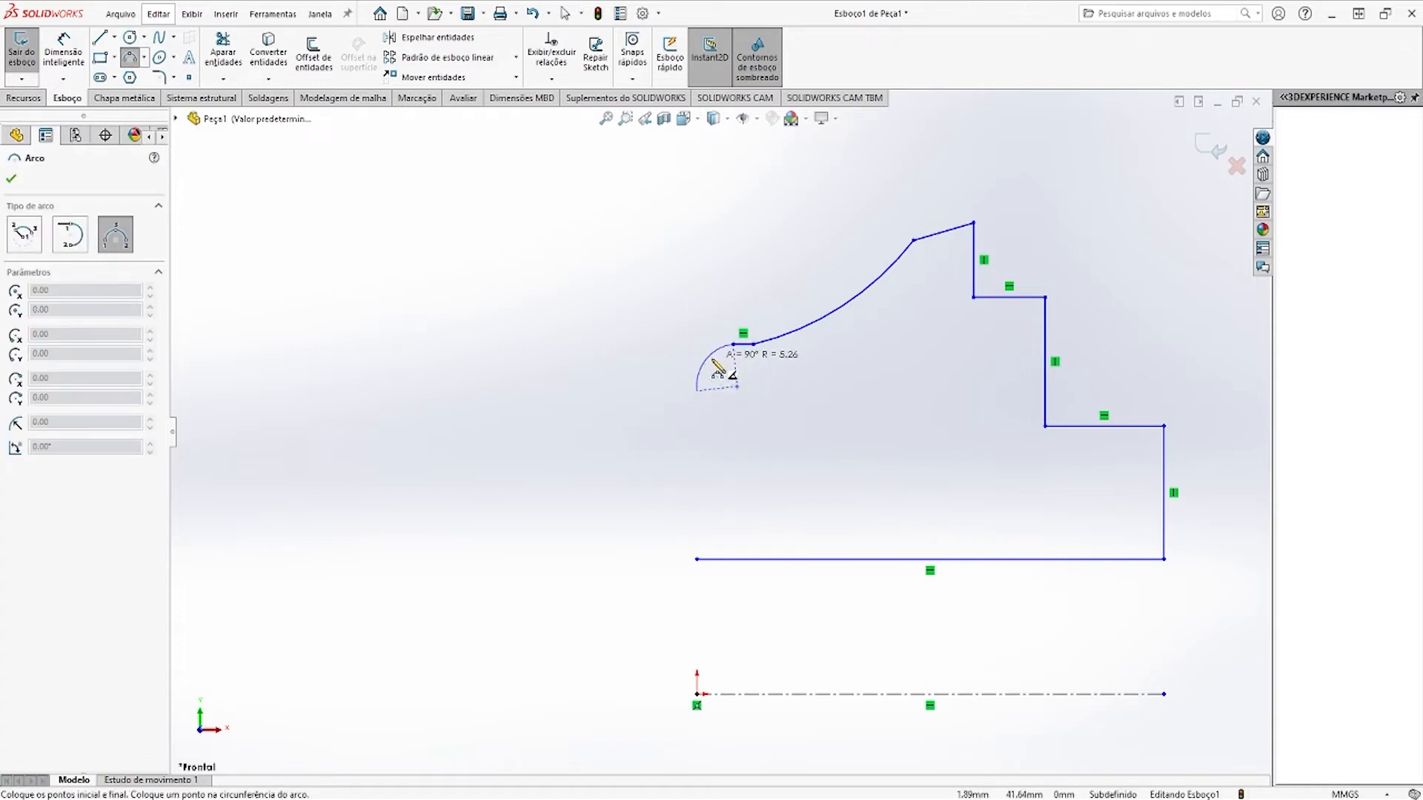
pyautogui.click(723, 368)
pyautogui.press('Escape')
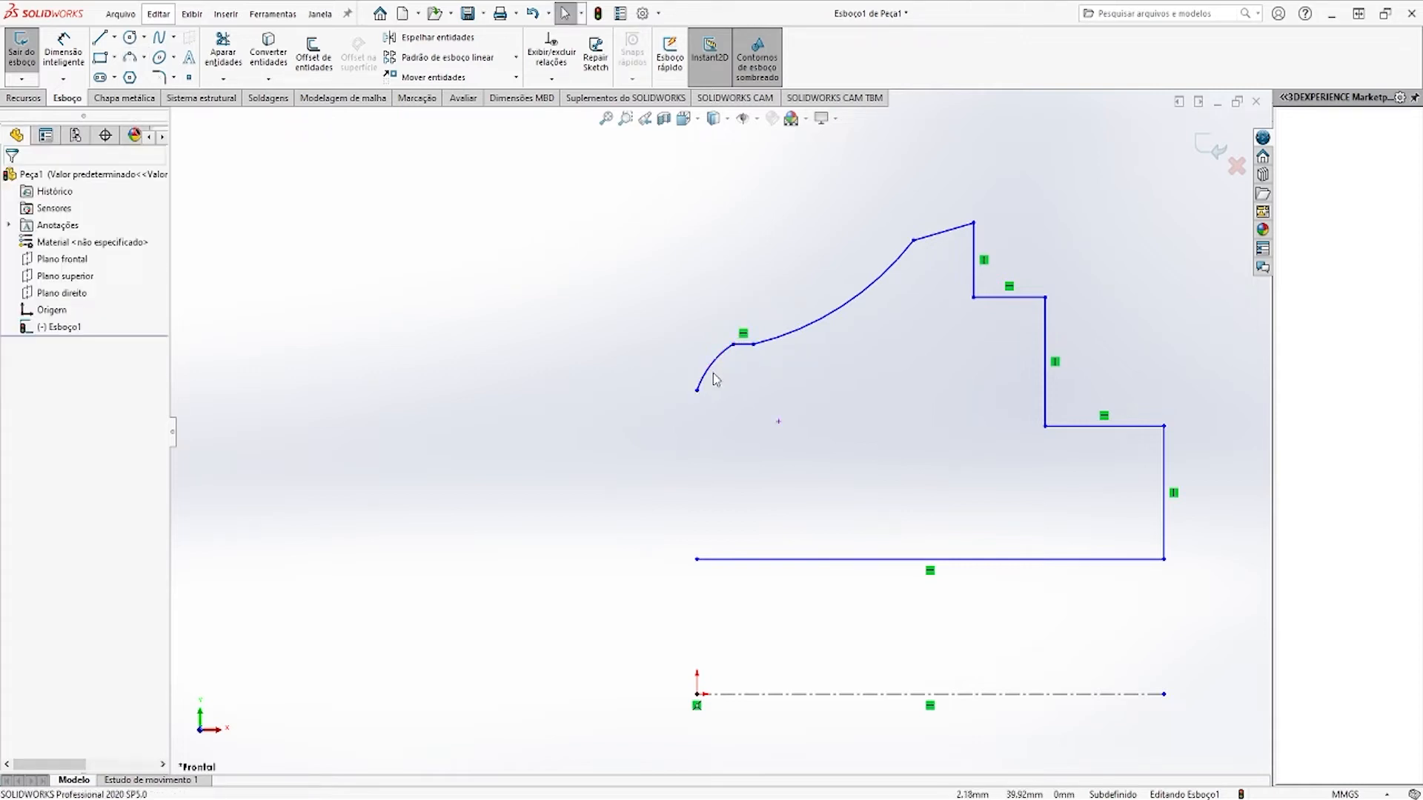
# Draw a line about 11 mm straight down from the convex arc, a short horizontal step inward, and a vertical line about 10 mm long to the bore line
pyautogui.click(103, 38)
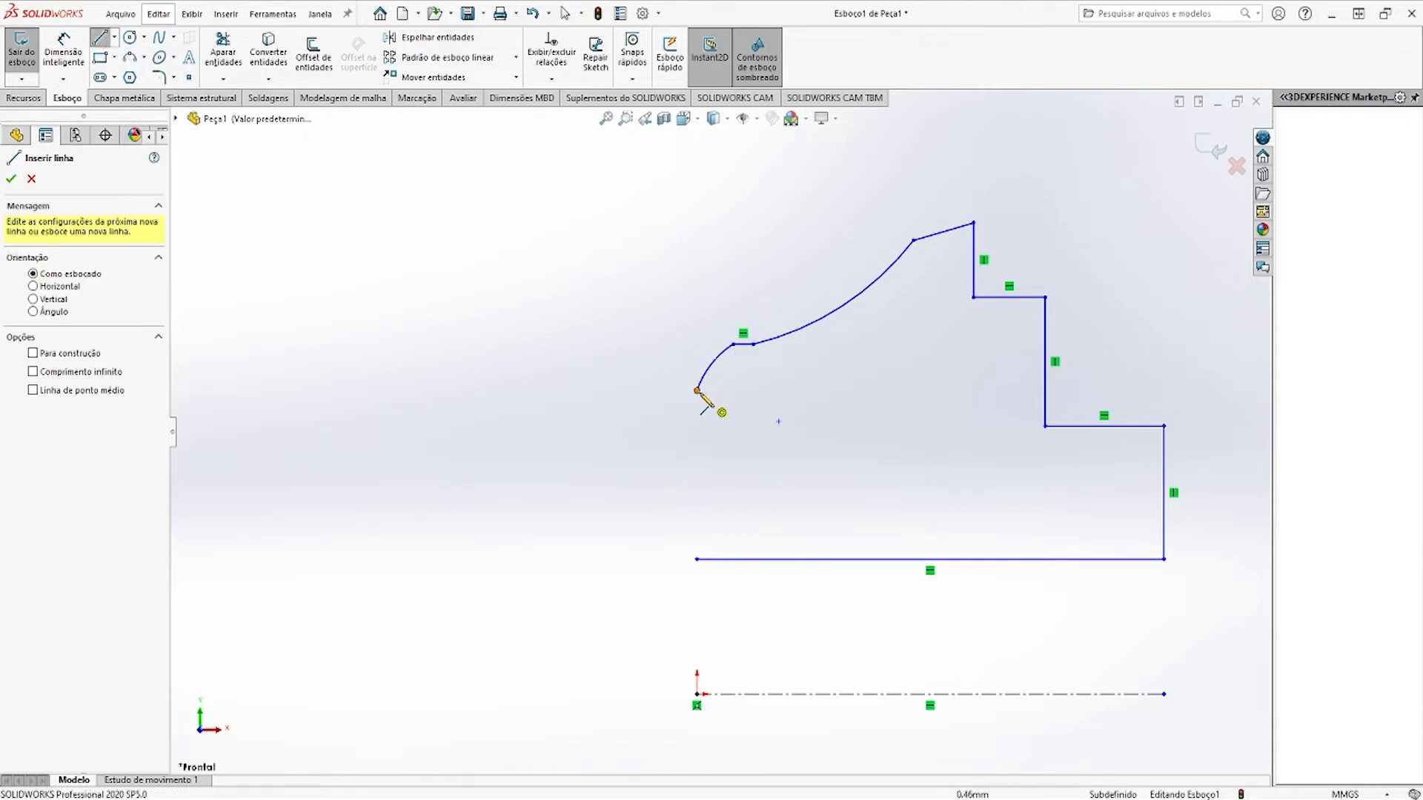
pyautogui.click(697, 392)
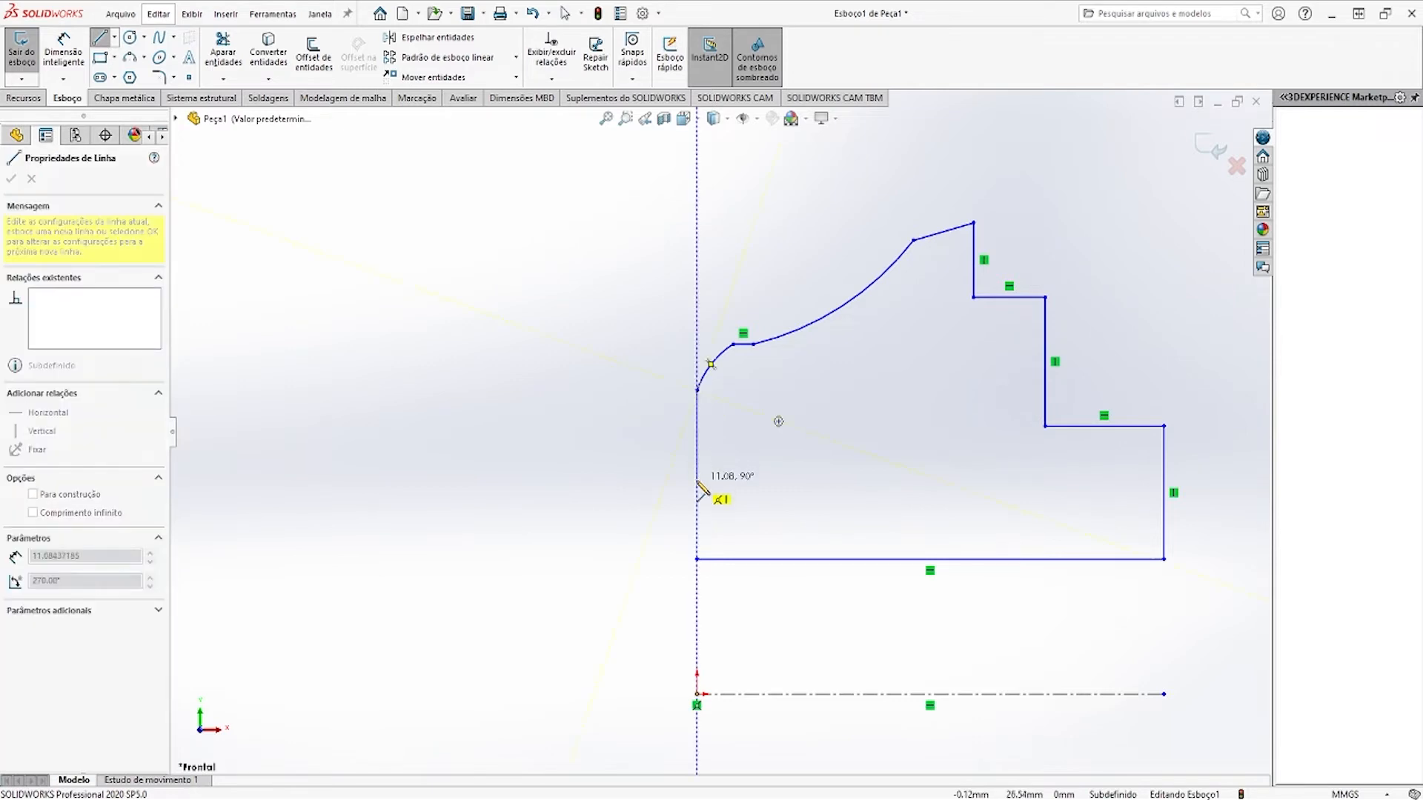
pyautogui.click(697, 479)
pyautogui.click(723, 480)
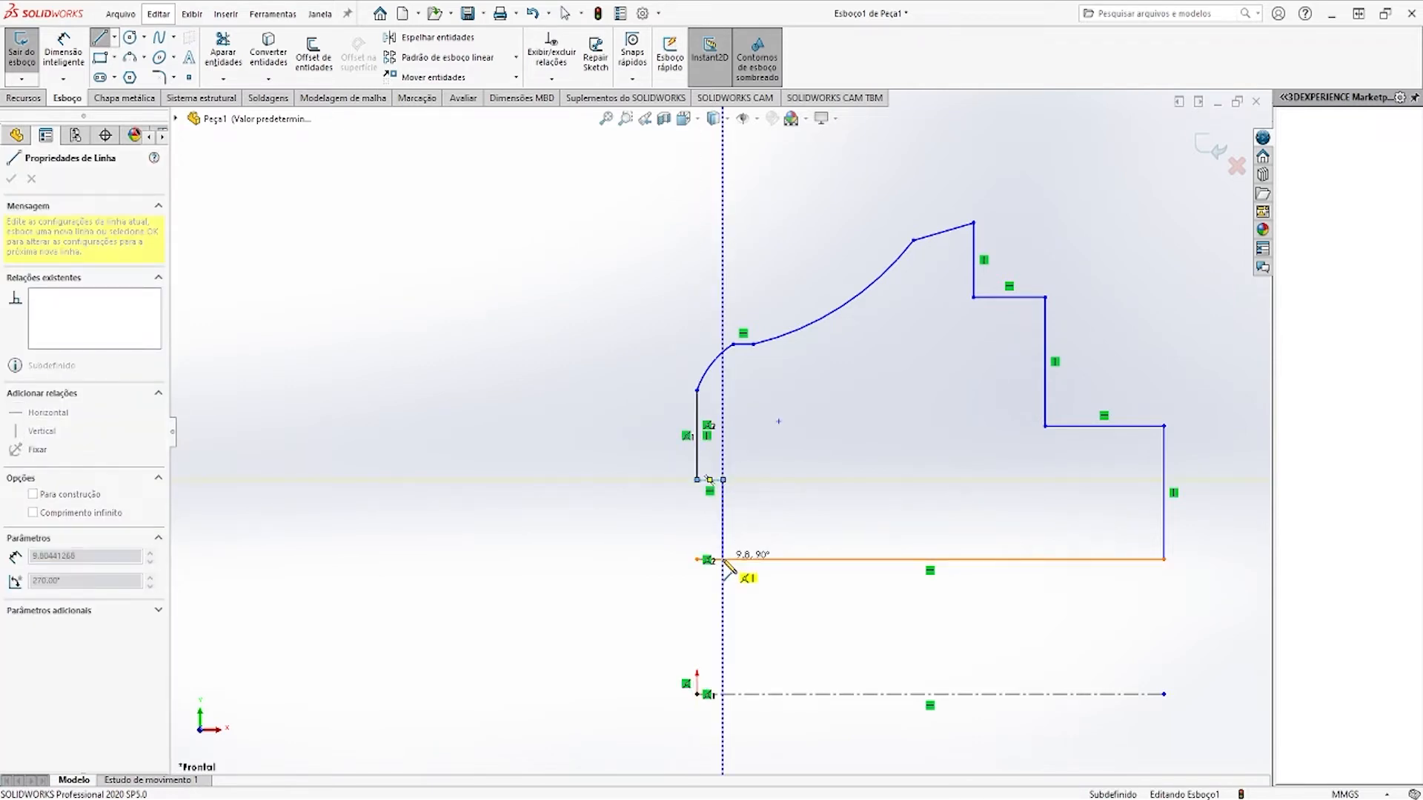
pyautogui.click(723, 559)
pyautogui.press('Escape')
# Trim the bore line's leftover segment beyond the step to close the profile
pyautogui.click(223, 52)
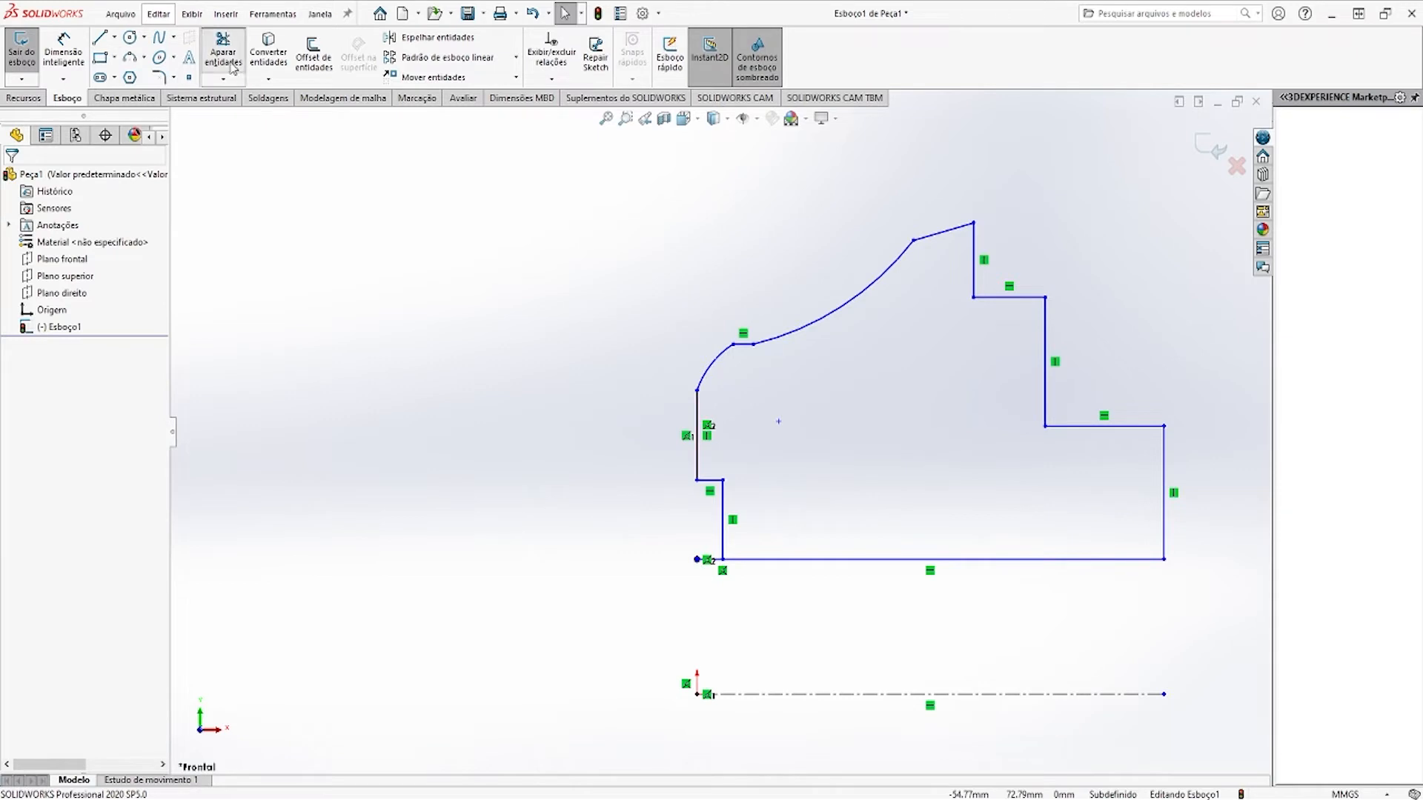
pyautogui.moveTo(682, 552); pyautogui.dragTo(709, 588)
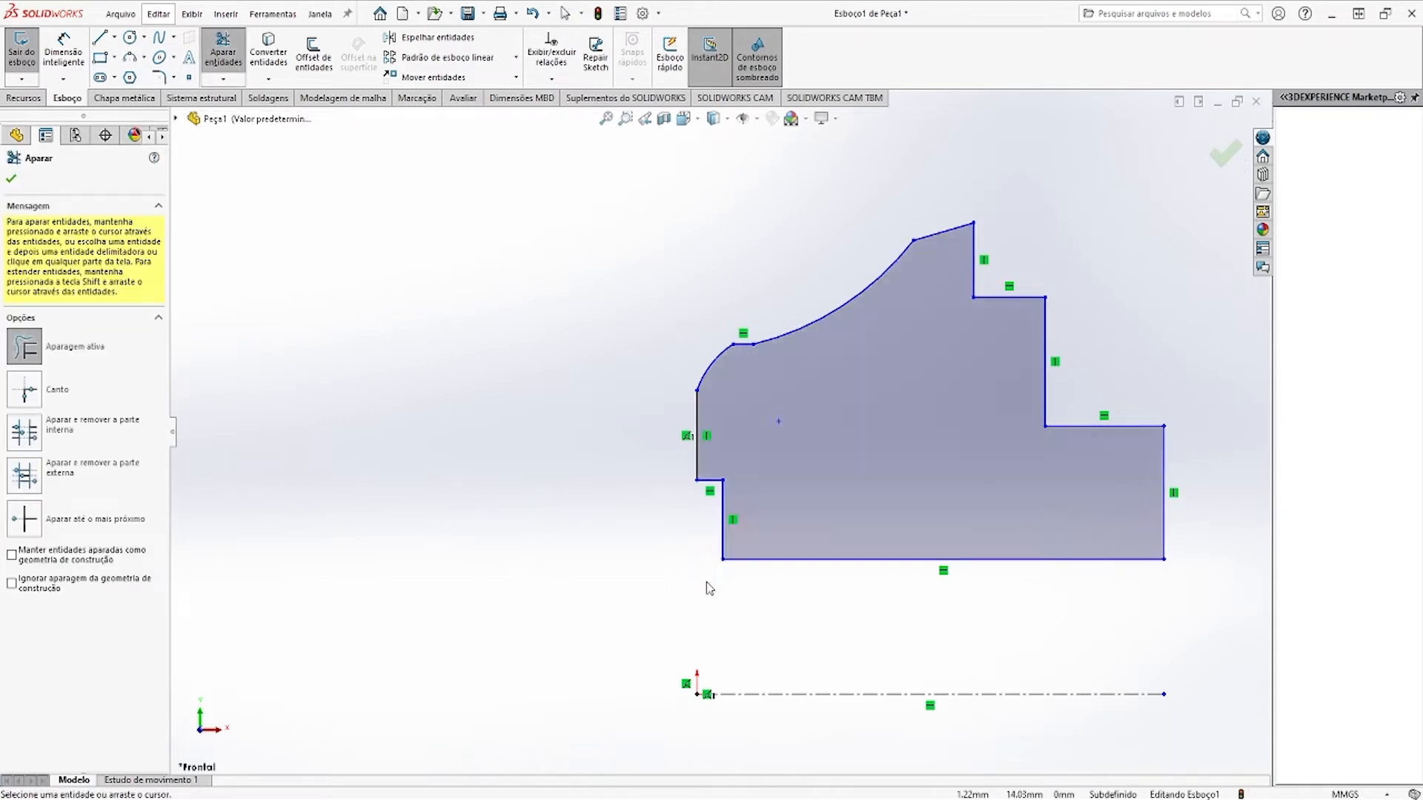
pyautogui.press('Escape')
pyautogui.scroll(5, 855, 491)
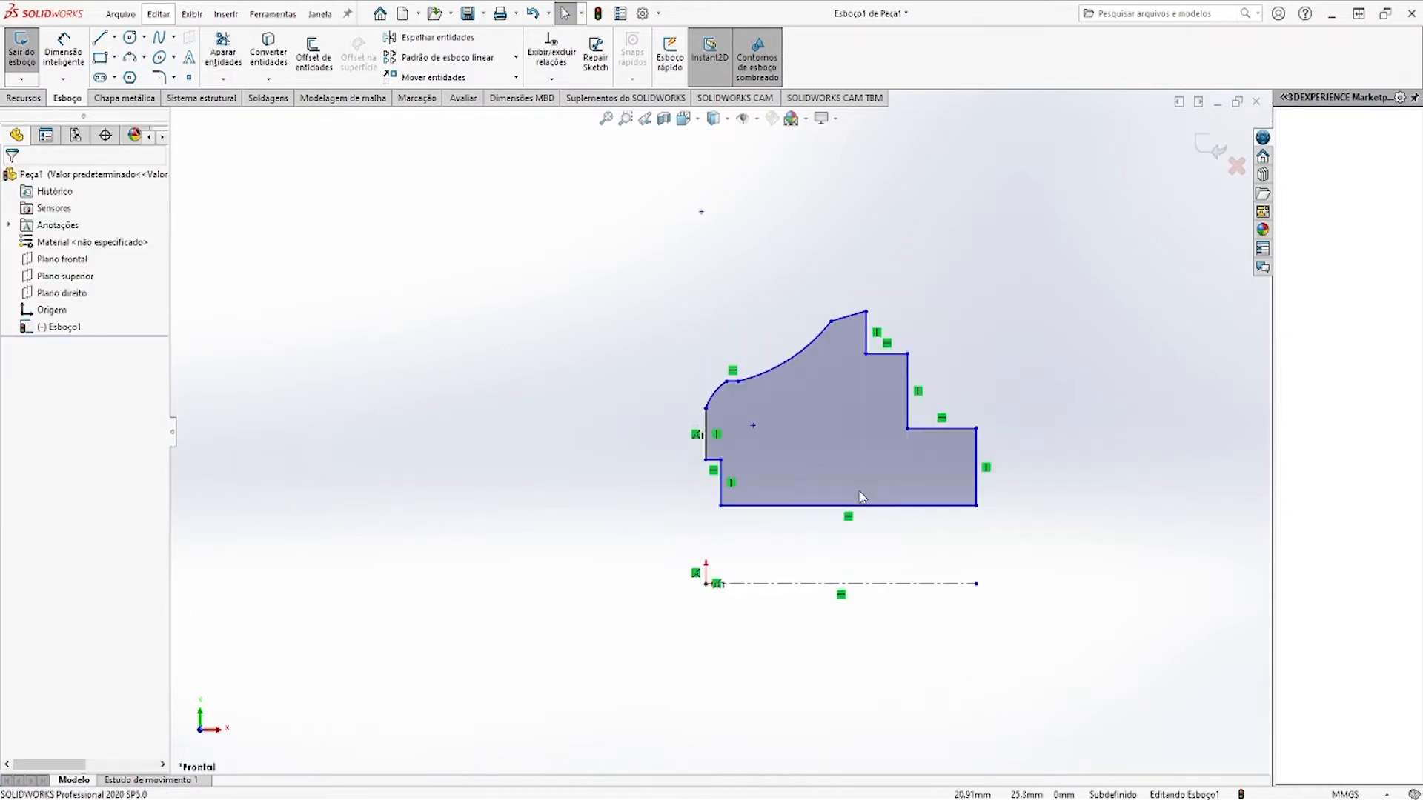
pyautogui.press('f')
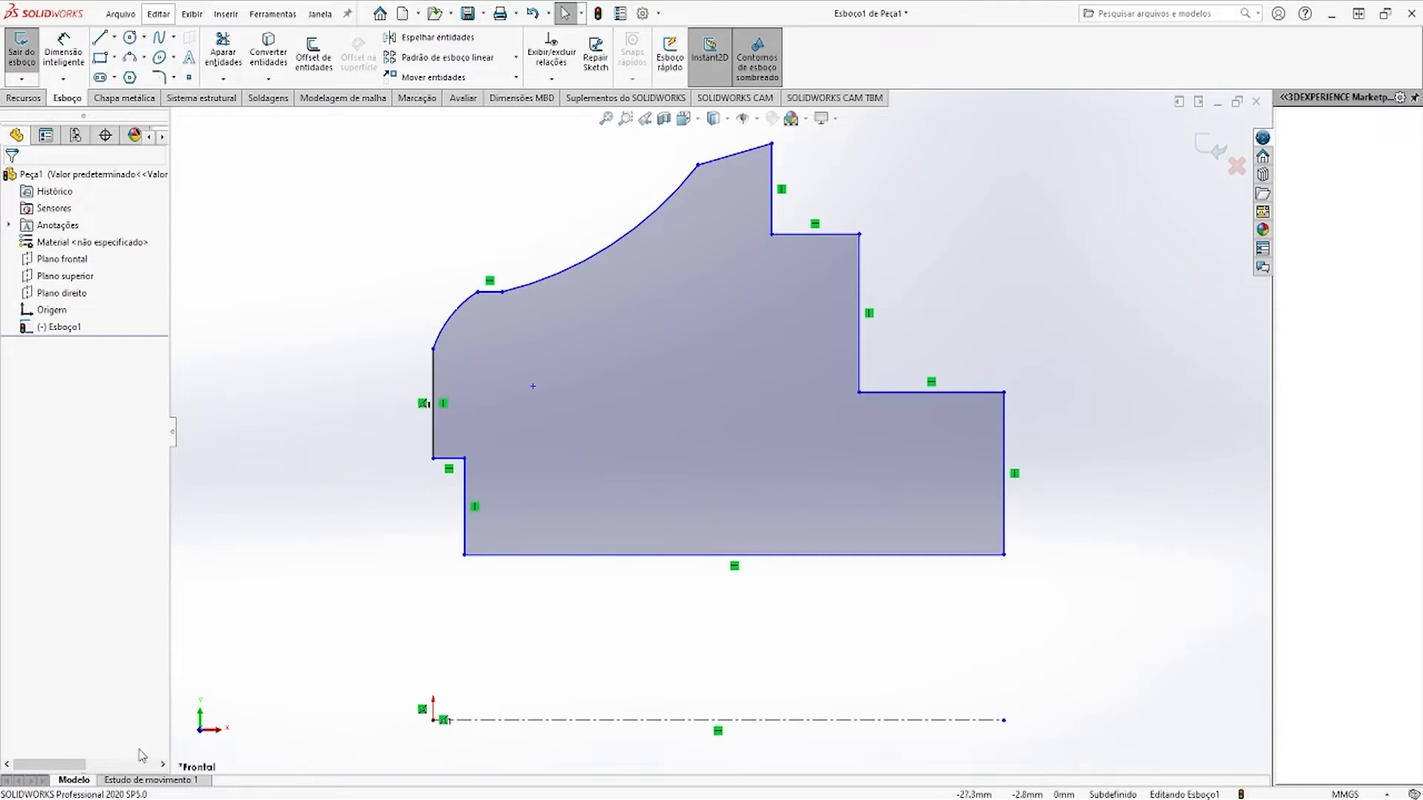
# Compare the finished profile with the contour of the reference part and return to the Peça1 sketch
pyautogui.moveTo(75, 794)
pyautogui.click(109, 762)
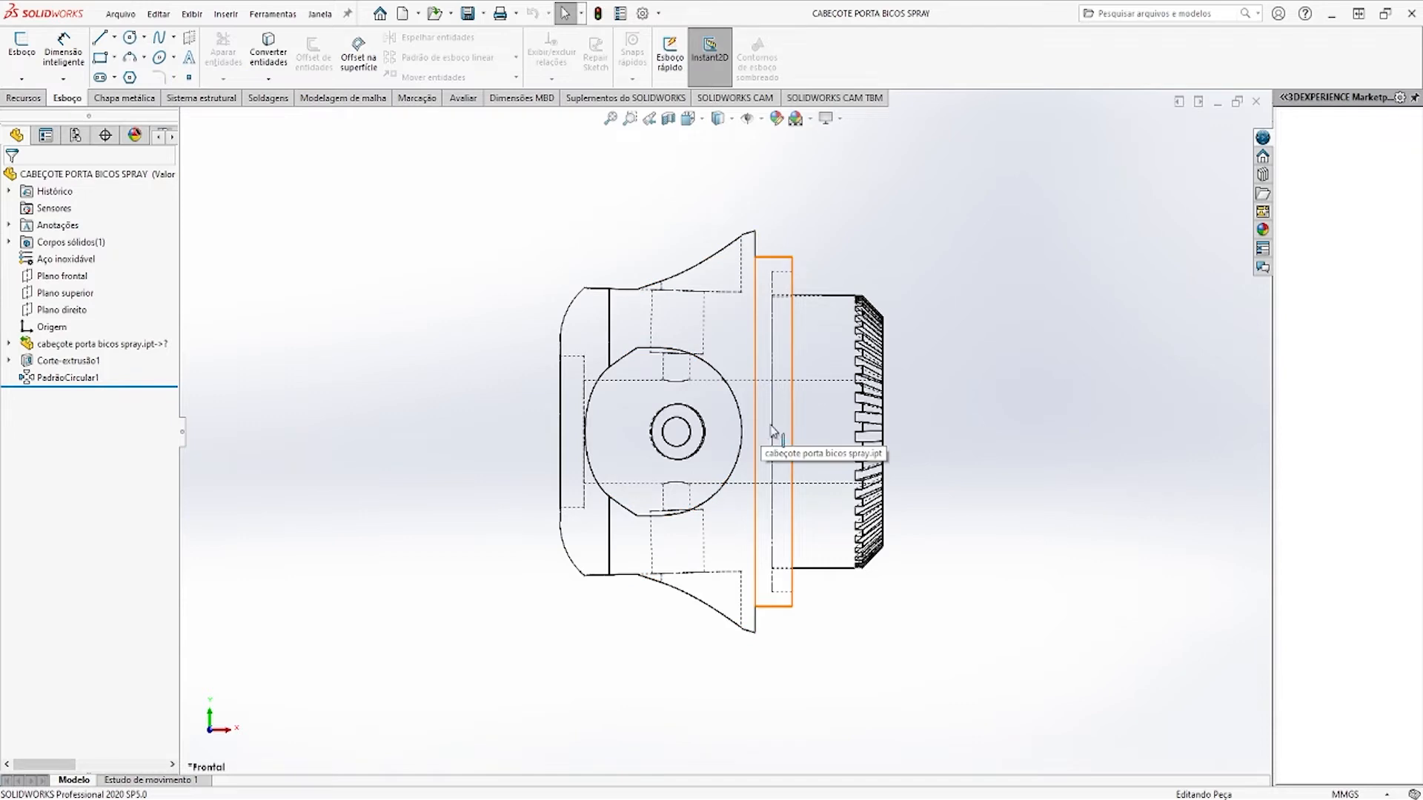
pyautogui.click(921, 334)
pyautogui.click(1214, 109)
pyautogui.click(1214, 110)
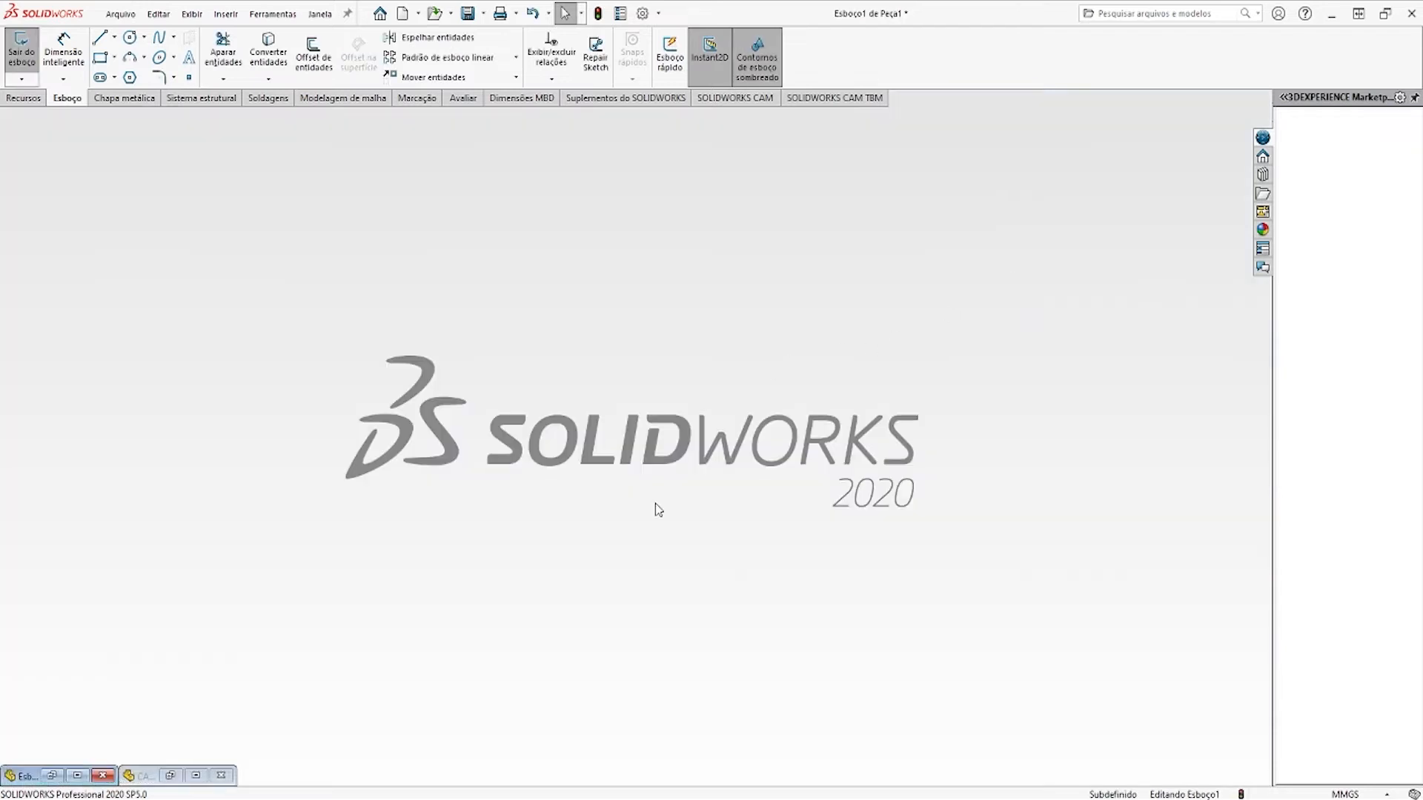
pyautogui.click(86, 778)
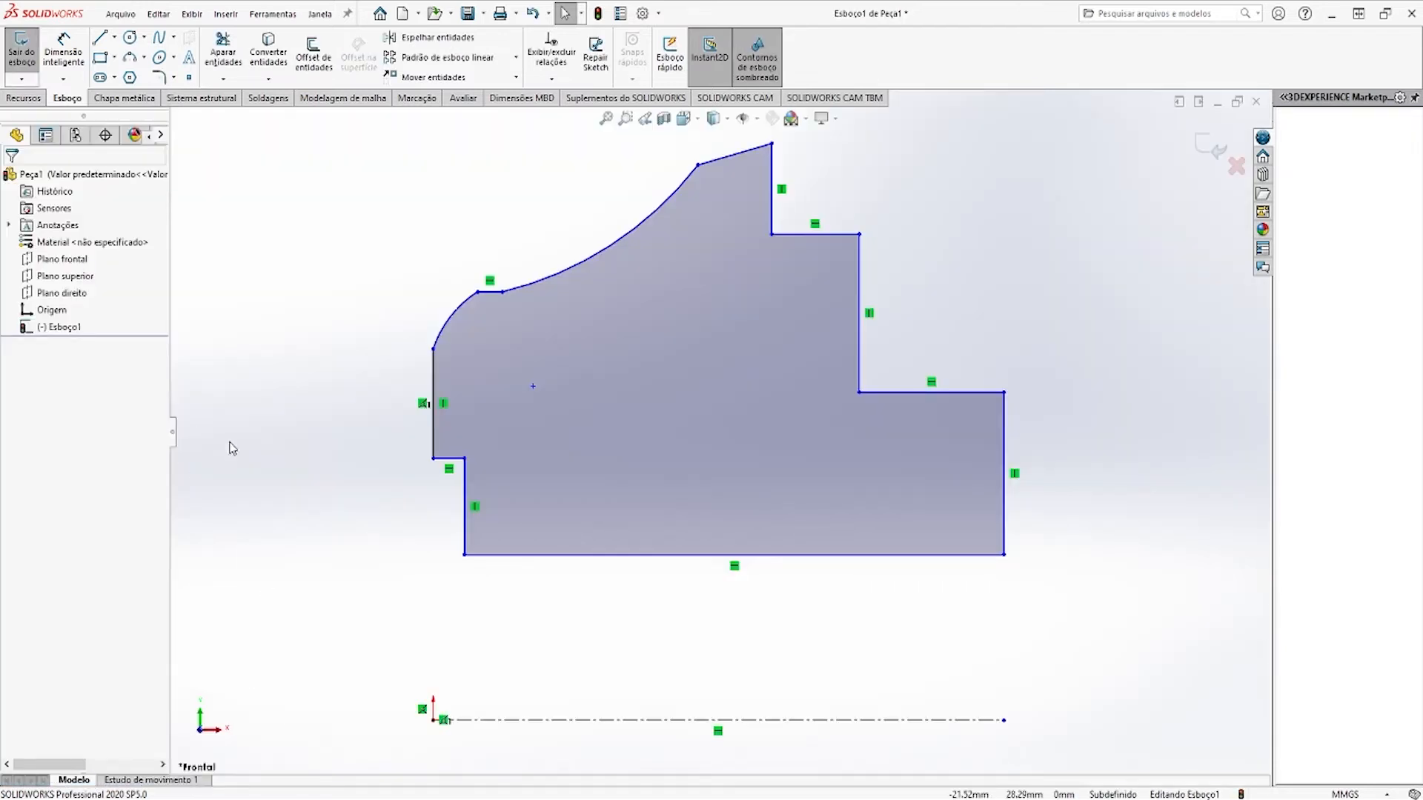
# Revolve the closed profile 360° about the centerline and show the solid from the front
pyautogui.click(23, 97)
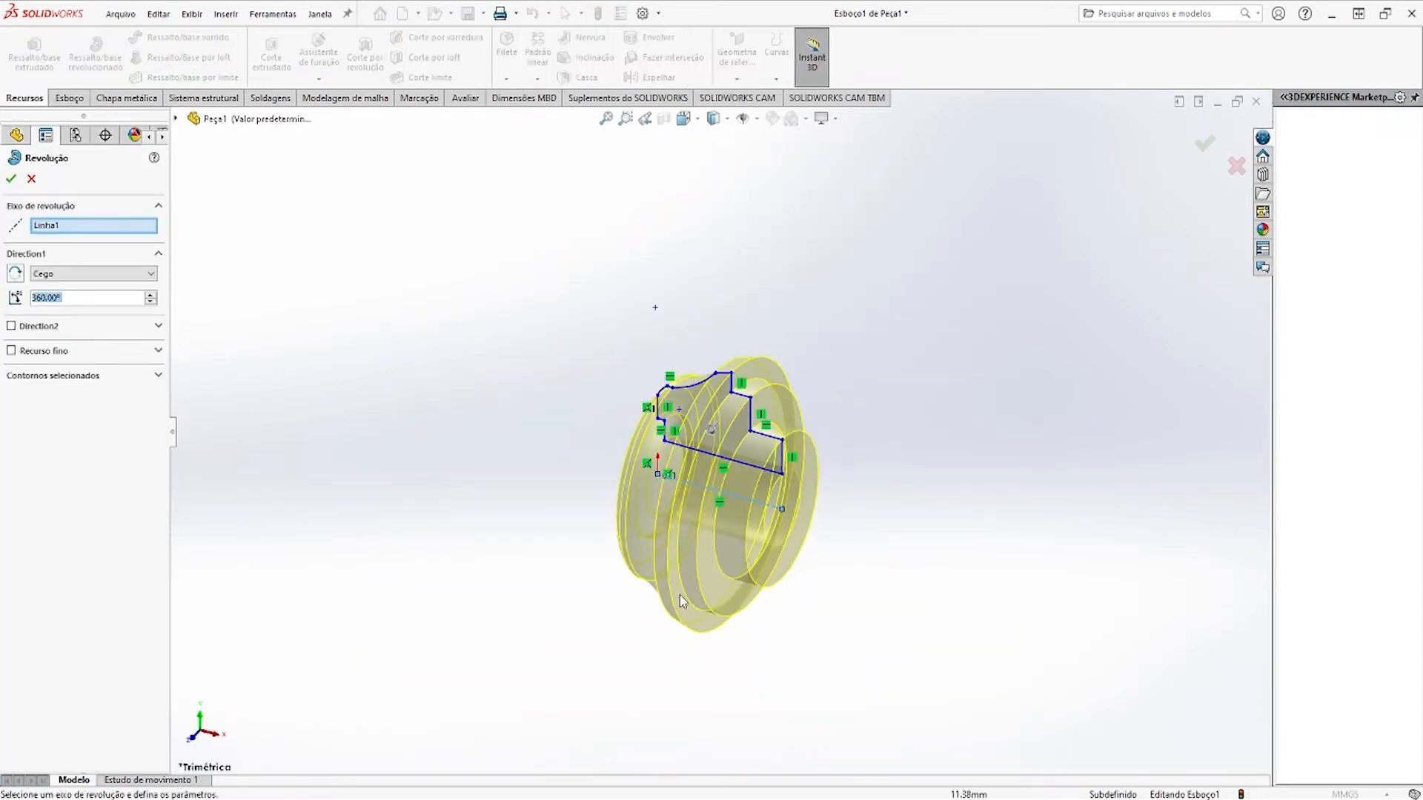
pyautogui.click(11, 178)
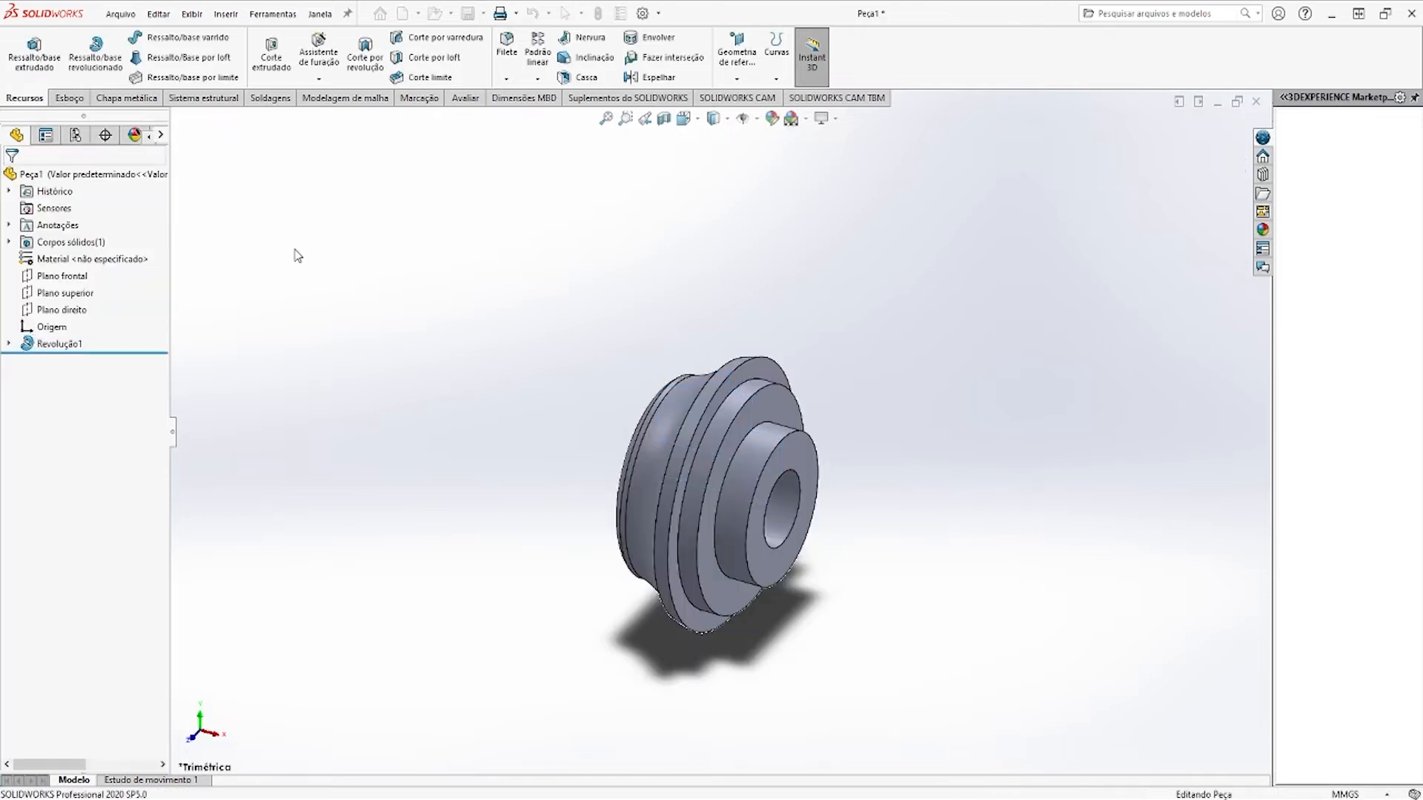
pyautogui.hotkey('ctrl', '1')
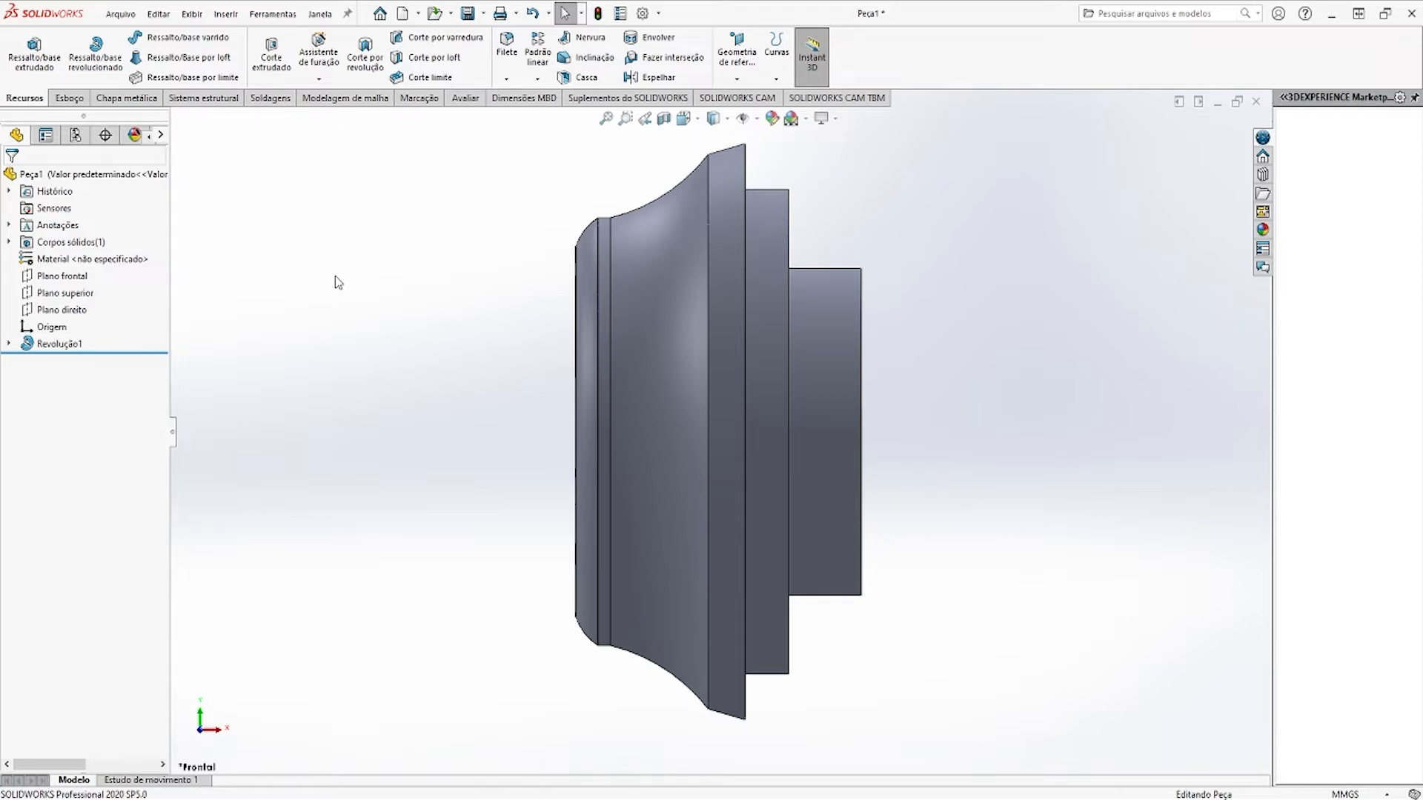
# Edit the revolve's sketch, lowering the convex arc's endpoints and collapsing the short horizontal line onto the concave arc's end
pyautogui.click(56, 344)
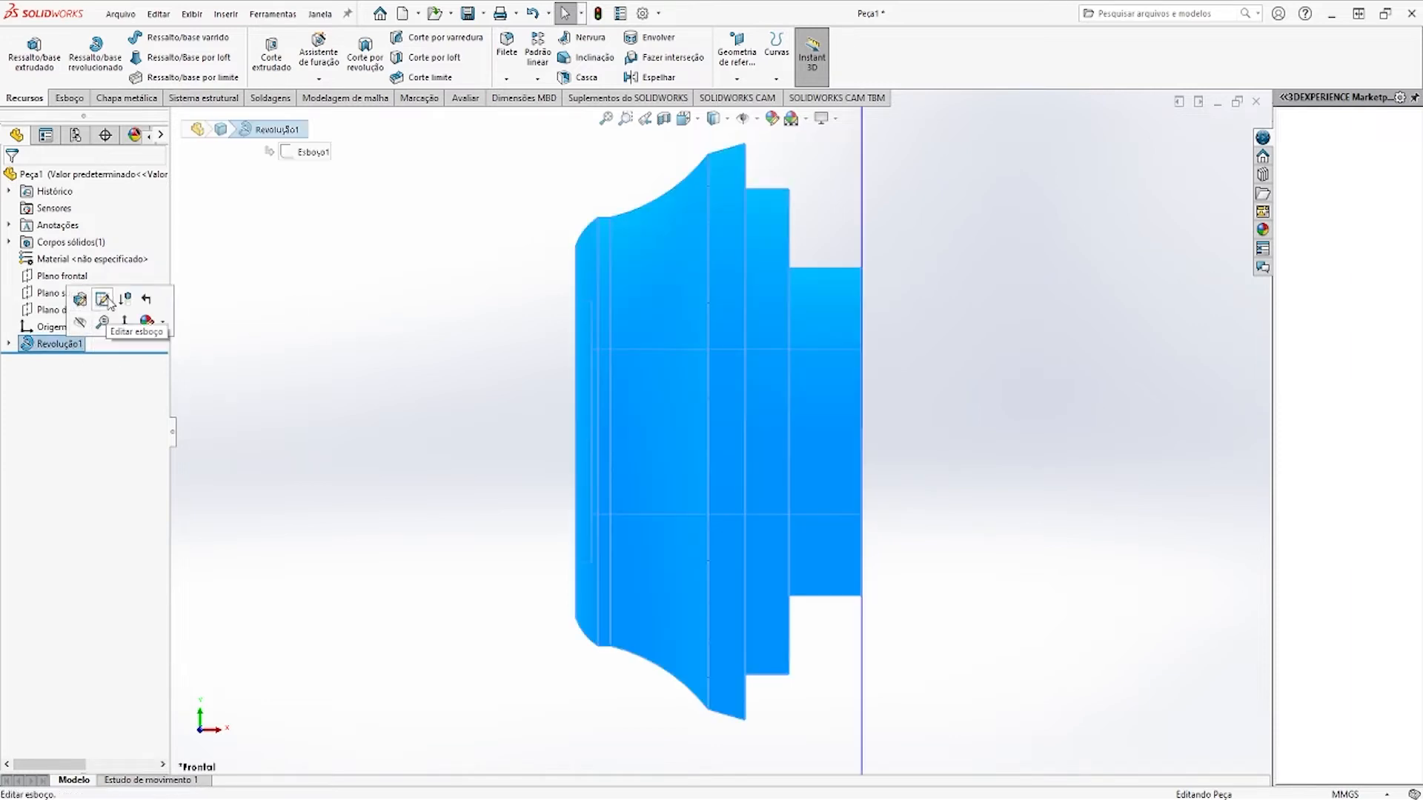
pyautogui.click(109, 304)
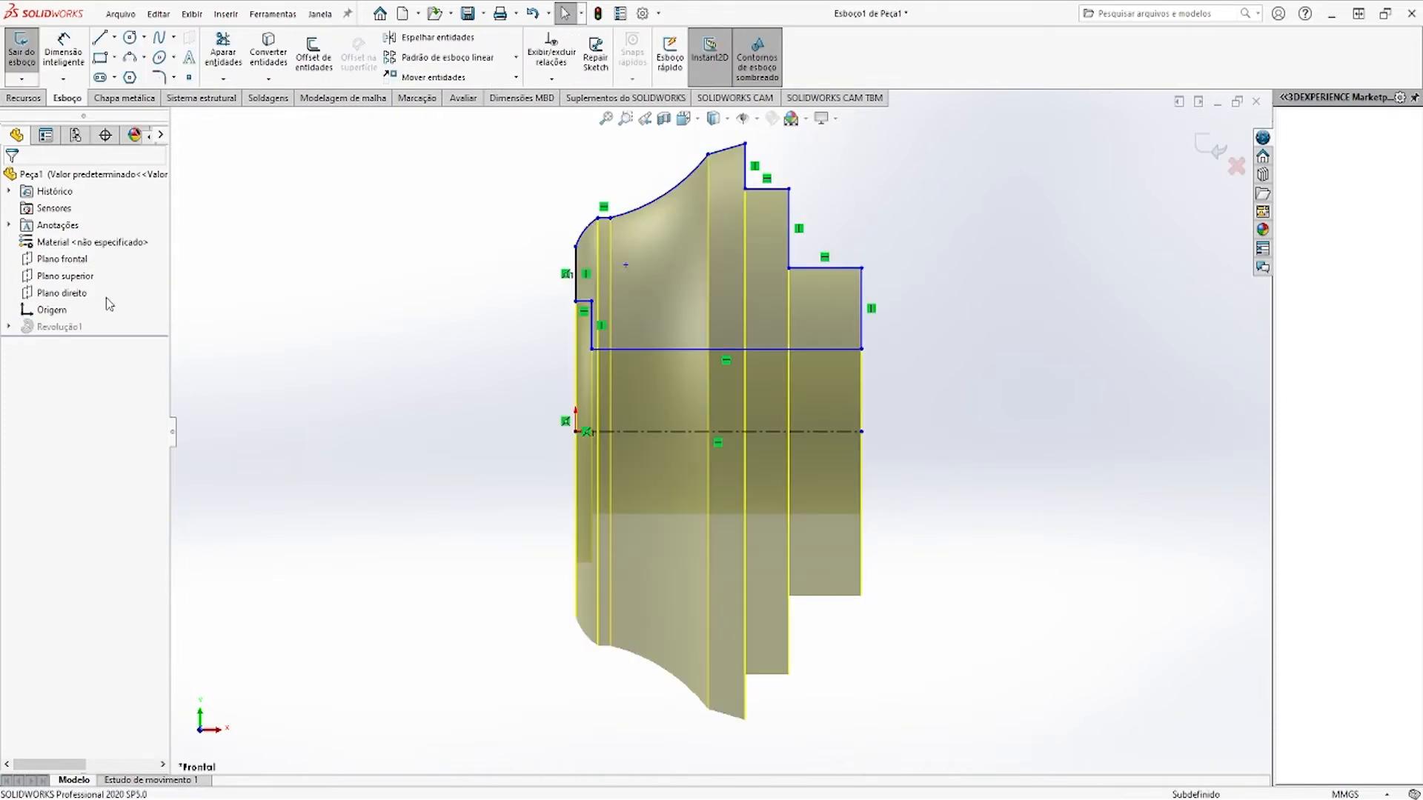
pyautogui.click(597, 219)
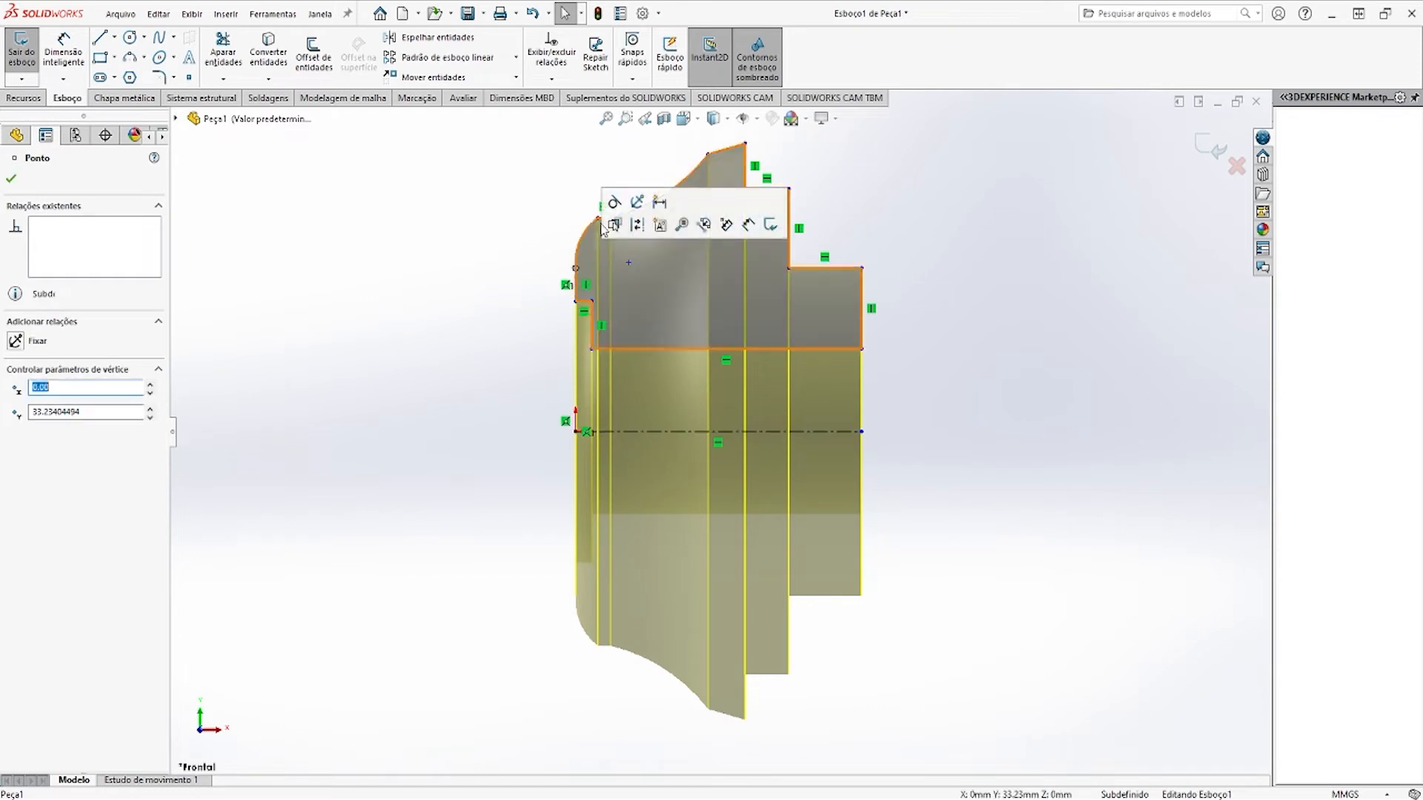
pyautogui.moveTo(599, 220); pyautogui.dragTo(598, 247)
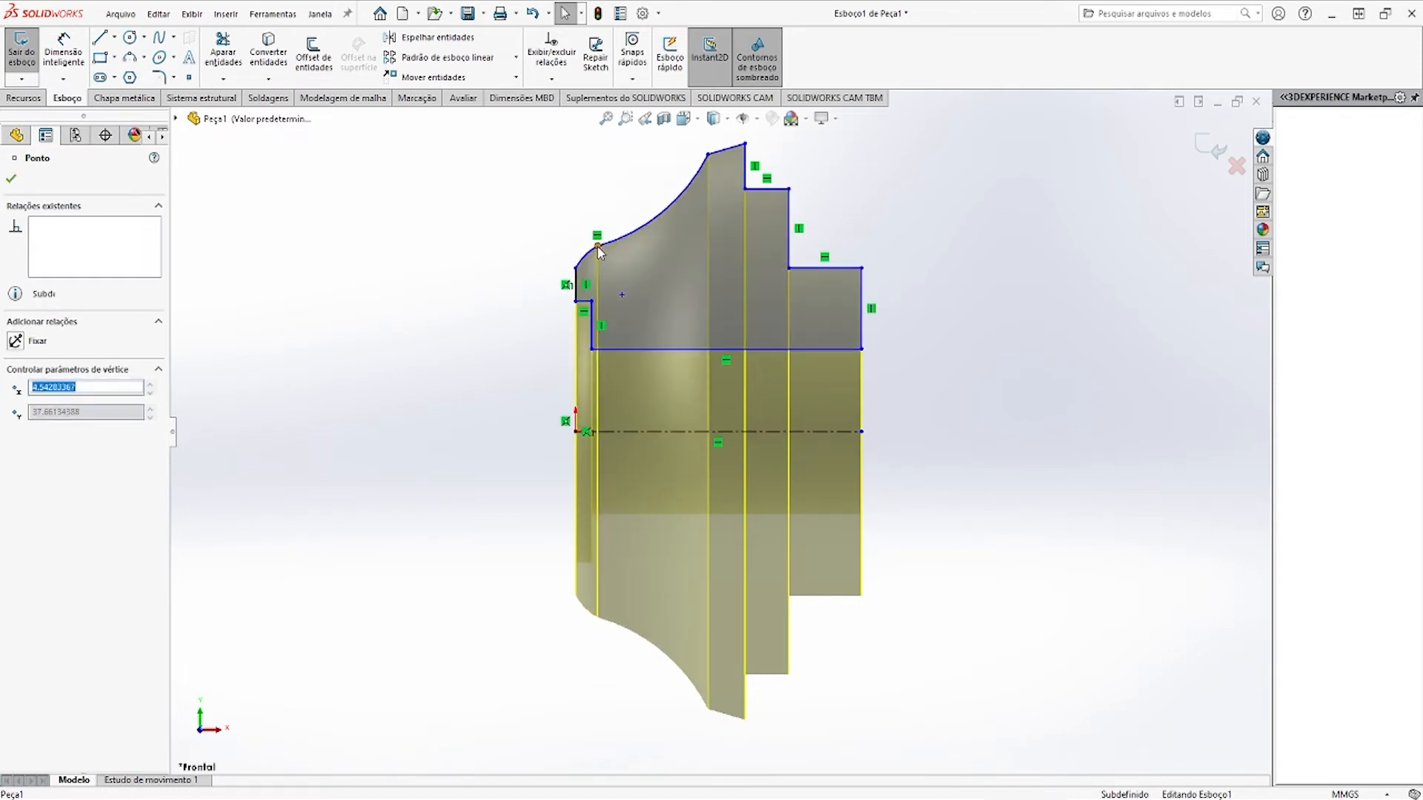
# Reshape the flange by lowering its step corner, the concave arc's upper end and the flange tip, and exit the sketch
pyautogui.scroll(3, 740, 171)
pyautogui.scroll(-4, 717, 252)
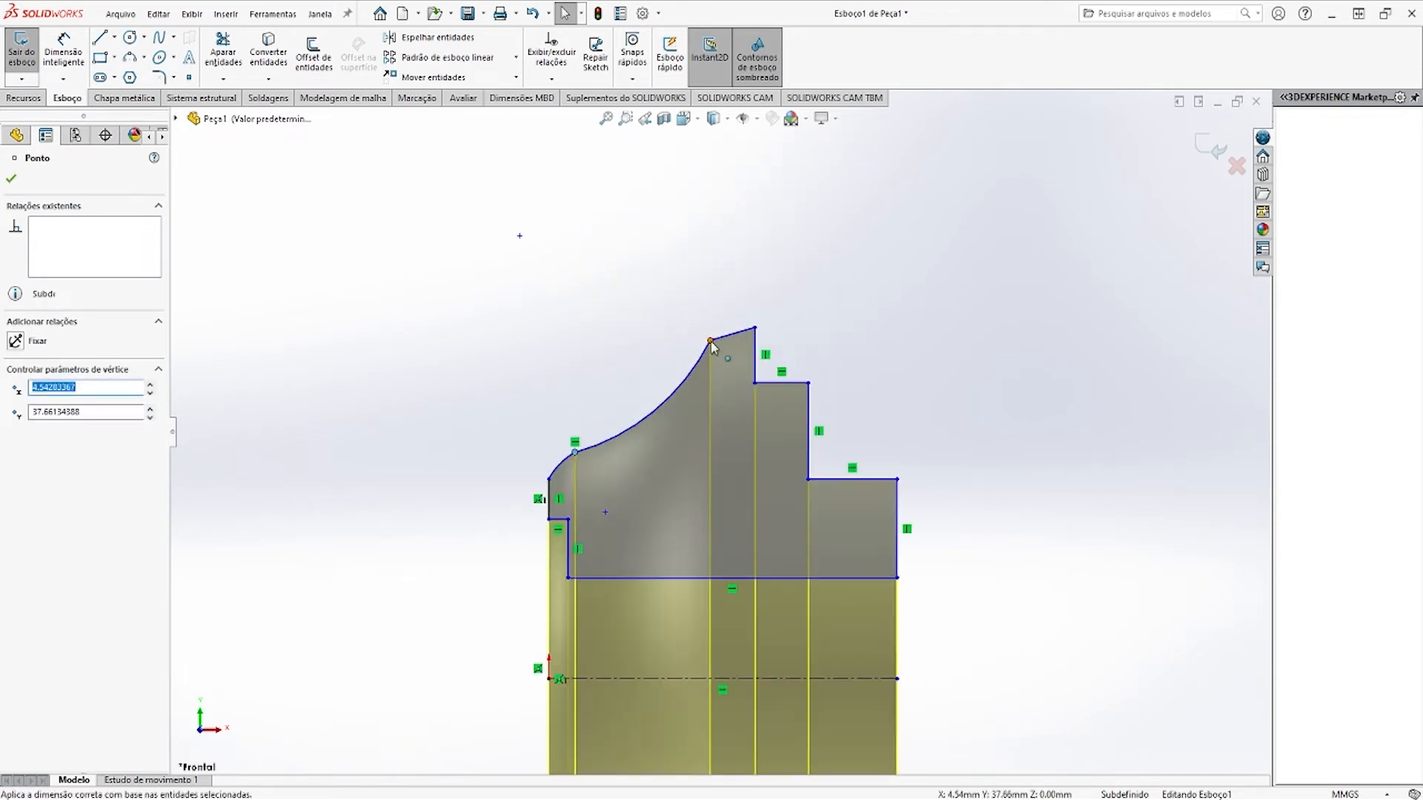
pyautogui.moveTo(710, 342)
pyautogui.mouseDown()
pyautogui.moveTo(731, 365)
pyautogui.moveTo(754, 342)
pyautogui.moveTo(756, 421)
pyautogui.mouseUp()
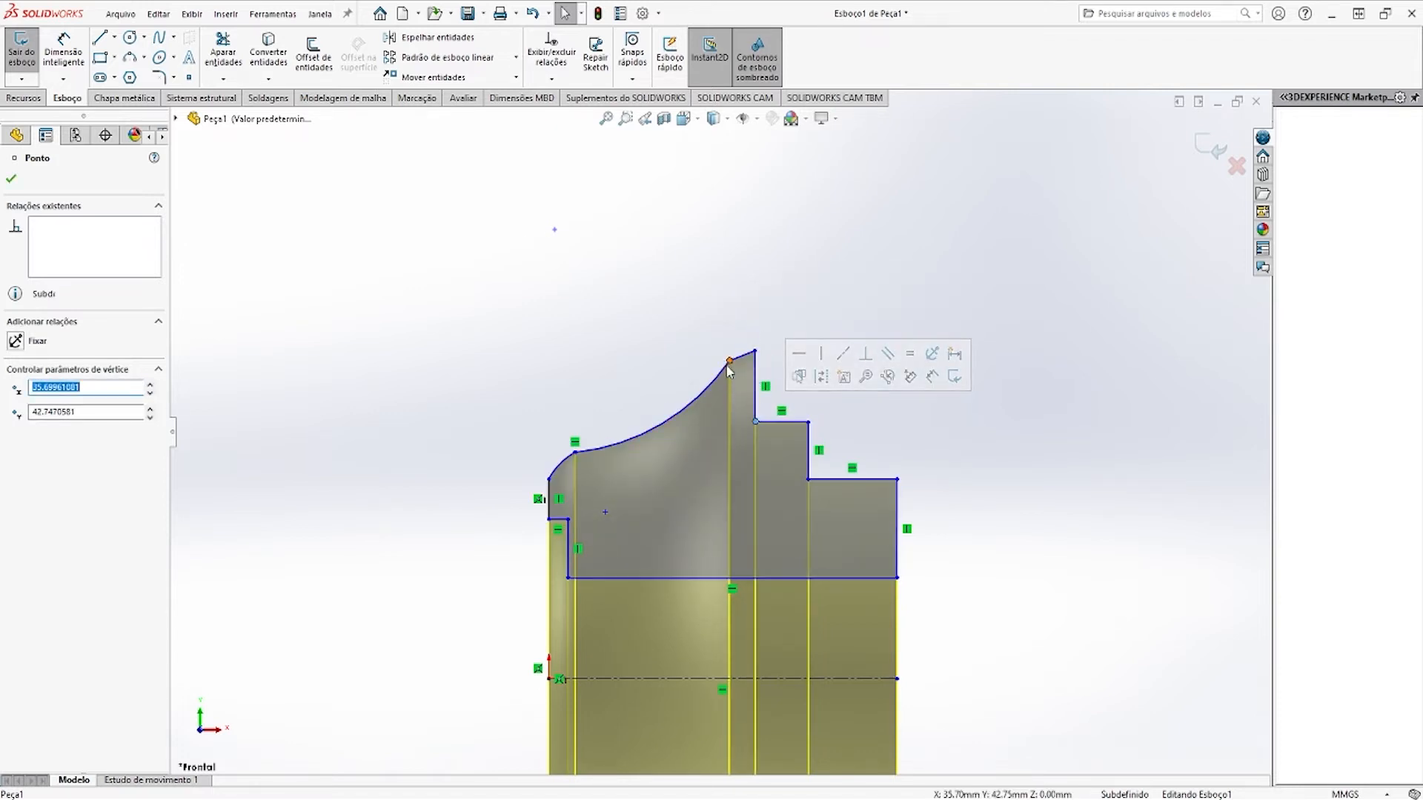
pyautogui.moveTo(729, 361)
pyautogui.mouseDown()
pyautogui.moveTo(726, 384)
pyautogui.moveTo(755, 370)
pyautogui.mouseUp()
pyautogui.click(755, 350)
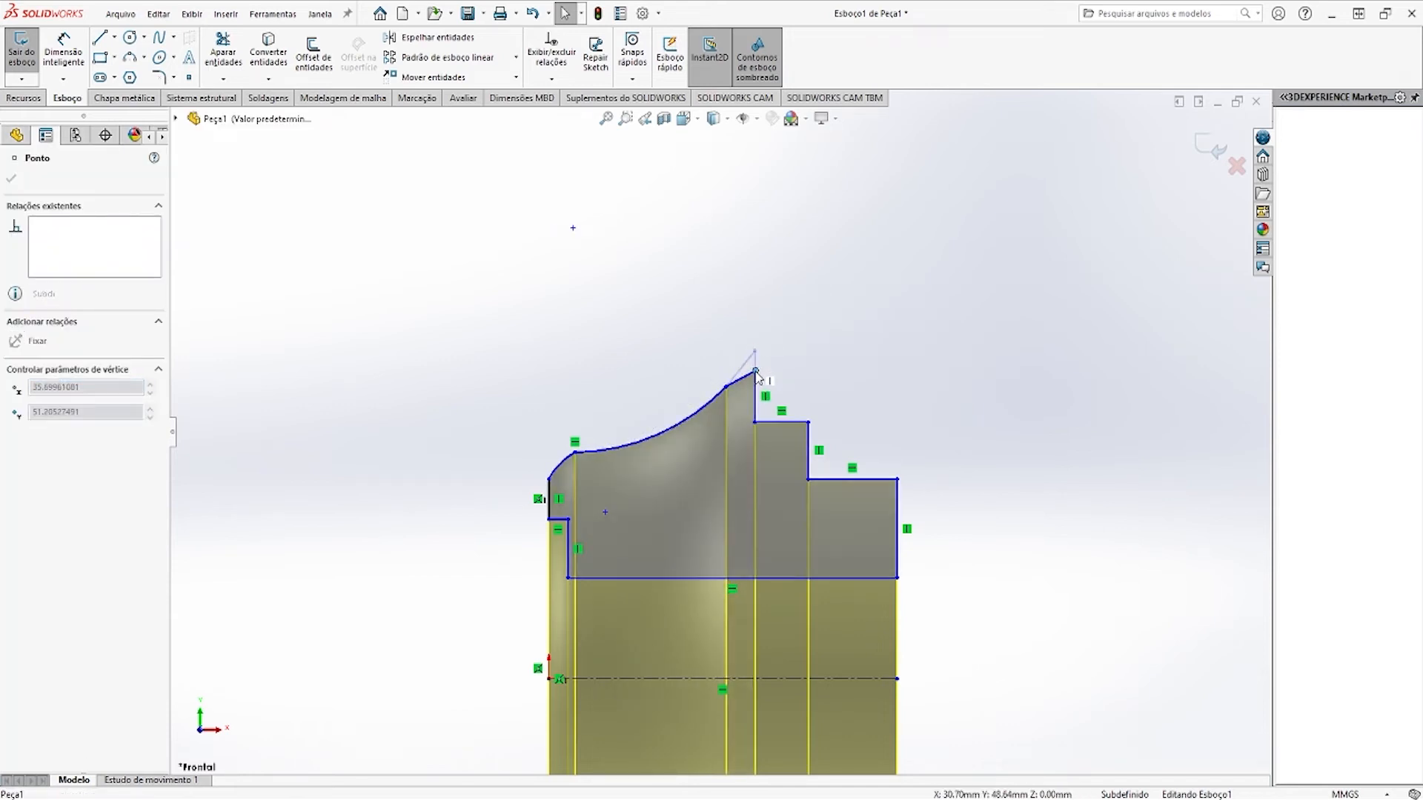
pyautogui.click(1202, 232)
pyautogui.click(1210, 148)
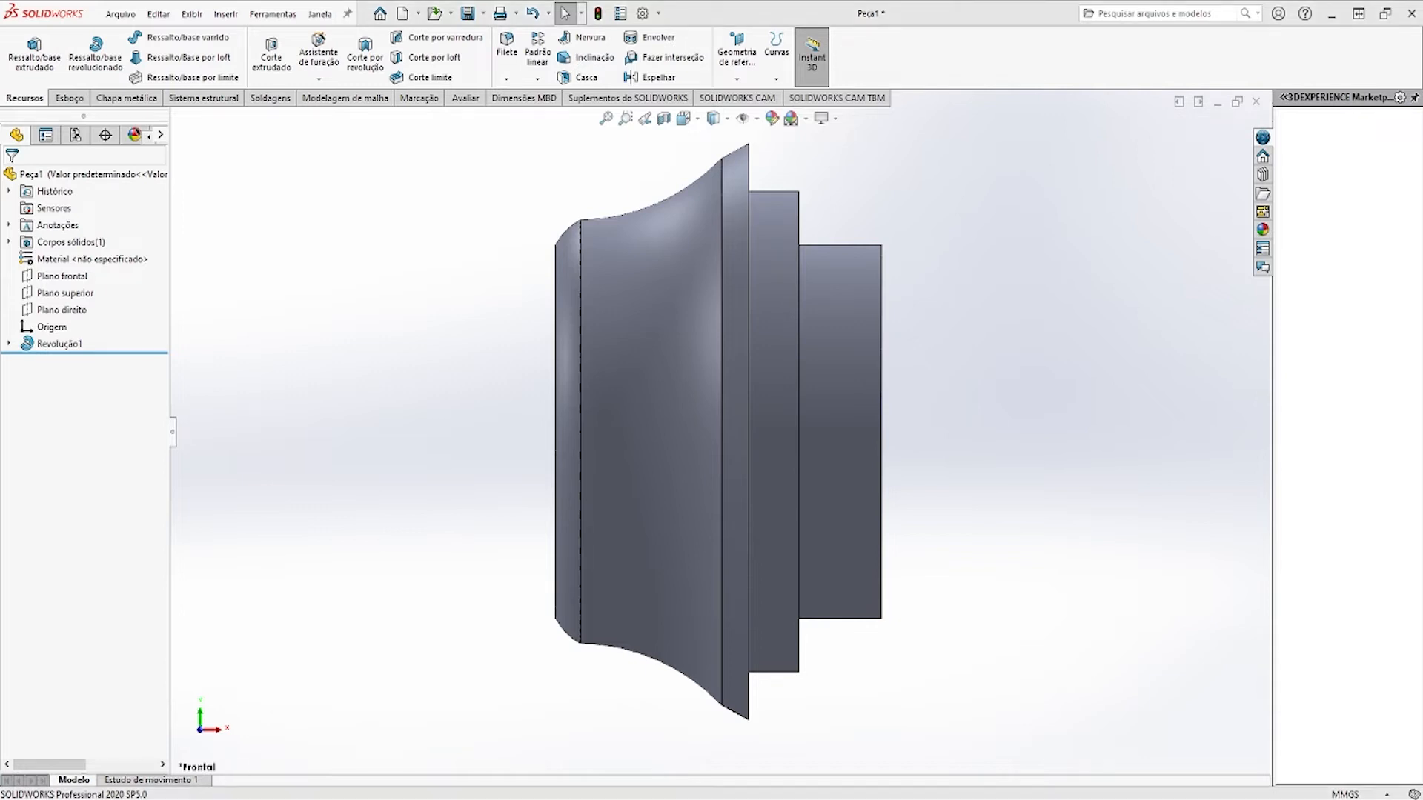
# On the CABEÇOTE PORTA BICOS SPRAY part, start a front plane sketch and draw a horizontal centerline from the flat end face past the knurled end
pyautogui.click(118, 771)
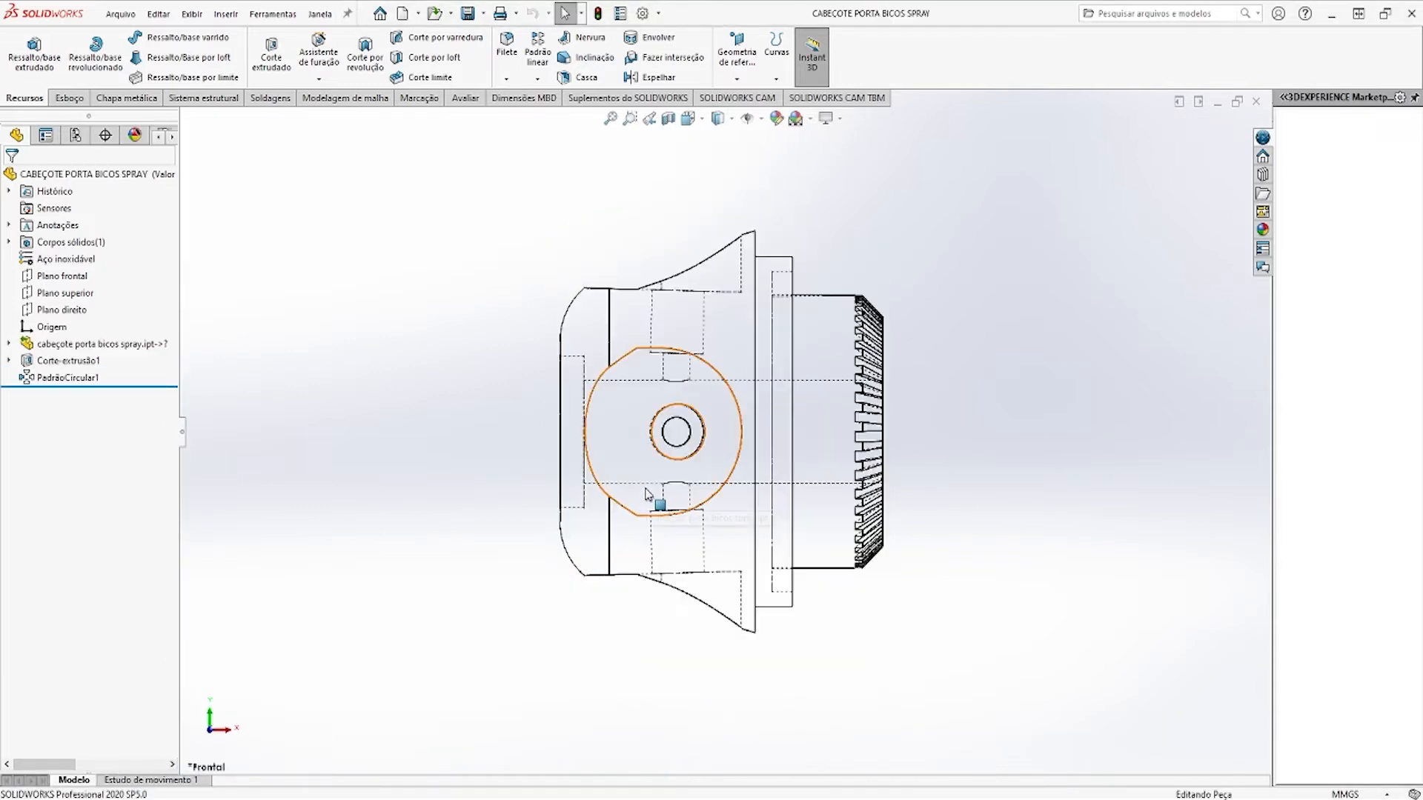
pyautogui.click(76, 278)
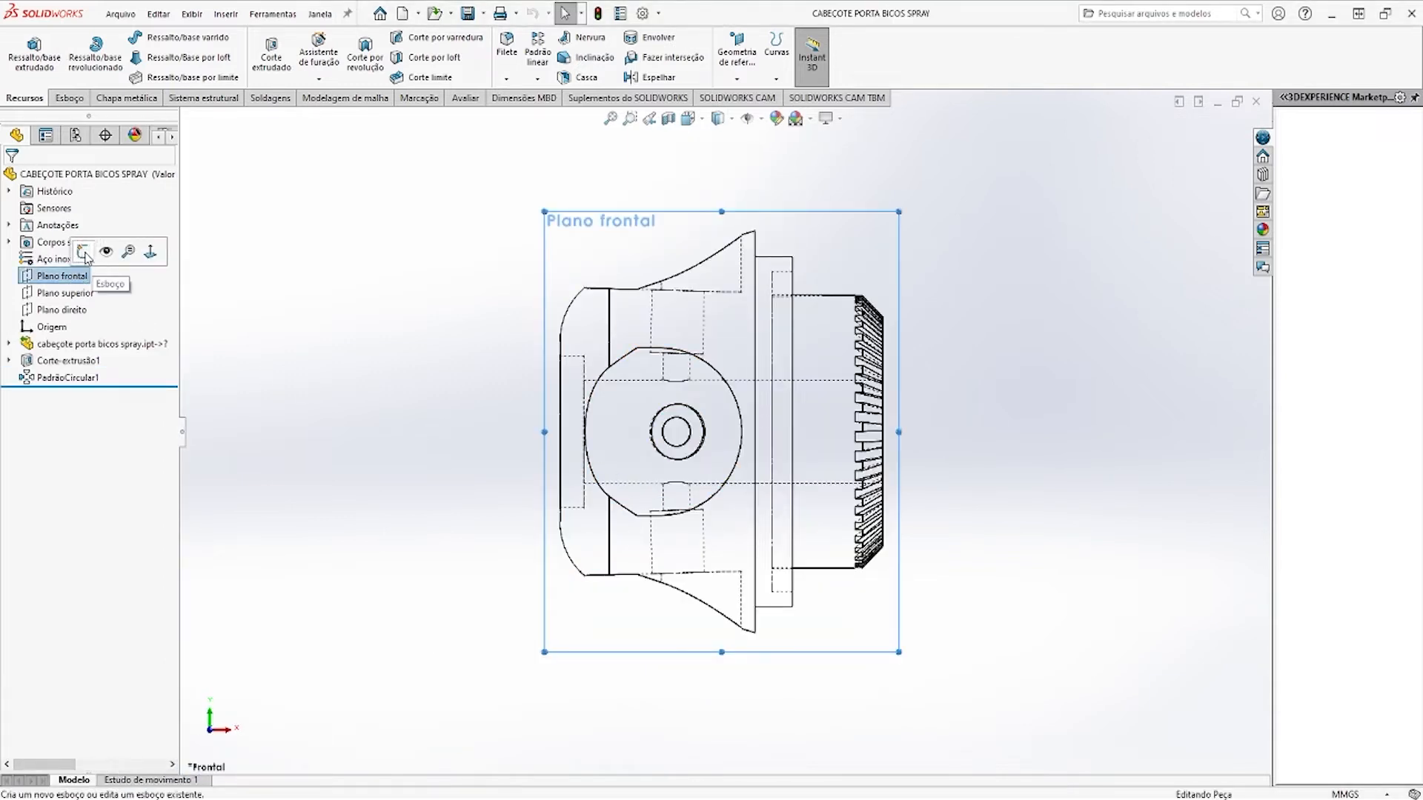
pyautogui.click(84, 251)
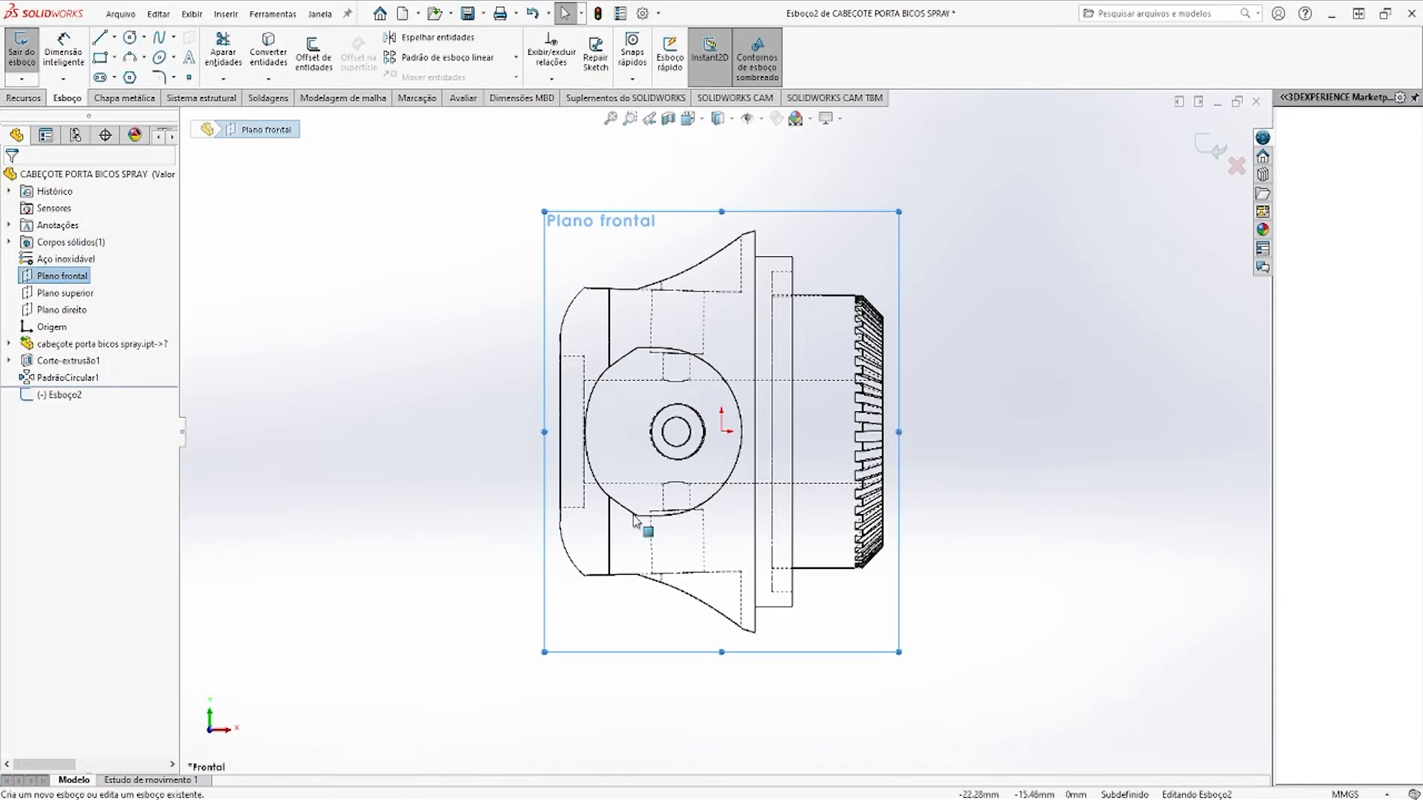
pyautogui.click(114, 37)
pyautogui.click(132, 74)
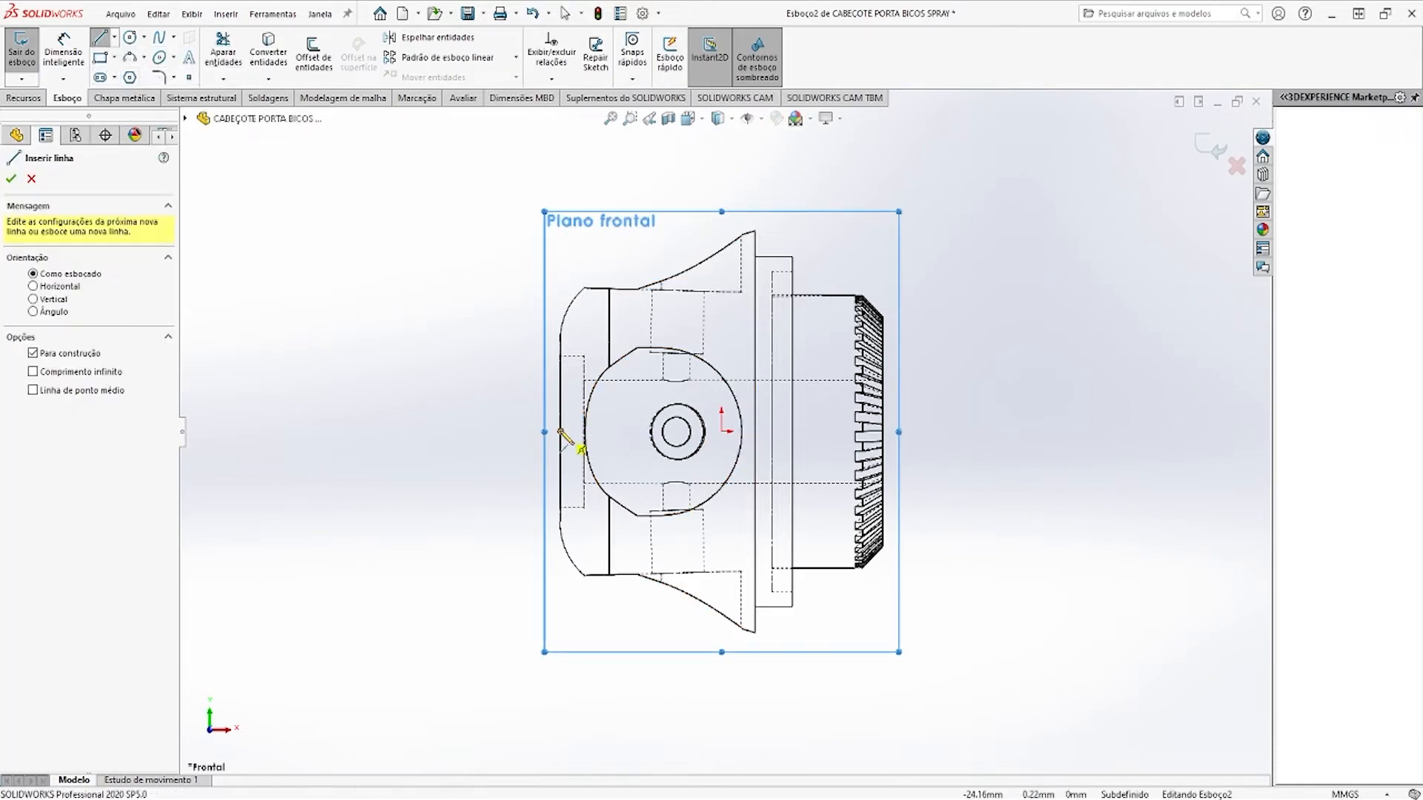
pyautogui.click(560, 431)
pyautogui.click(906, 432)
pyautogui.press('Escape')
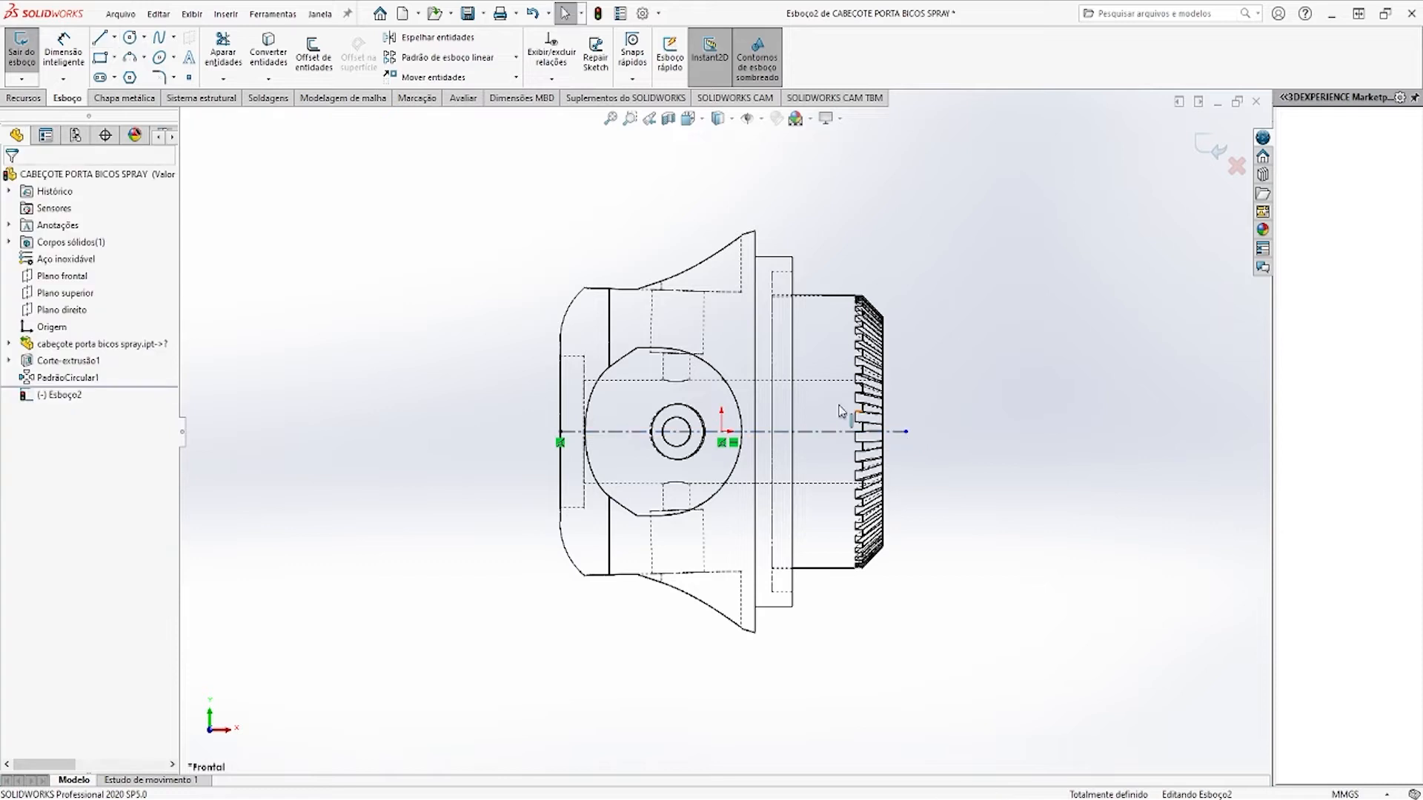
# Trace the part's flat-face end with a short vertical line above the counterbore, the rounded corner arc and lines to the concave flare's start
pyautogui.click(100, 37)
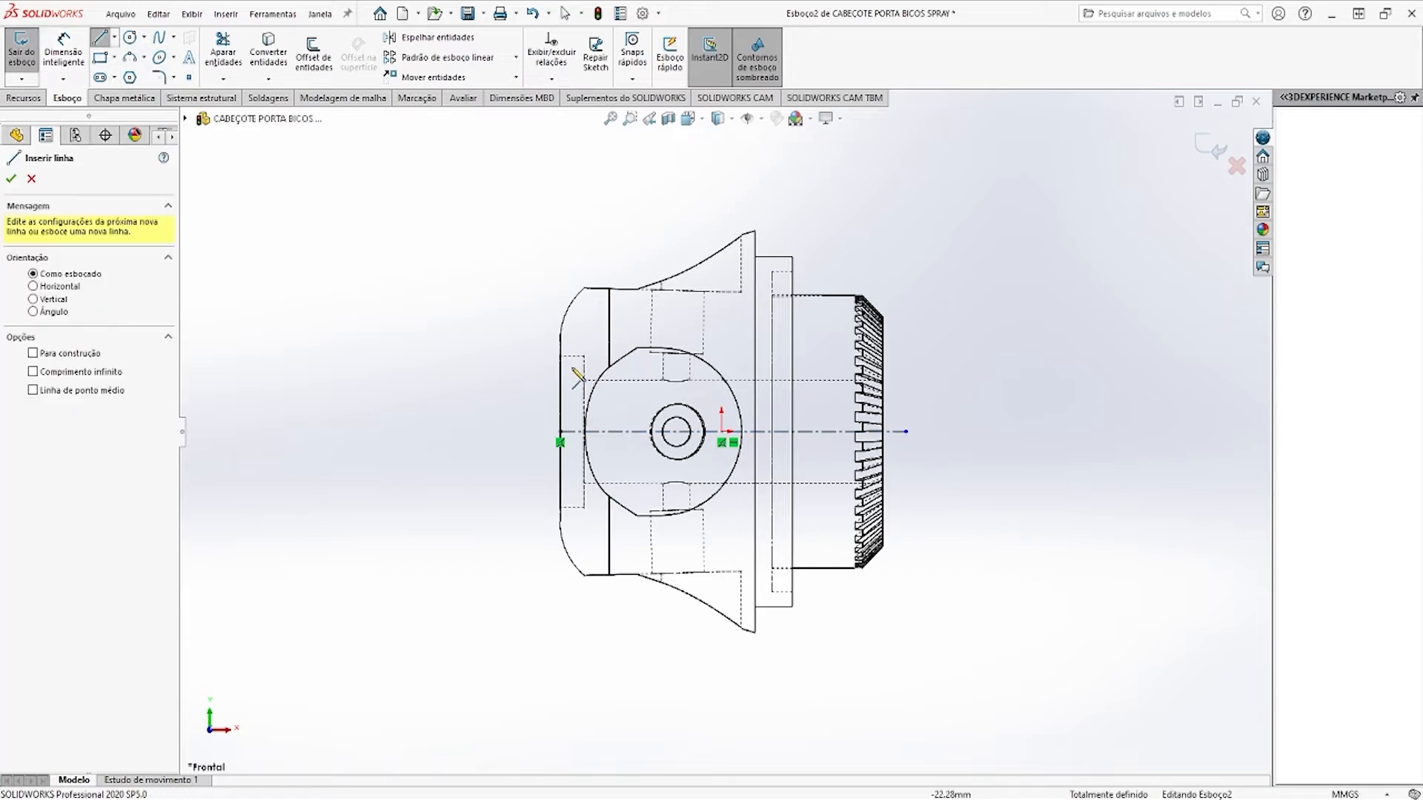
pyautogui.click(560, 356)
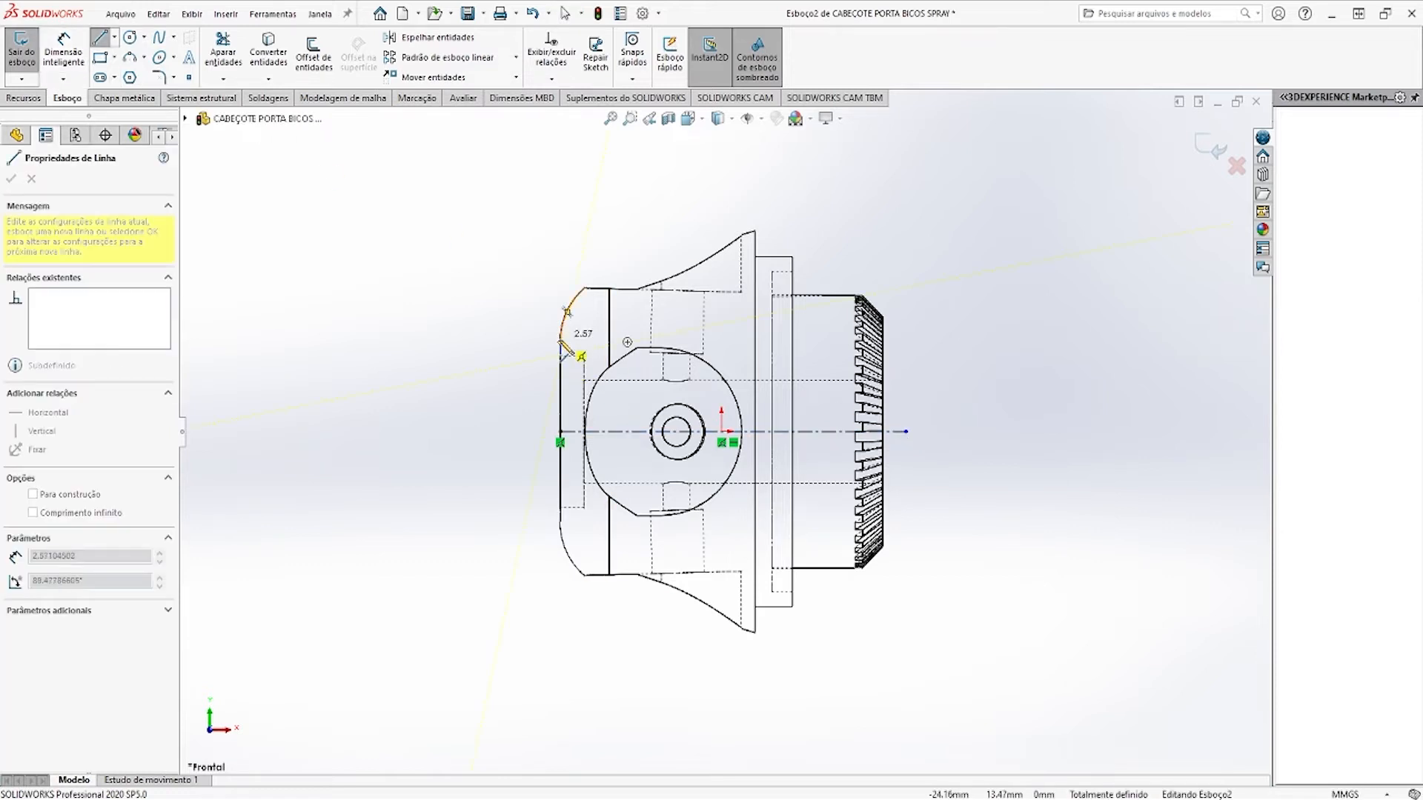
pyautogui.click(560, 341)
pyautogui.click(584, 287)
pyautogui.click(609, 288)
pyautogui.click(636, 289)
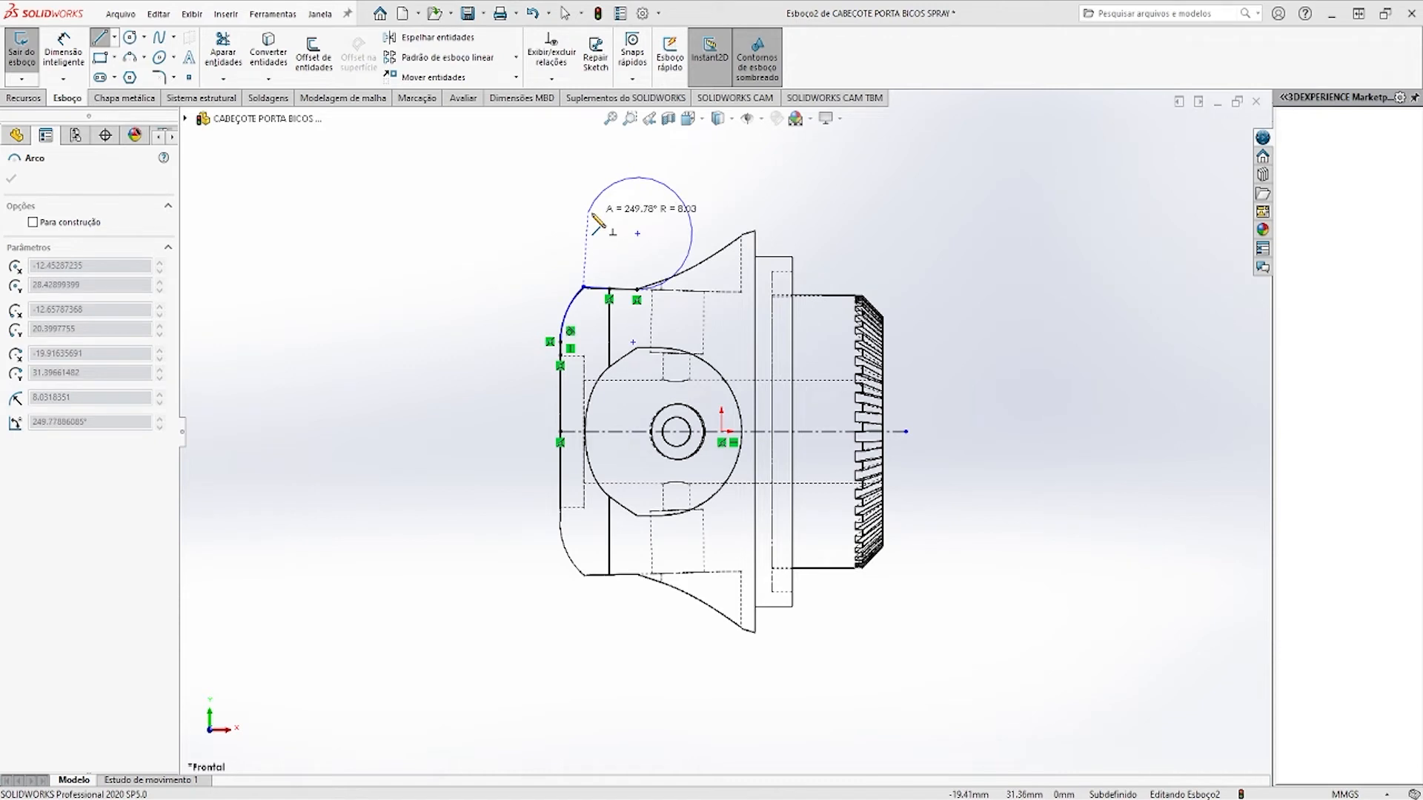
pyautogui.click(625, 235)
pyautogui.press('Escape')
pyautogui.click(662, 247)
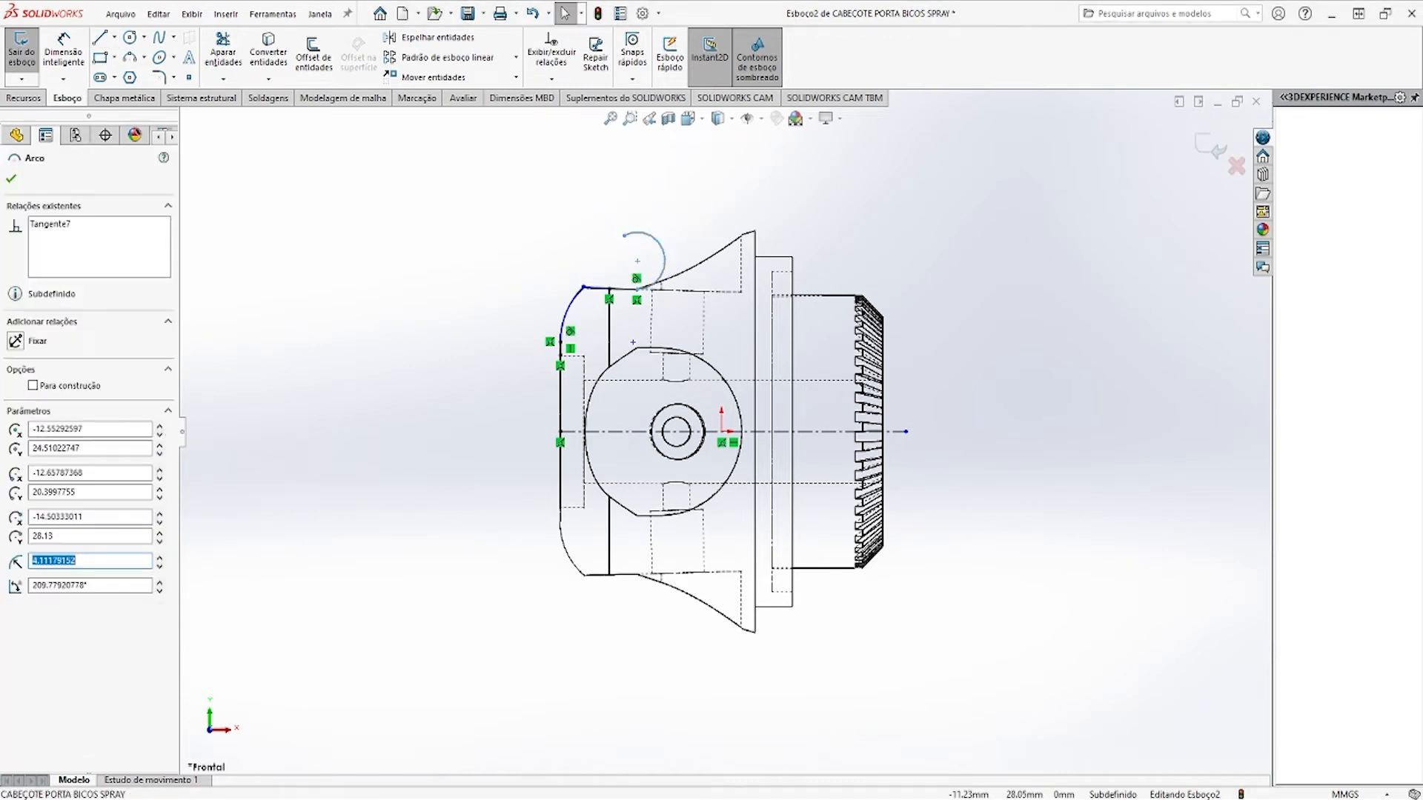
pyautogui.press('Delete')
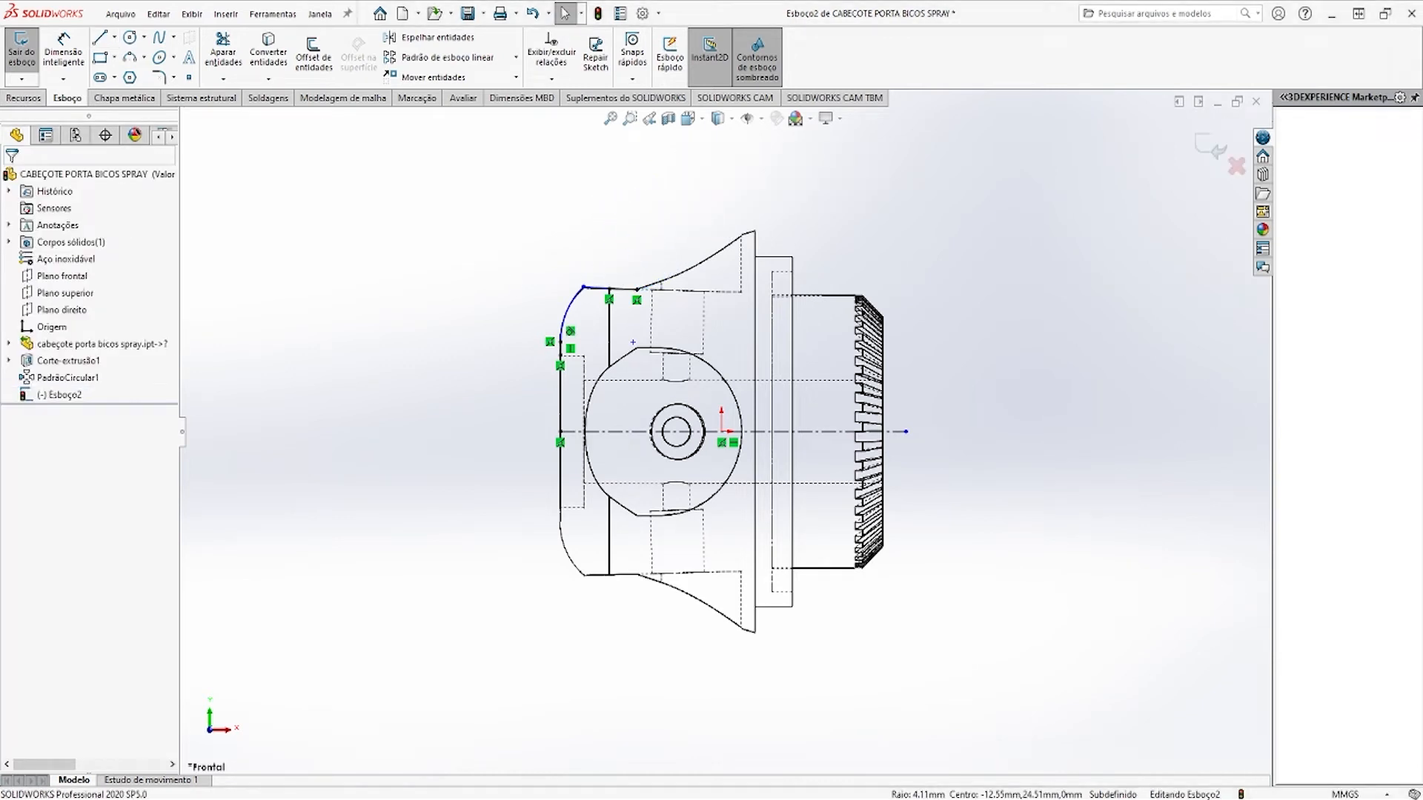
# Draw a three-point arc along the upper concave flare, from the traced line's end to the base of the flange tip
pyautogui.click(132, 62)
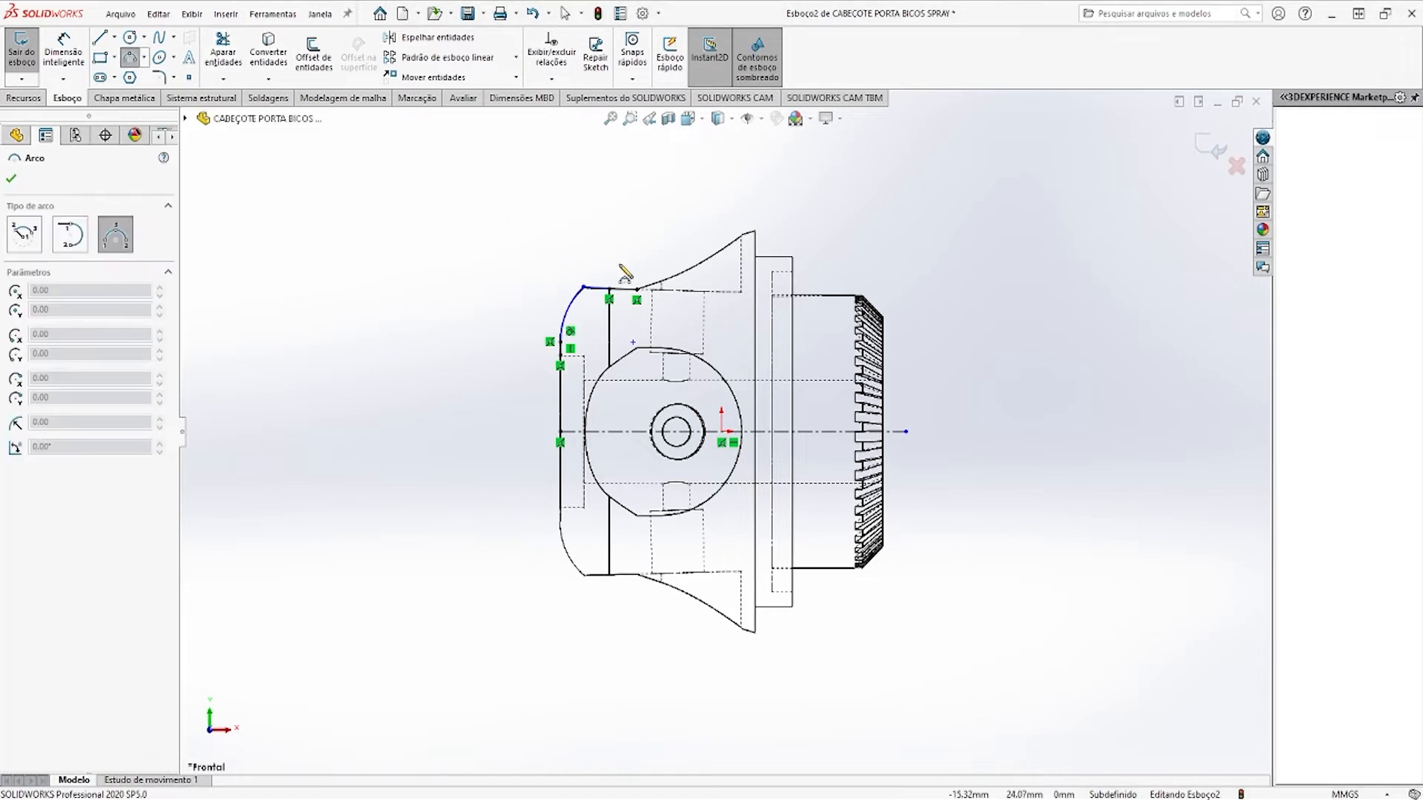
pyautogui.click(637, 289)
pyautogui.click(741, 237)
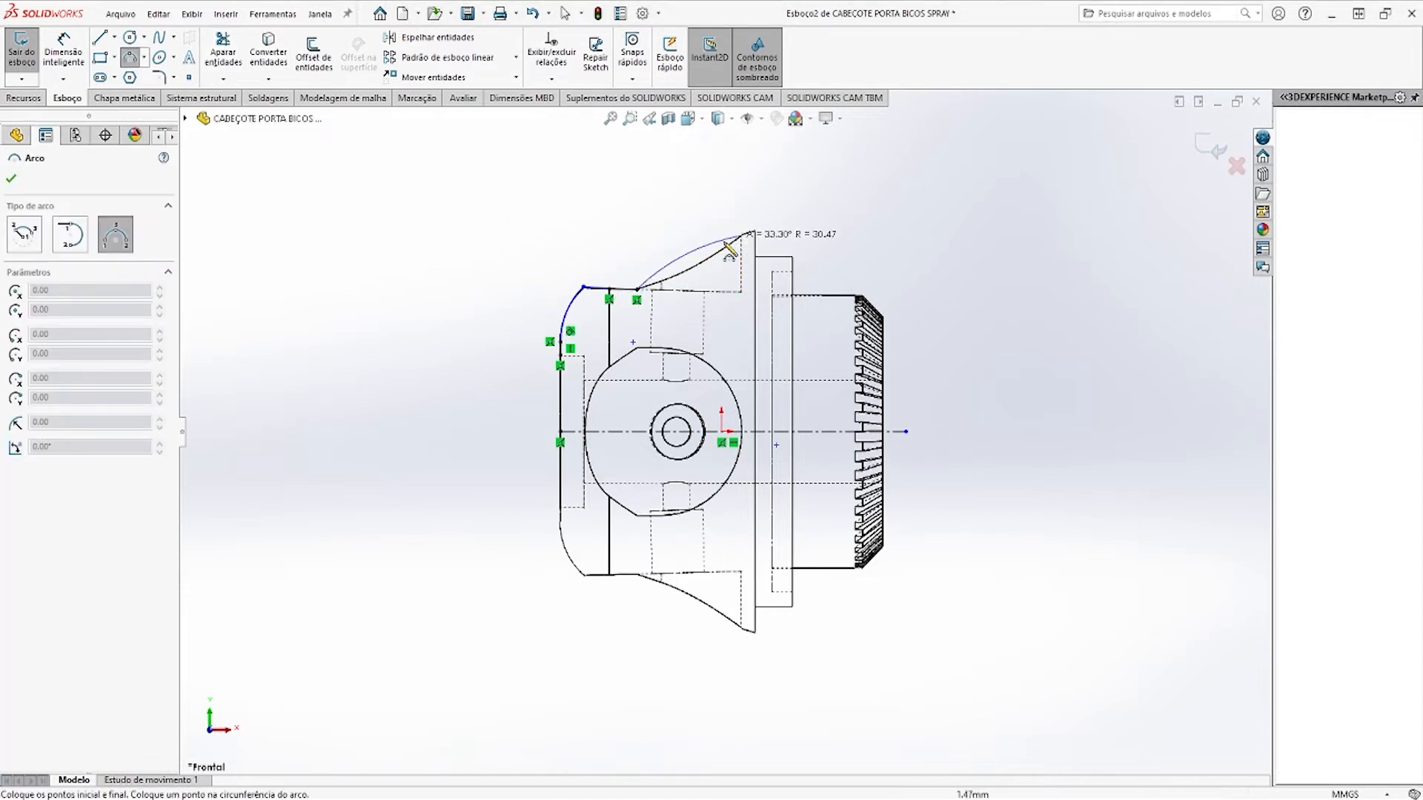
pyautogui.click(697, 267)
pyautogui.press('Escape')
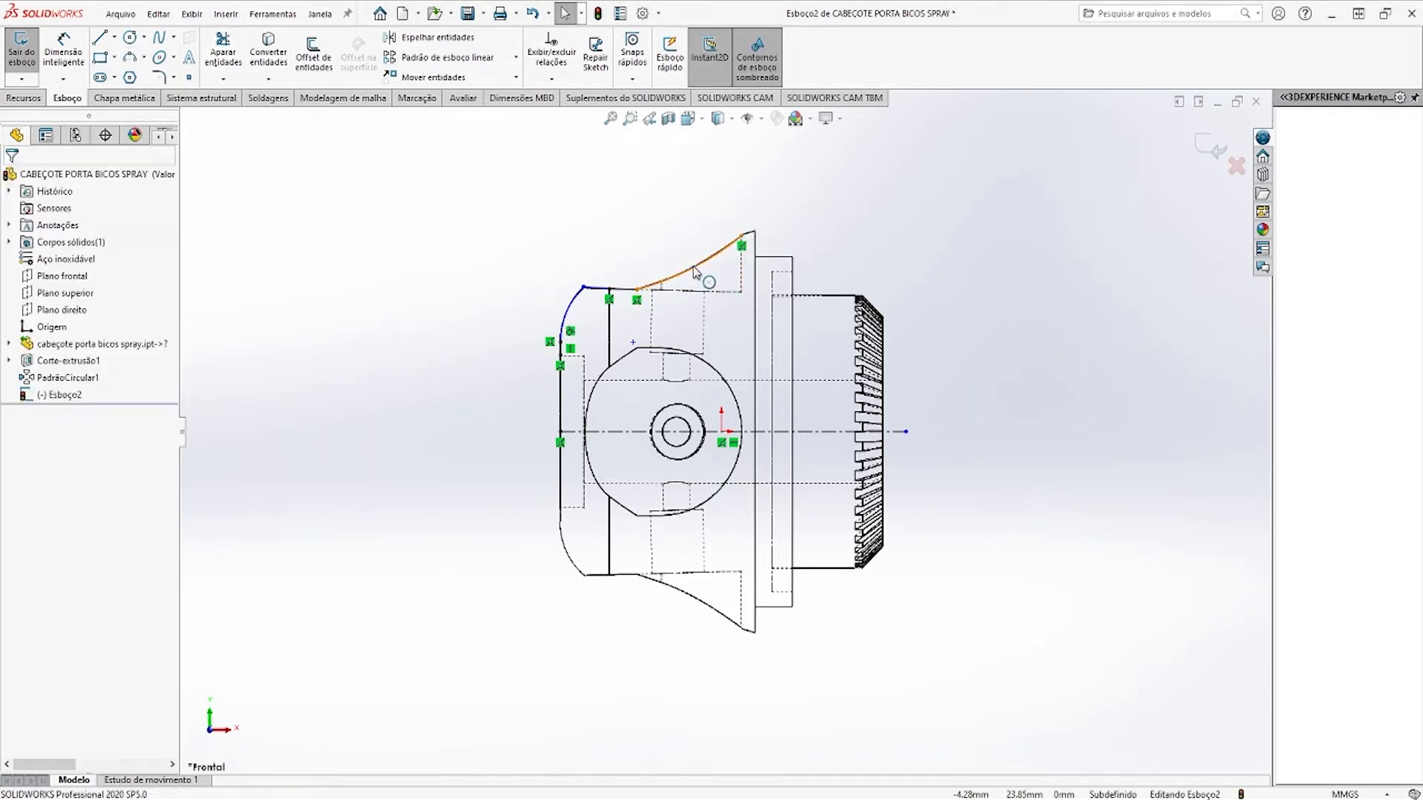
# Trace lines from the arc's end over the flange tip, around the stepped collar and along the cylinder to the knurled end's chamfer
pyautogui.click(100, 39)
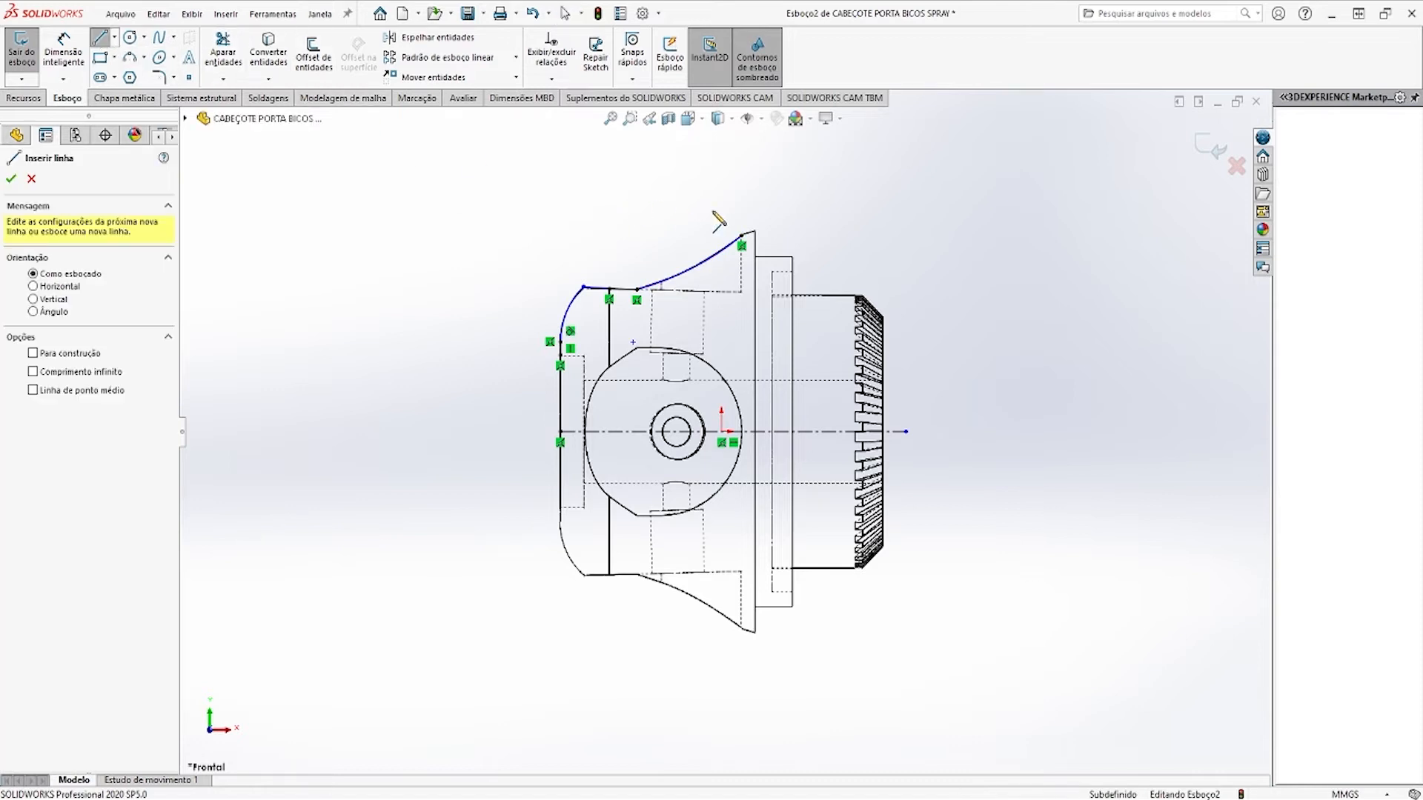
pyautogui.click(742, 236)
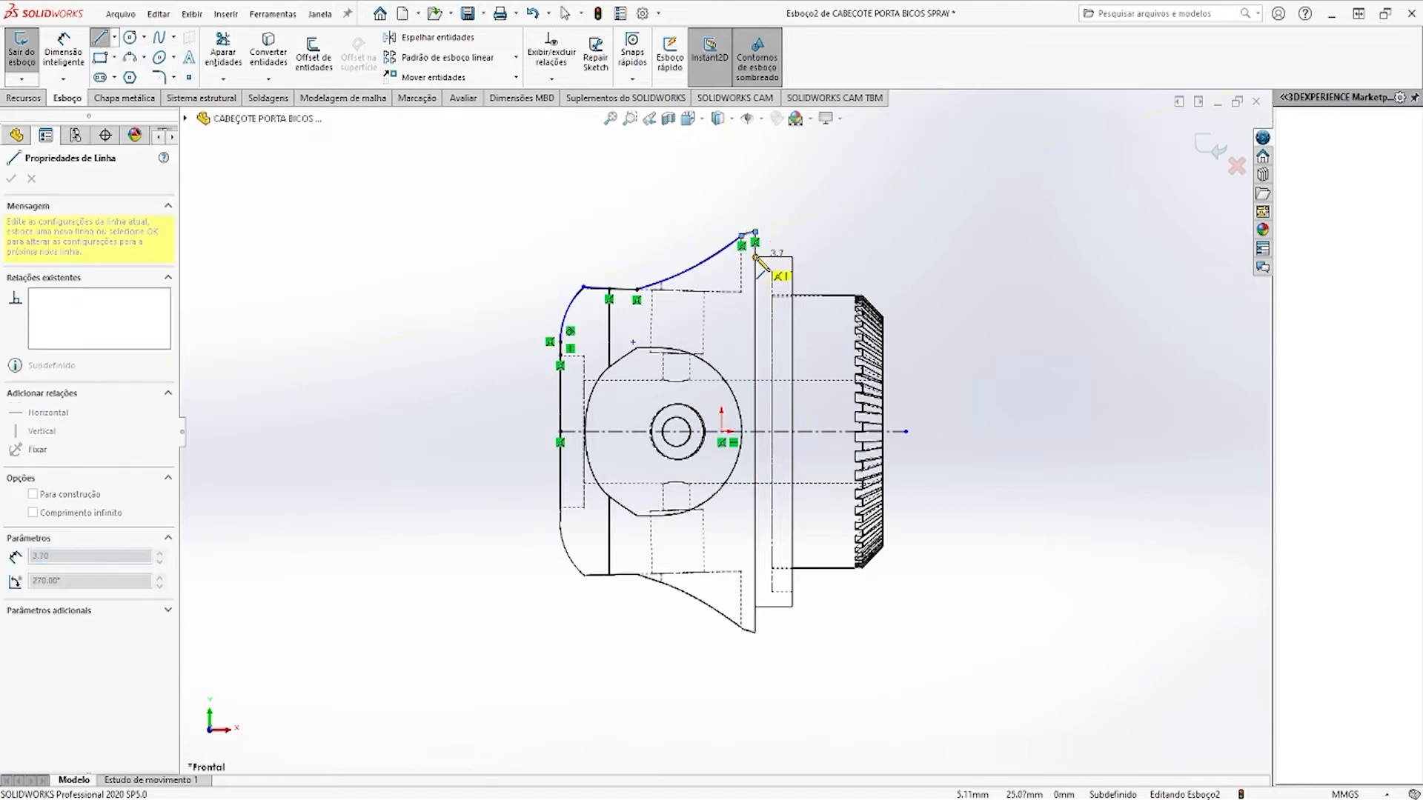
pyautogui.click(756, 258)
pyautogui.click(792, 257)
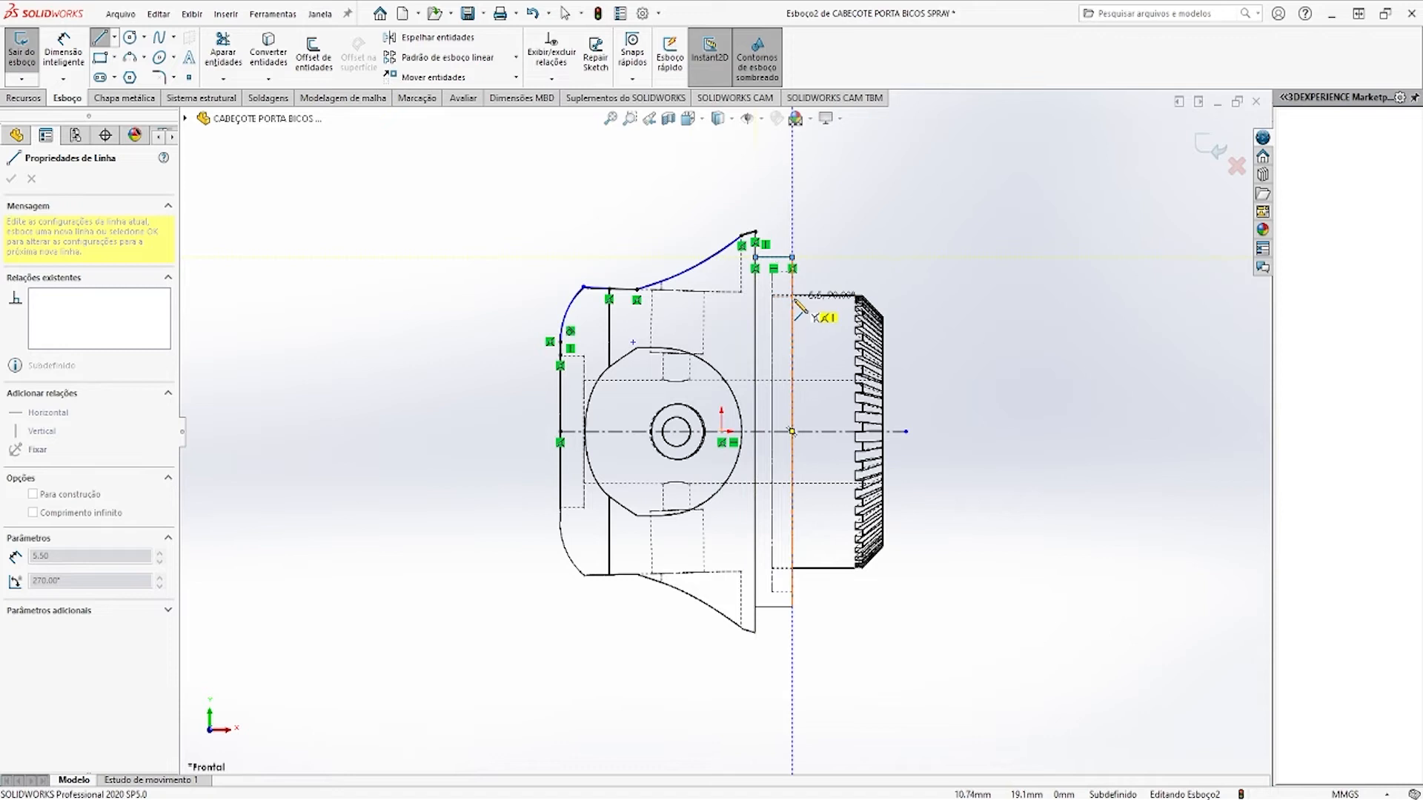
pyautogui.click(793, 296)
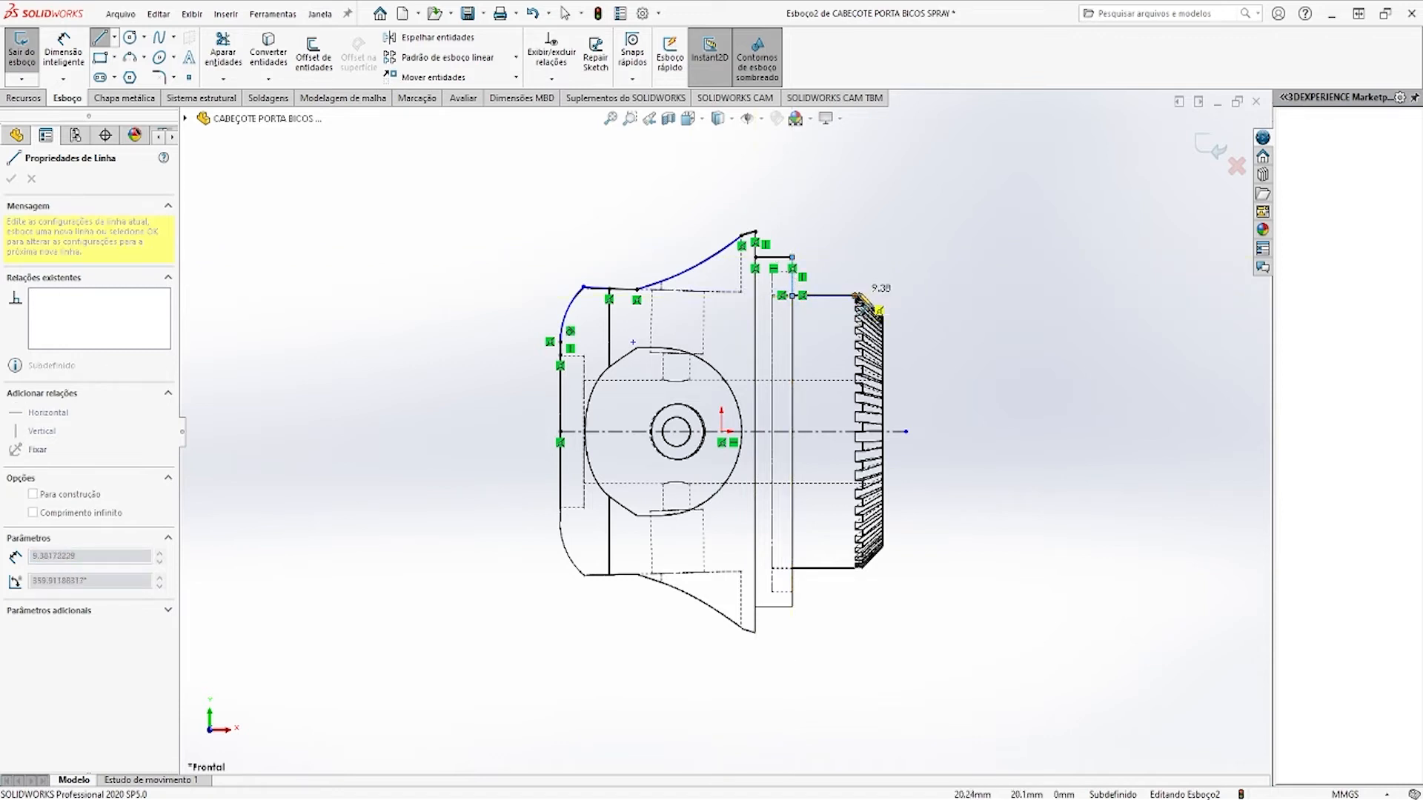
pyautogui.click(861, 297)
pyautogui.click(883, 326)
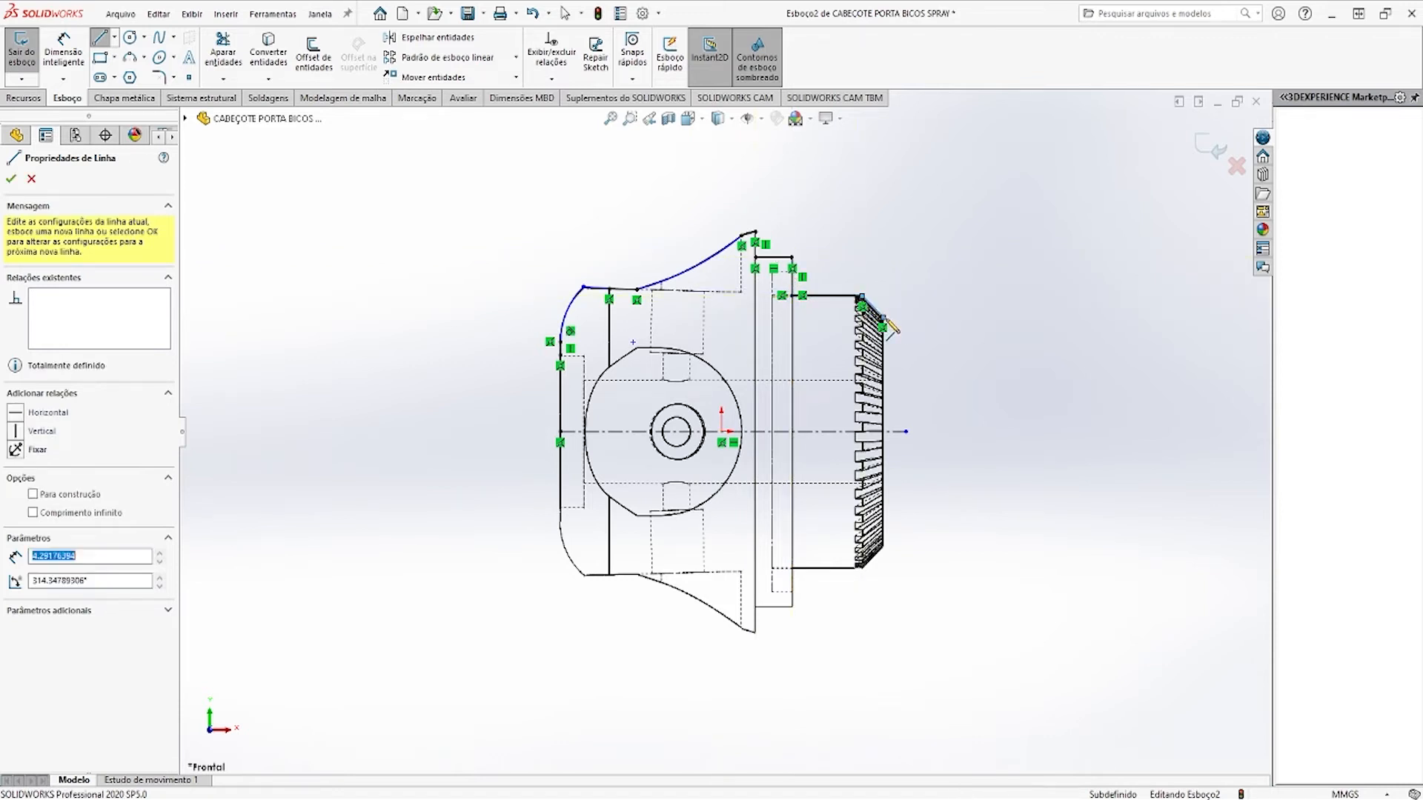
# Close the profile with lines down the knurled end face, along the upper bore edge and around the counterbore to the starting point
pyautogui.scroll(-3, 884, 378)
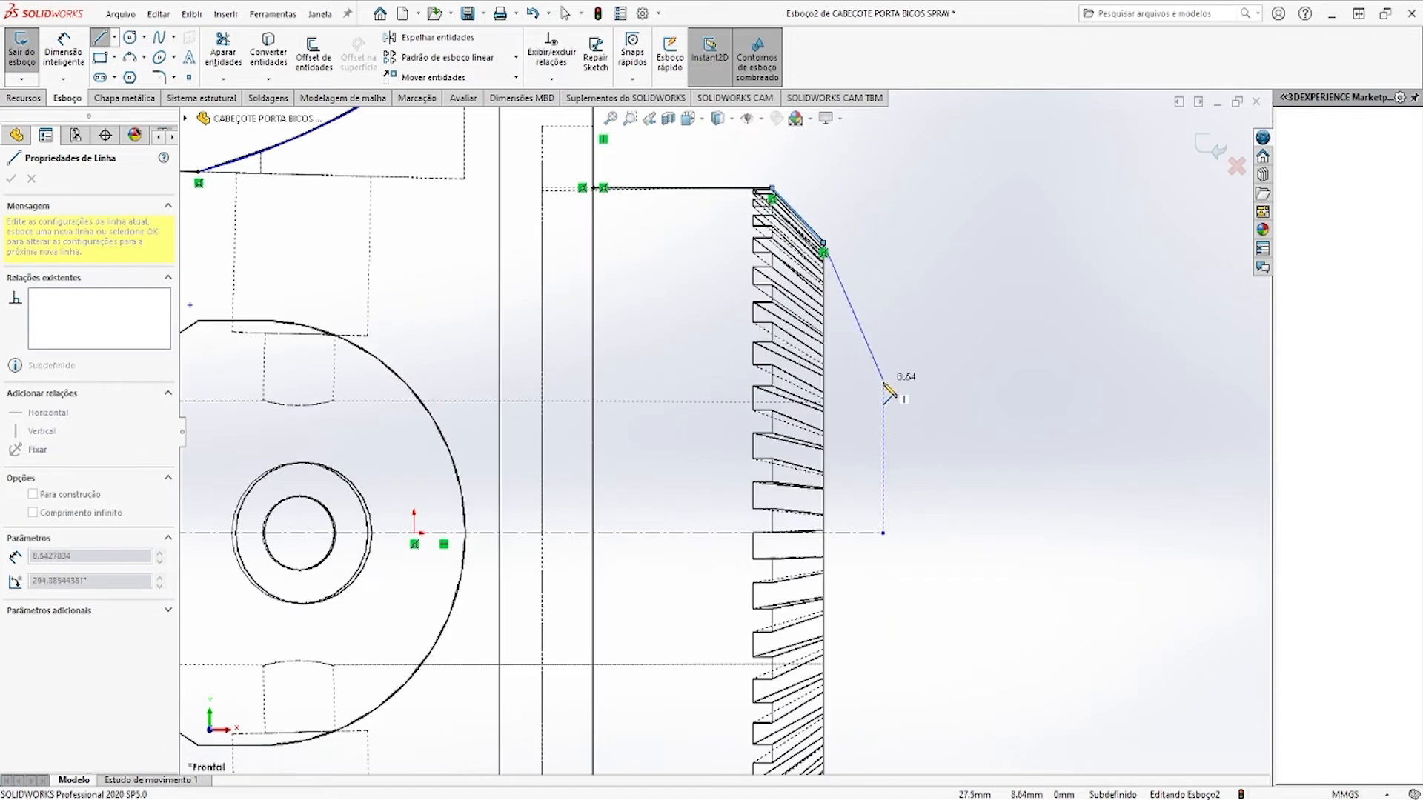
pyautogui.scroll(-5, 797, 411)
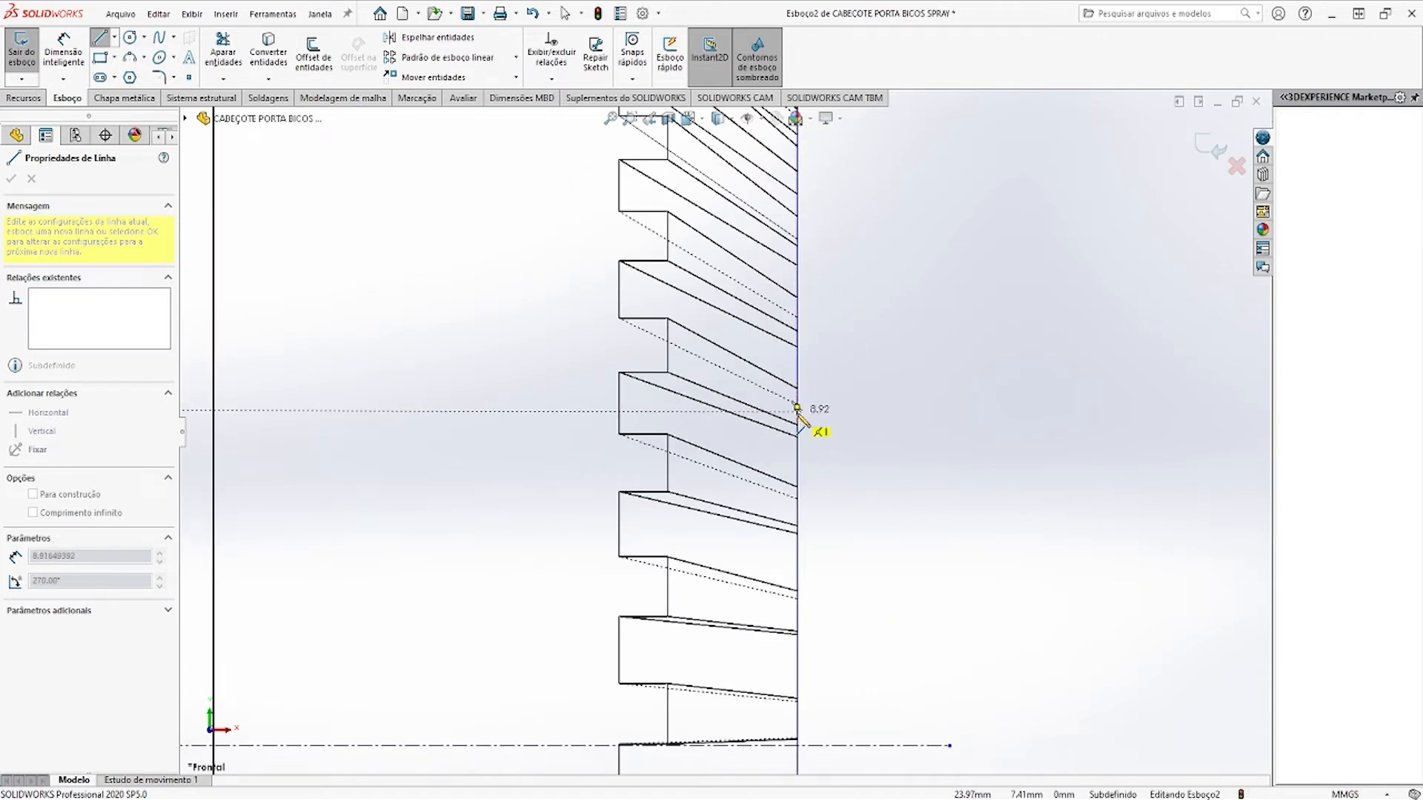
pyautogui.scroll(-5, 798, 417)
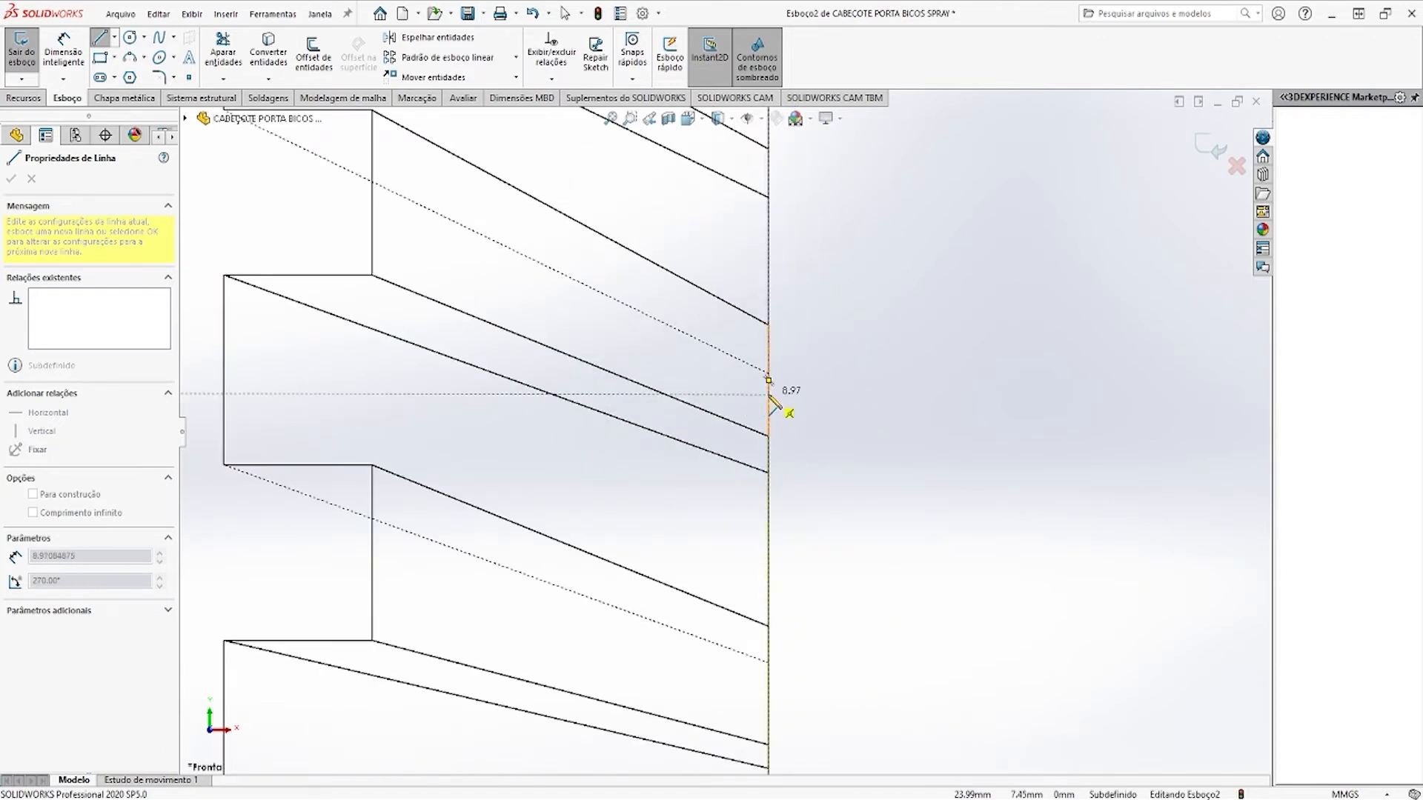
pyautogui.click(769, 393)
pyautogui.scroll(10, 578, 427)
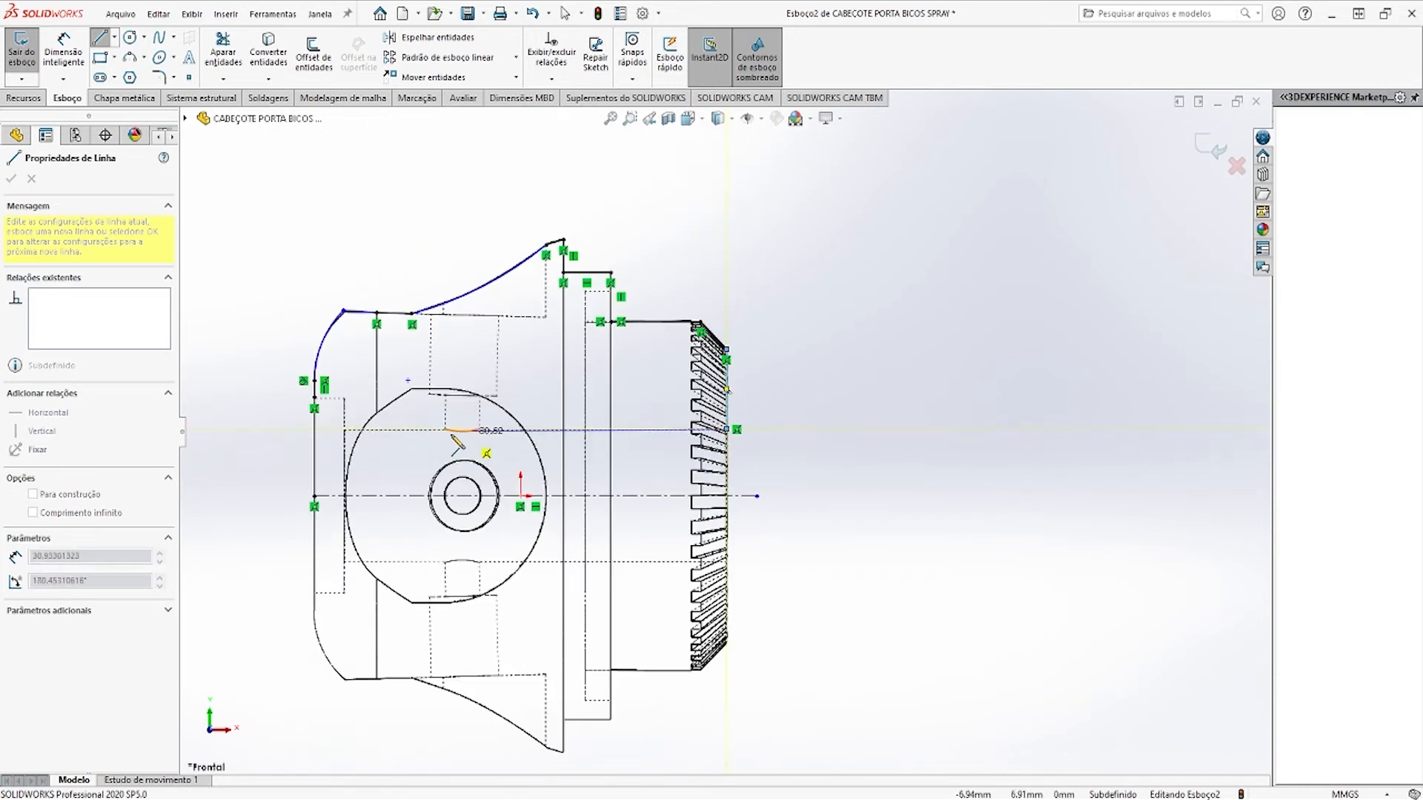
pyautogui.click(343, 429)
pyautogui.click(344, 398)
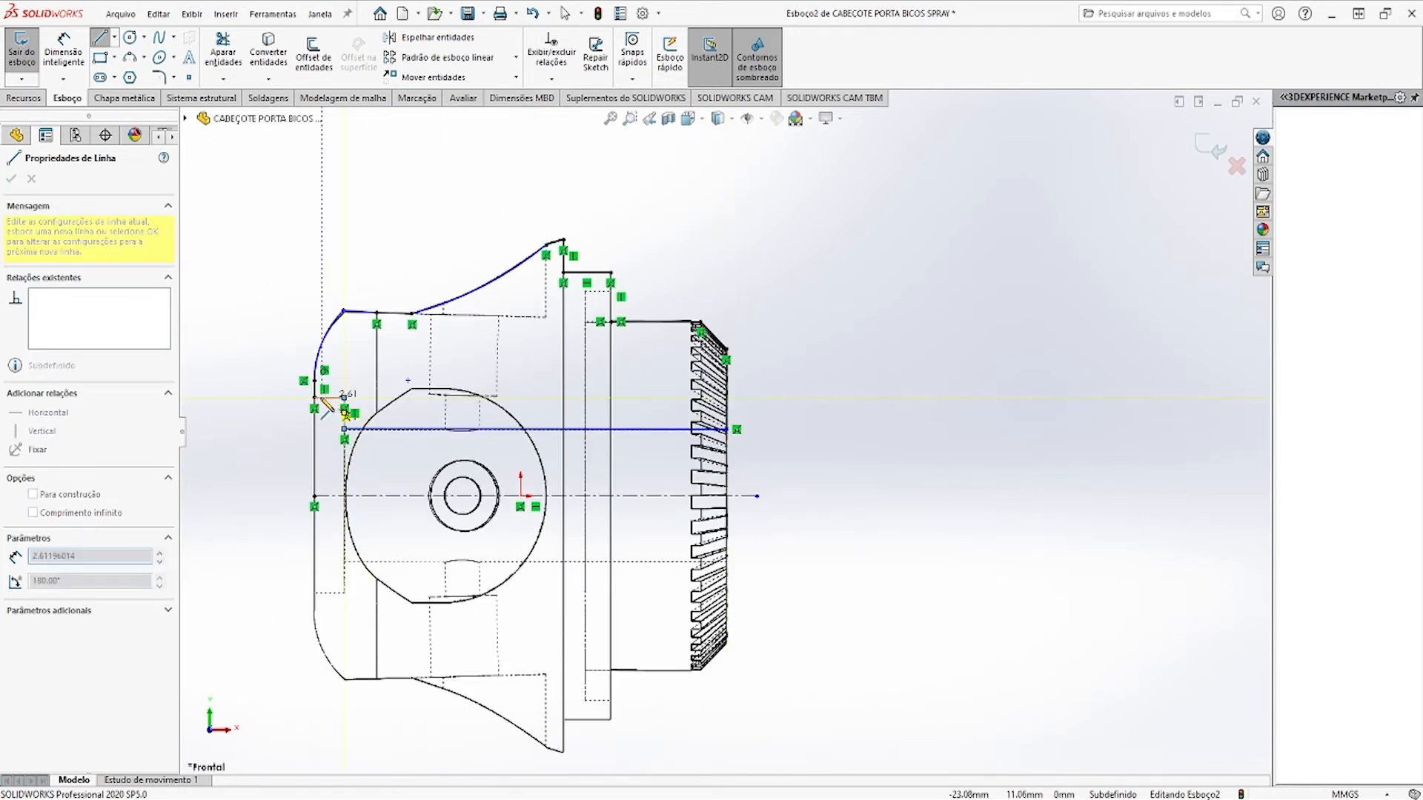
pyautogui.click(314, 398)
pyautogui.press('Escape')
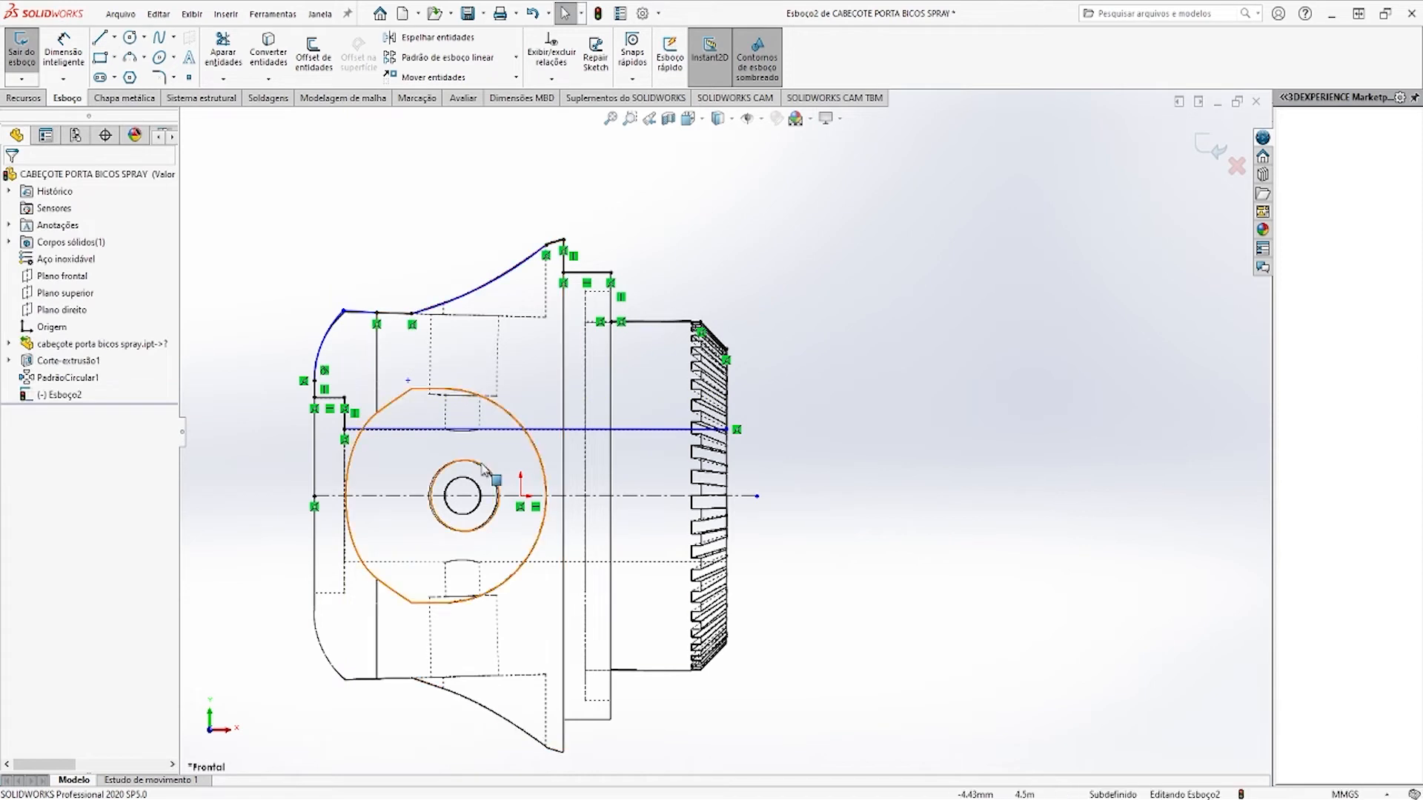
# Copy the whole traced profile with its centerline, exit the sketch and switch to the Peça1 part
pyautogui.scroll(5, 722, 430)
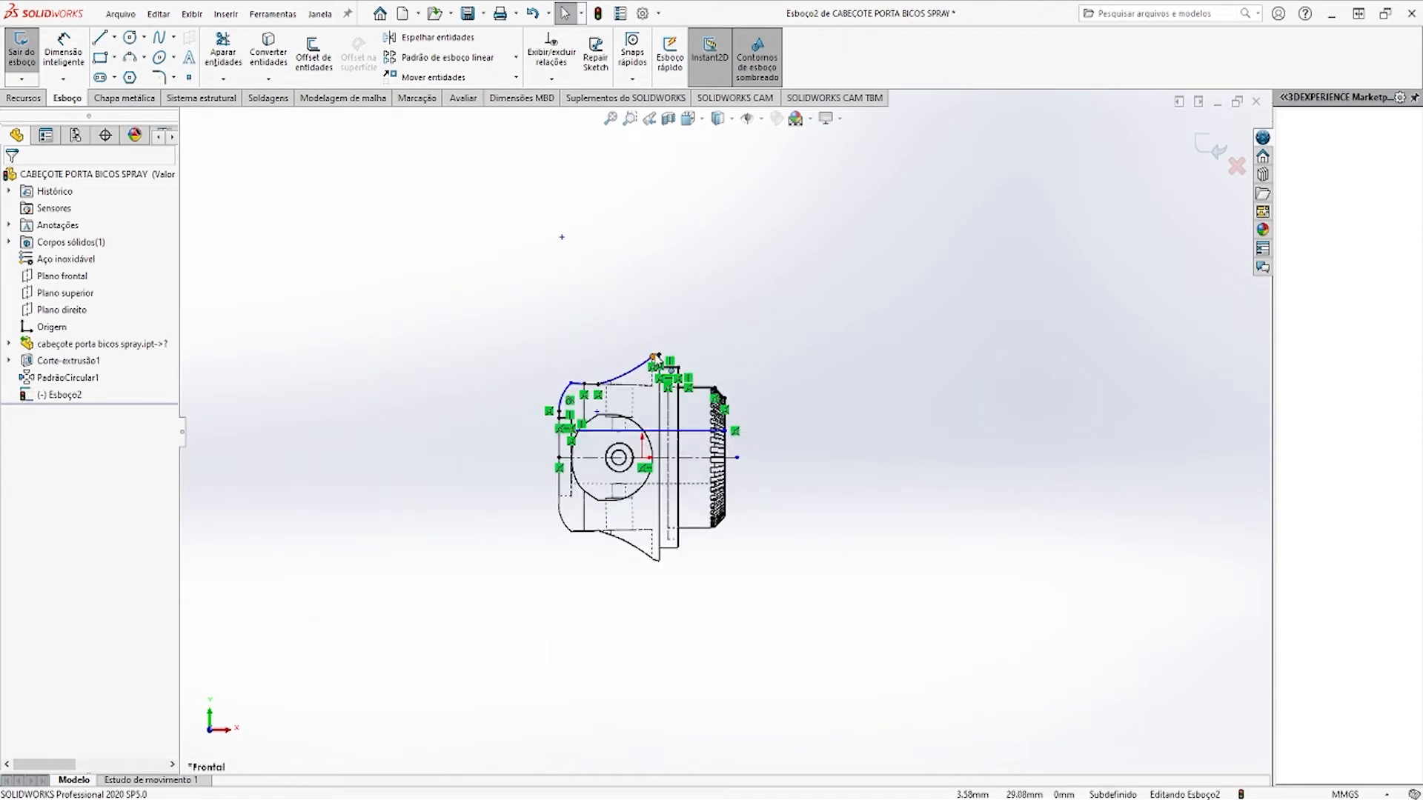
pyautogui.moveTo(447, 297); pyautogui.dragTo(847, 532)
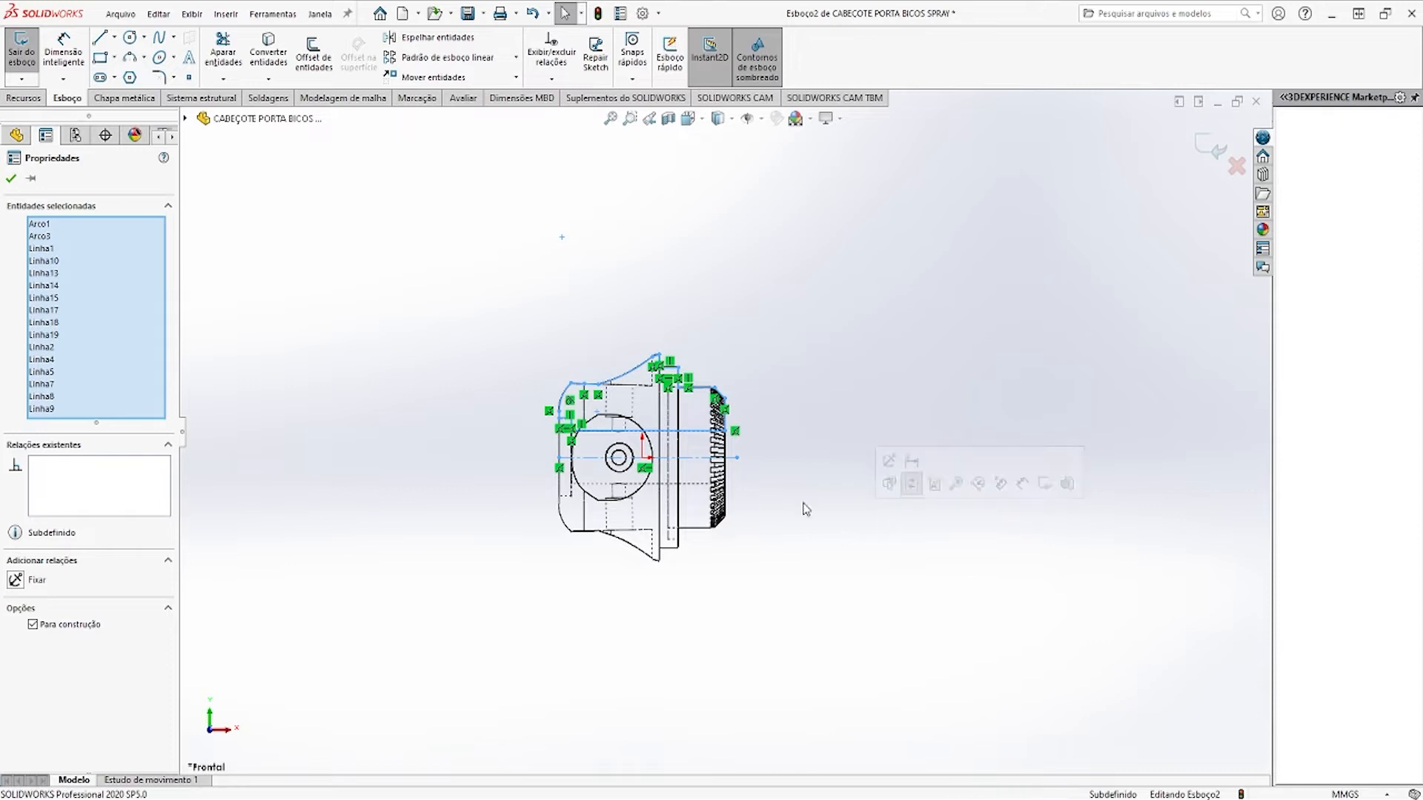
pyautogui.click(1211, 152)
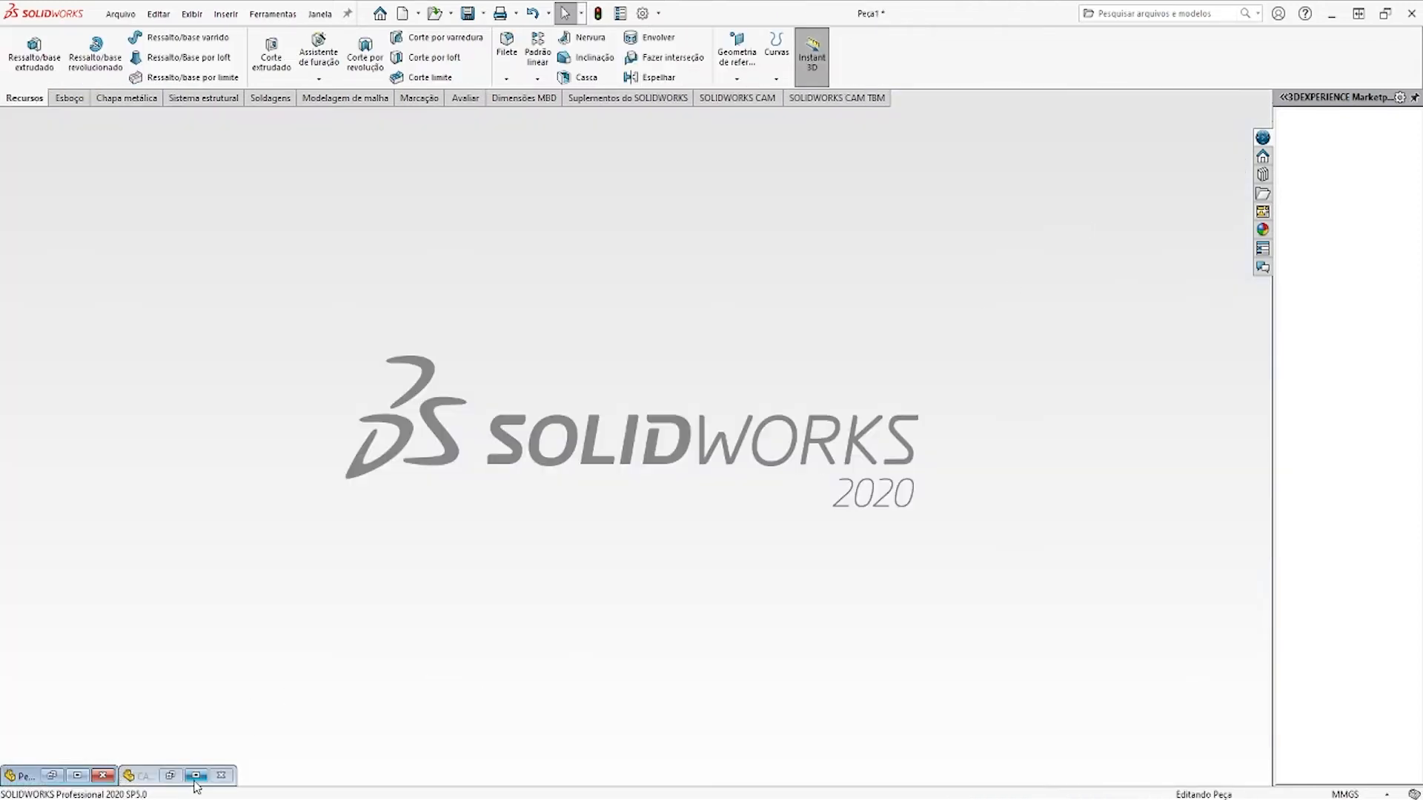
pyautogui.click(195, 777)
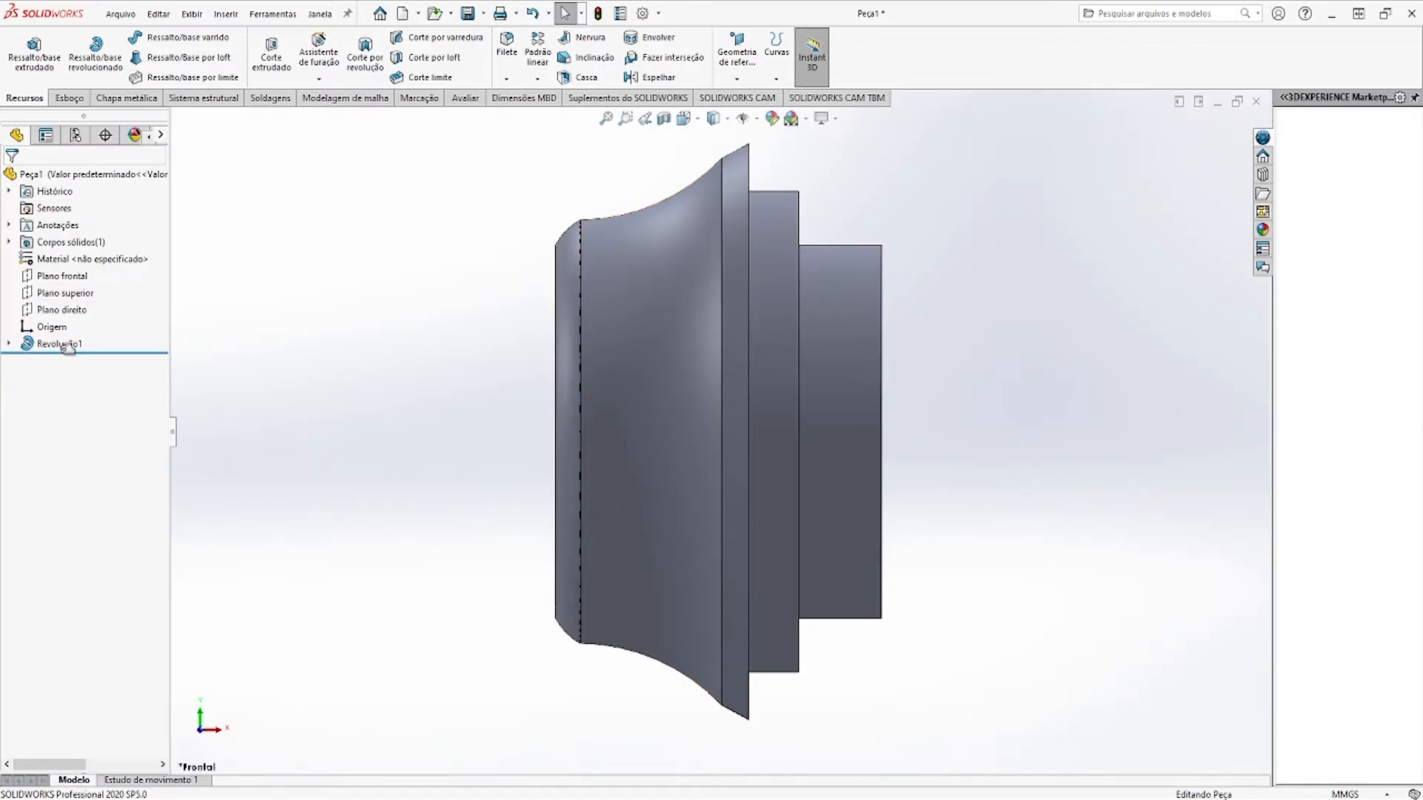
pyautogui.click(62, 276)
pyautogui.click(94, 246)
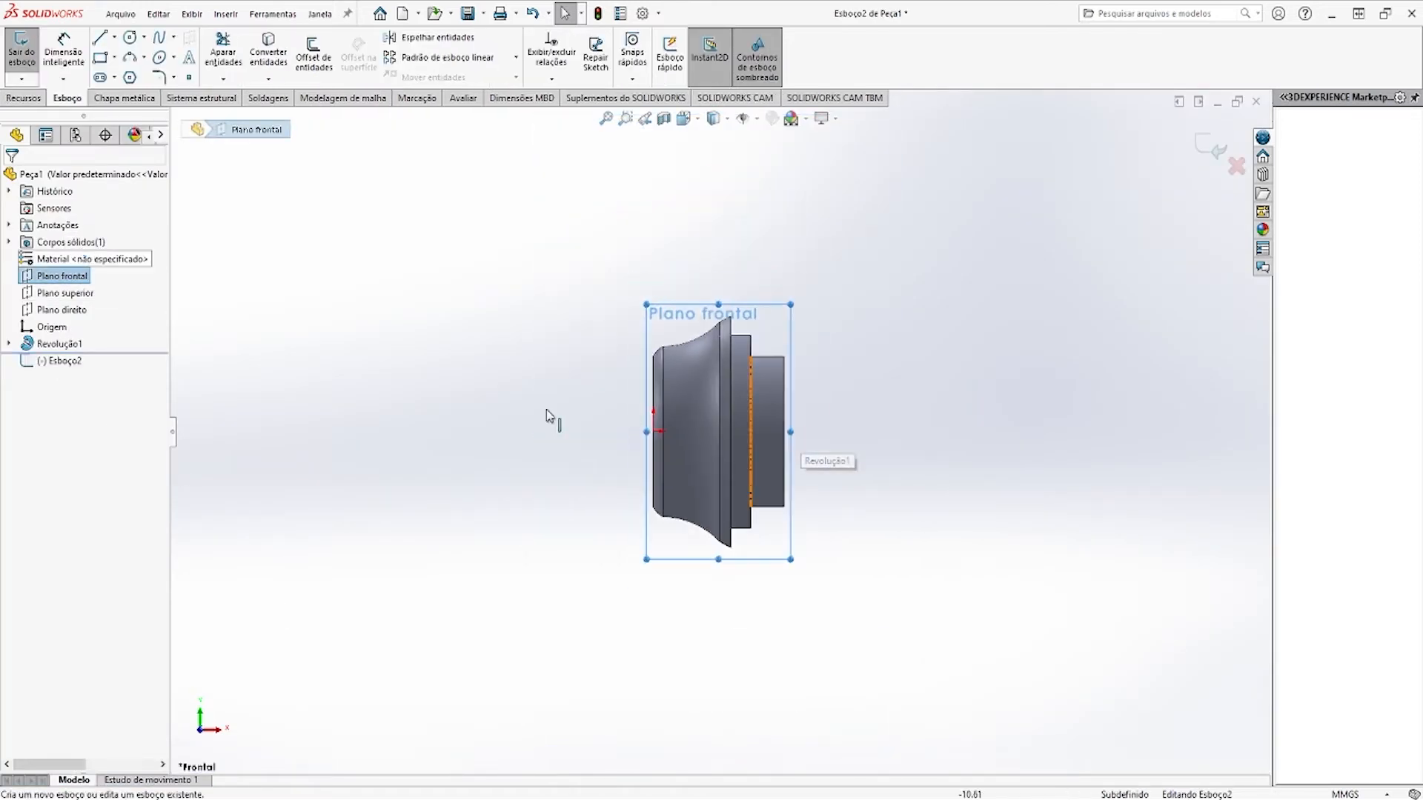
pyautogui.click(1236, 166)
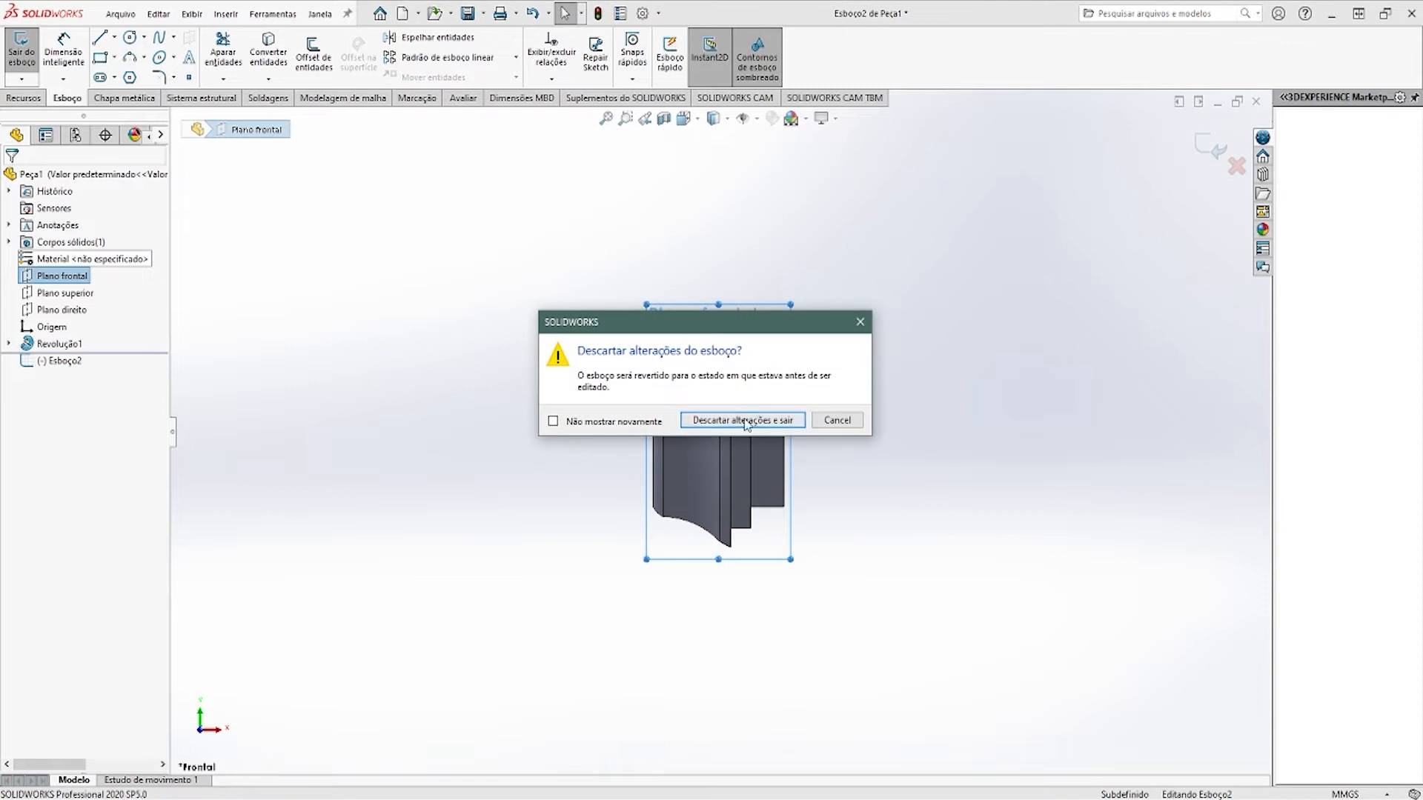
pyautogui.click(743, 419)
# Edit the revolve's sketch and paste the copied profile with its centerline beside the existing half profile
pyautogui.click(35, 345)
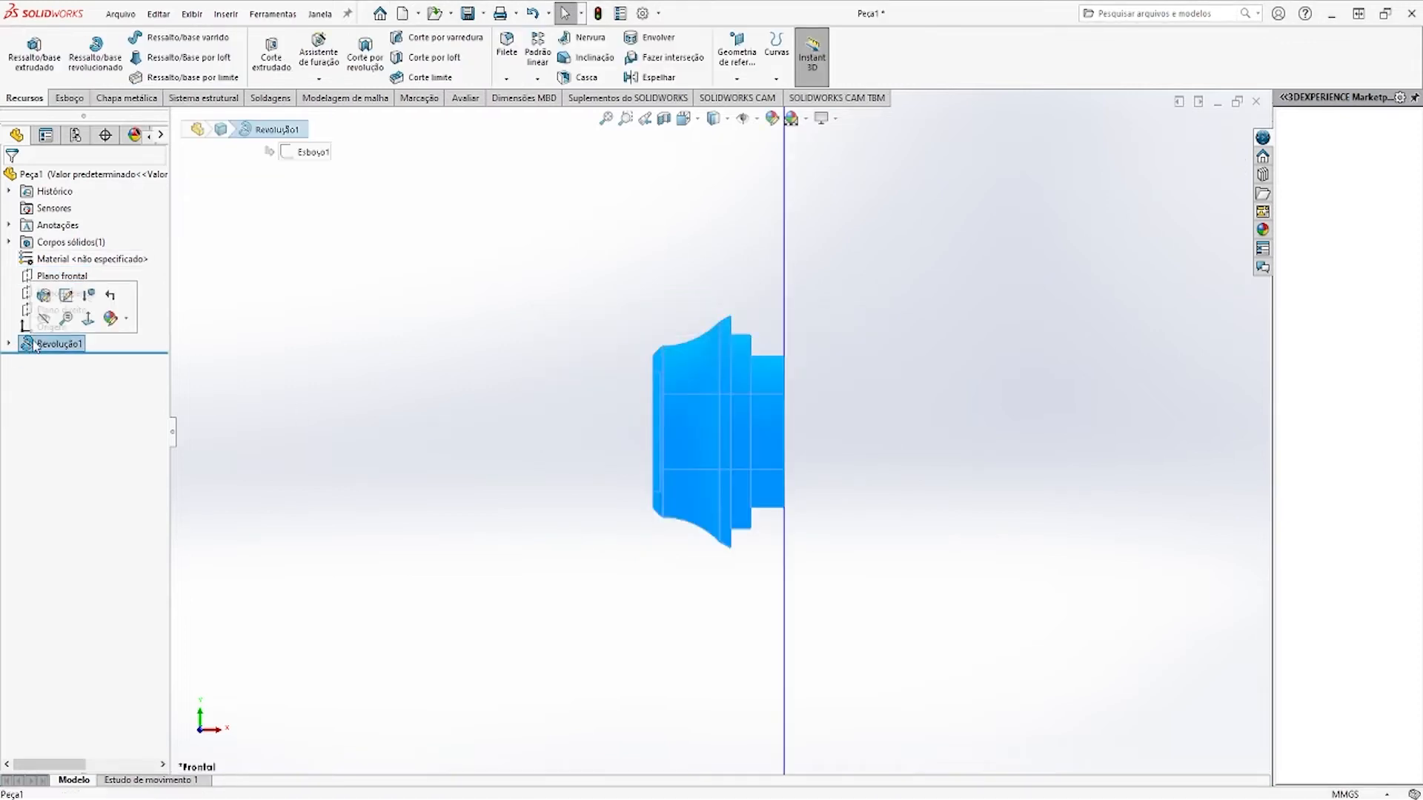
pyautogui.click(66, 295)
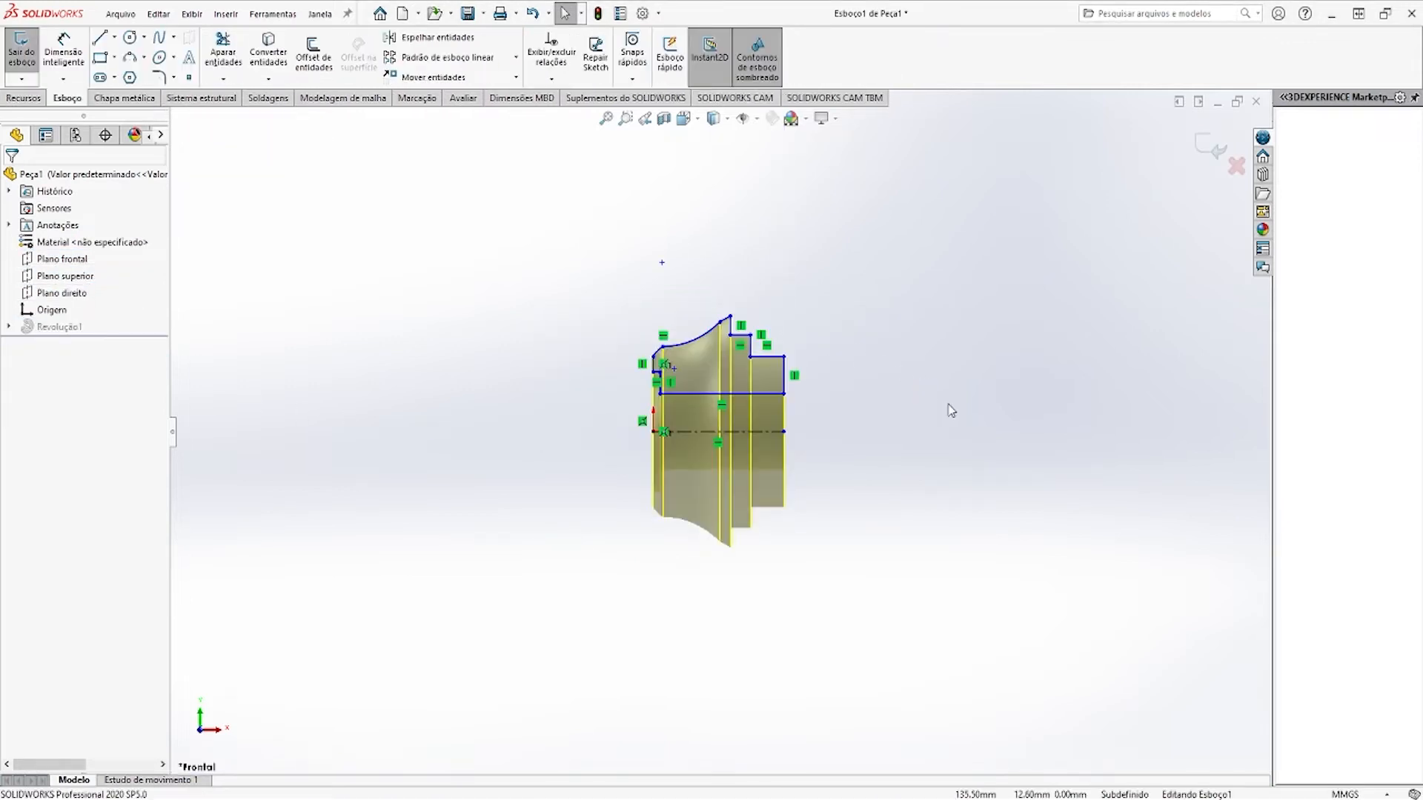
pyautogui.hotkey('ctrl', 'v')
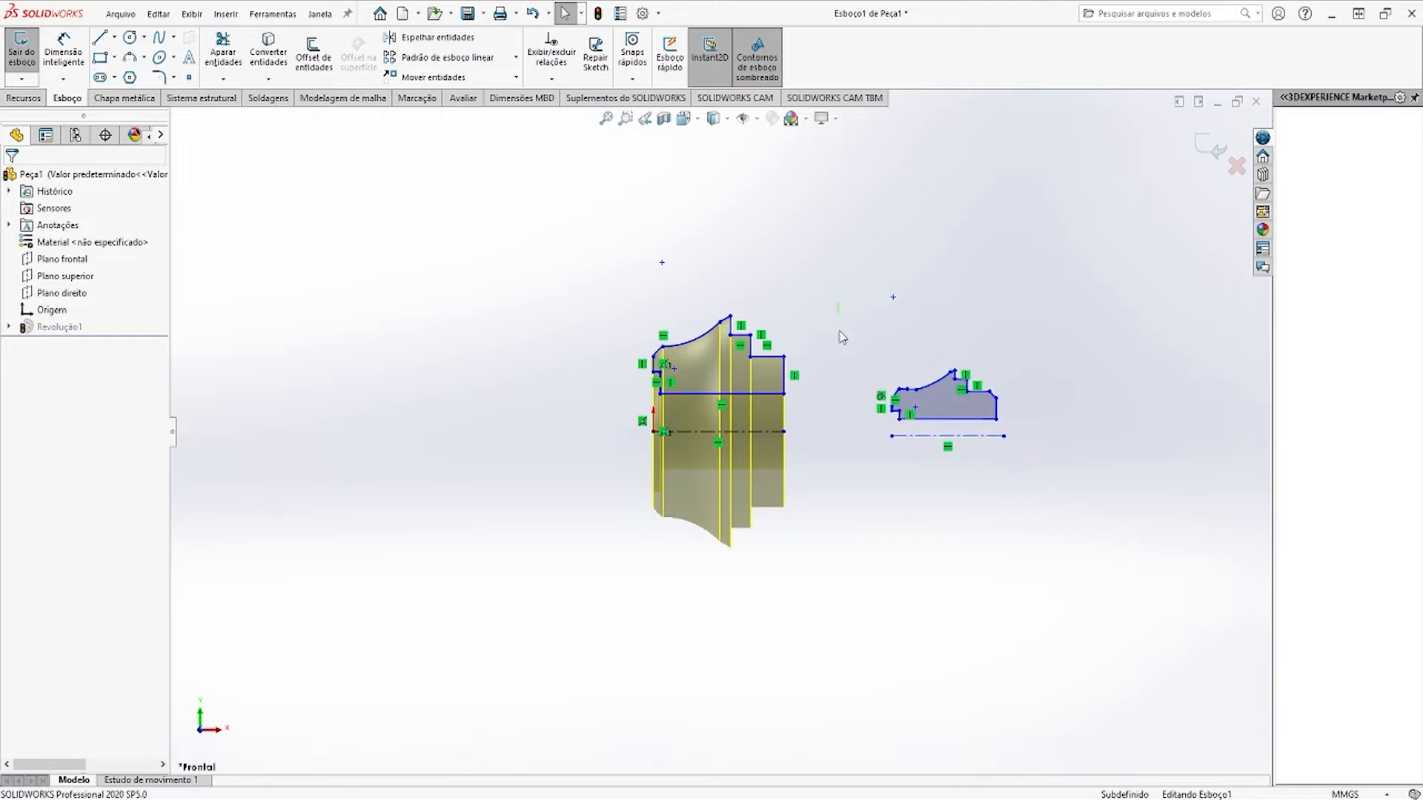
pyautogui.moveTo(838, 302); pyautogui.dragTo(1083, 499)
pyautogui.click(1010, 566)
pyautogui.press('z')
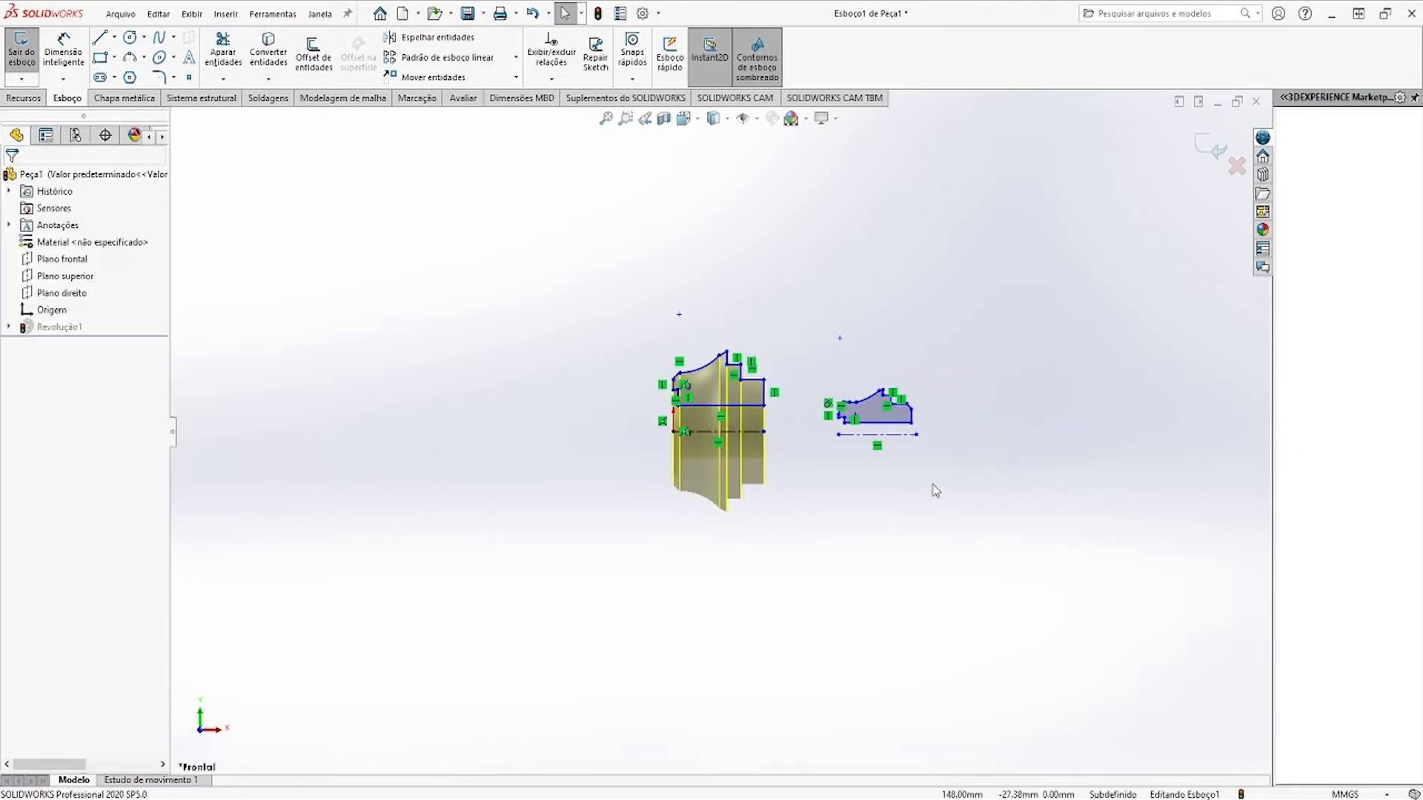
pyautogui.scroll(-3, 930, 487)
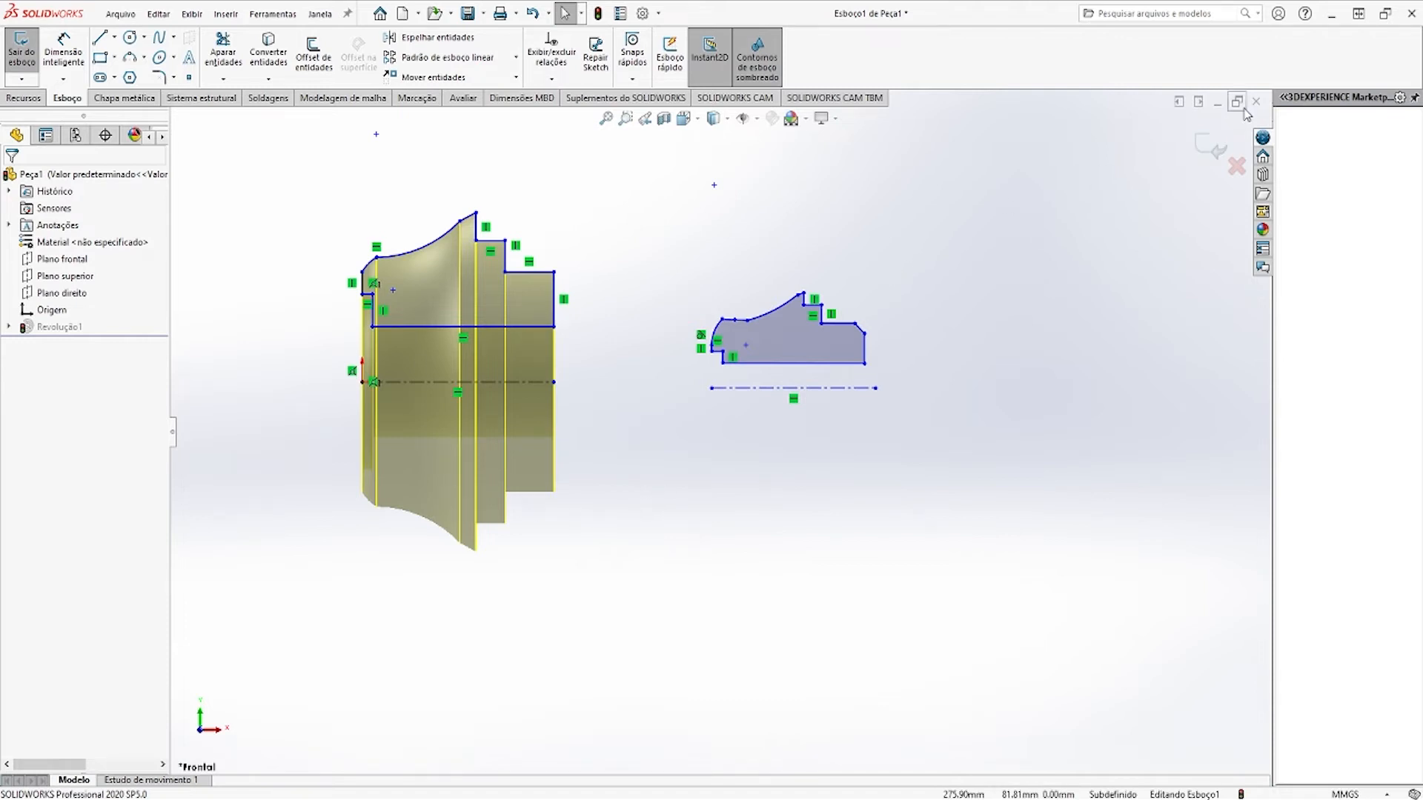
# Examine the CABEÇOTE PORTA BICOS SPRAY part's front view up close and return to the Peça1 sketch
pyautogui.click(1218, 104)
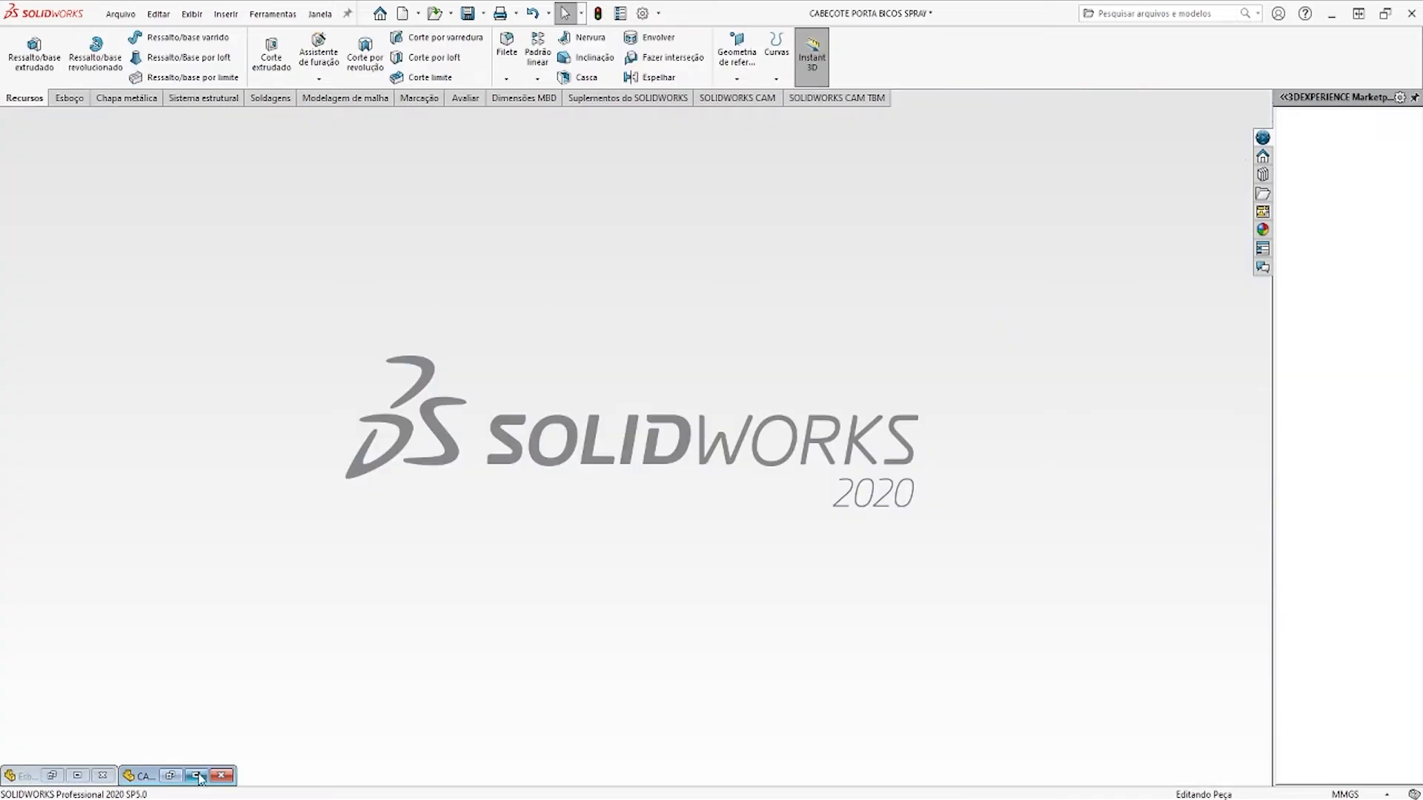
pyautogui.click(196, 776)
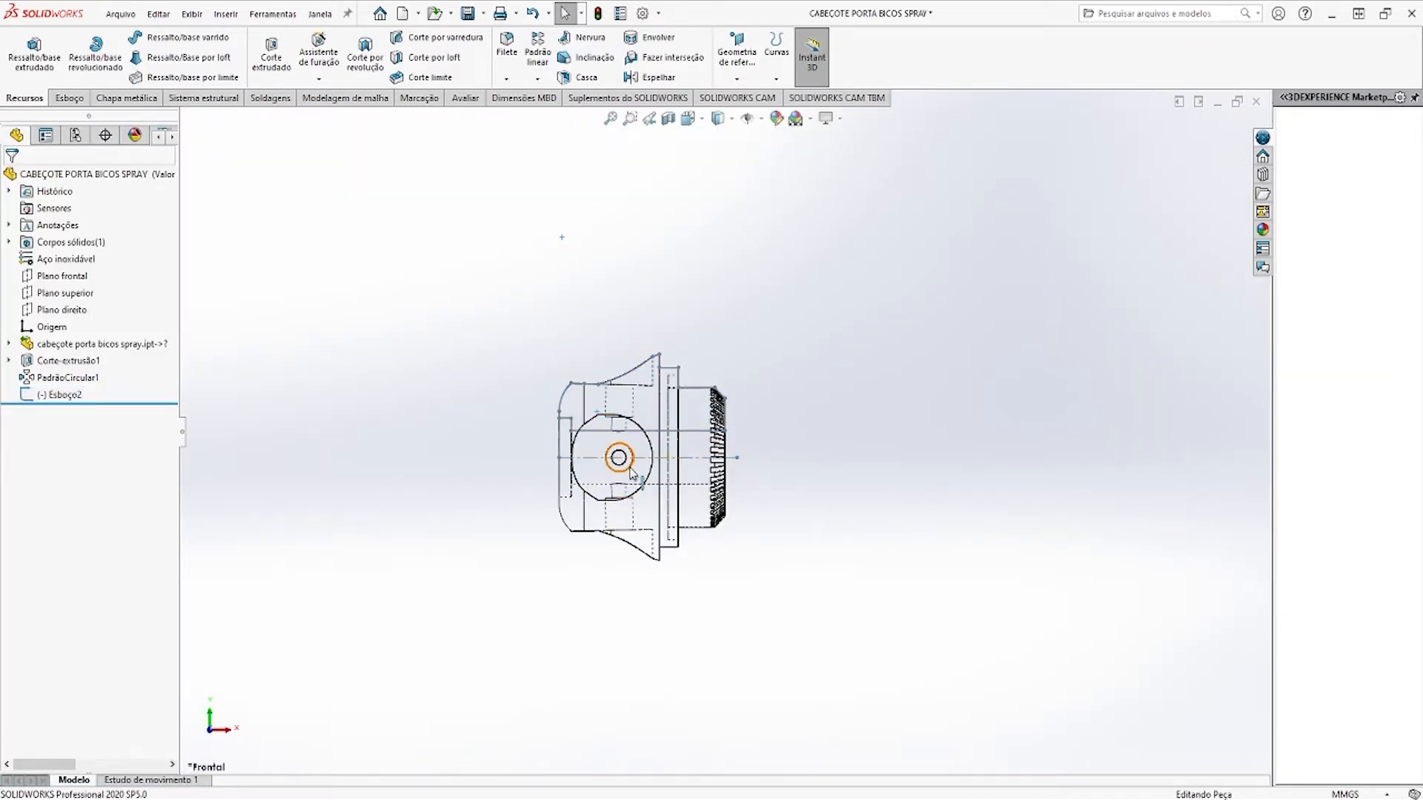
pyautogui.scroll(-5, 630, 473)
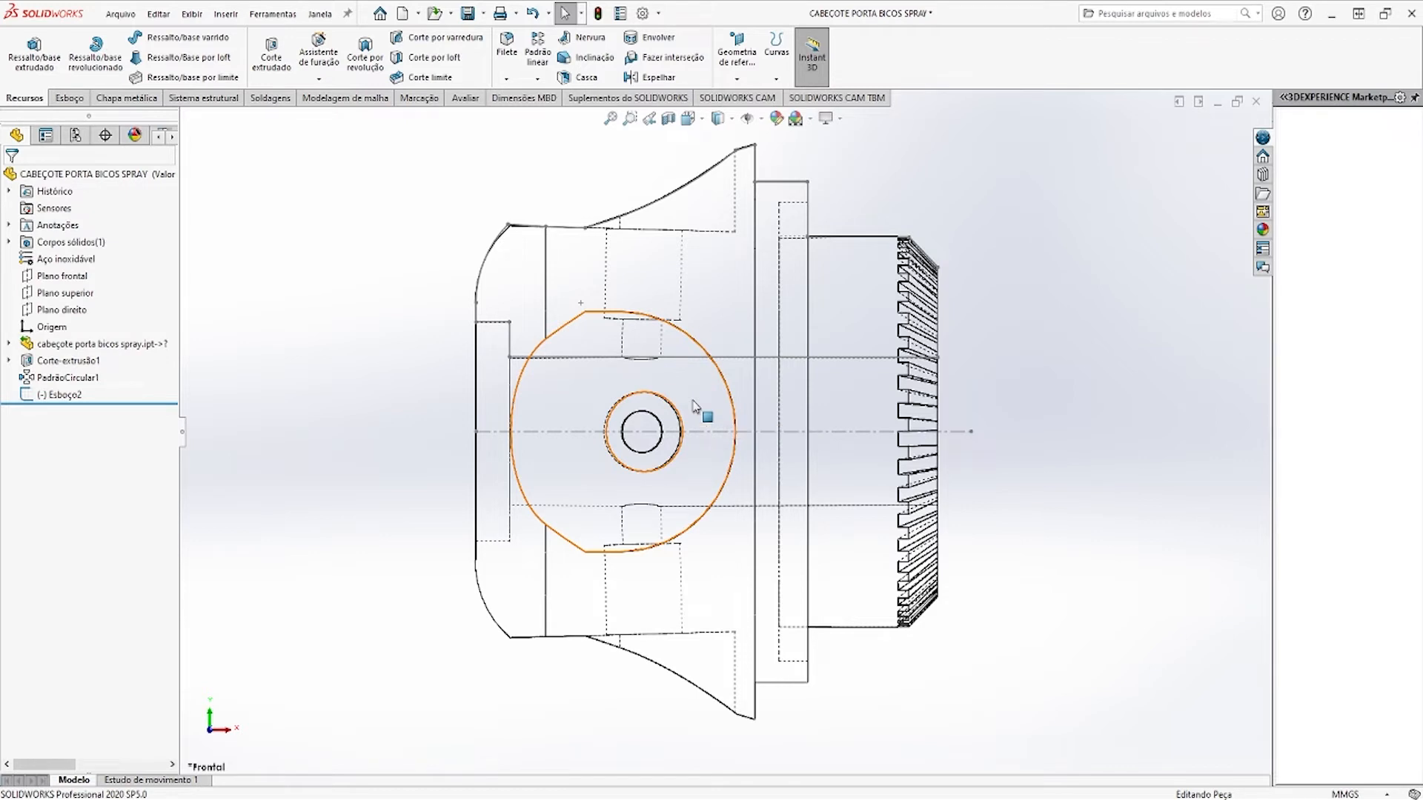
pyautogui.click(1222, 104)
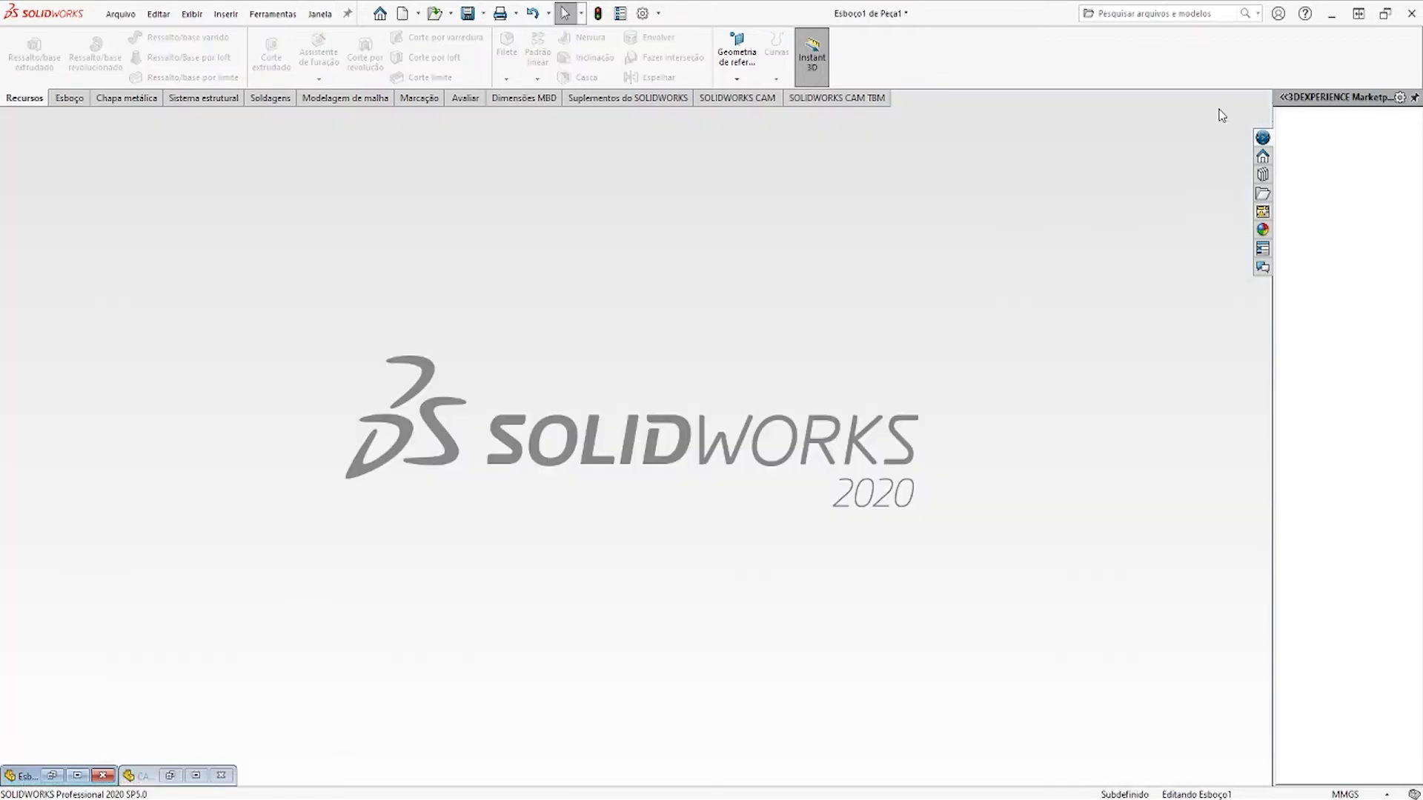
pyautogui.click(79, 778)
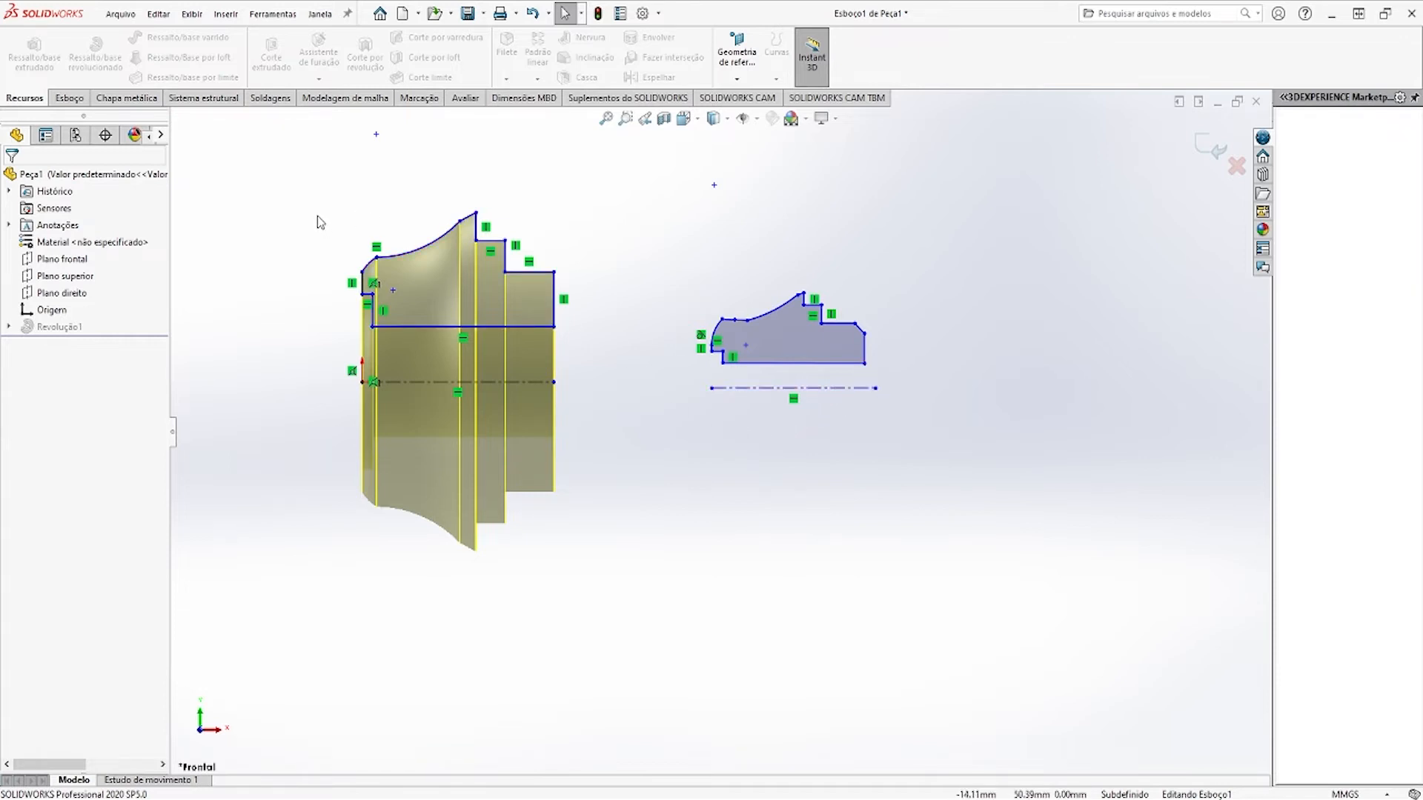
# Delete the old half profile and move the pasted profile so its centerline's start point lands on the origin
pyautogui.moveTo(295, 200)
pyautogui.mouseDown()
pyautogui.moveTo(559, 477)
pyautogui.moveTo(603, 482)
pyautogui.mouseUp()
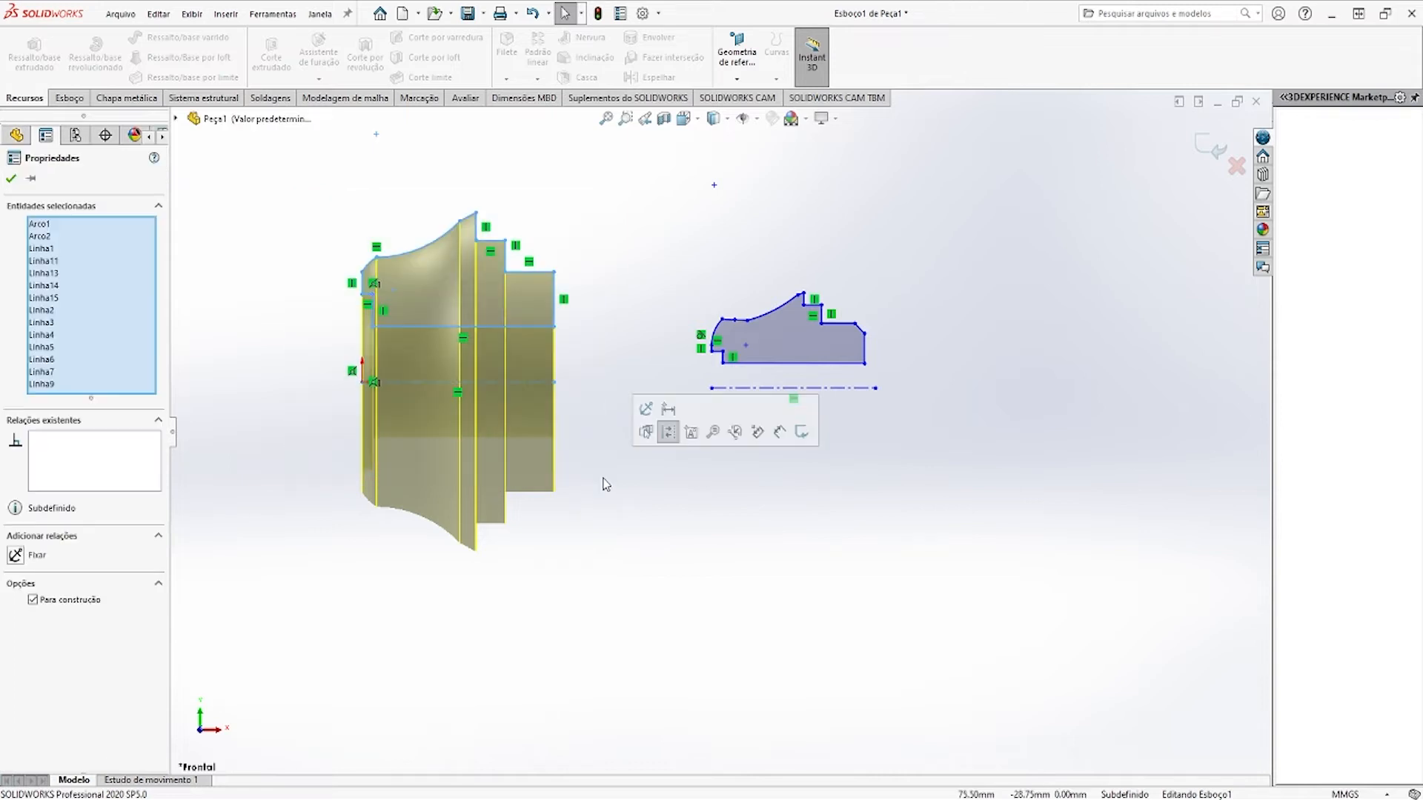
pyautogui.press('Delete')
pyautogui.moveTo(620, 225); pyautogui.dragTo(1008, 507)
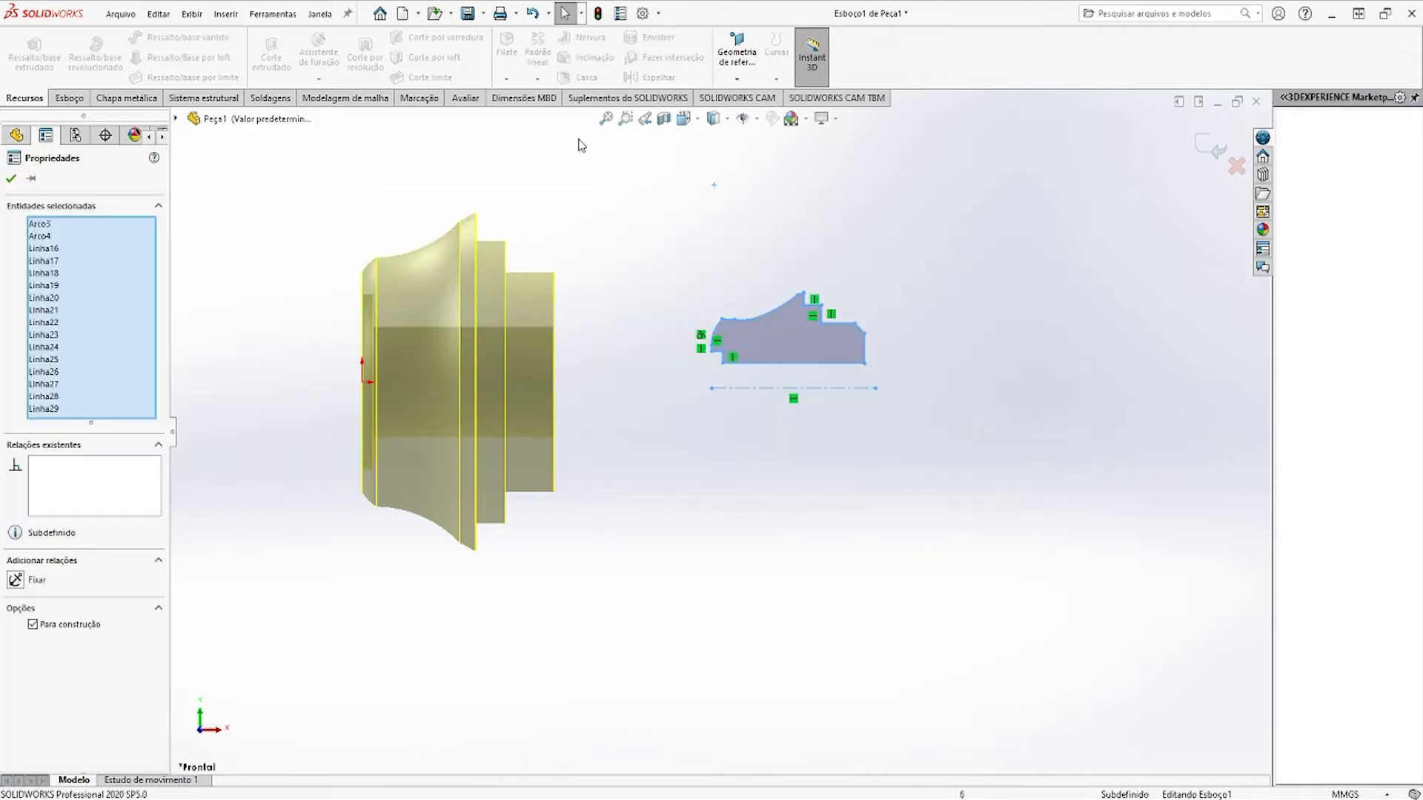
pyautogui.click(69, 98)
pyautogui.click(434, 77)
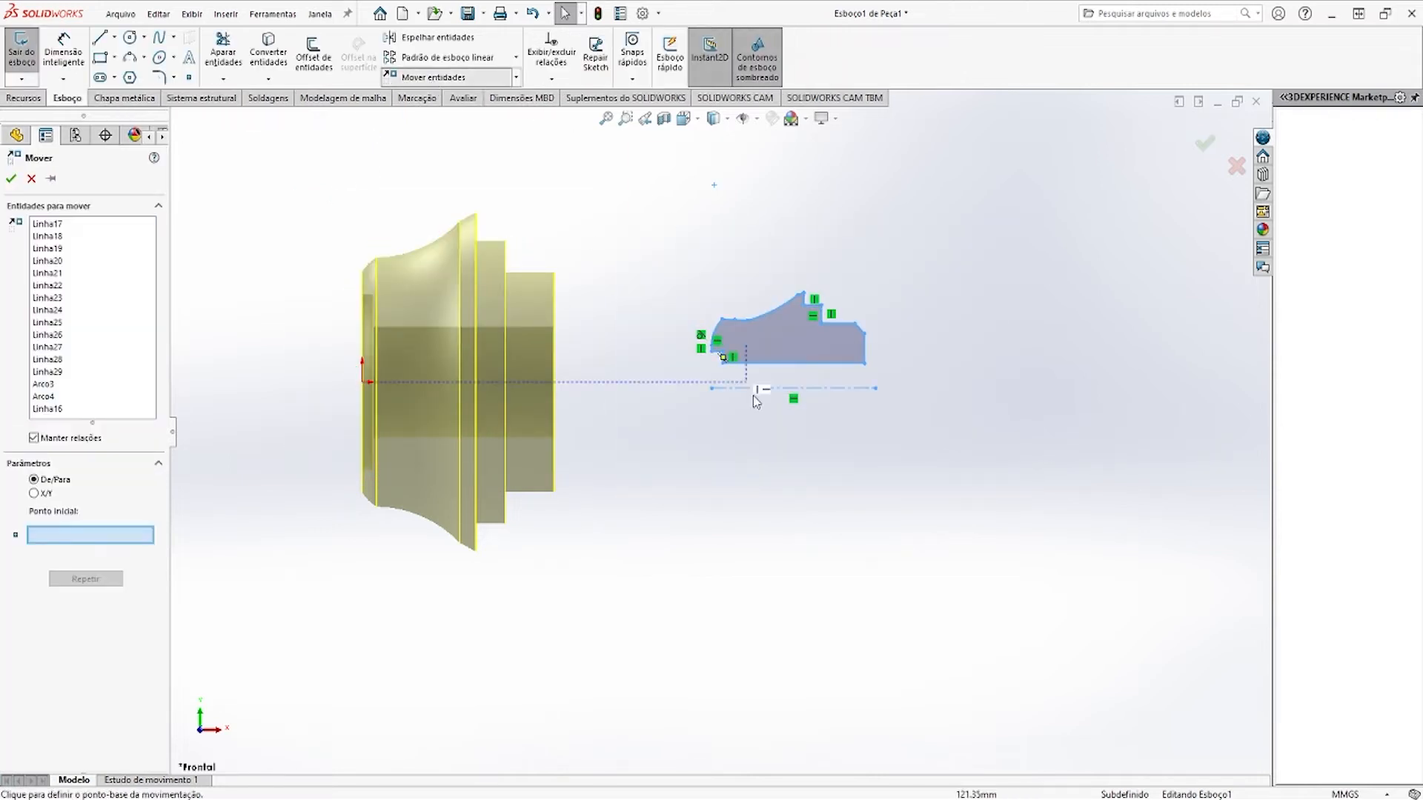
pyautogui.click(711, 389)
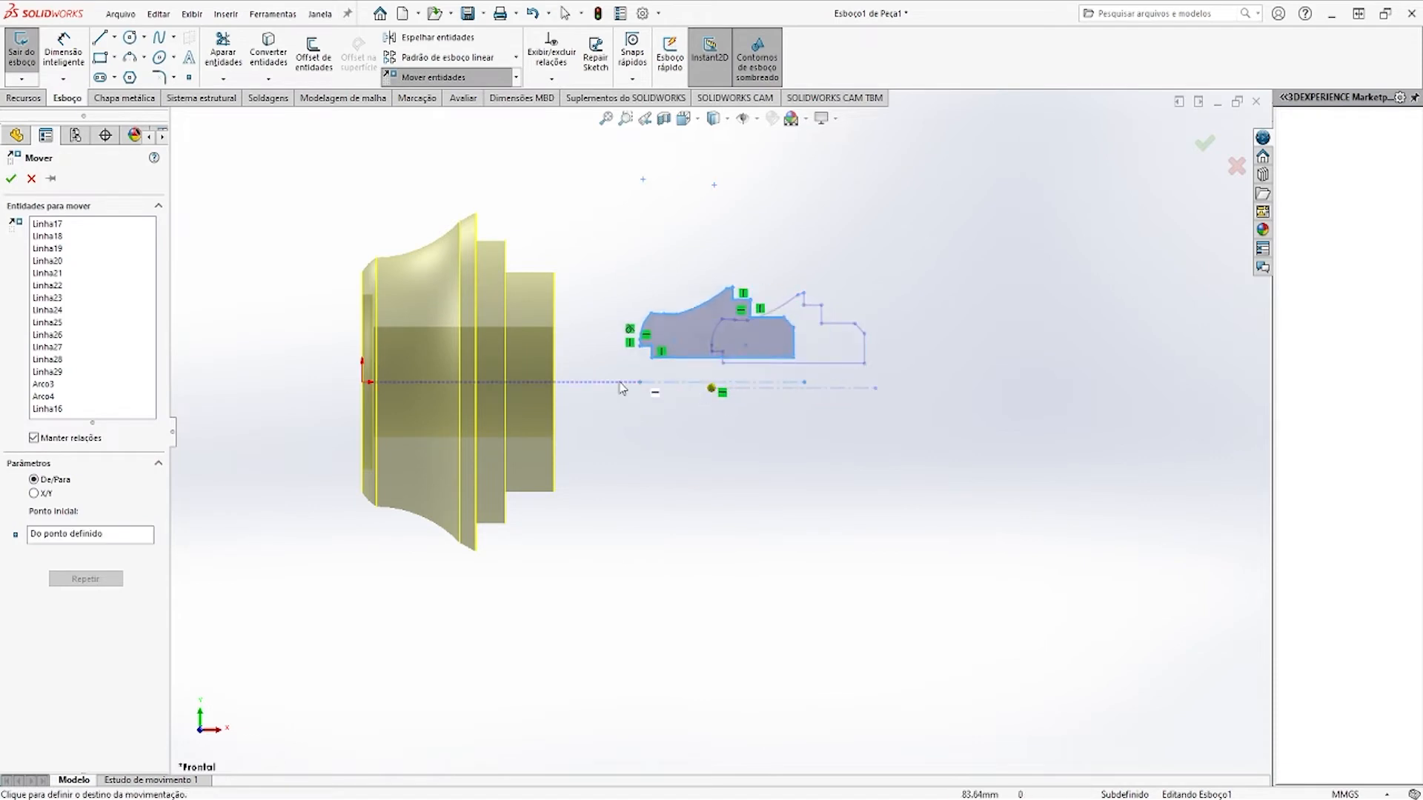
pyautogui.click(362, 383)
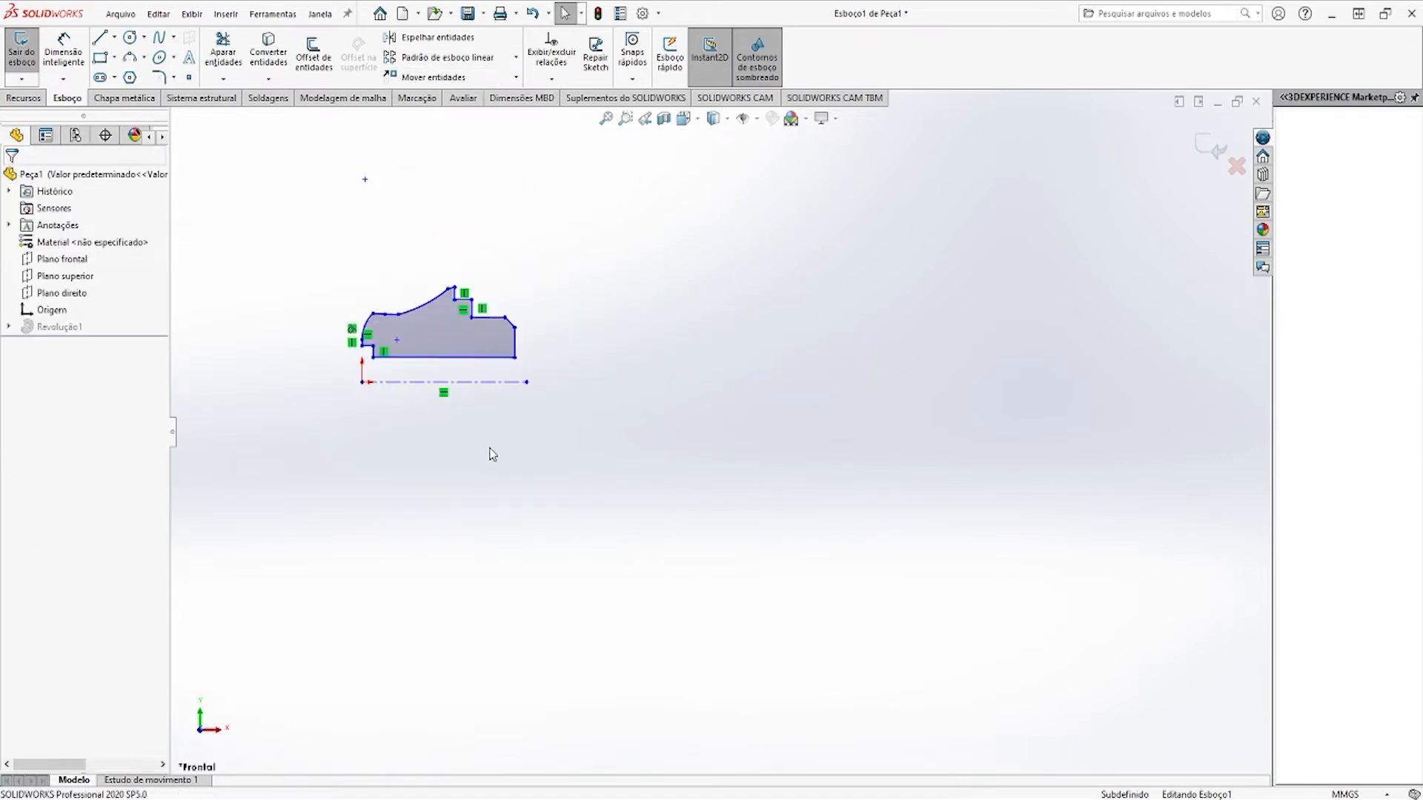
# Exit the sketch and edit the revolve to use the pasted centerline as its axis, with a 360° angle
pyautogui.scroll(5, 483, 461)
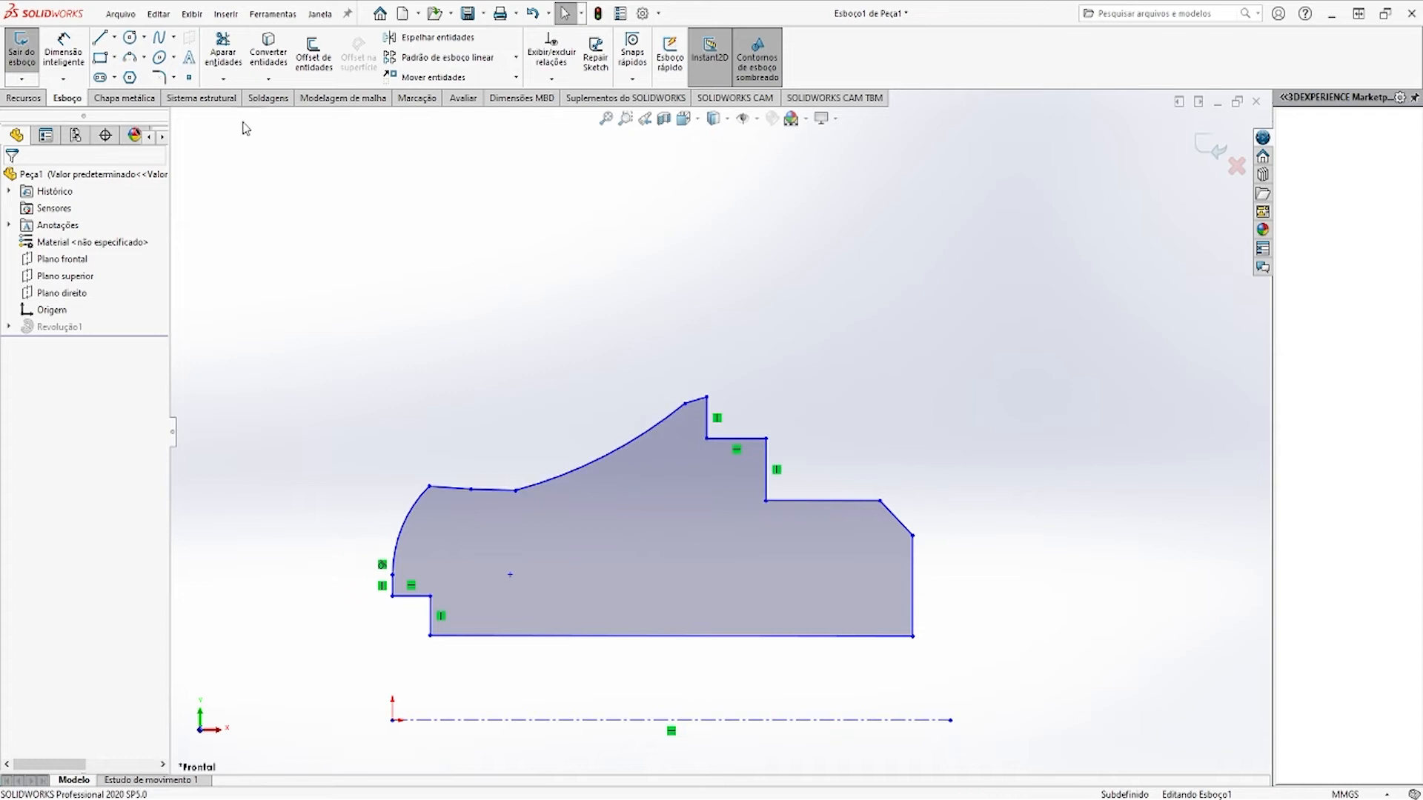
pyautogui.click(1211, 149)
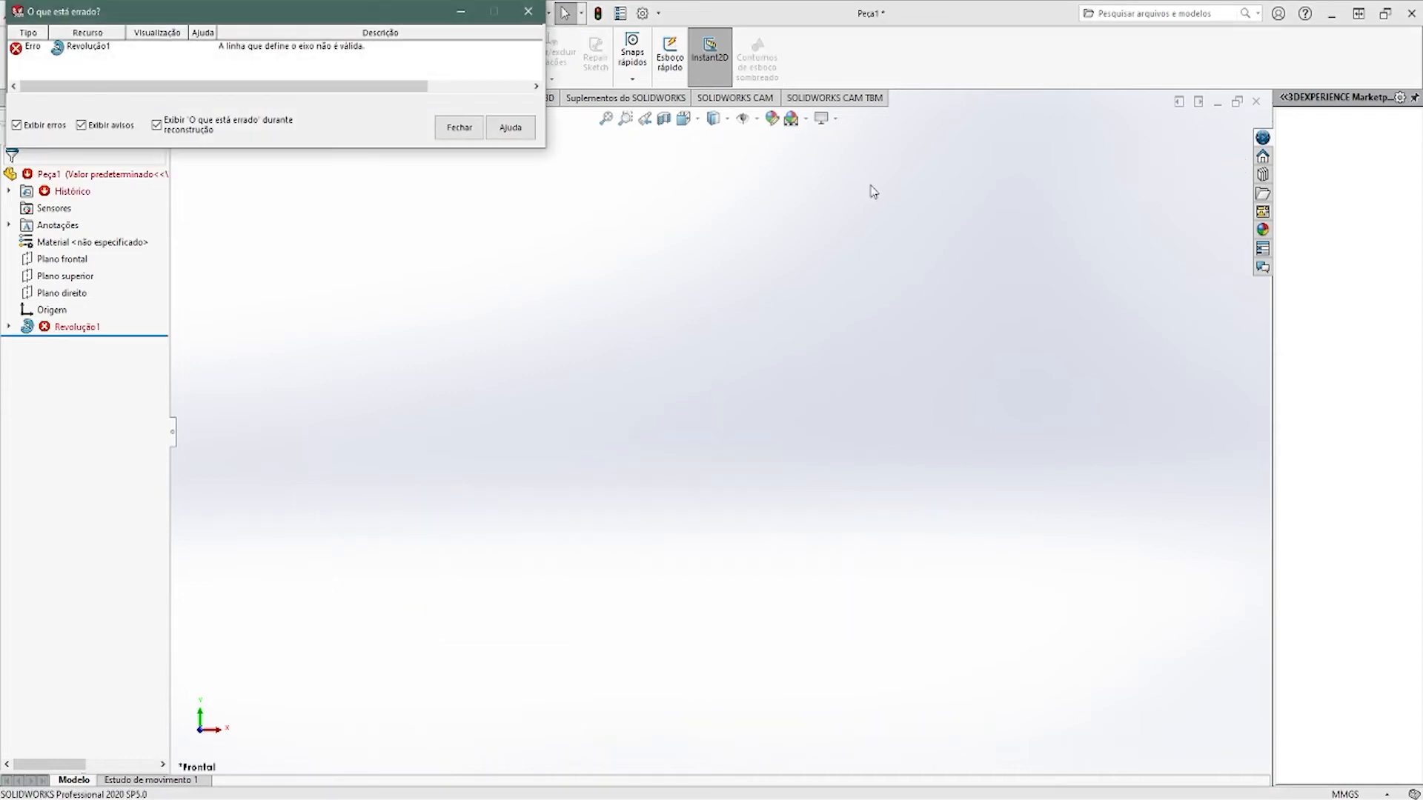
pyautogui.click(460, 128)
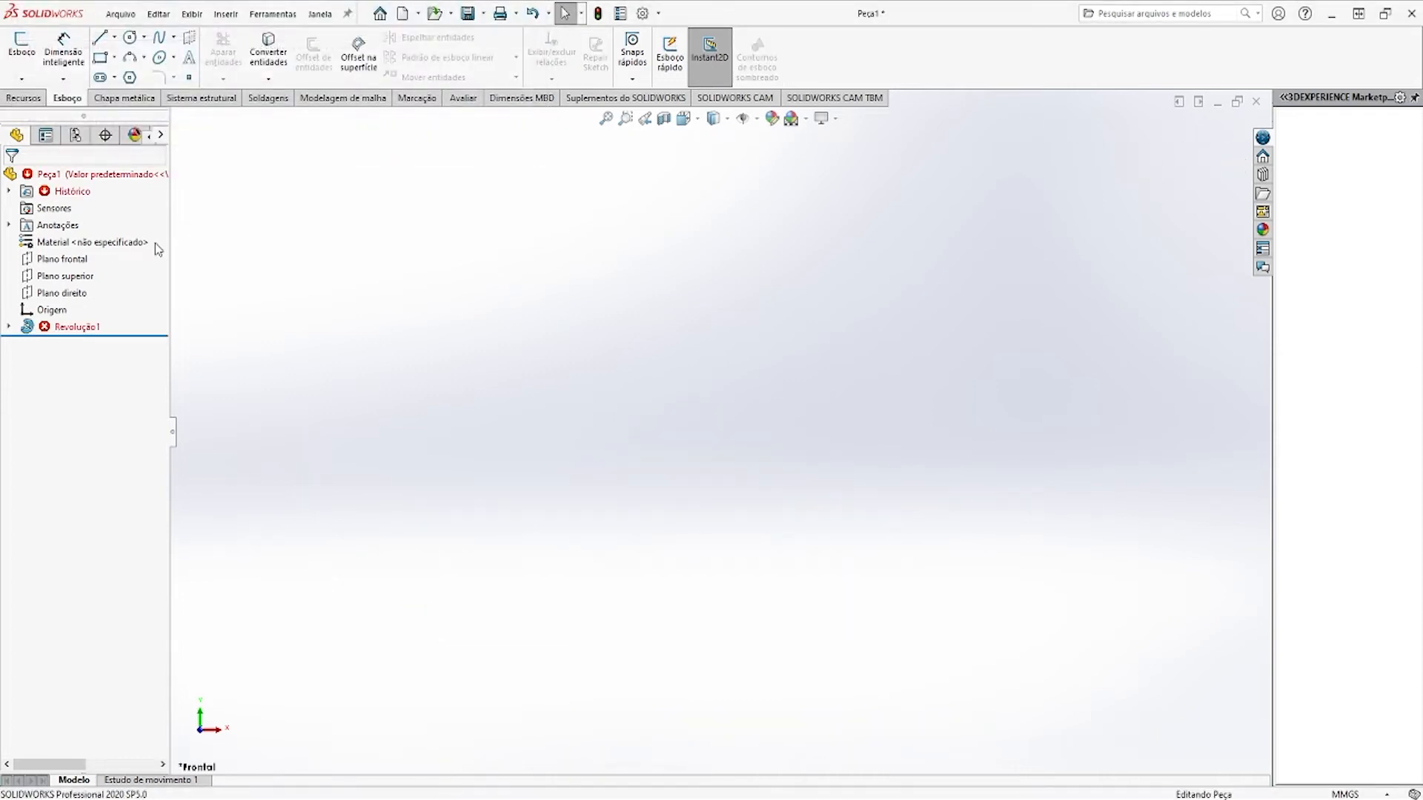
pyautogui.click(71, 326)
pyautogui.click(88, 280)
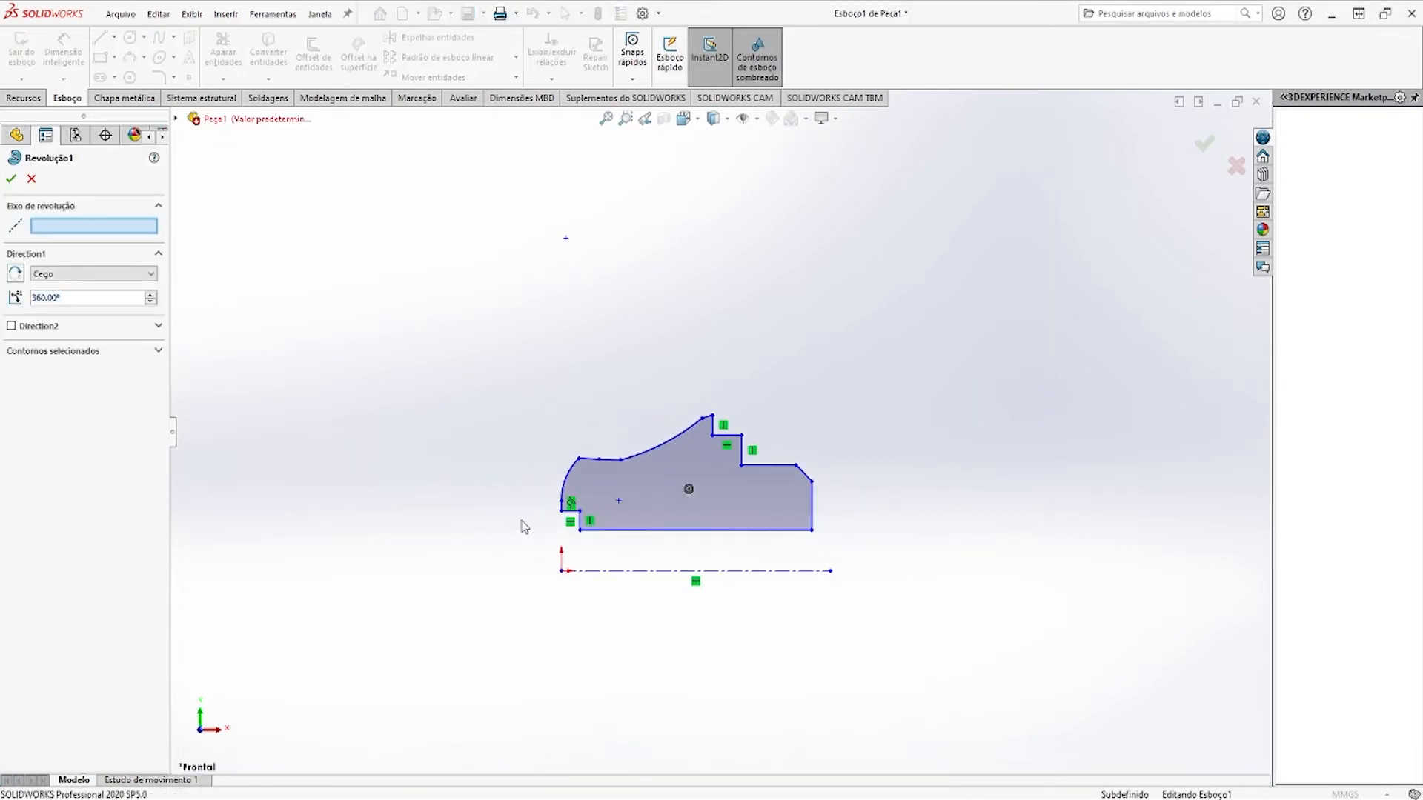
pyautogui.click(592, 571)
pyautogui.click(11, 181)
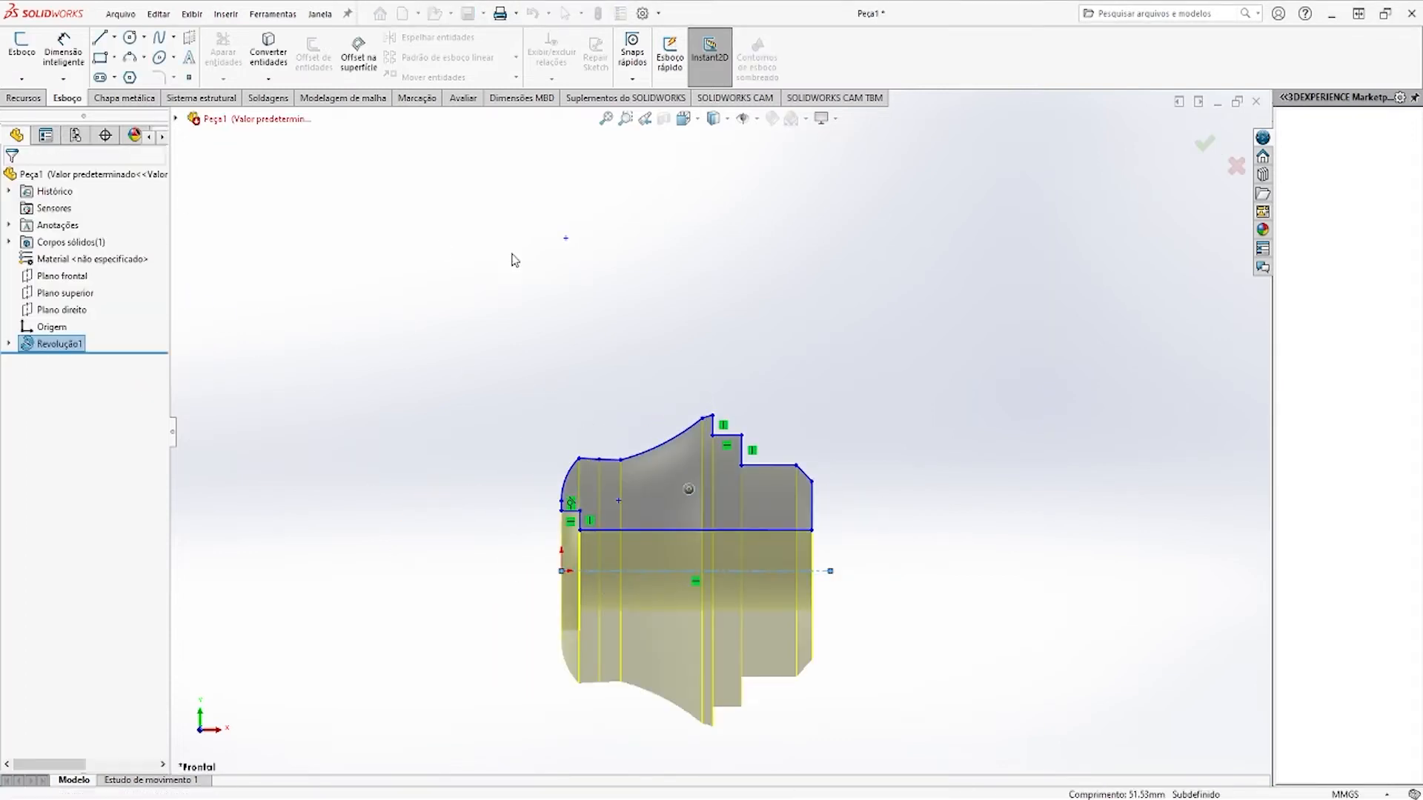
# Look over the revolved body, then switch to the CABEÇOTE PORTA BICOS SPRAY part and examine its nozzle seats and holes
pyautogui.moveTo(771, 360); pyautogui.dragTo(873, 282, button='middle')
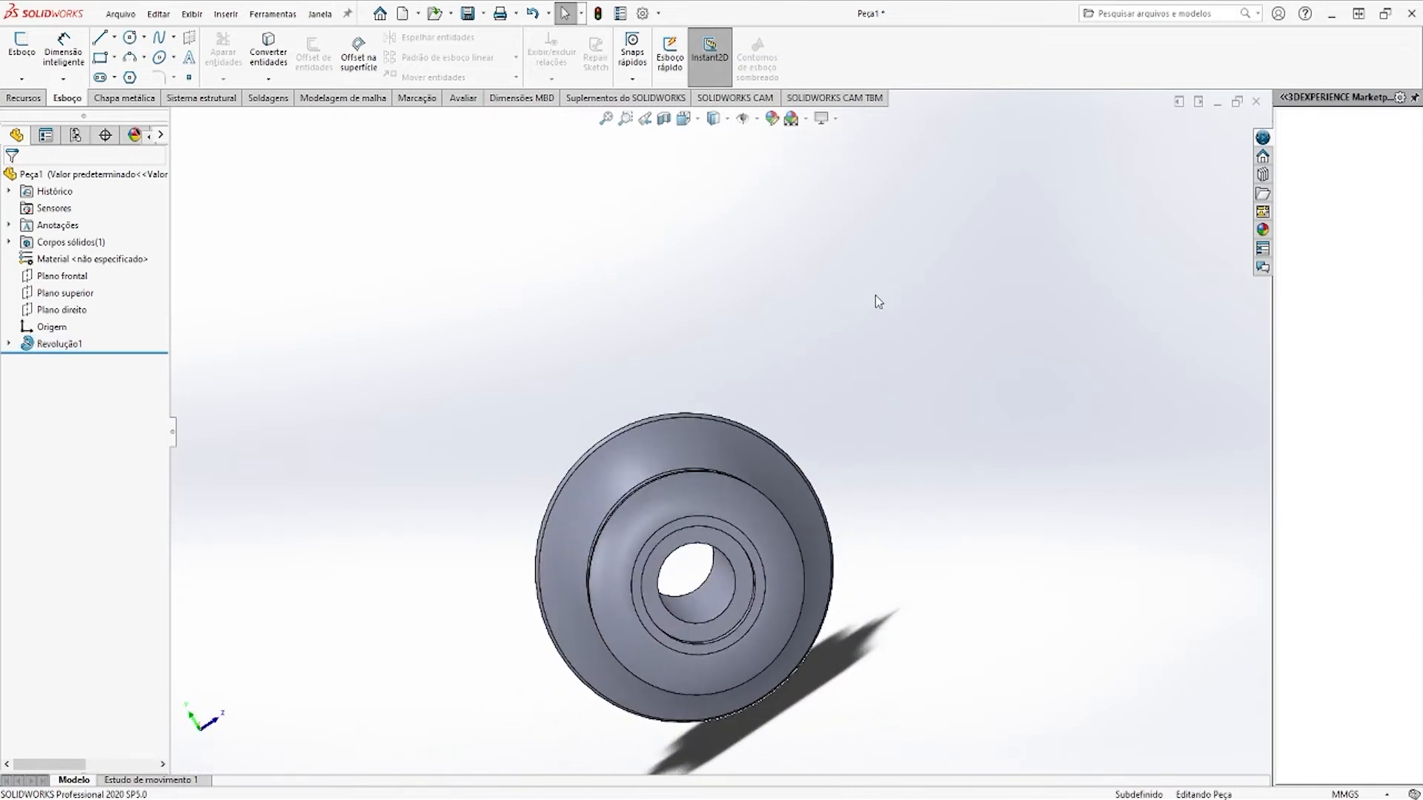
pyautogui.hotkey('ctrl', '7')
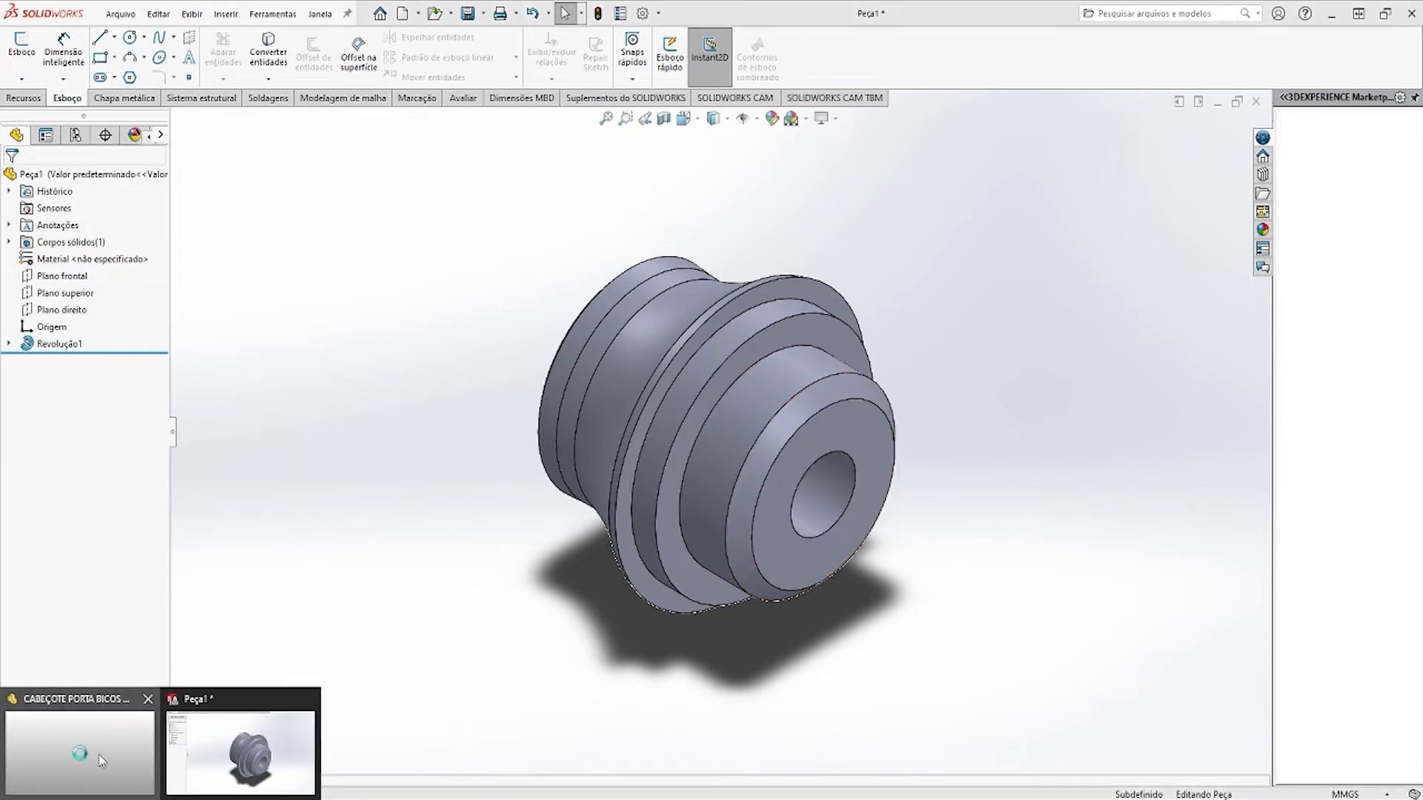
pyautogui.click(85, 753)
pyautogui.hotkey('ctrl', '7')
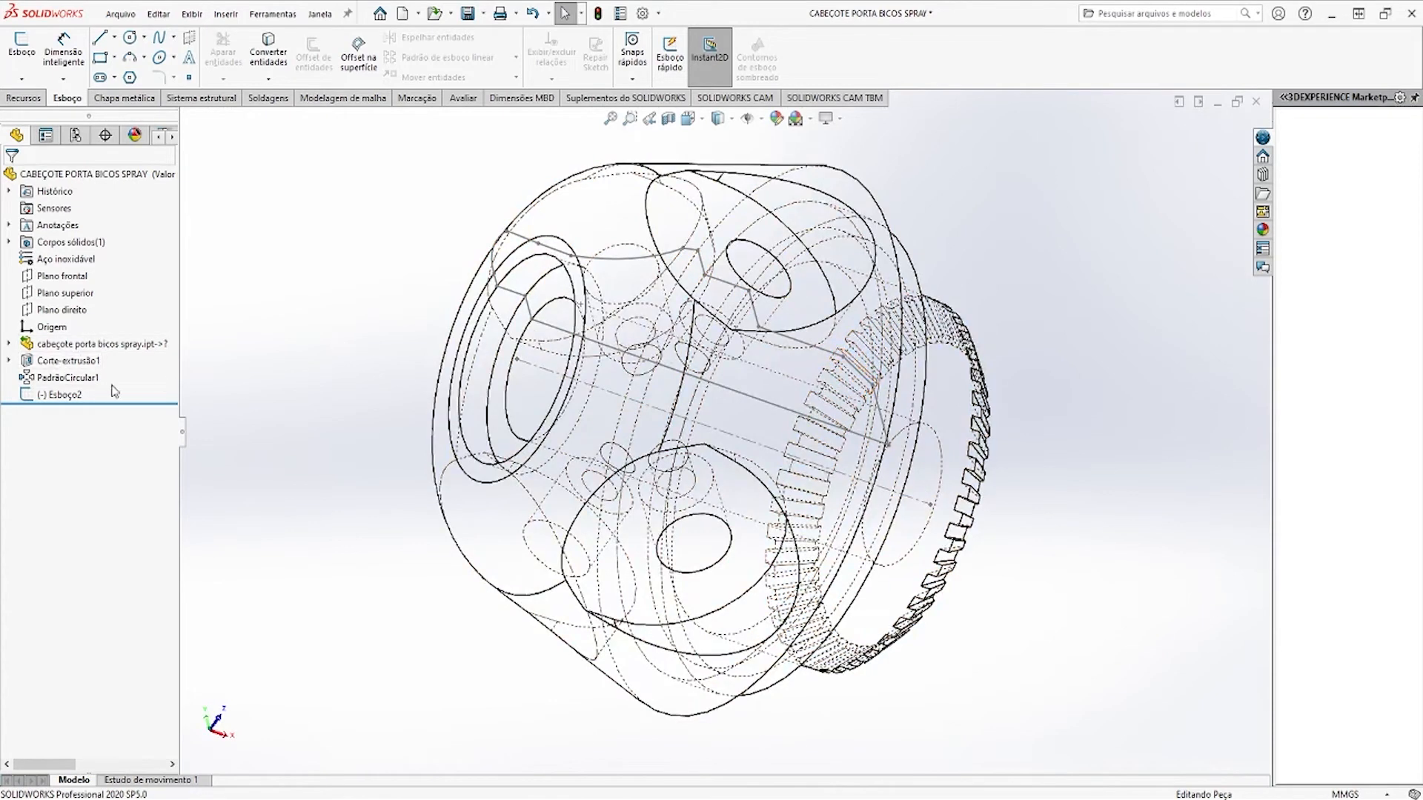
pyautogui.click(72, 361)
pyautogui.moveTo(787, 550); pyautogui.dragTo(819, 439, button='middle')
pyautogui.click(748, 252)
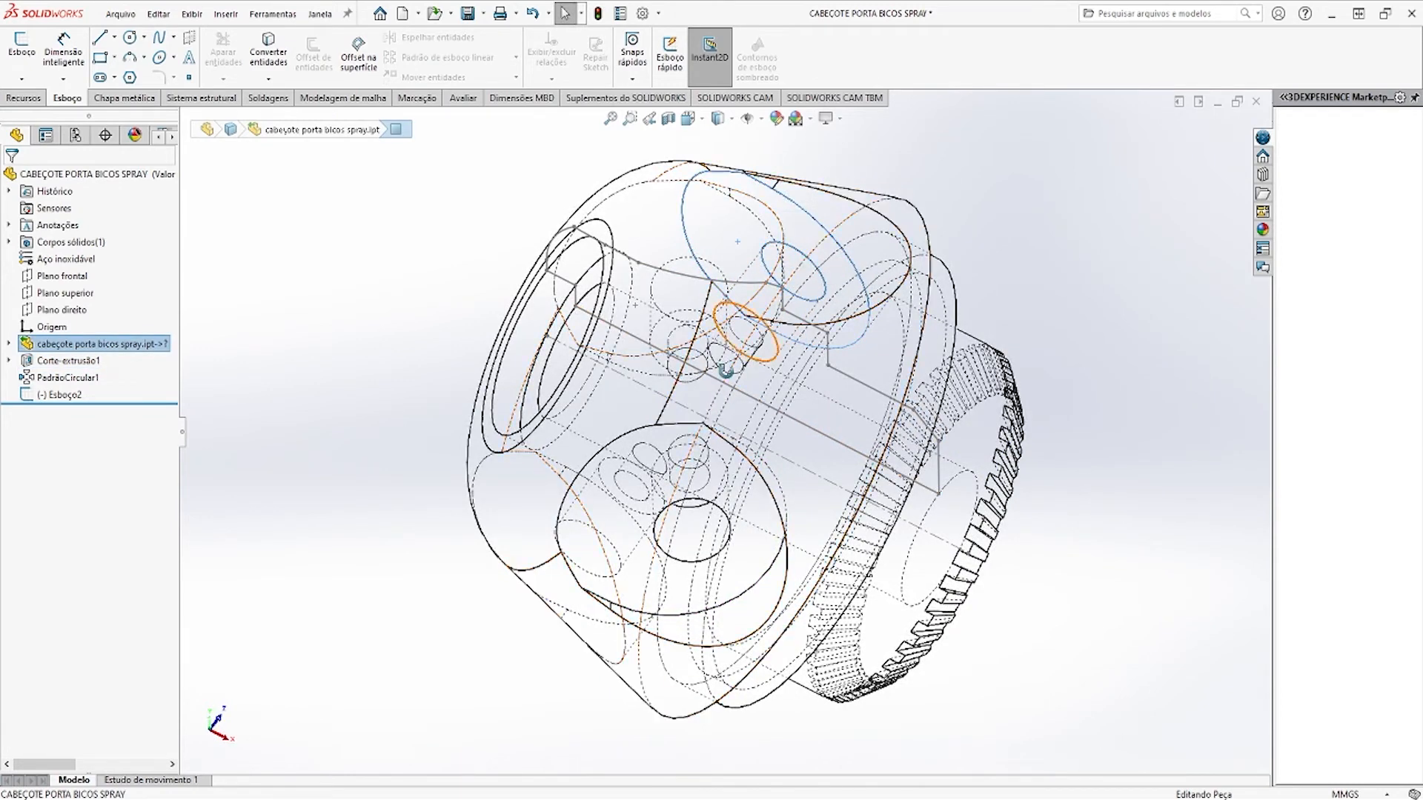
pyautogui.moveTo(689, 404); pyautogui.dragTo(677, 252, button='middle')
pyautogui.click(491, 216)
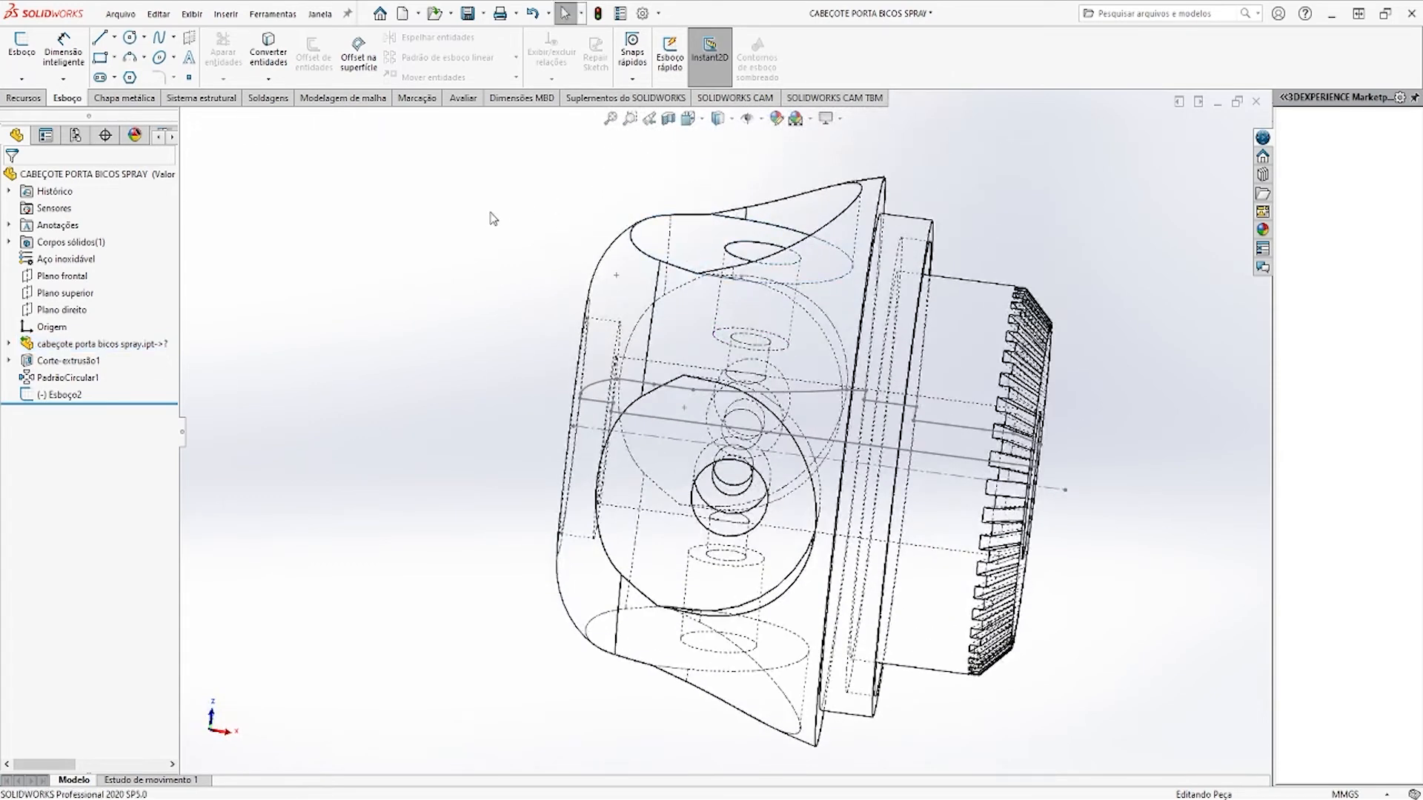
# Start a sketch on the front plane and draw a centerline about 4 mm long along the upper nozzle hole's small bore
pyautogui.hotkey('ctrl', '1')
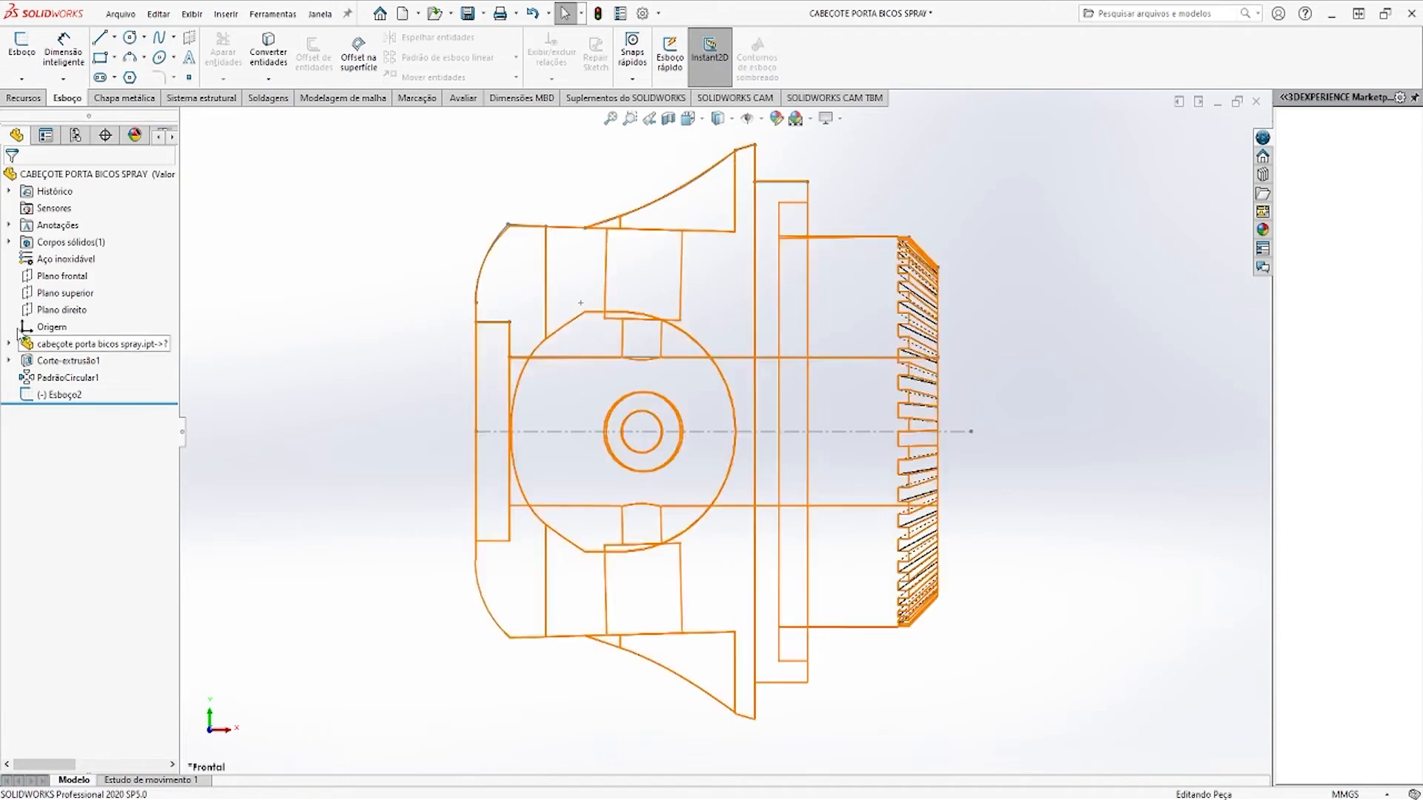
pyautogui.click(52, 275)
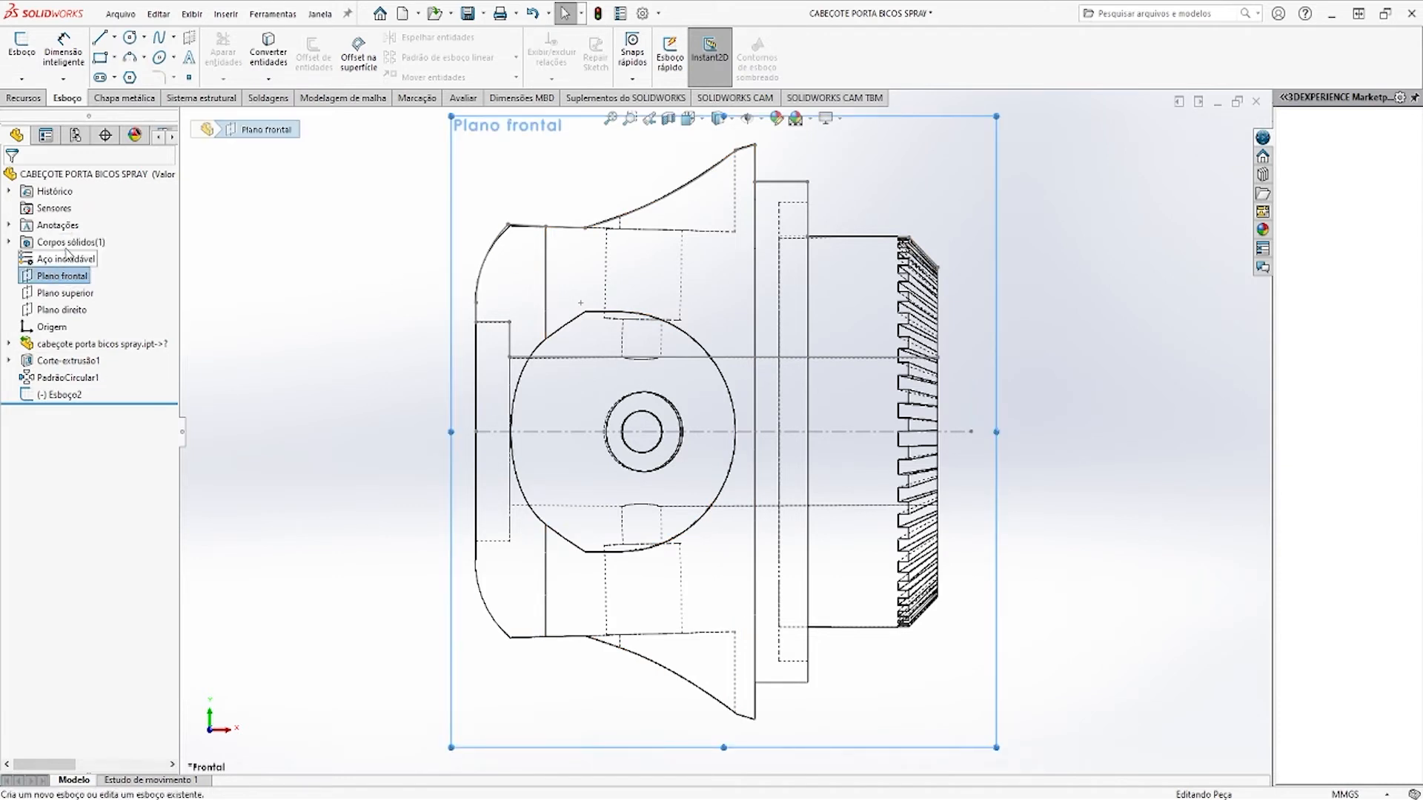
pyautogui.click(64, 247)
pyautogui.click(114, 38)
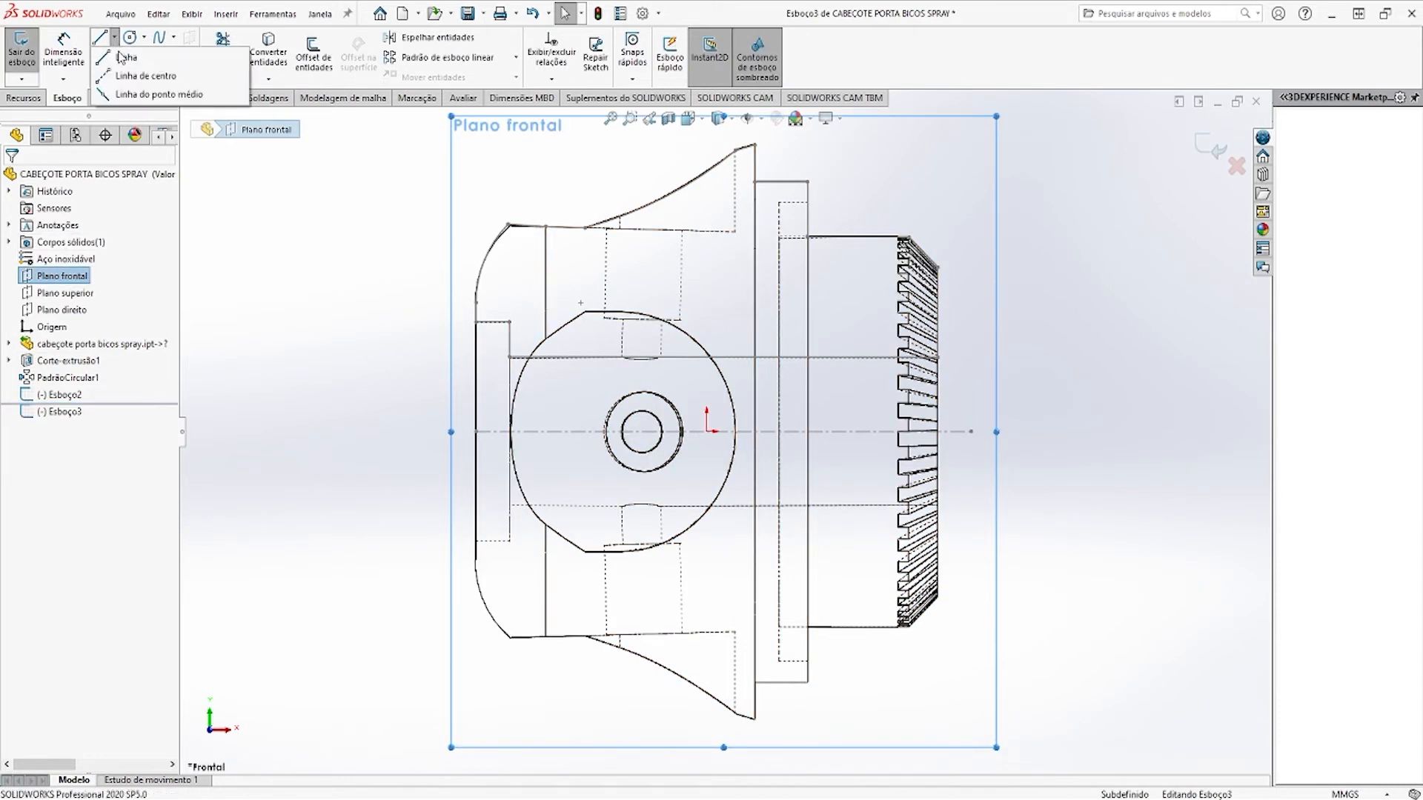
pyautogui.click(135, 80)
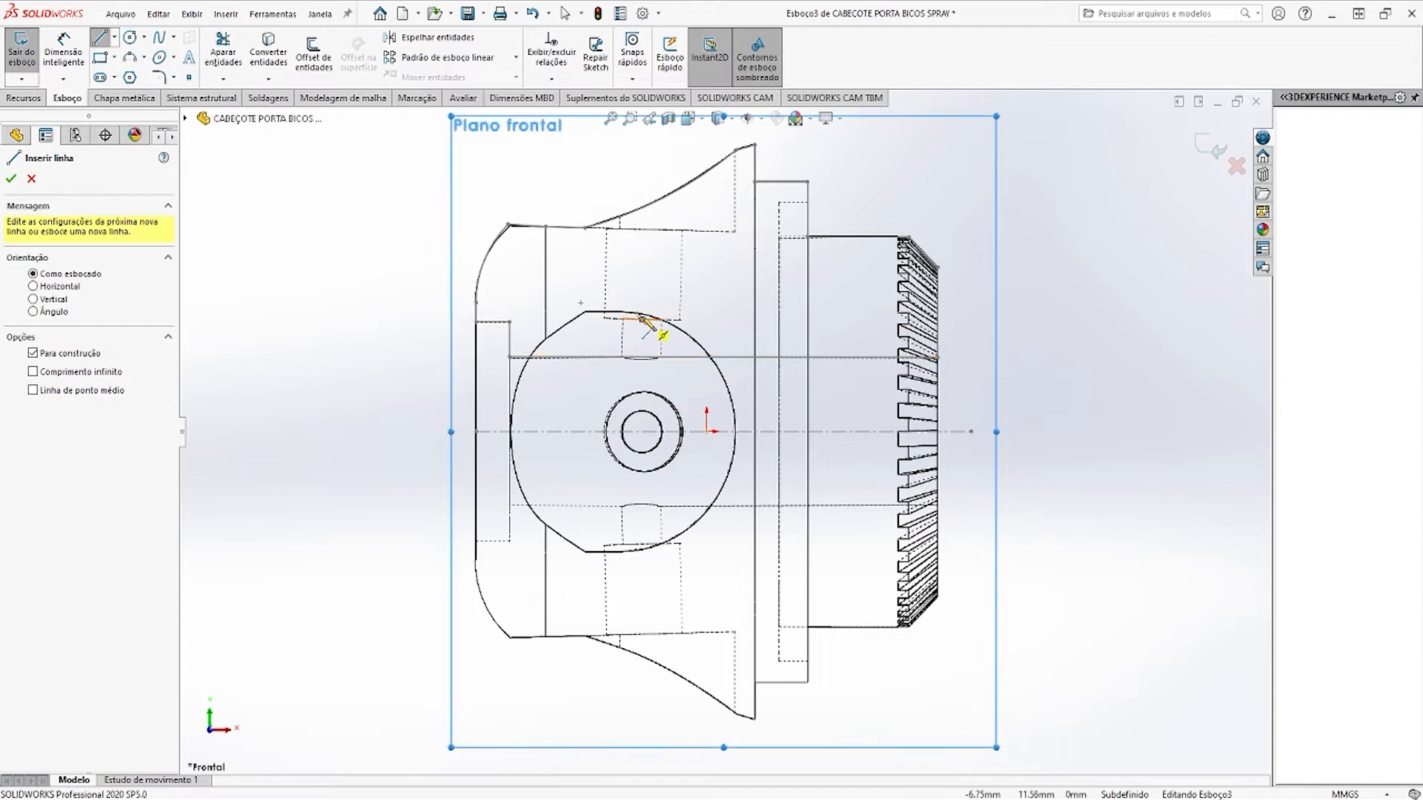
pyautogui.click(641, 359)
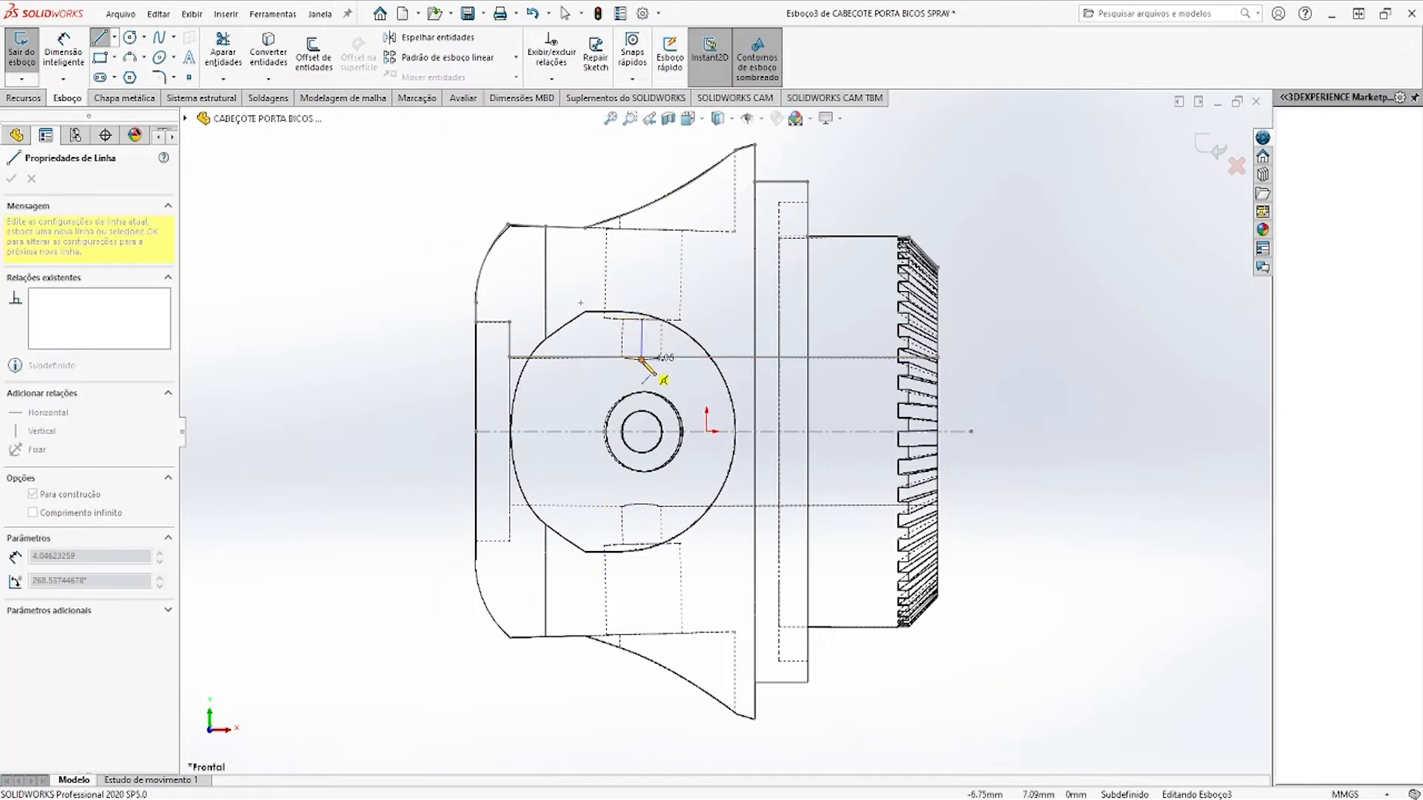
pyautogui.click(641, 320)
pyautogui.press('Escape')
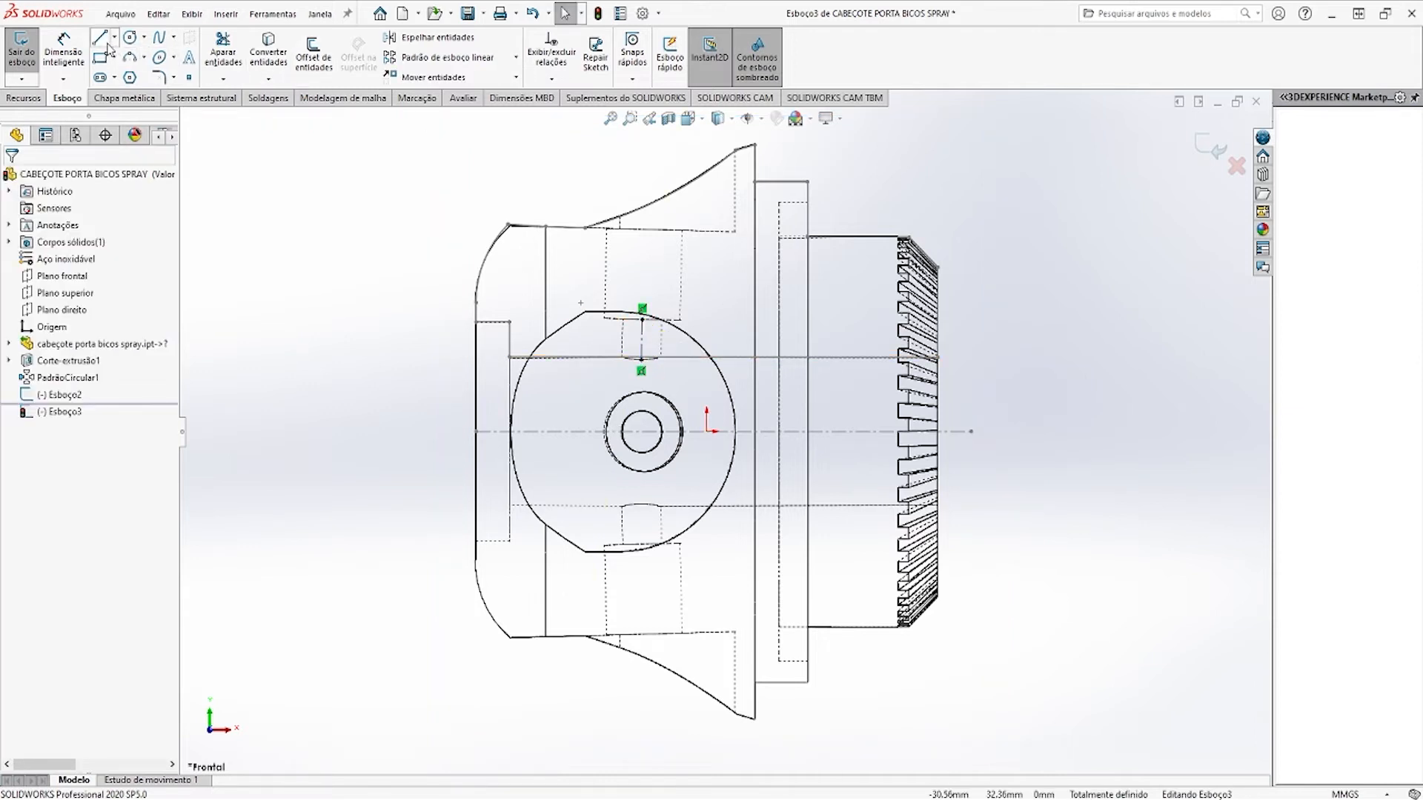
# Draw lines from the centerline's lower end across the small bore's radius, up its wall and out along the larger bore's floor
pyautogui.click(100, 37)
pyautogui.scroll(-5, 667, 389)
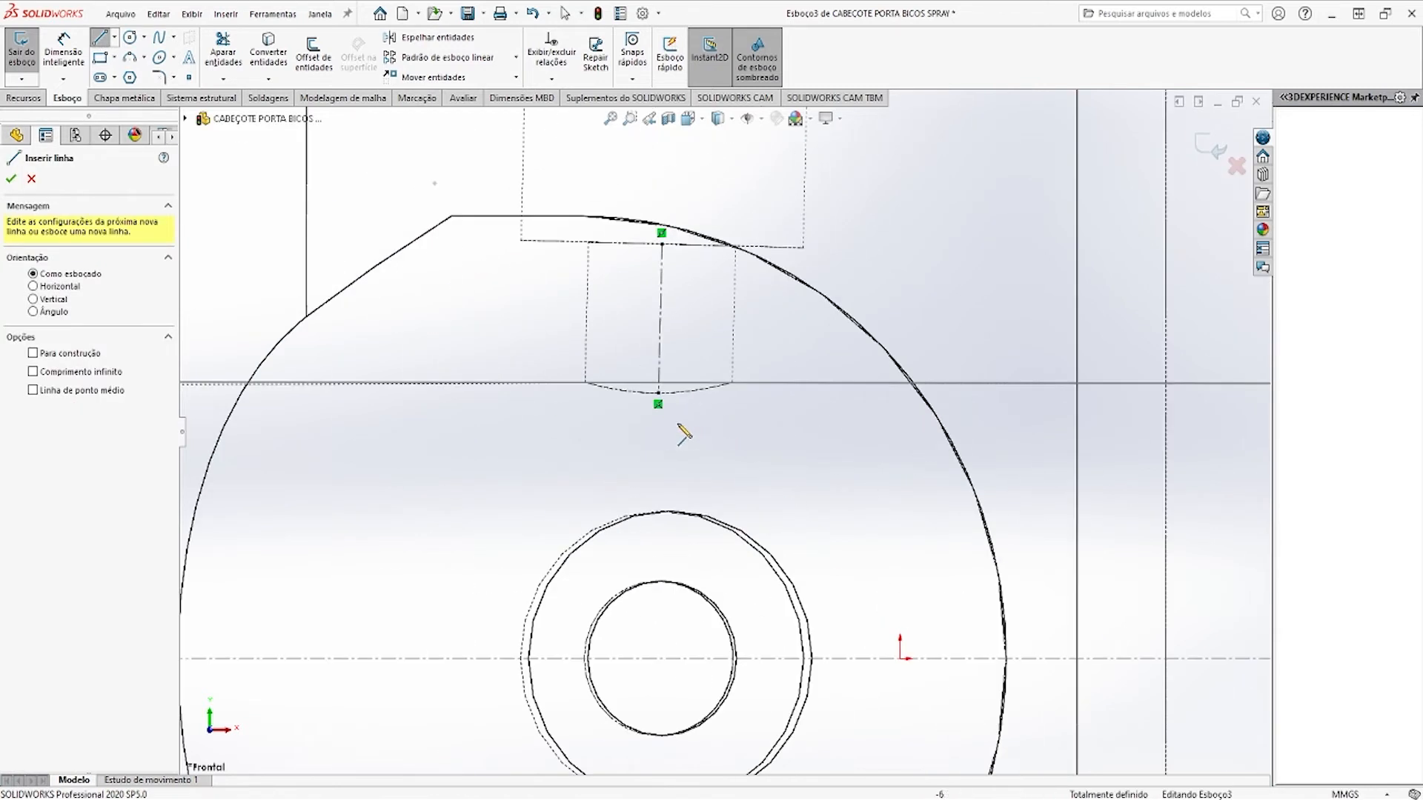
pyautogui.click(659, 394)
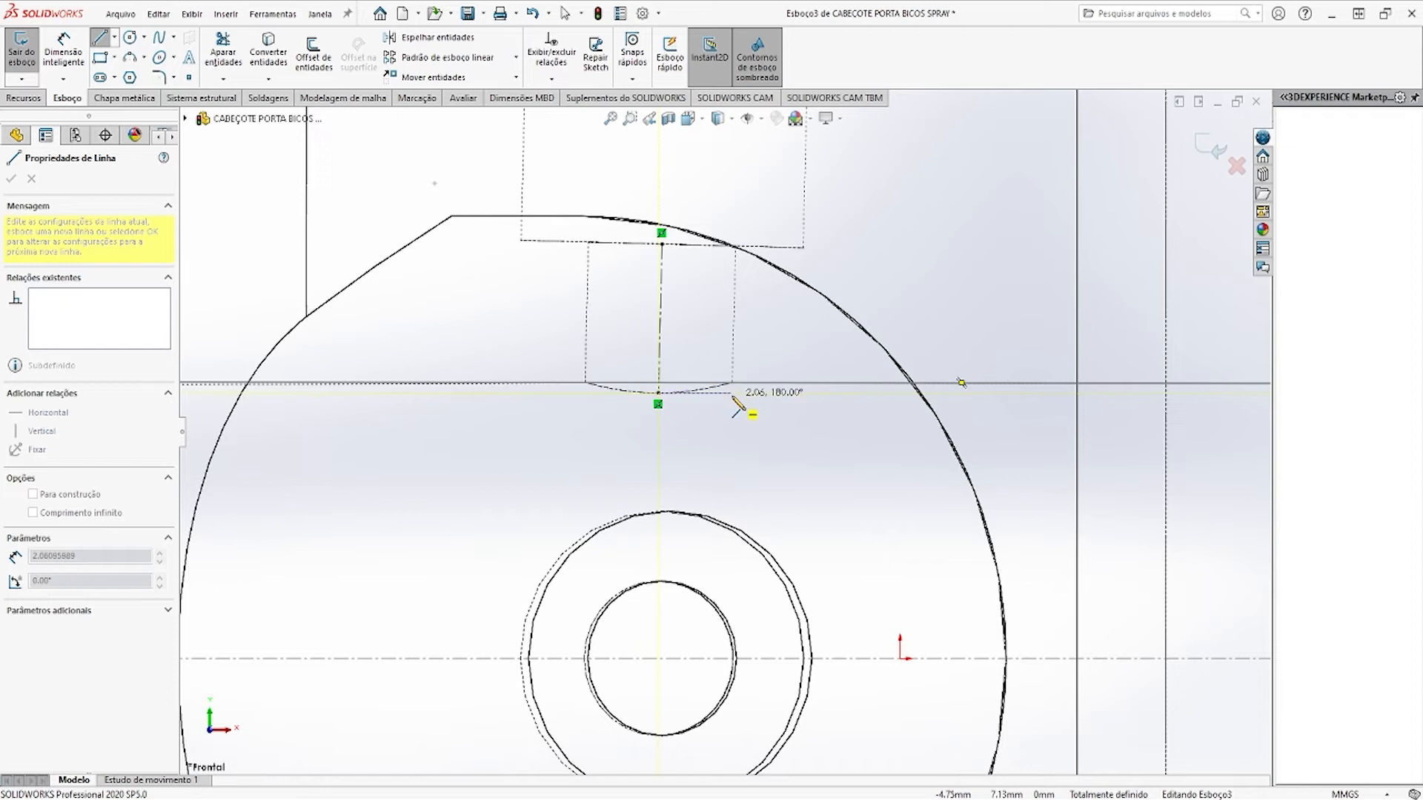
pyautogui.click(732, 392)
pyautogui.click(736, 246)
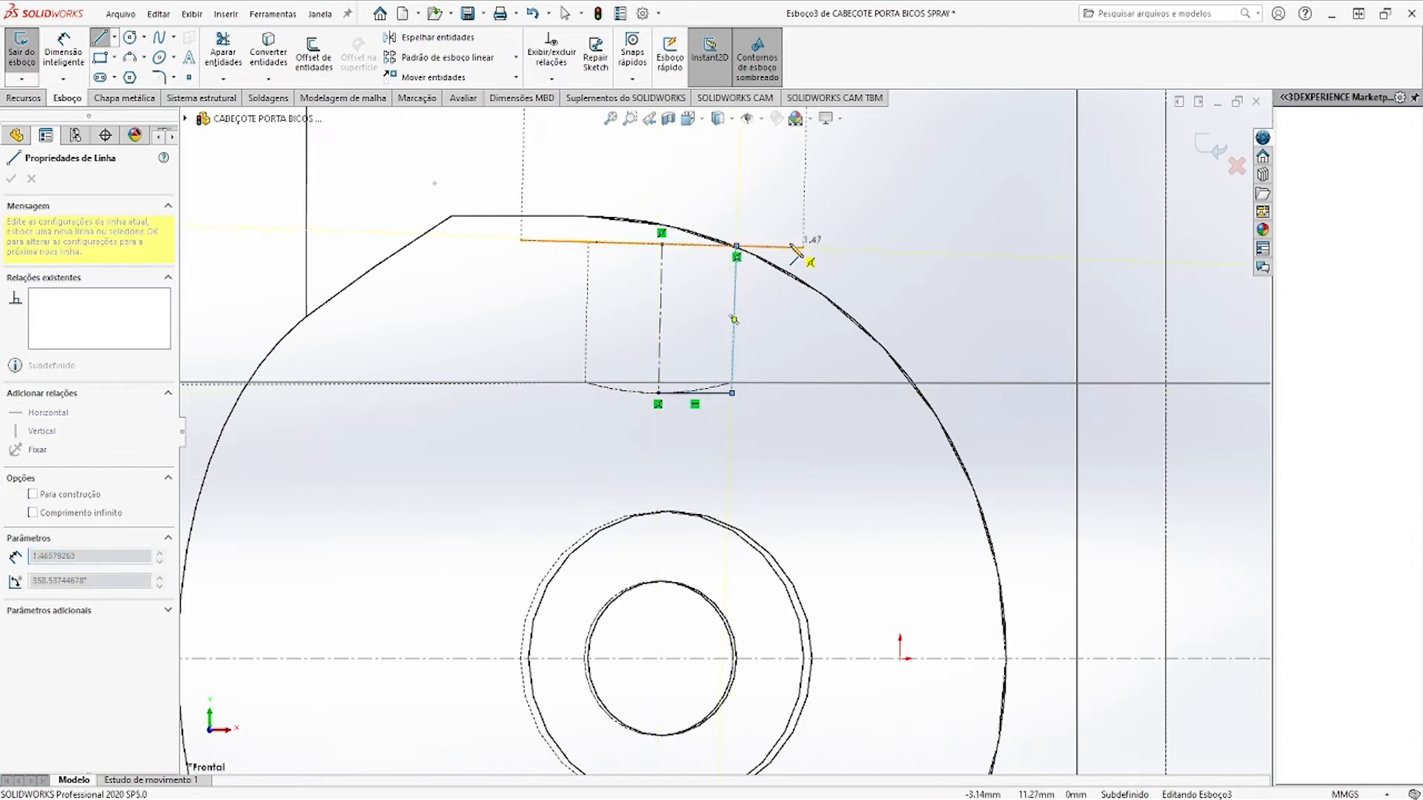
pyautogui.click(805, 247)
# Continue the profile up the larger bore's wall and outward along the nozzle seat face to its outer edge
pyautogui.scroll(3, 723, 430)
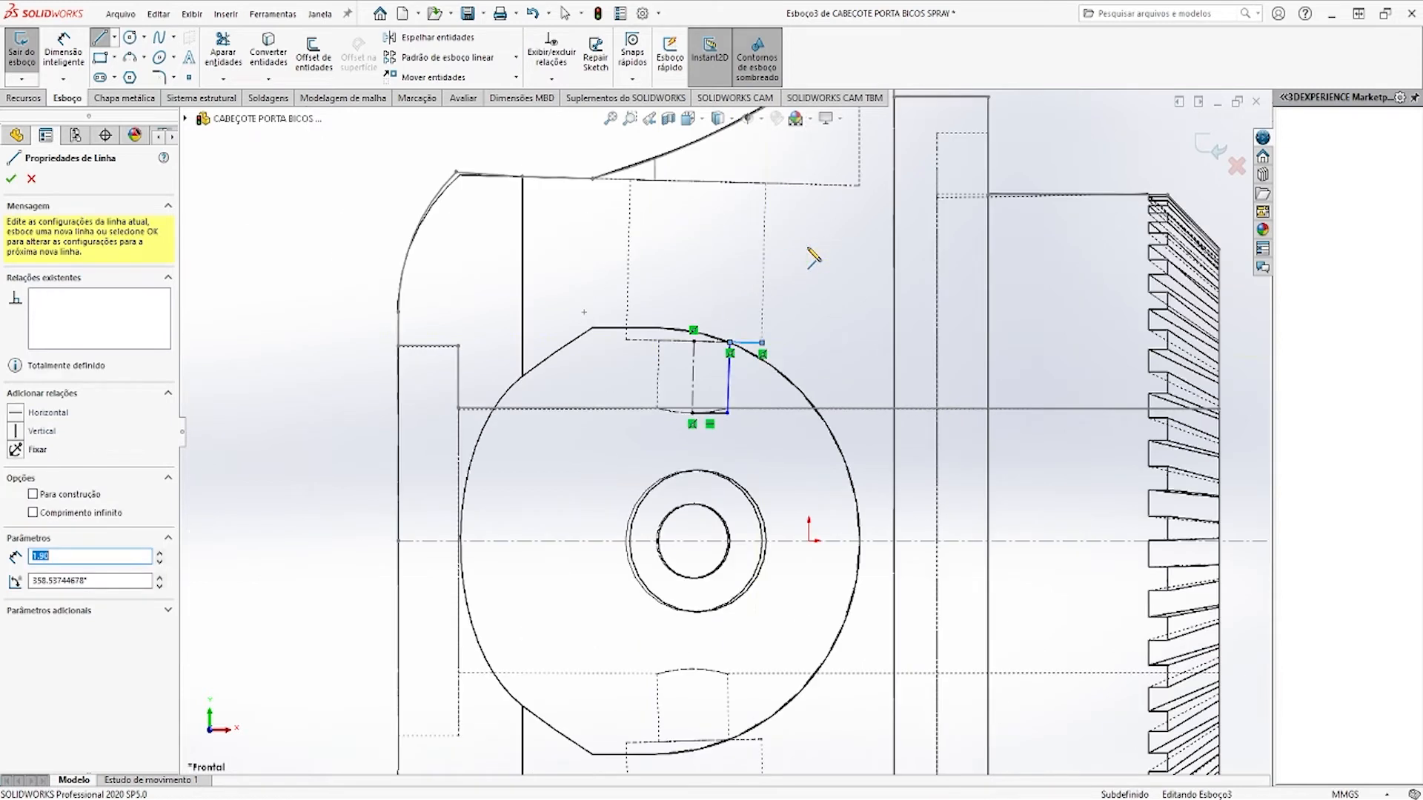
pyautogui.click(766, 183)
pyautogui.click(766, 185)
pyautogui.scroll(3, 723, 419)
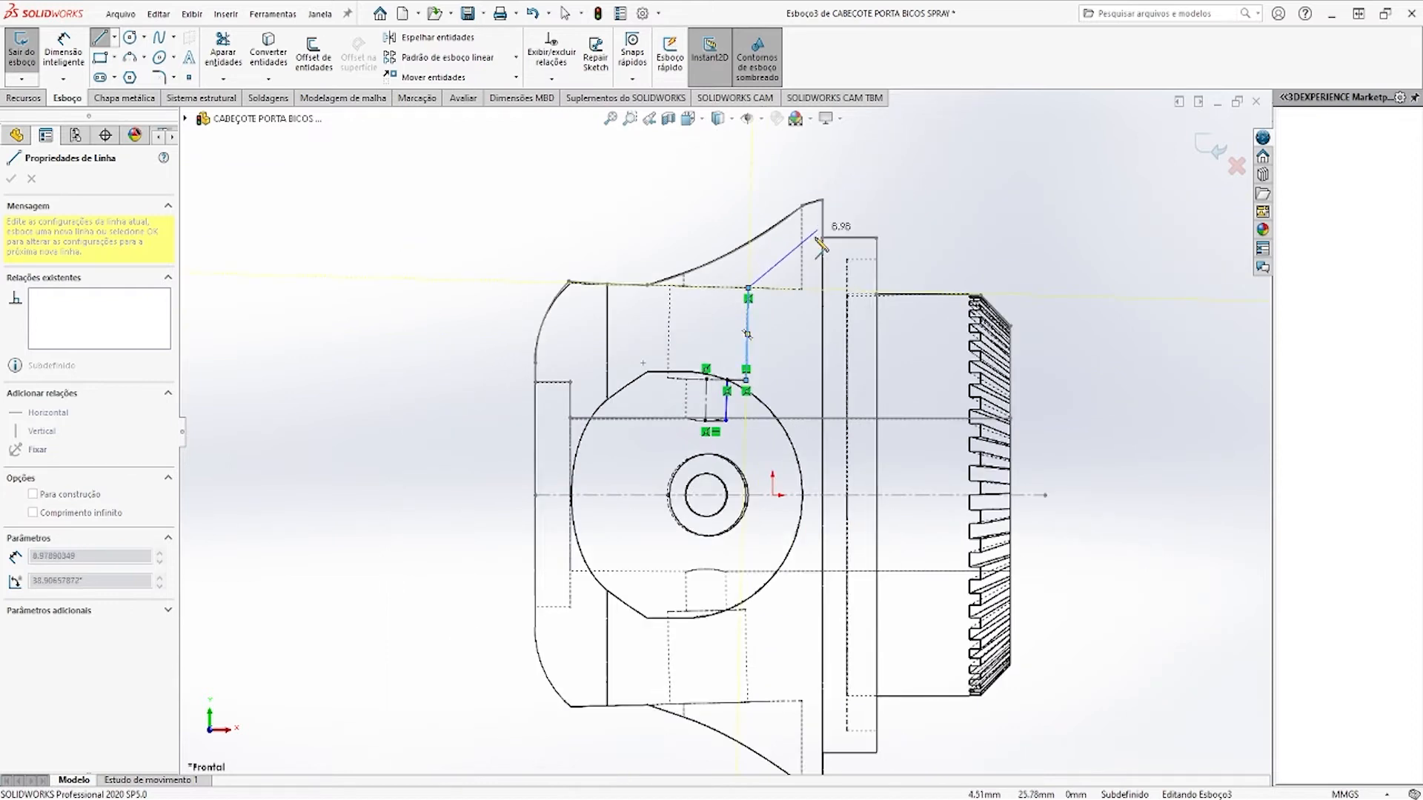
pyautogui.click(803, 289)
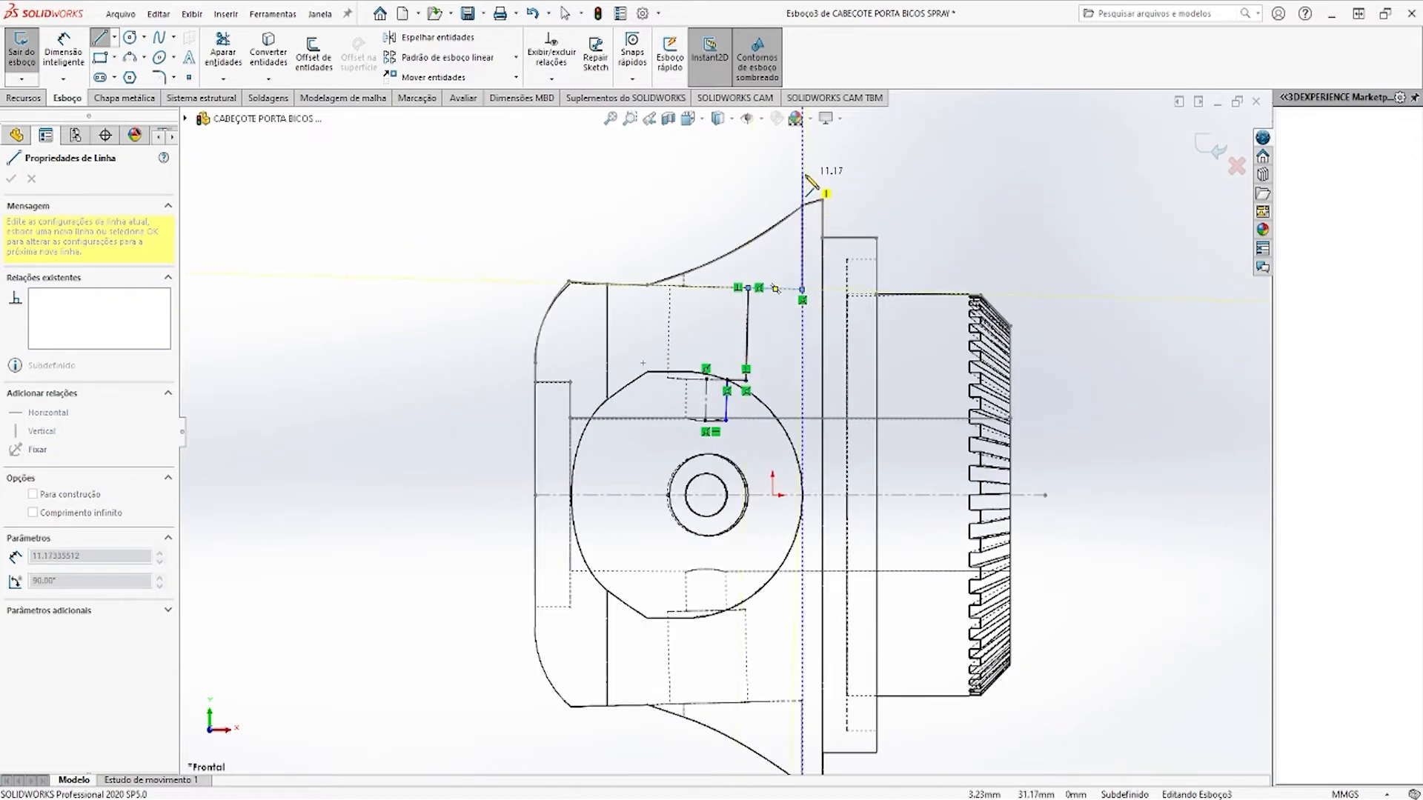
# Close the profile with a line rising above the body, one about 9.7 mm back across, and one down to the centerline's upper end
pyautogui.click(777, 176)
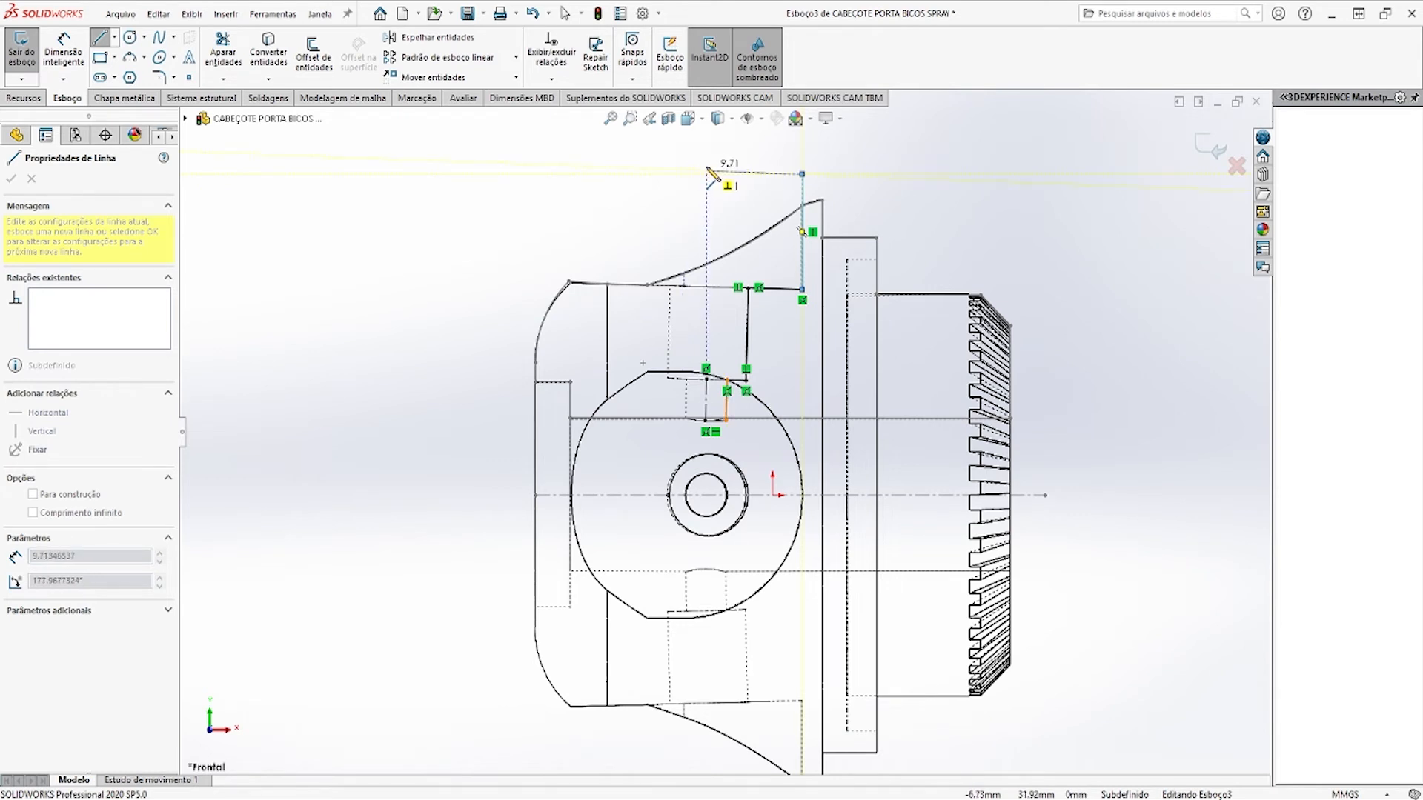
pyautogui.click(708, 172)
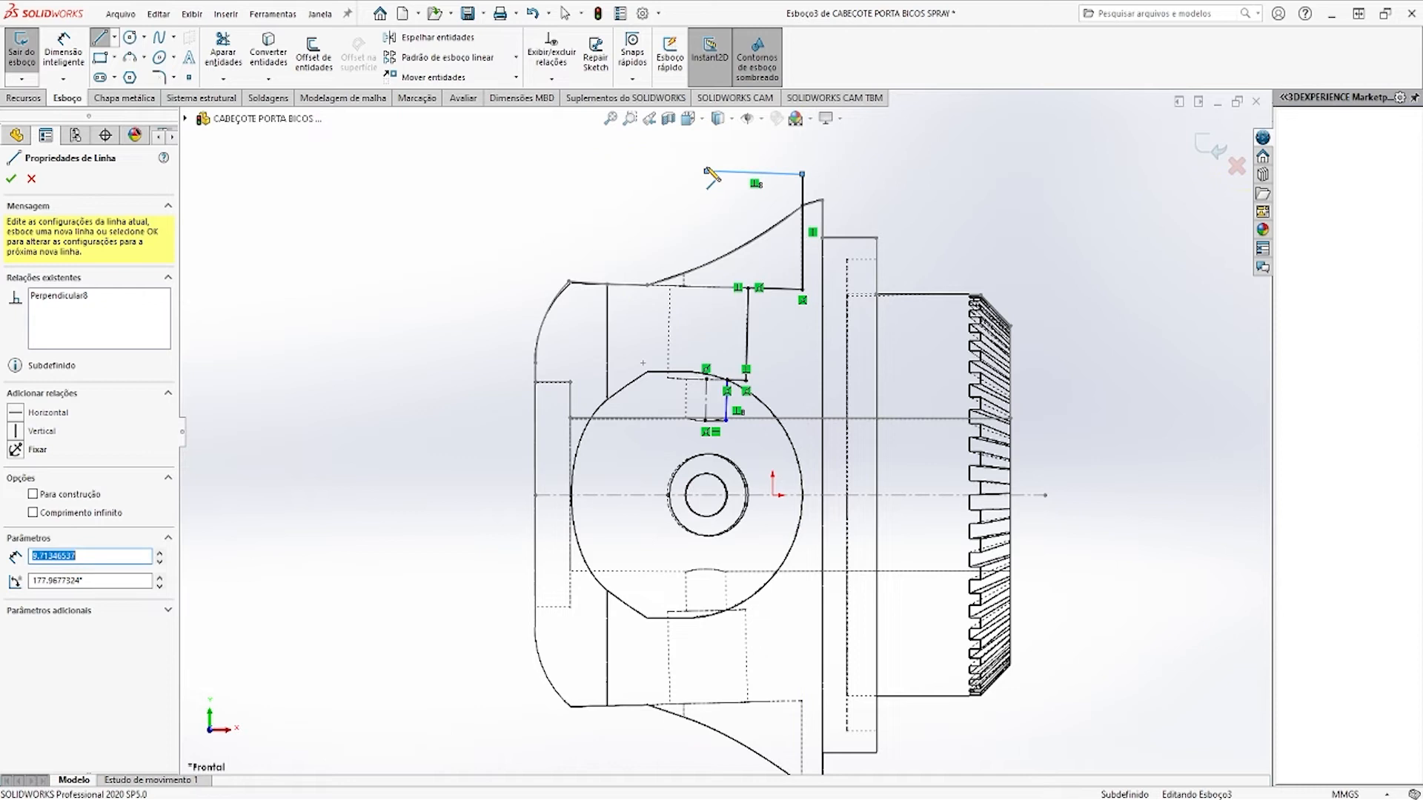
pyautogui.click(706, 380)
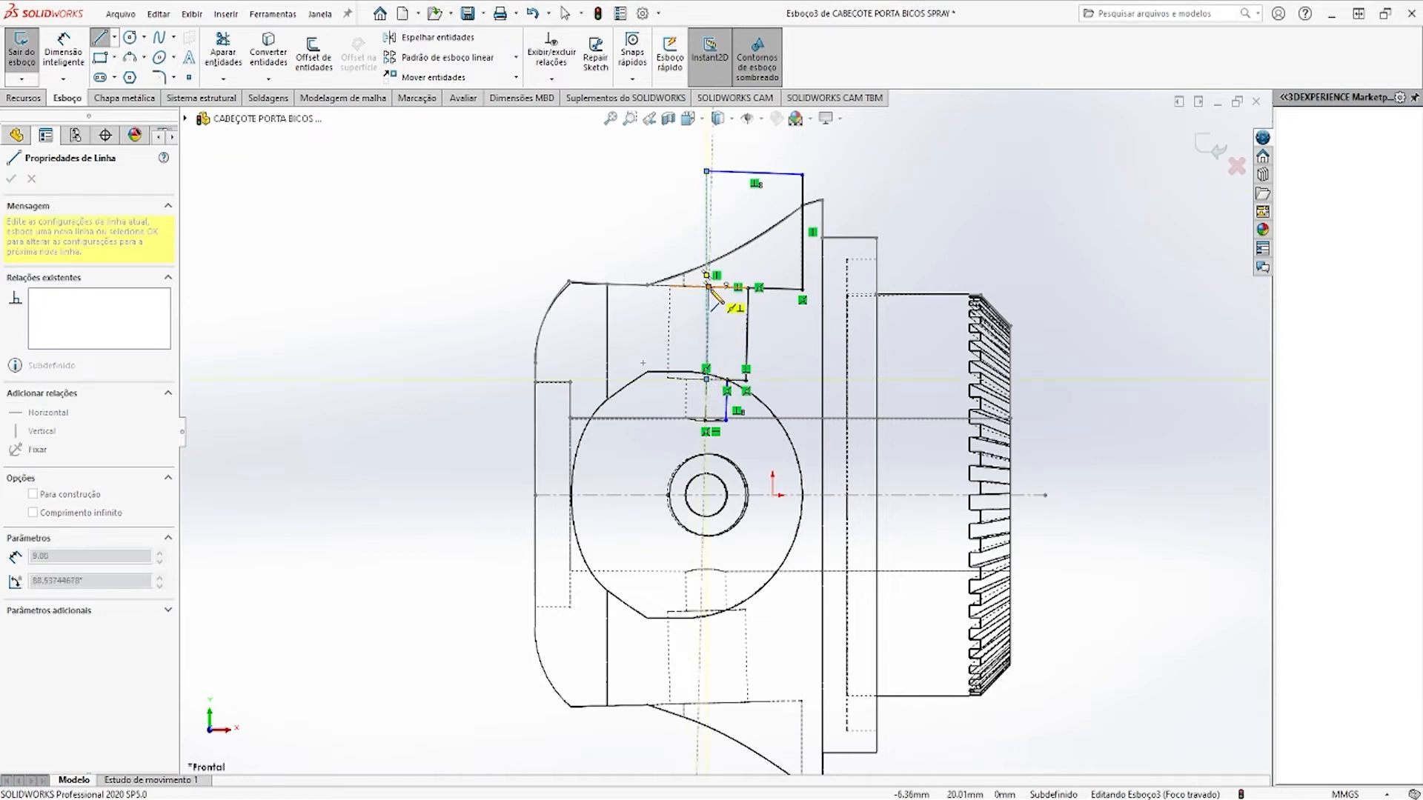
pyautogui.press('Escape')
pyautogui.press('Escape')
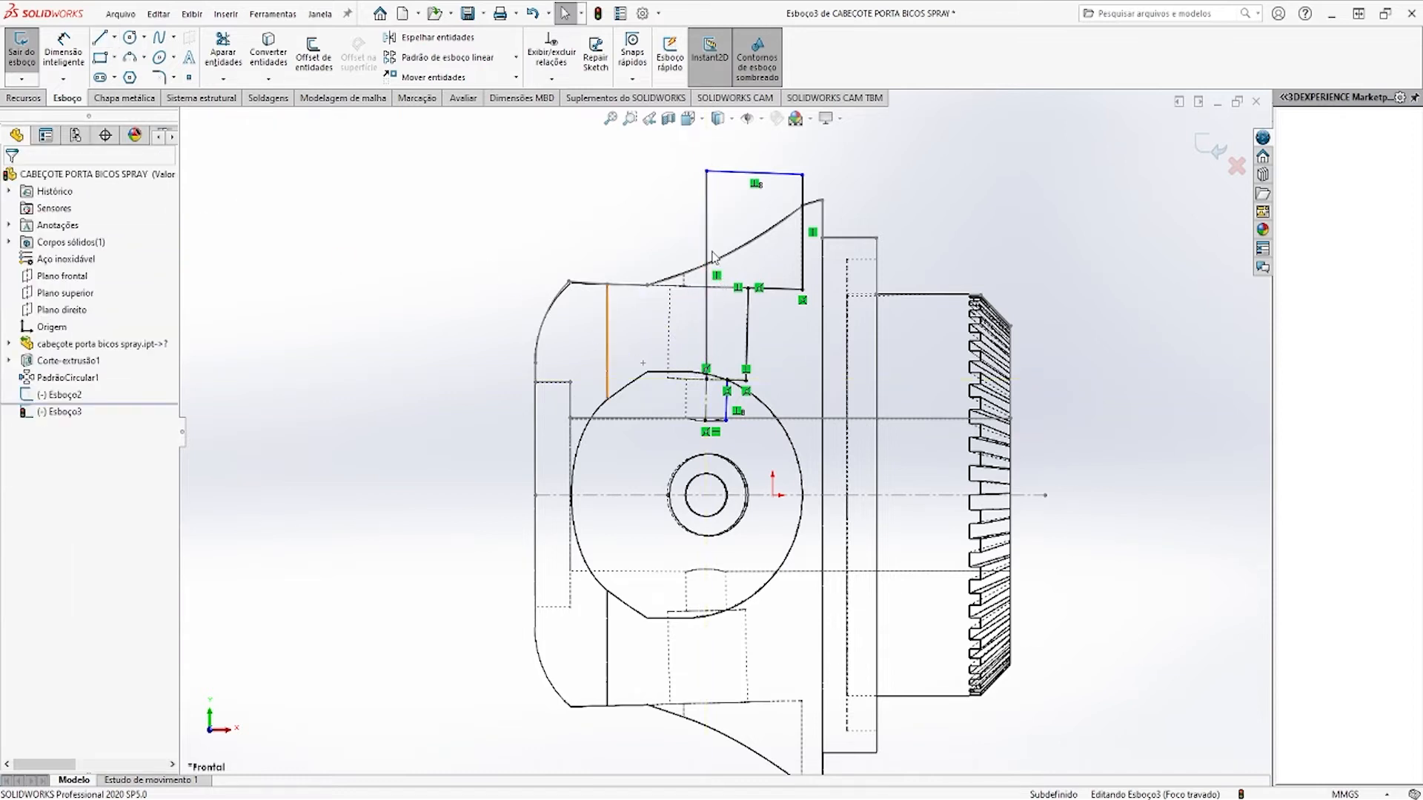
# Convert the profile's long closing line to construction geometry and make it collinear with the small bore's centerline
pyautogui.click(710, 230)
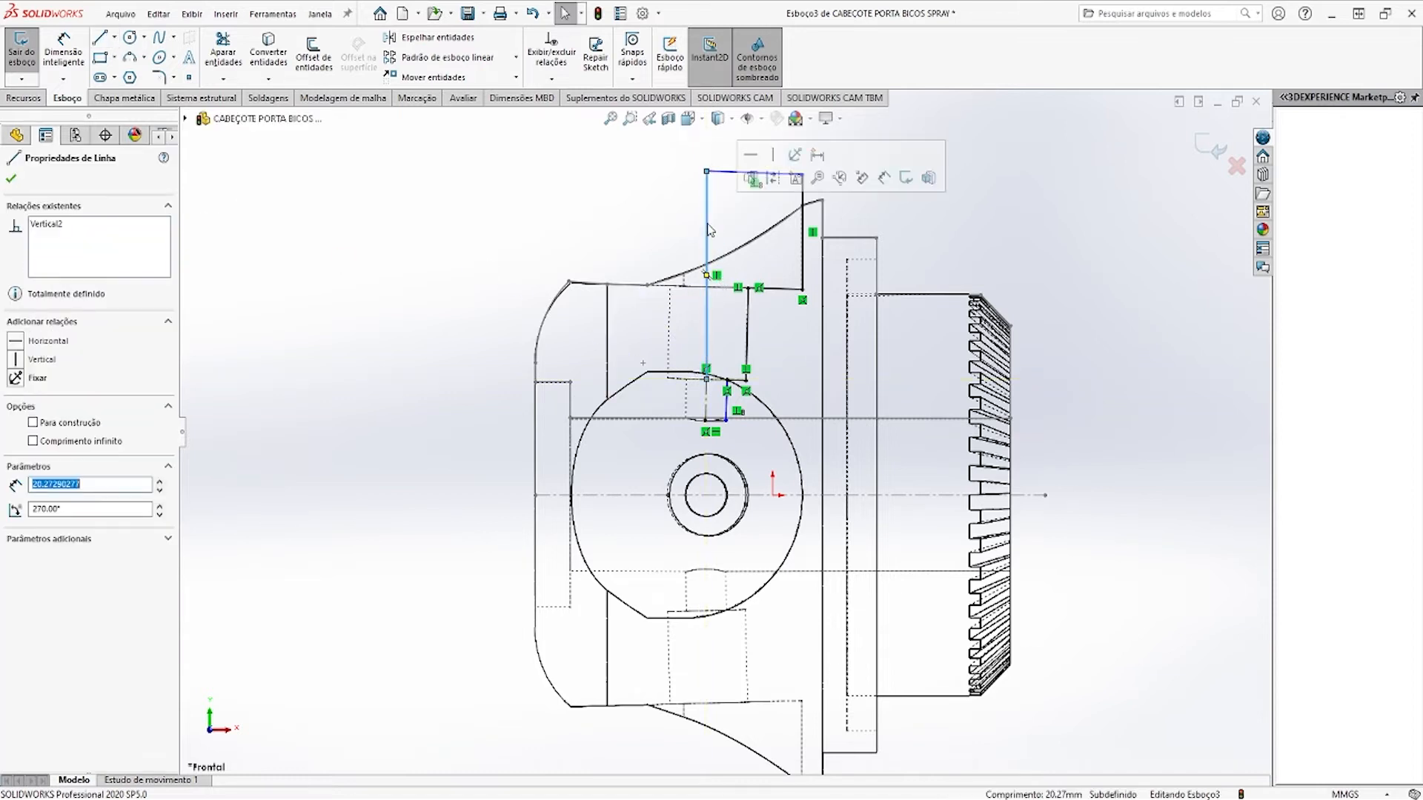
pyautogui.click(33, 423)
pyautogui.press('Escape')
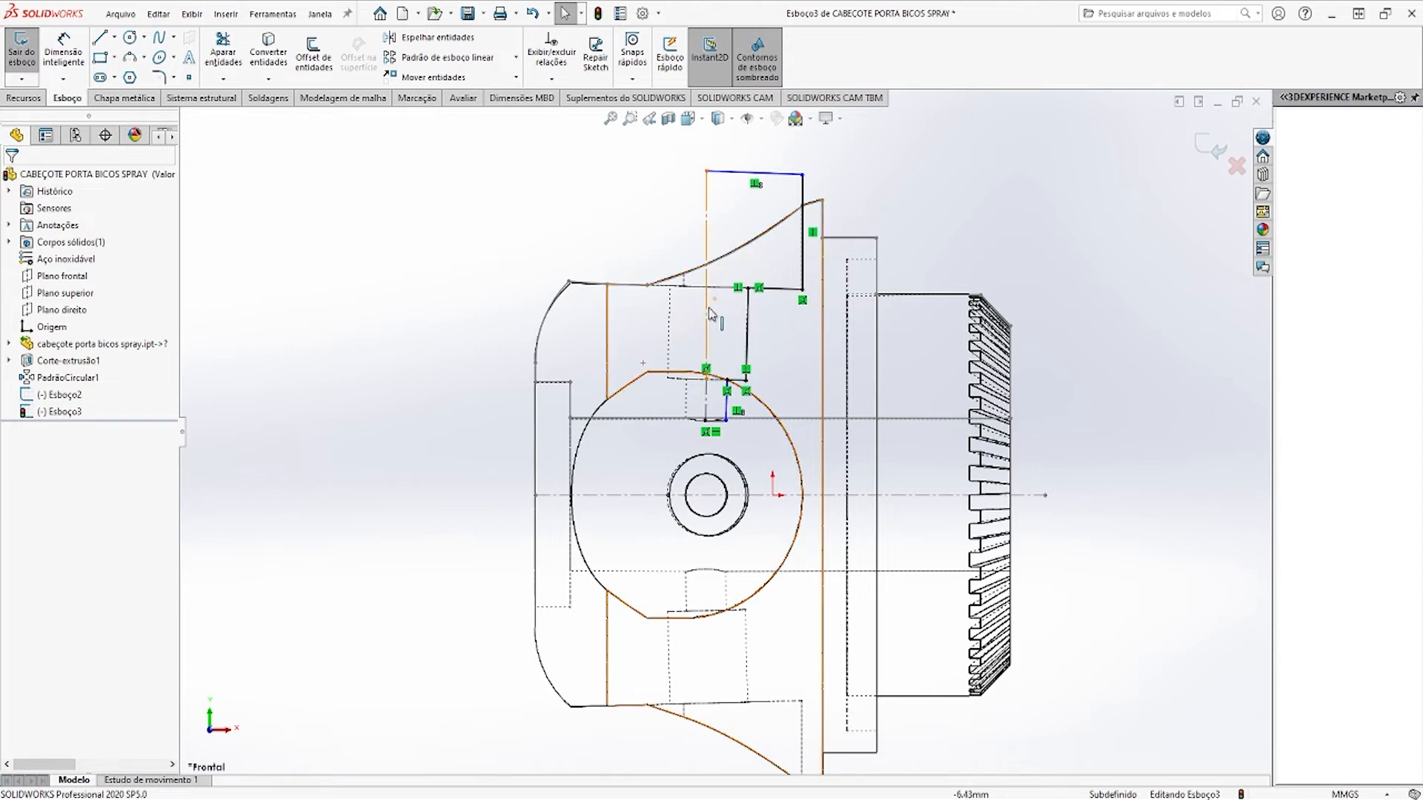
pyautogui.click(706, 330)
pyautogui.keyDown('ctrl'); pyautogui.click(708, 406); pyautogui.keyUp('ctrl')
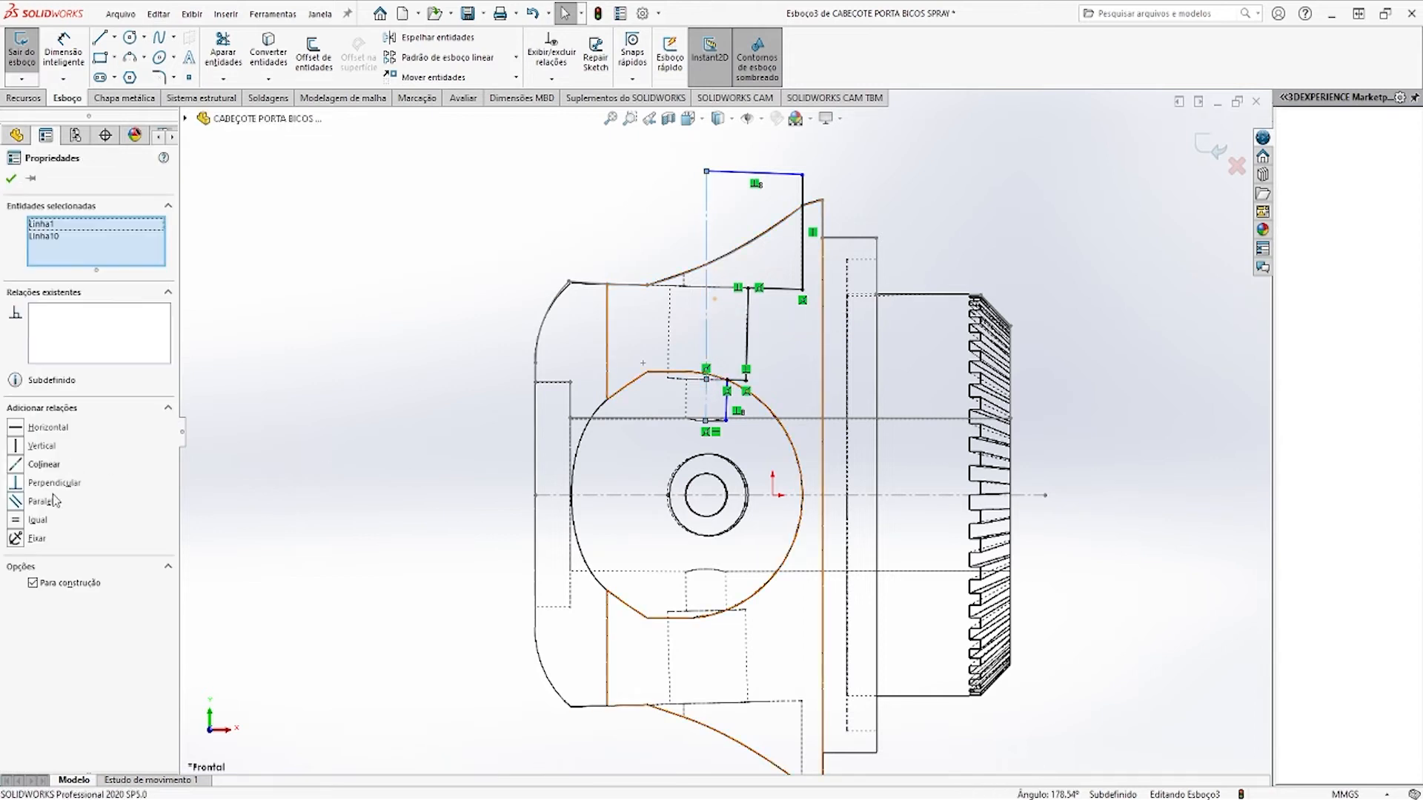
pyautogui.click(18, 465)
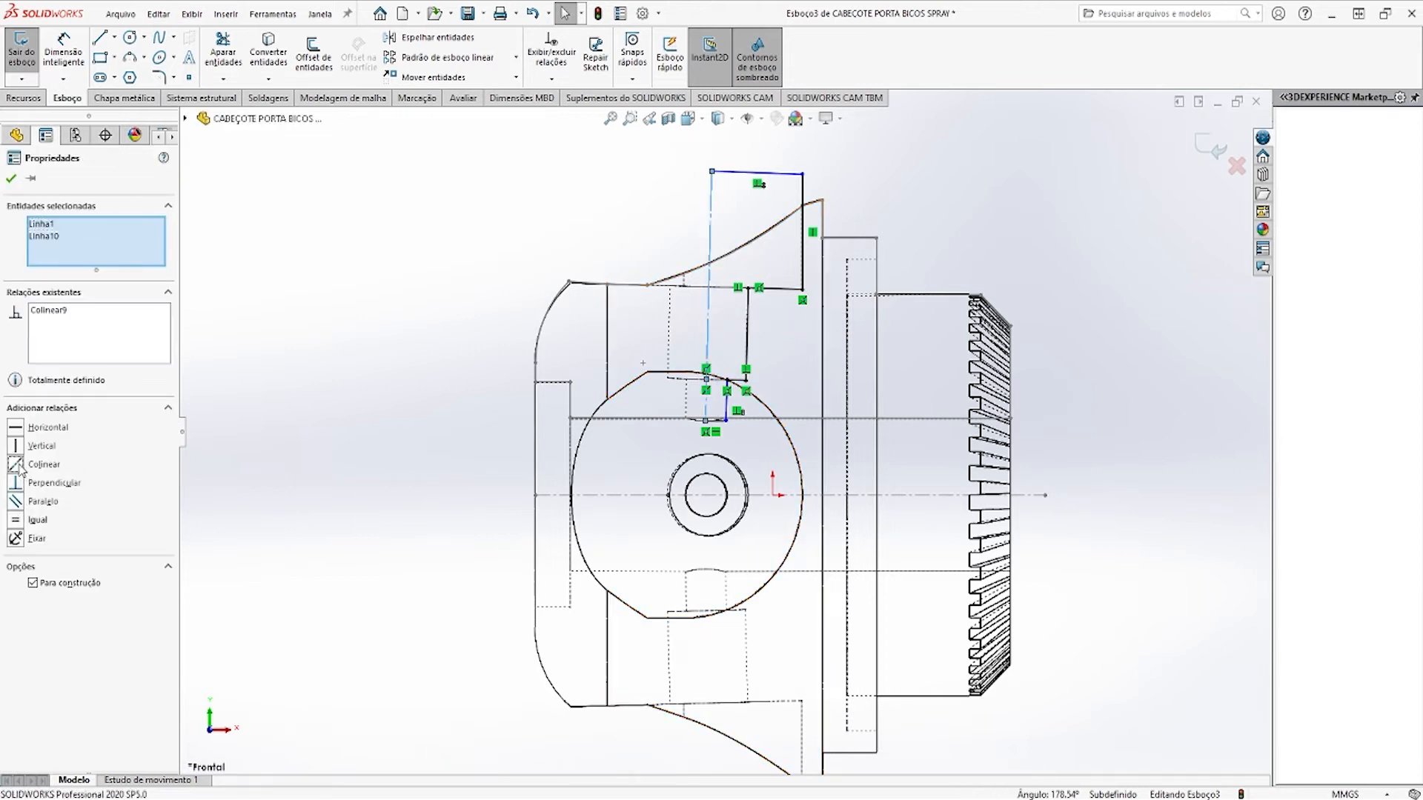
# Copy all lines of the nozzle seat profile in the reference part's sketch
pyautogui.click(478, 222)
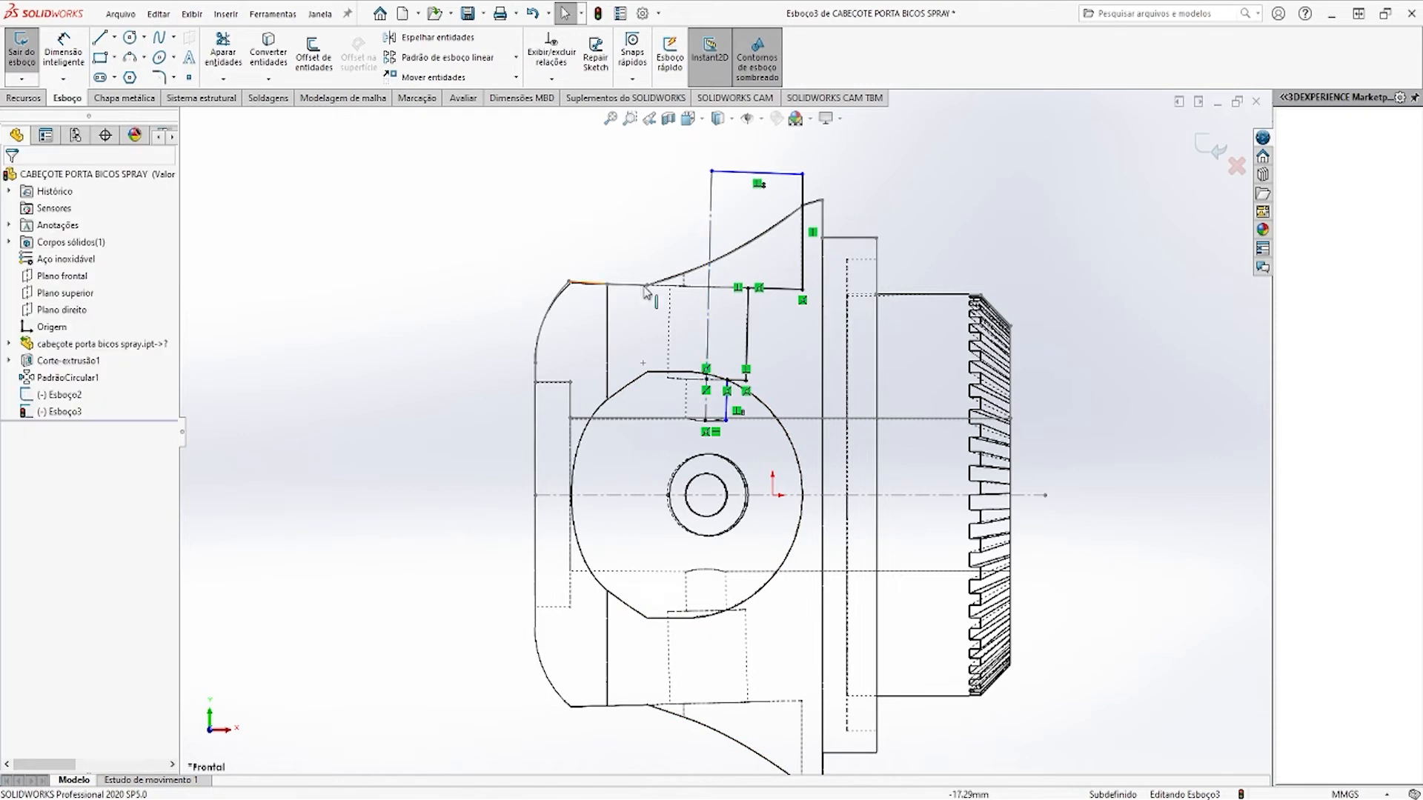
pyautogui.scroll(2, 748, 311)
pyautogui.moveTo(642, 199)
pyautogui.mouseDown()
pyautogui.moveTo(823, 434)
pyautogui.moveTo(834, 471)
pyautogui.mouseUp()
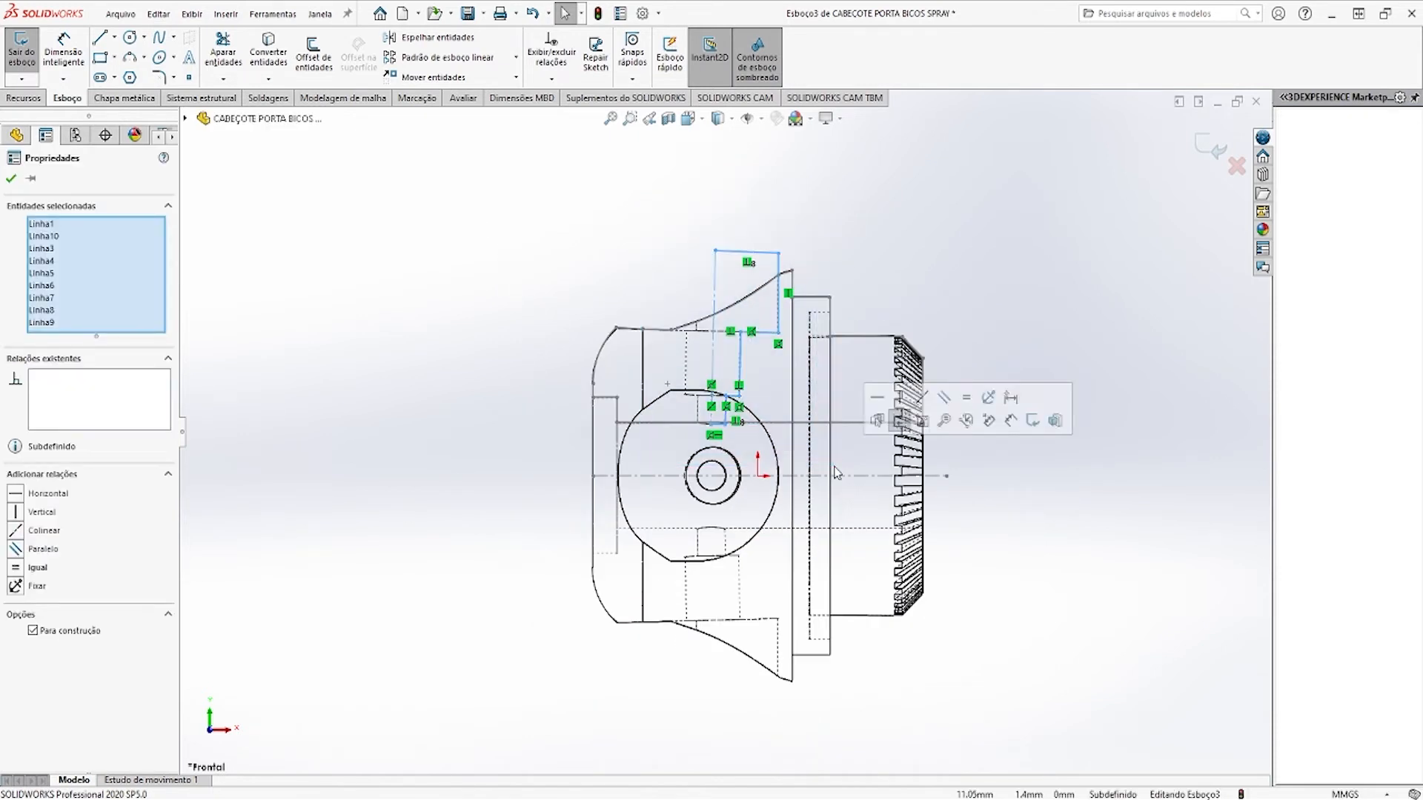
pyautogui.press('Escape')
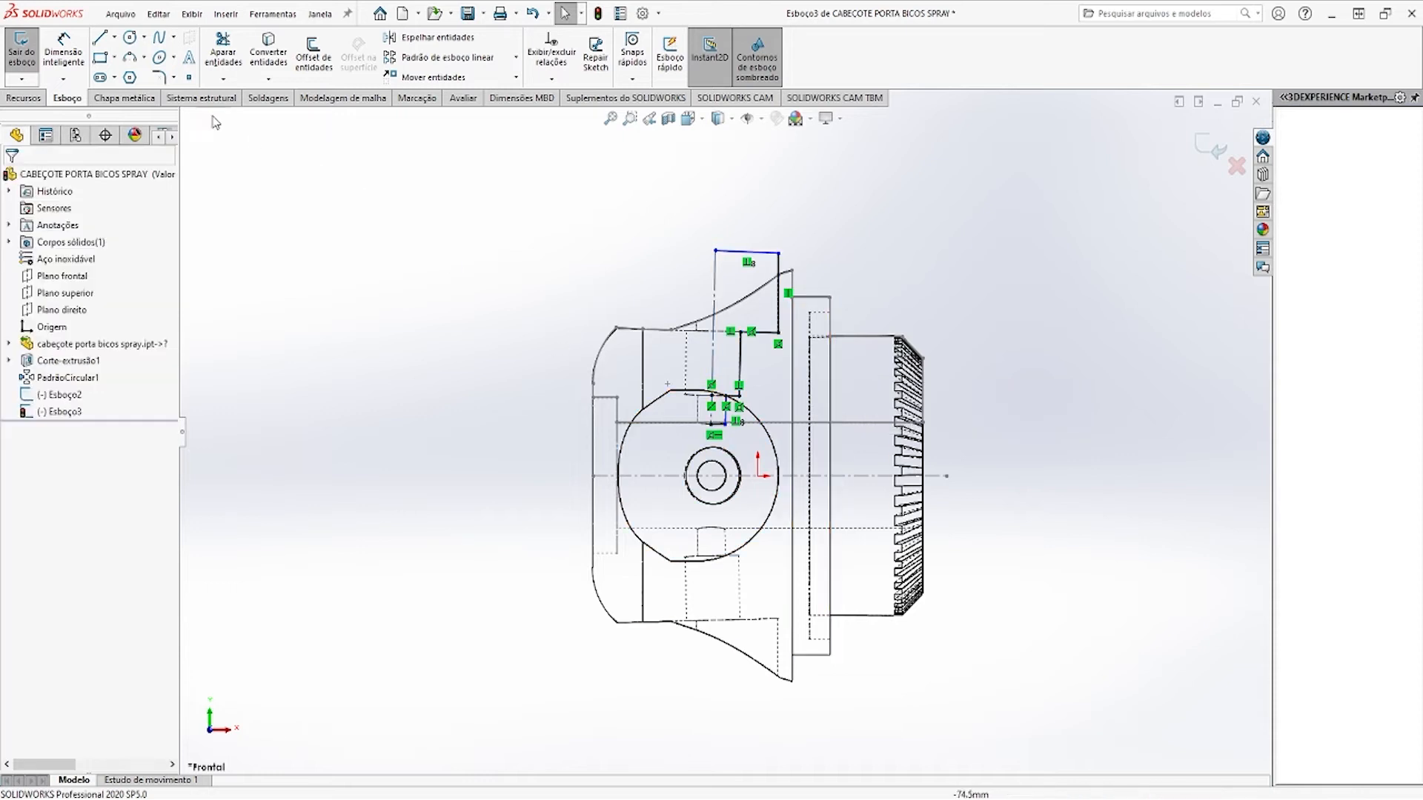
# Measure the horizontal distance from the lower end of the profile's centerline to the body's left end face
pyautogui.click(68, 53)
pyautogui.click(711, 424)
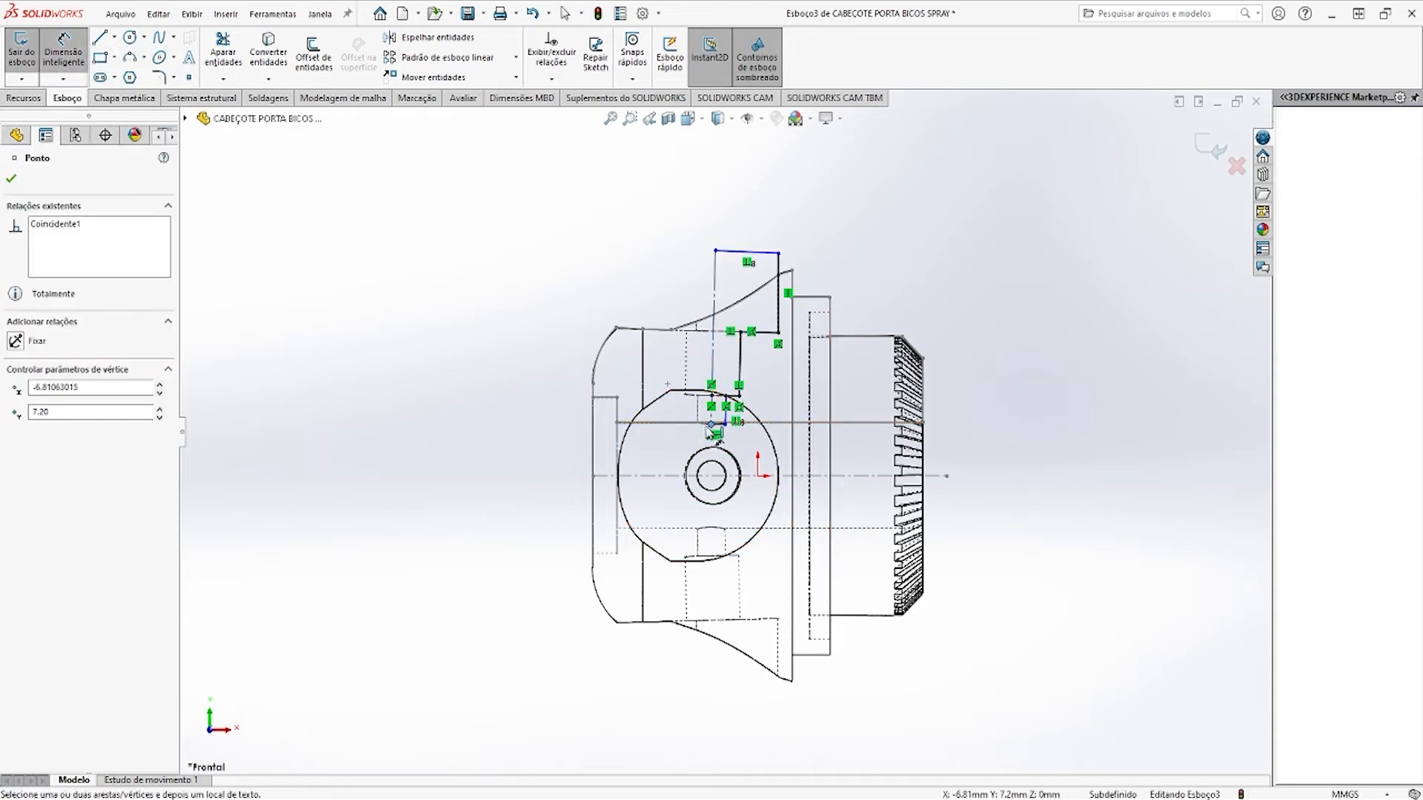
pyautogui.click(593, 443)
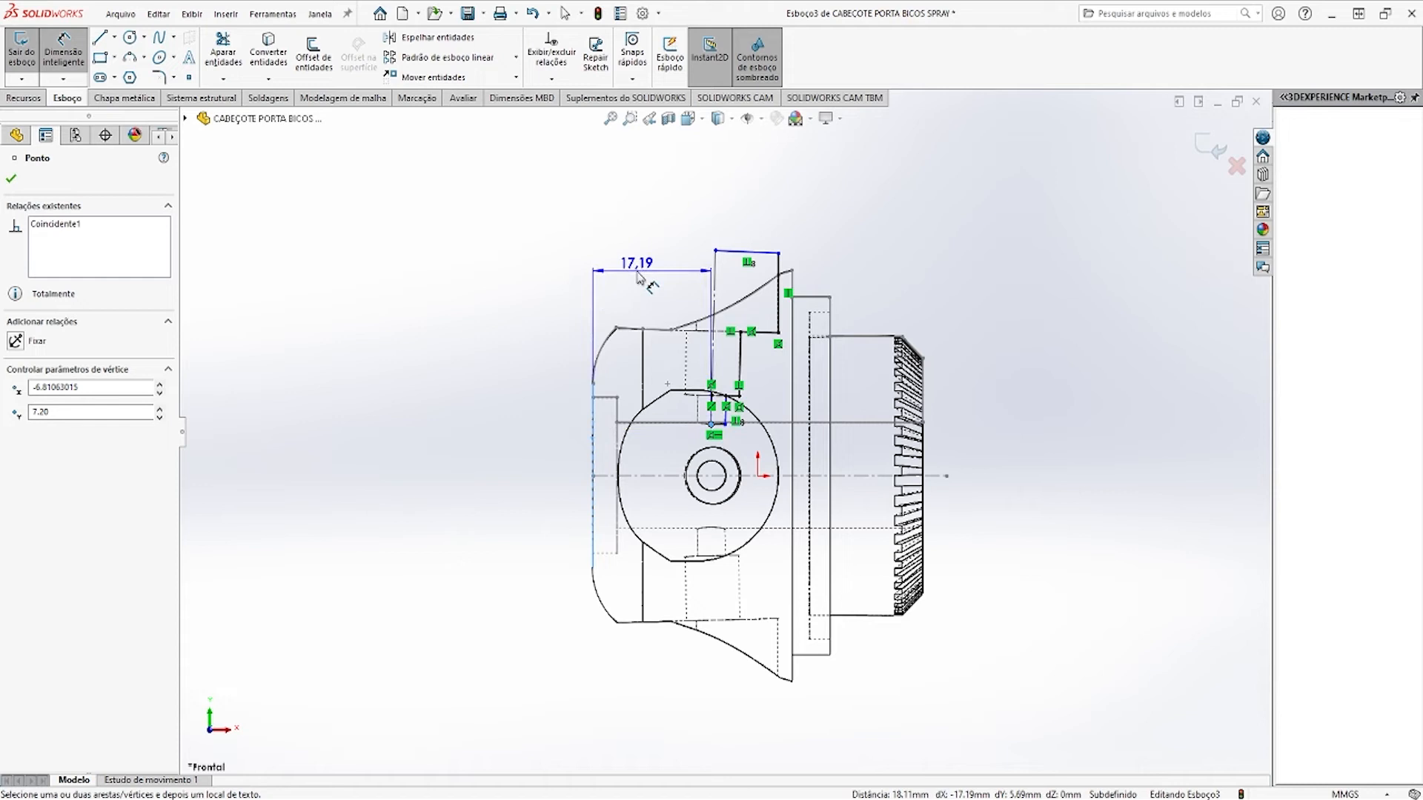
pyautogui.press('Escape')
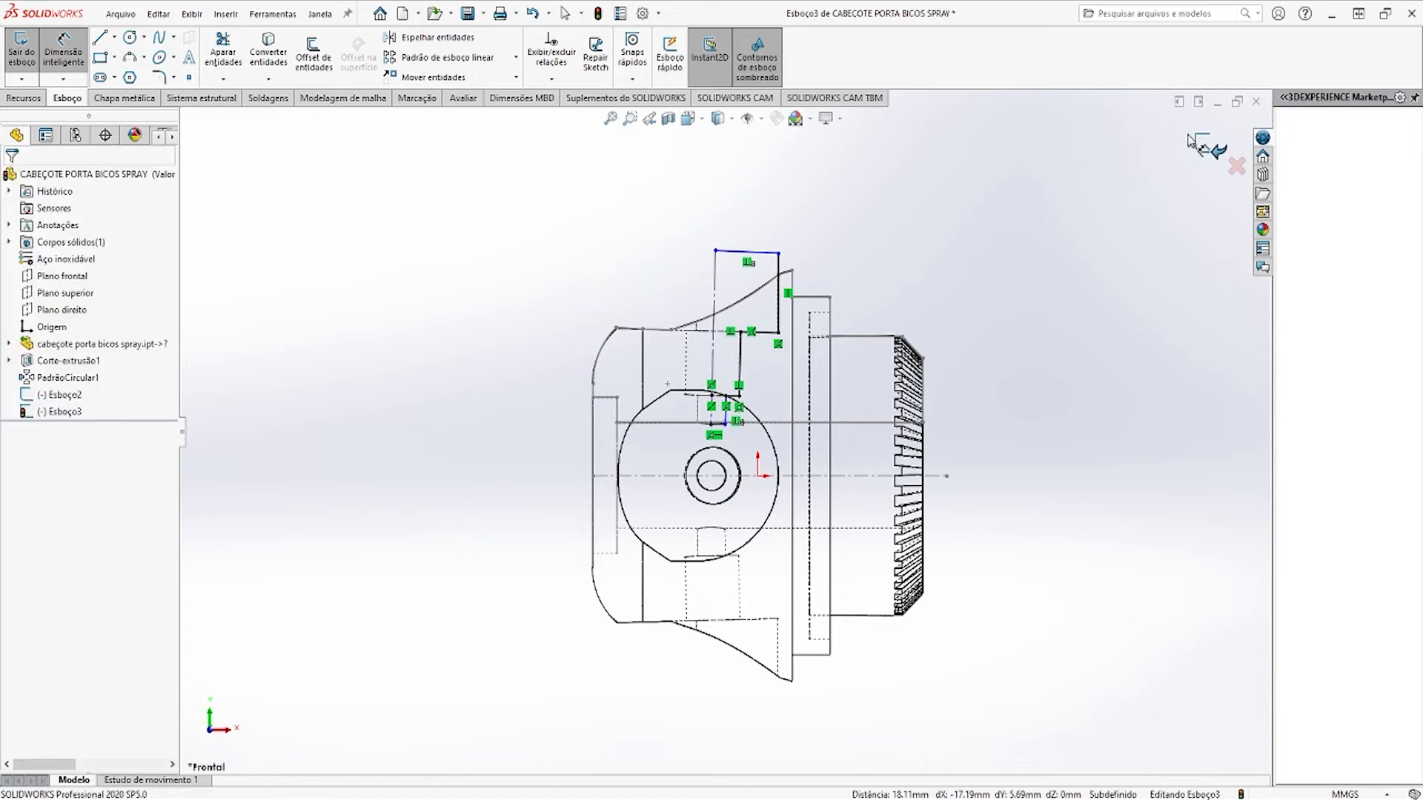
# Paste the copied nozzle seat profile into a new sketch on Plano frontal of Peça1
pyautogui.click(1209, 145)
pyautogui.click(1218, 102)
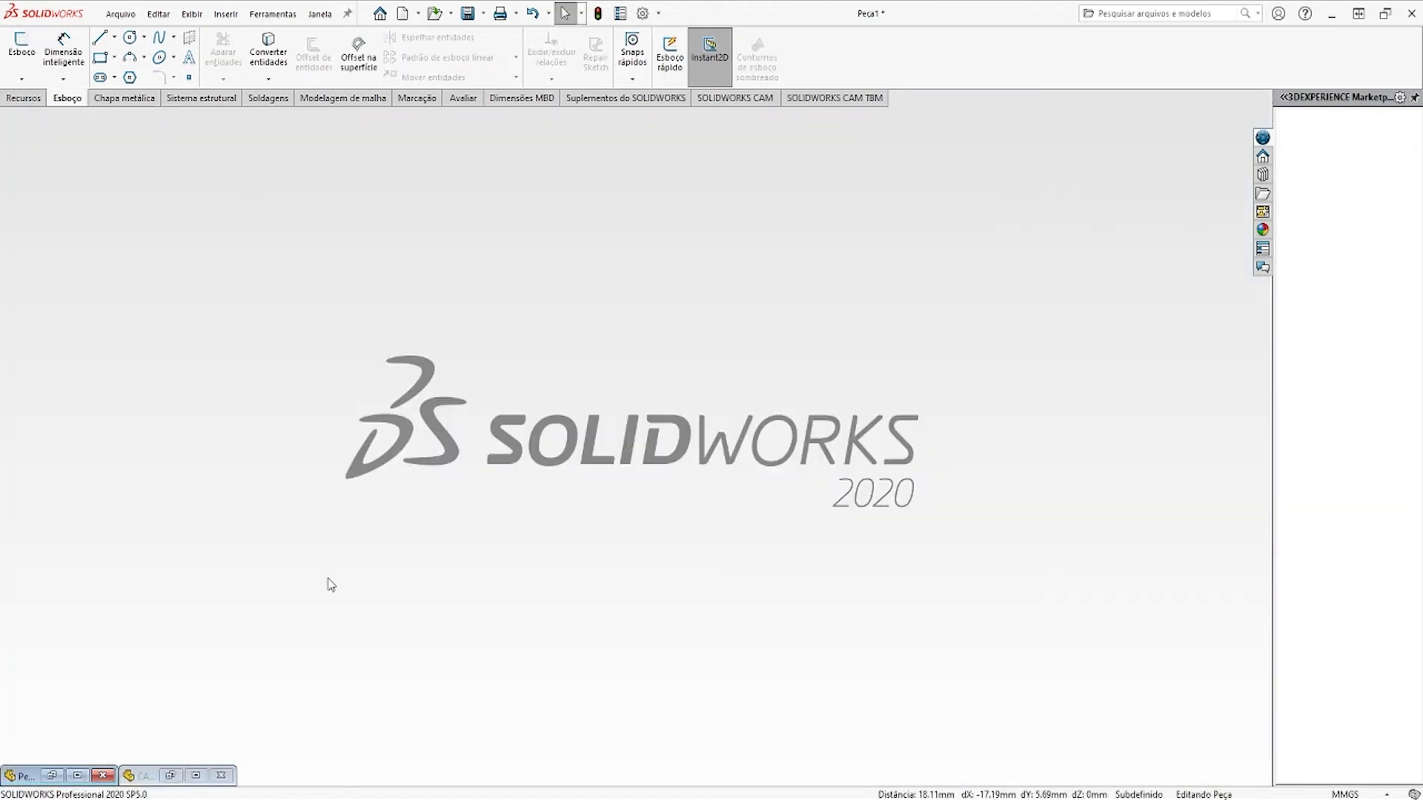
pyautogui.click(75, 778)
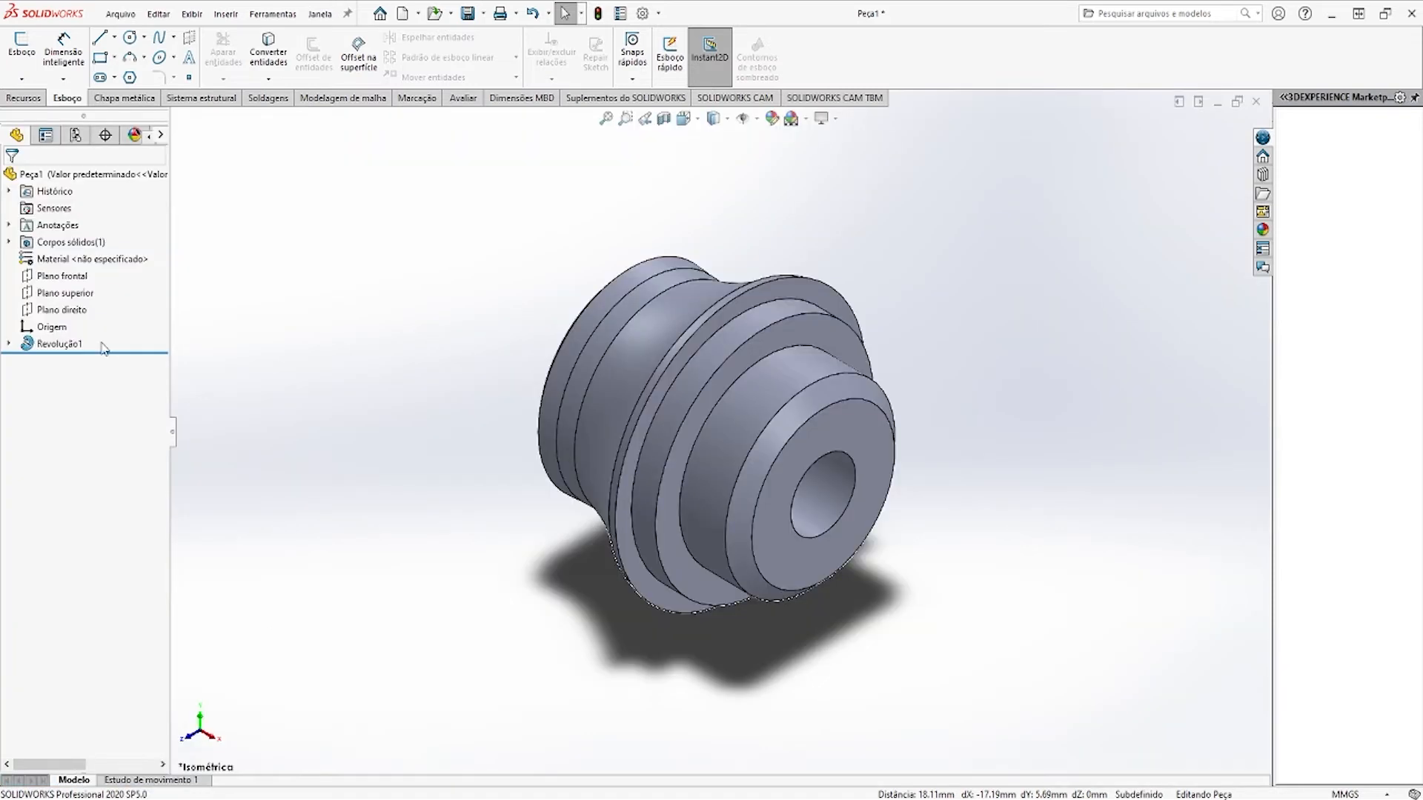
pyautogui.click(66, 277)
pyautogui.click(80, 250)
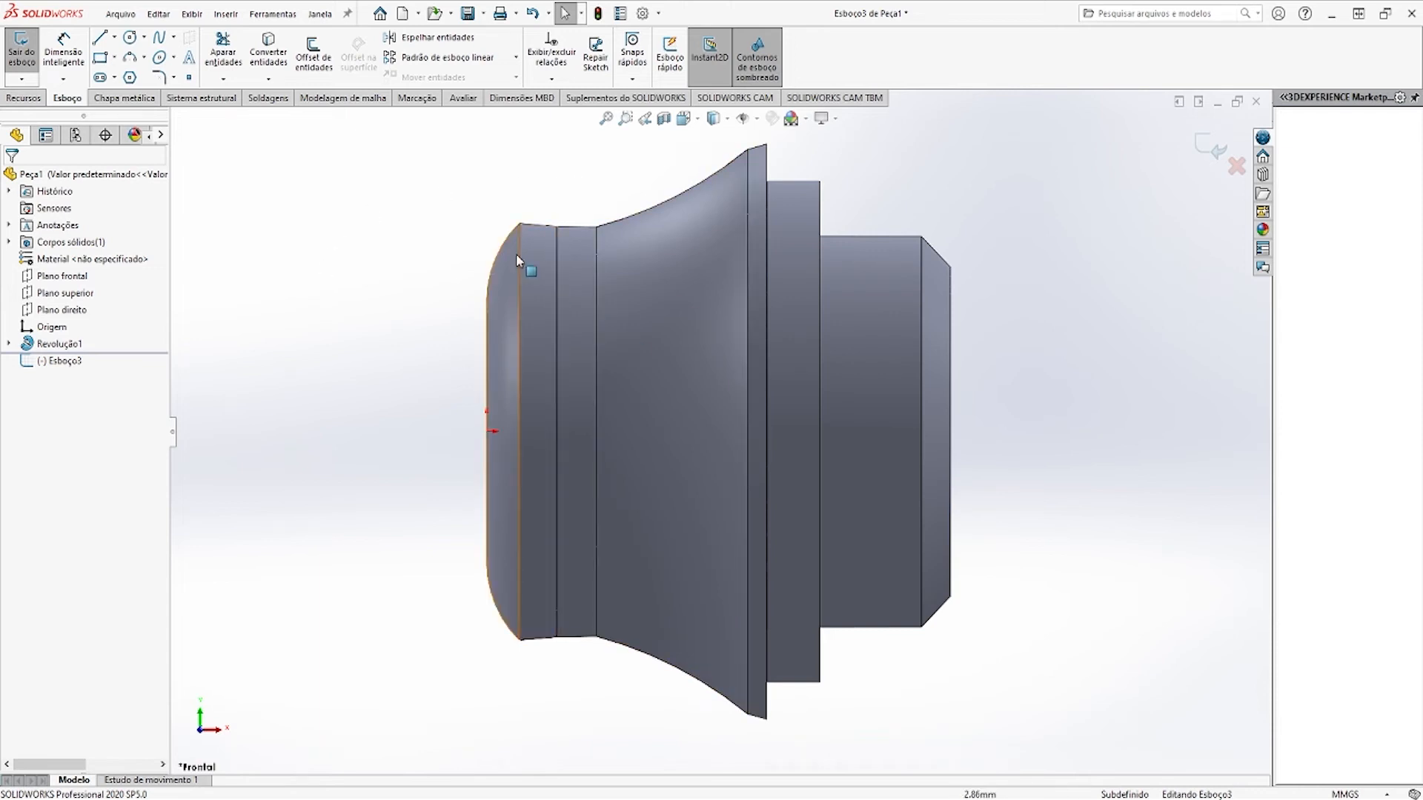
pyautogui.hotkey('ctrl', 'v')
pyautogui.click(390, 307)
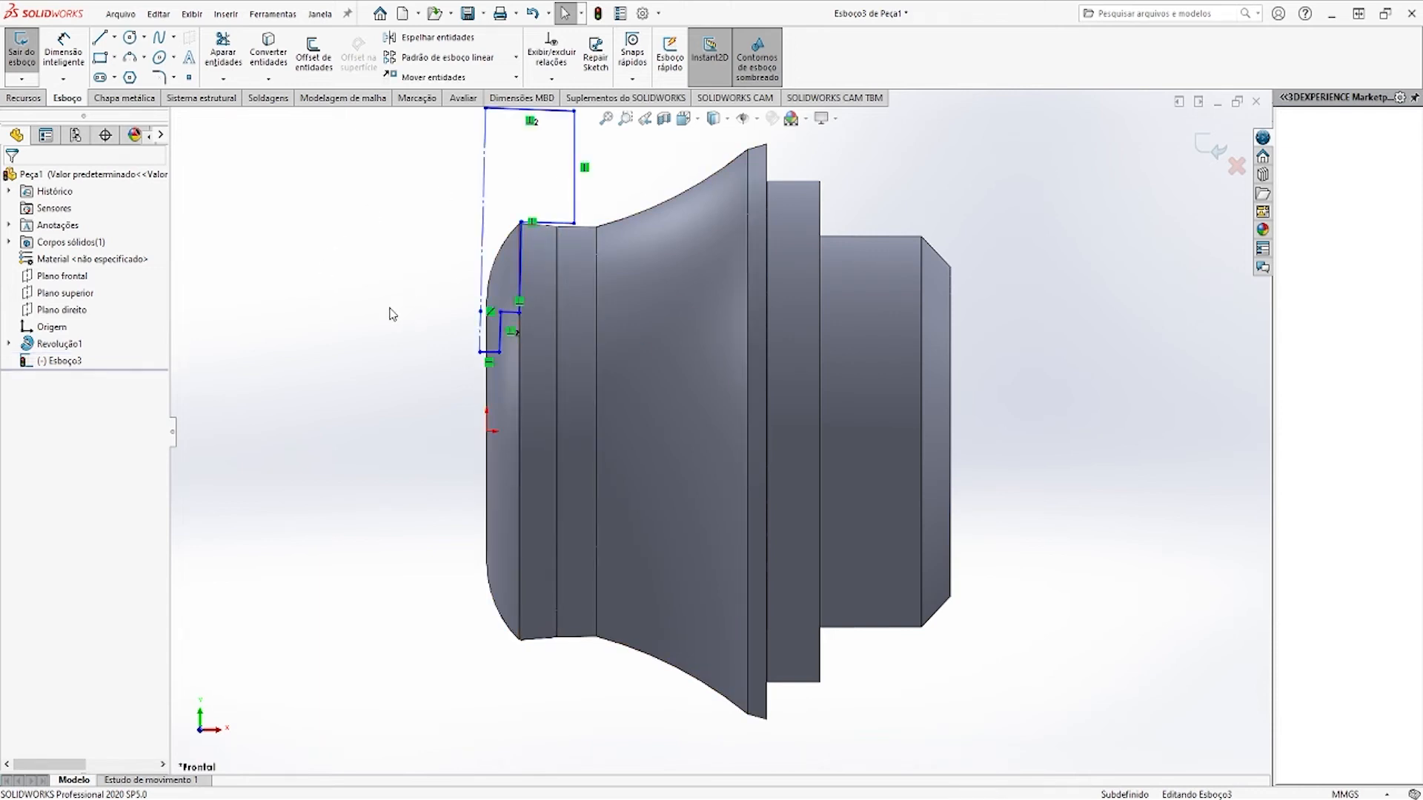
# Move the entire pasted profile from its lower centerline end to the empty space above and left of the body
pyautogui.scroll(3, 443, 346)
pyautogui.moveTo(491, 180); pyautogui.dragTo(677, 431)
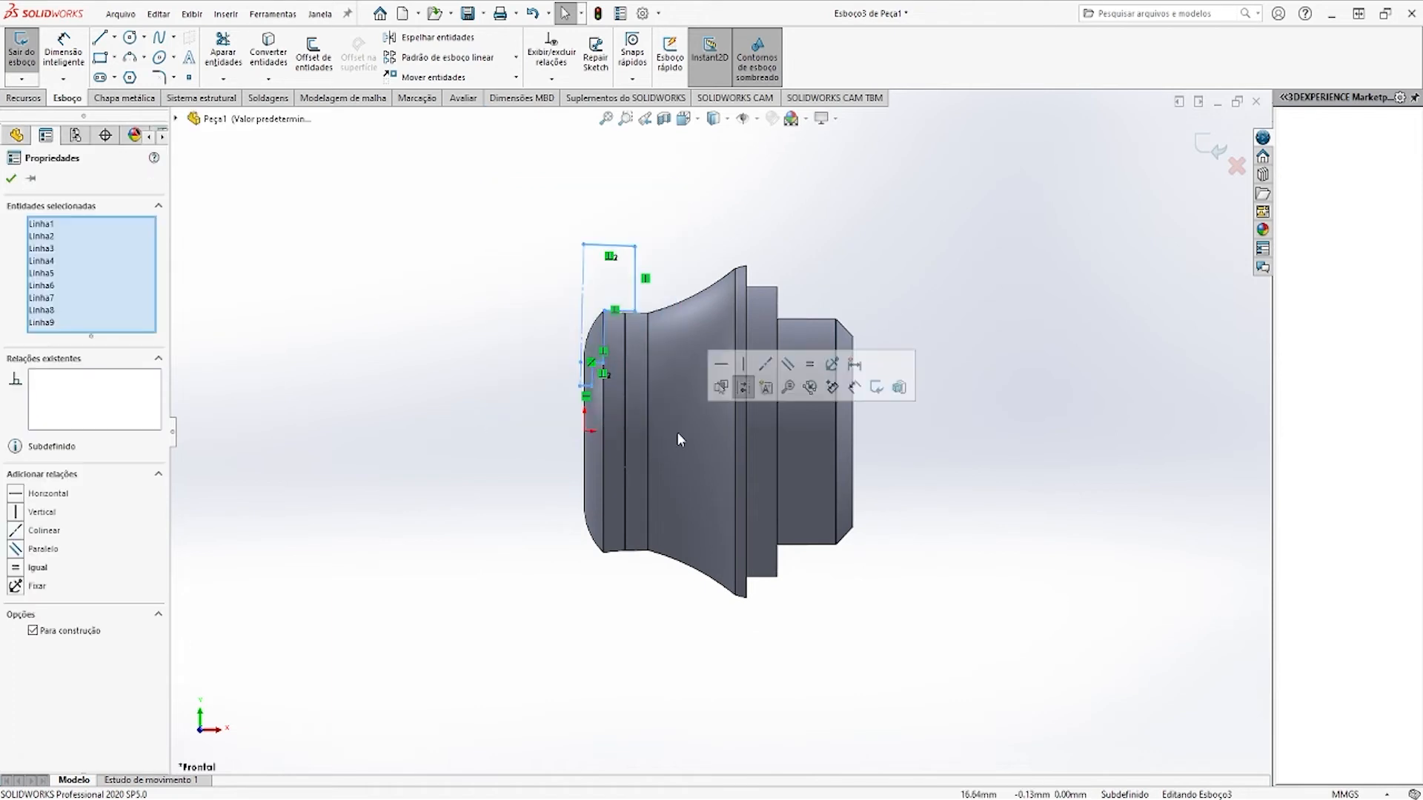
pyautogui.click(434, 77)
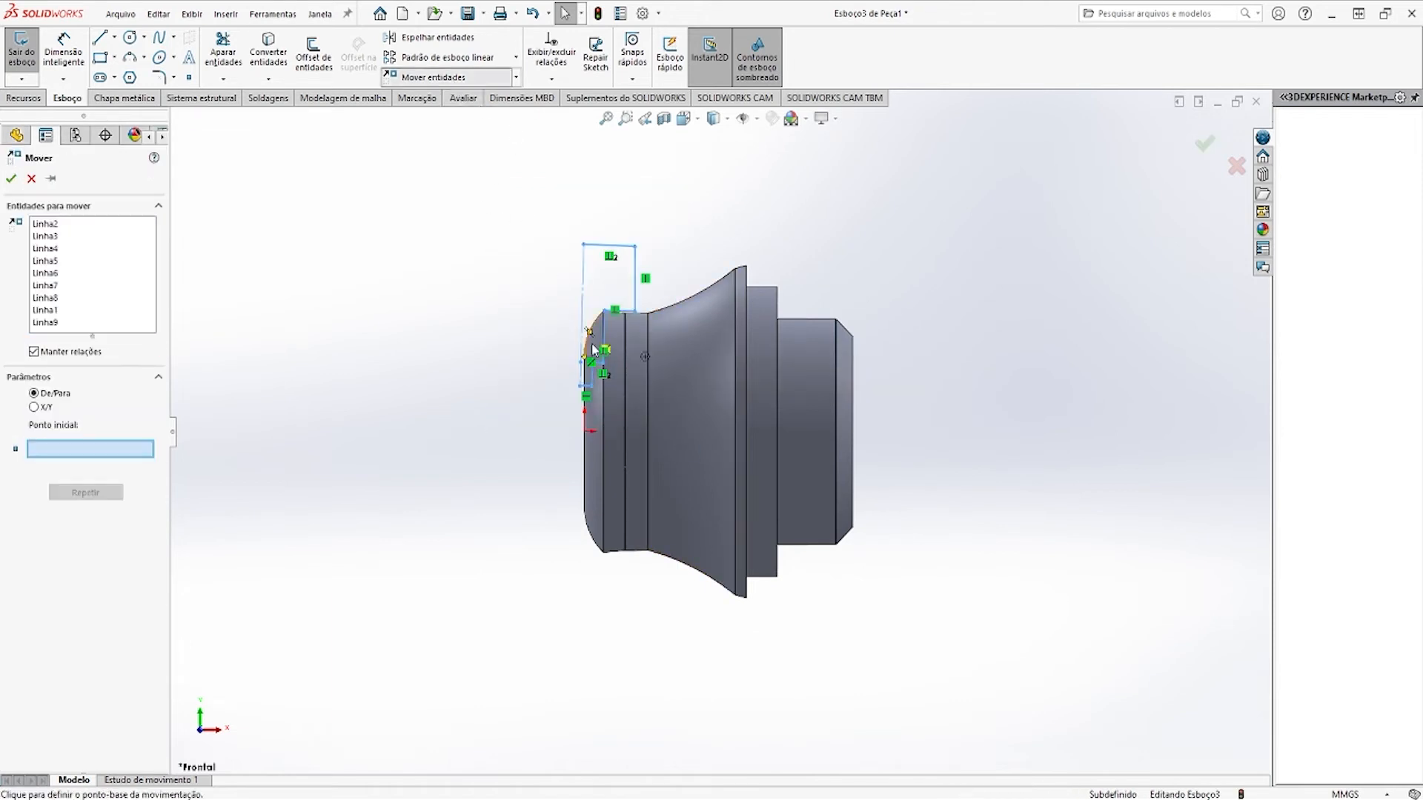
pyautogui.click(581, 386)
pyautogui.click(450, 295)
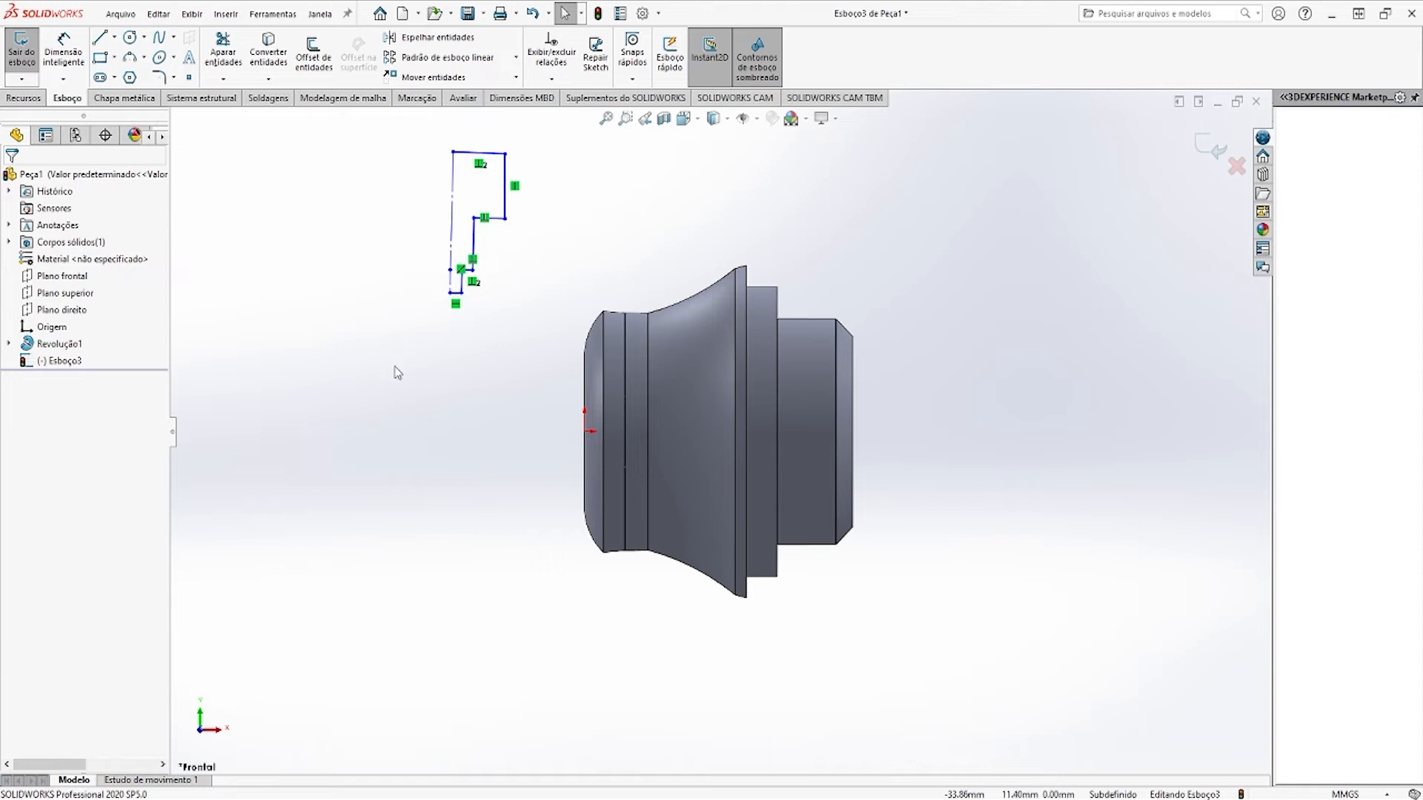
# Display the body as wireframe with hidden lines visible and place a sketch point inside it, above the central bore
pyautogui.click(727, 119)
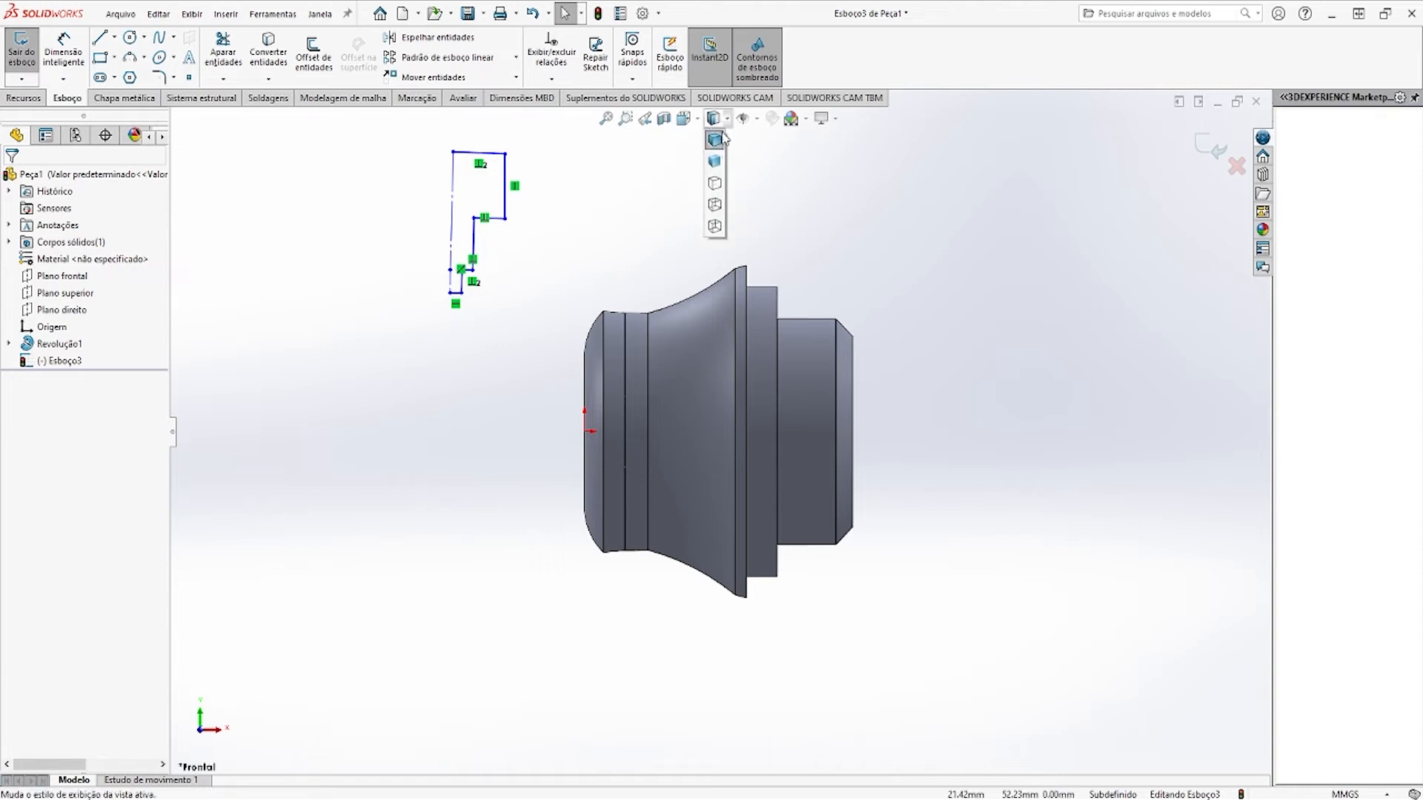
pyautogui.click(715, 203)
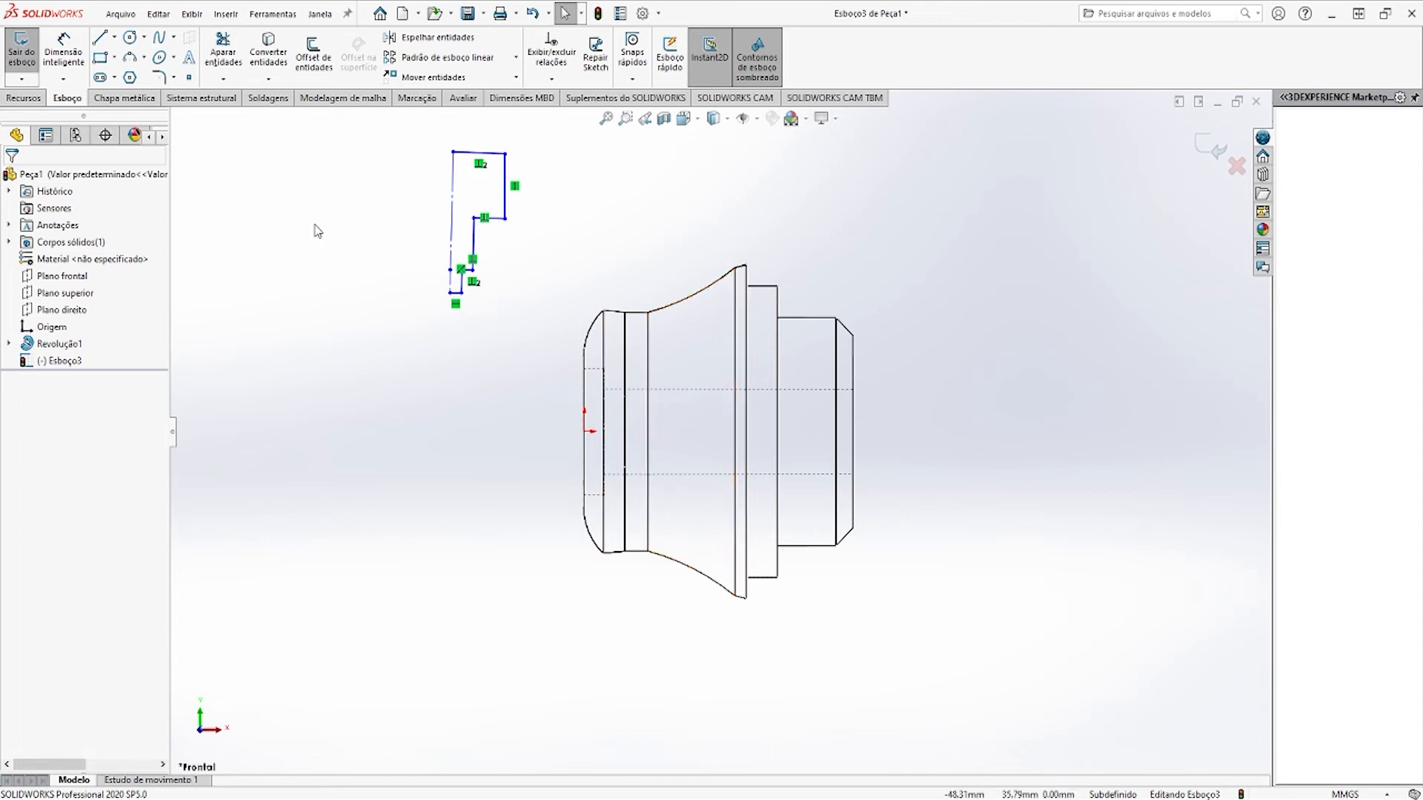
pyautogui.click(189, 77)
pyautogui.click(676, 377)
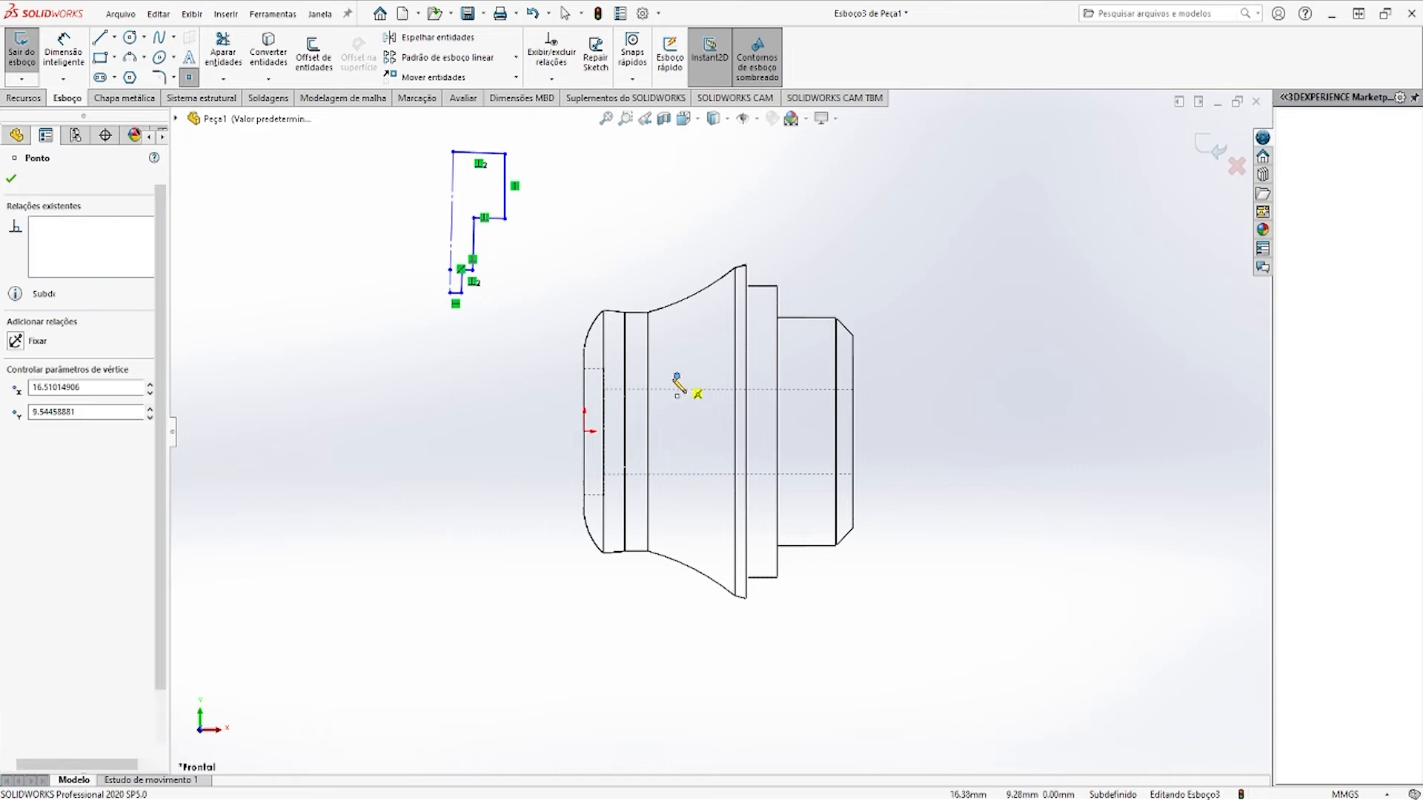
pyautogui.press('Escape')
# Dimension the sketch point horizontally from the body's left end face and set the distance to 17,19 mm
pyautogui.click(64, 61)
pyautogui.click(676, 376)
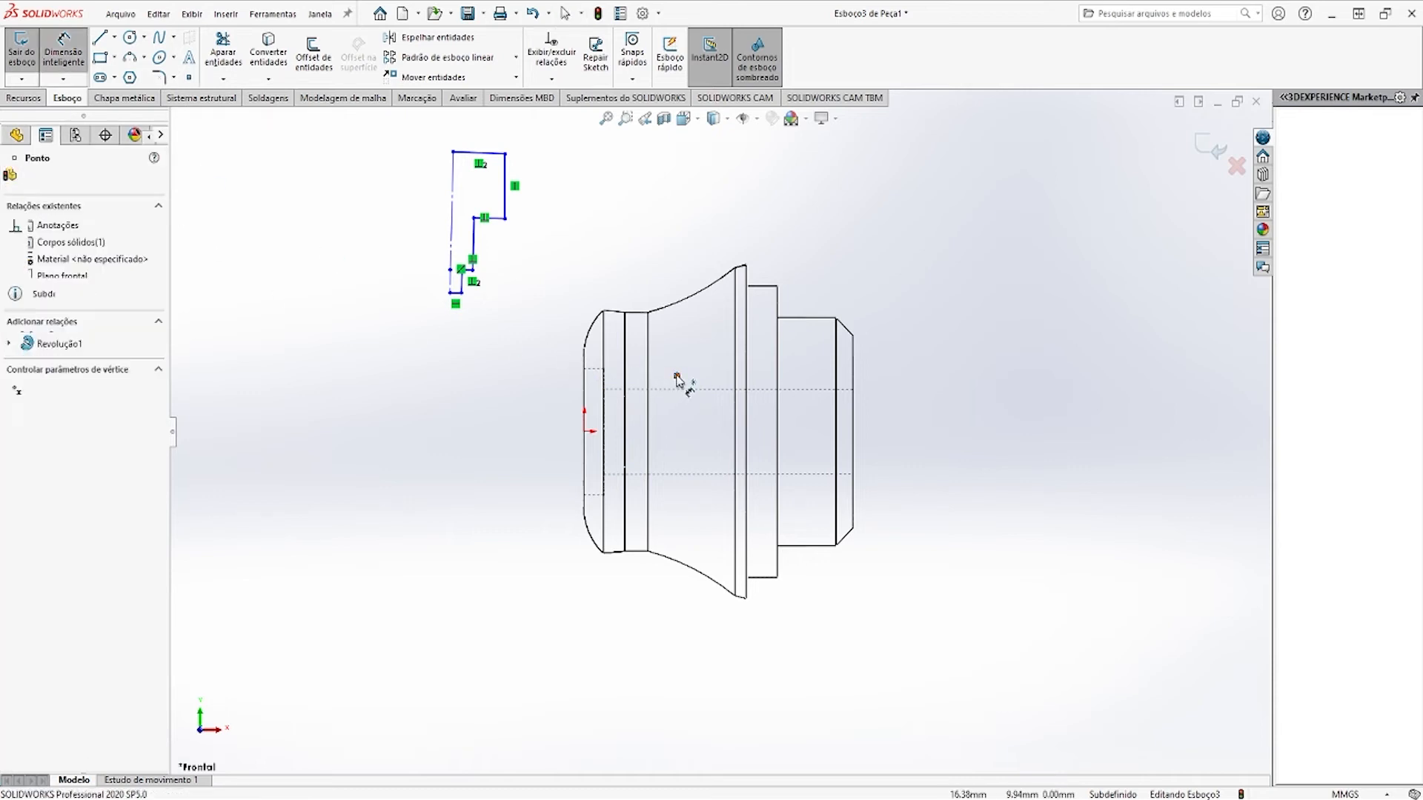
pyautogui.click(586, 408)
pyautogui.click(616, 266)
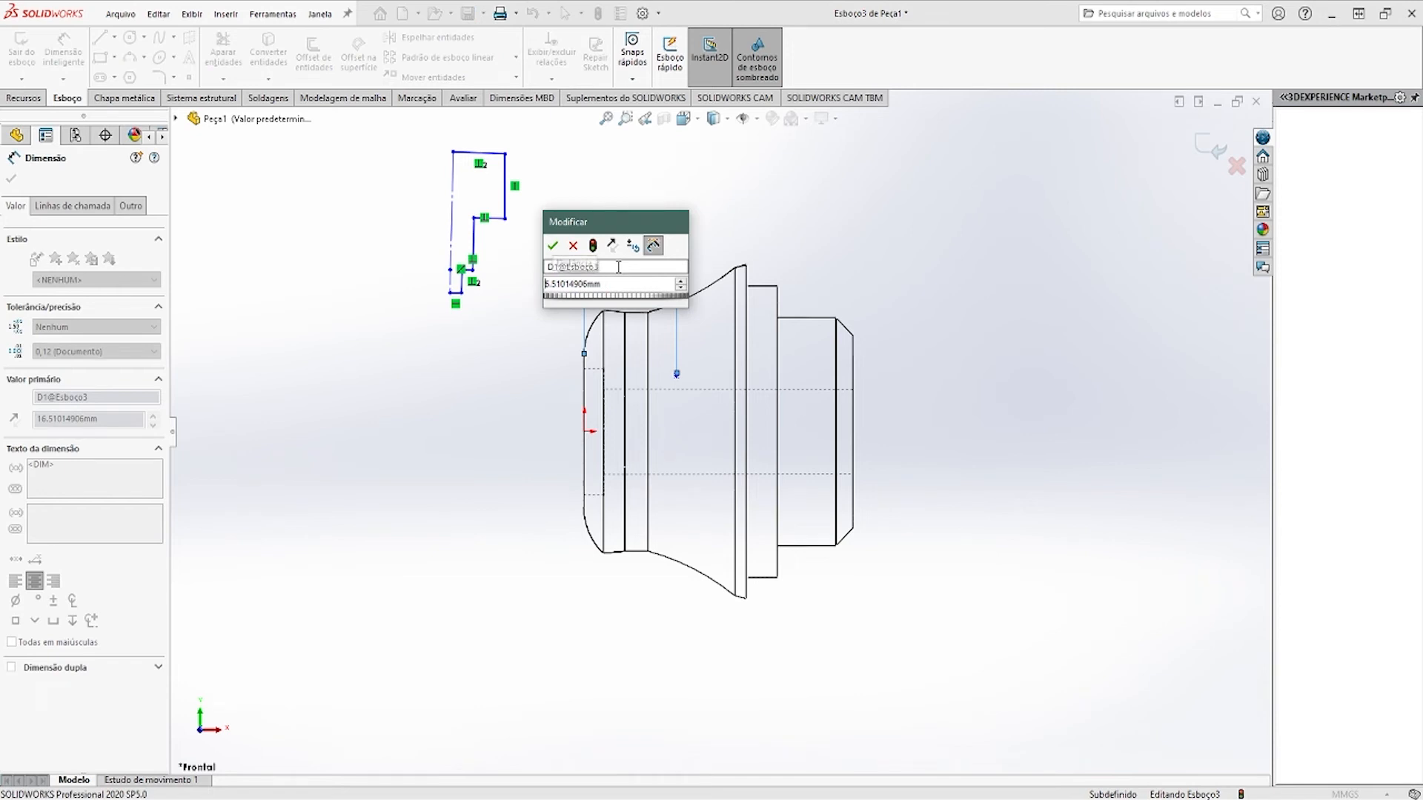
pyautogui.press('Return')
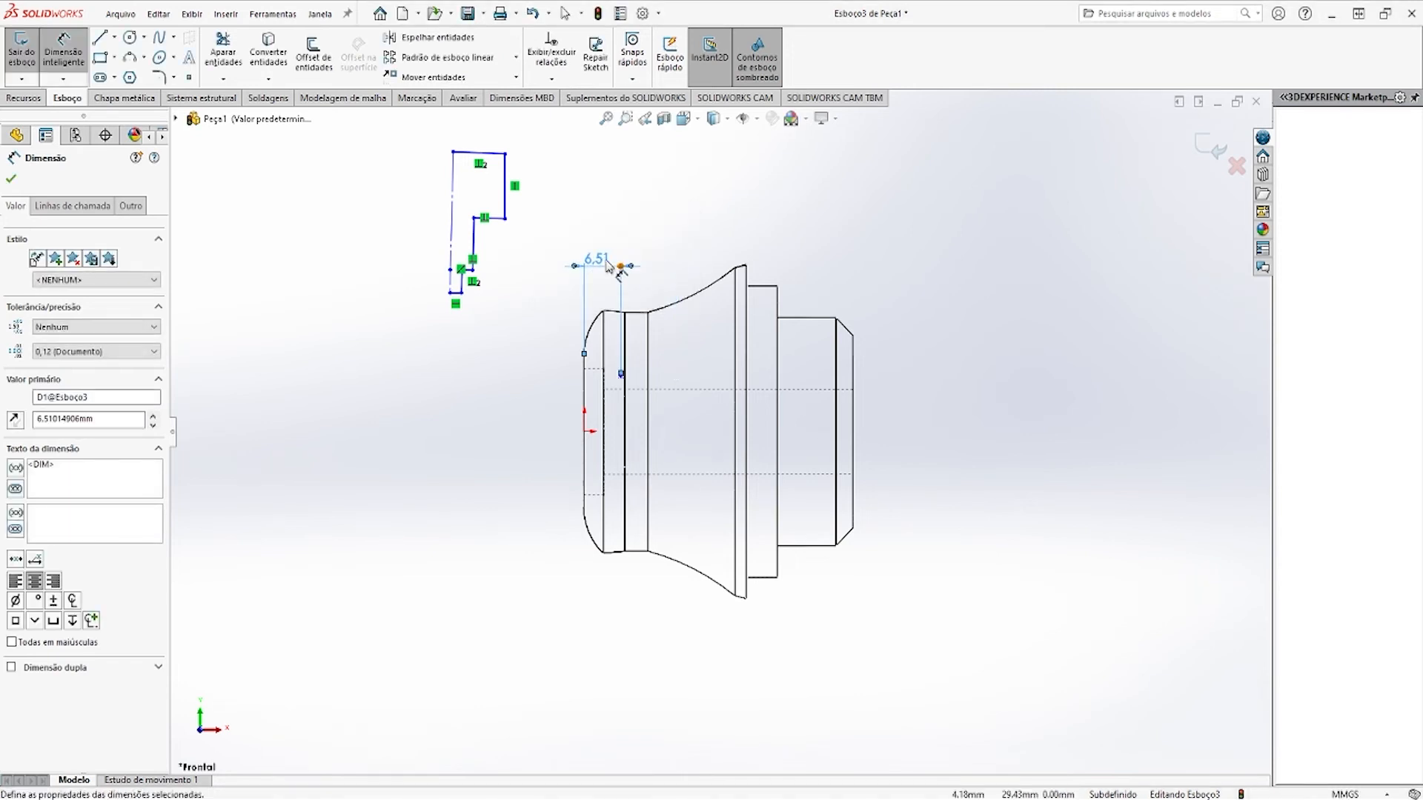
pyautogui.doubleClick(604, 259)
pyautogui.press('End')
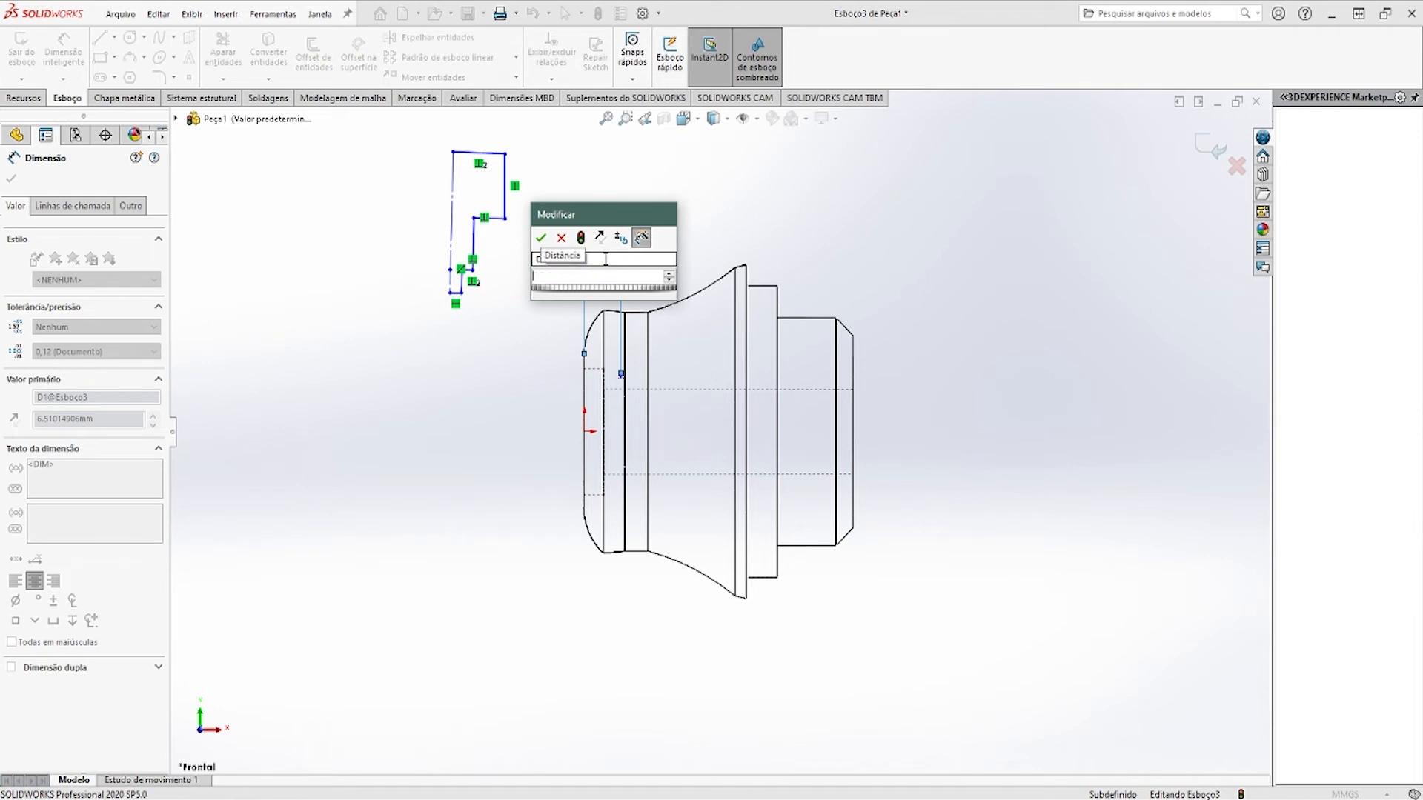
pyautogui.write('1')
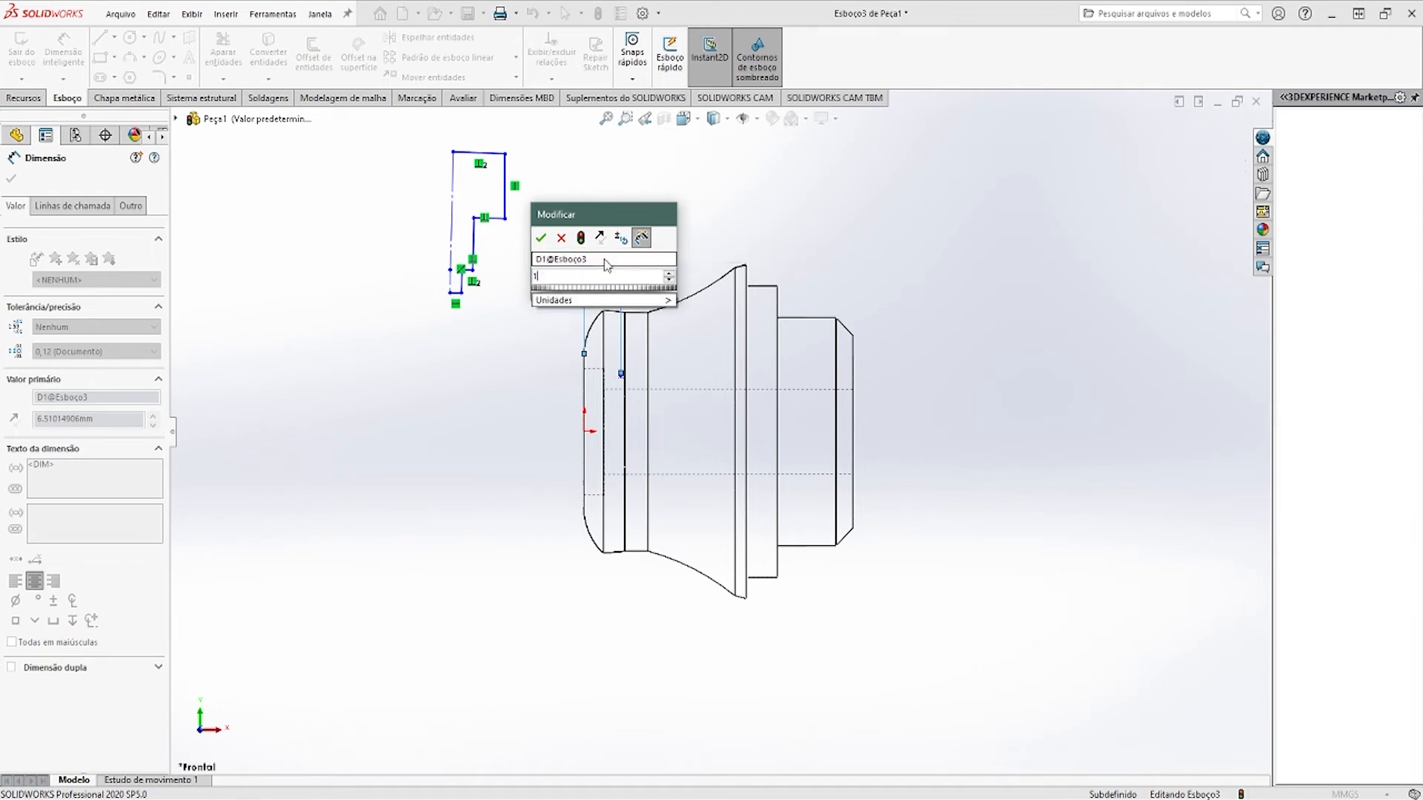
pyautogui.write('7,19')
pyautogui.click(541, 238)
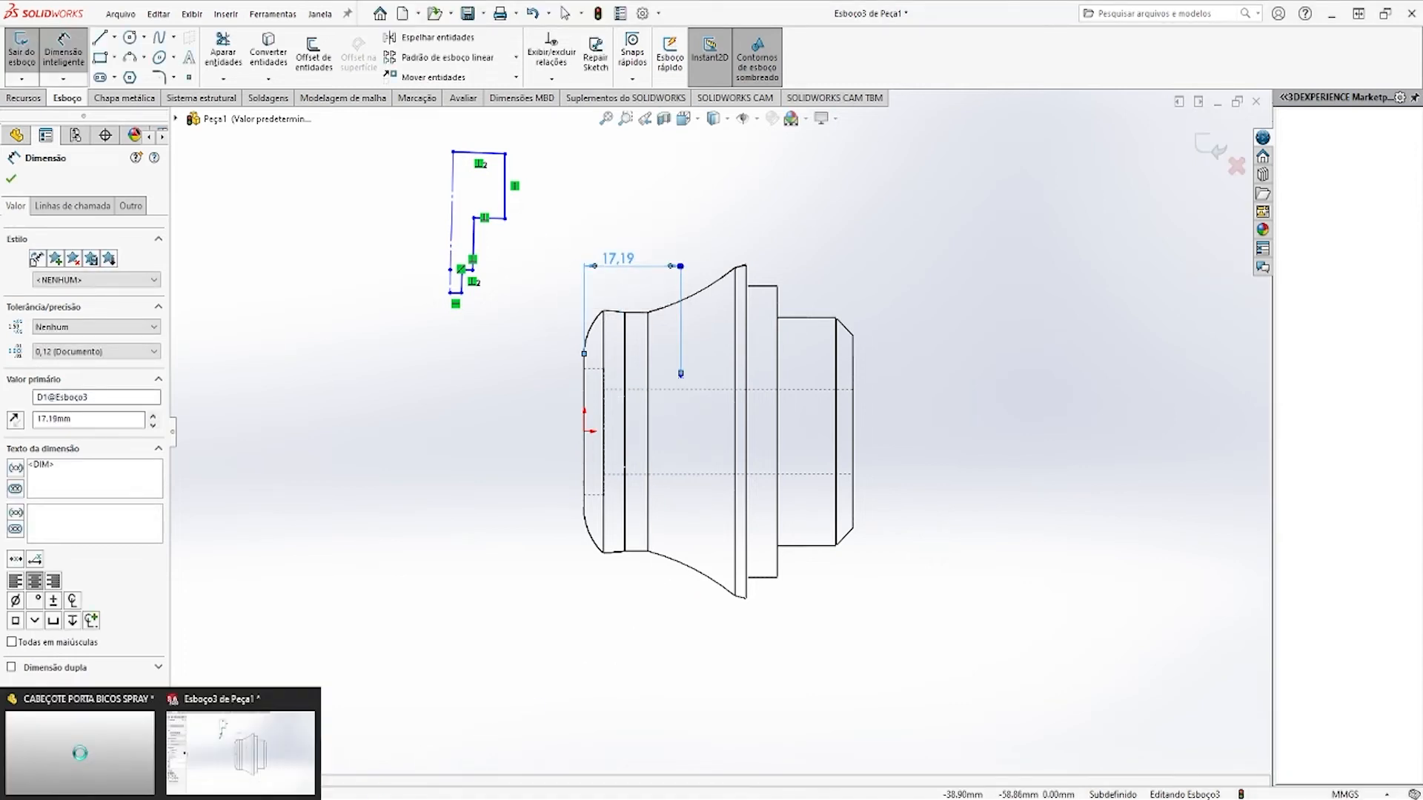
# Reopen the profile sketch in the reference part and measure the horizontal and vertical distances from the profile's lower centerline end to the axis endpoint
pyautogui.click(80, 753)
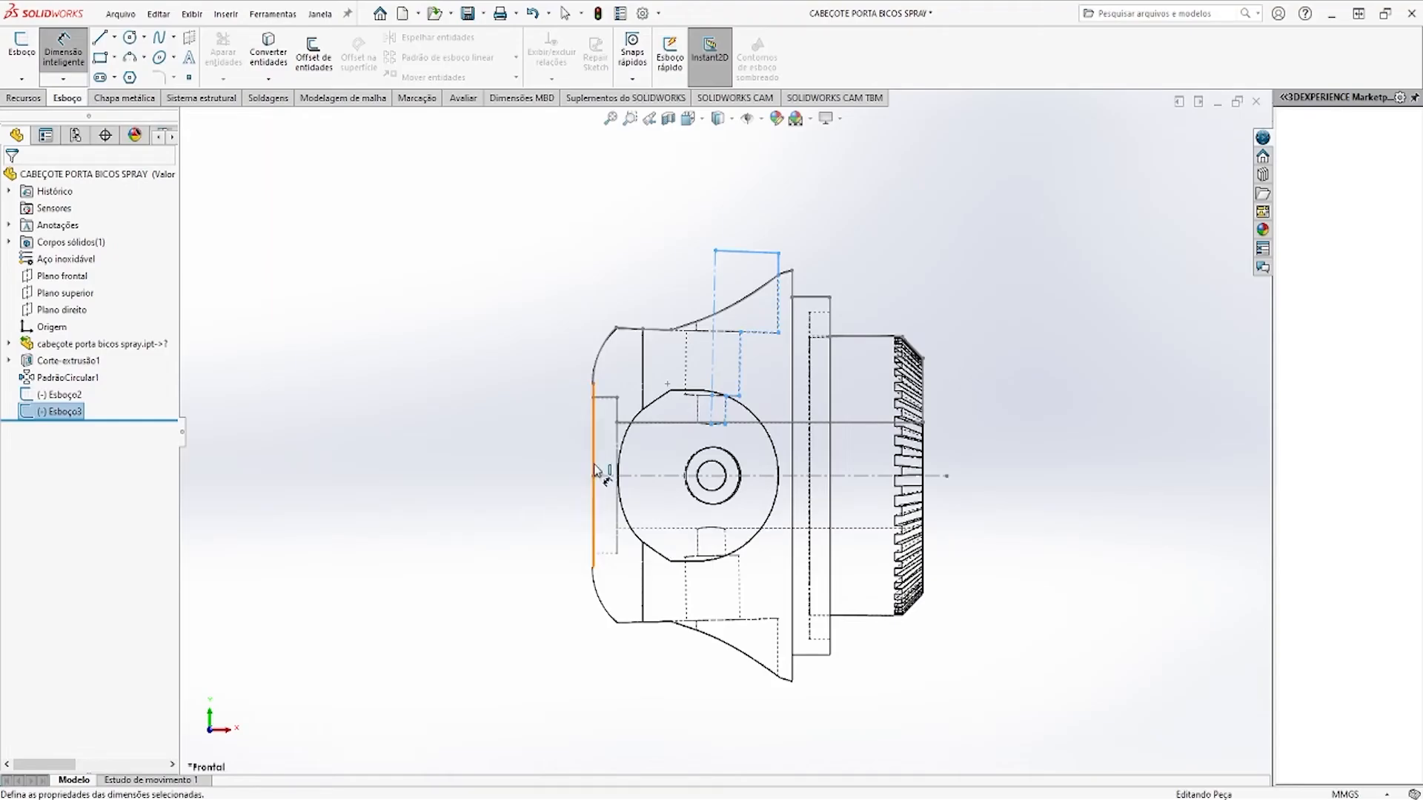
pyautogui.click(436, 331)
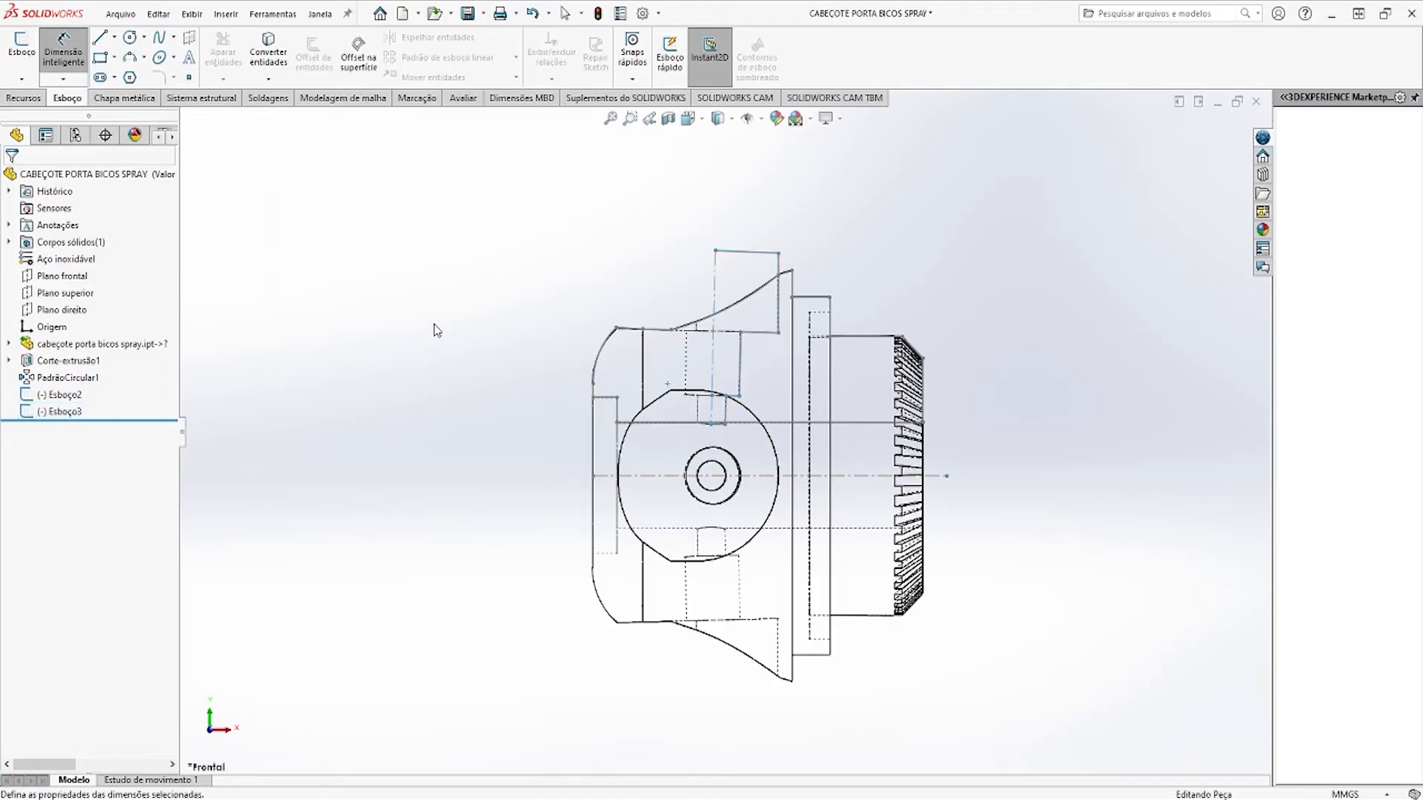
pyautogui.press('Escape')
pyautogui.doubleClick(716, 382)
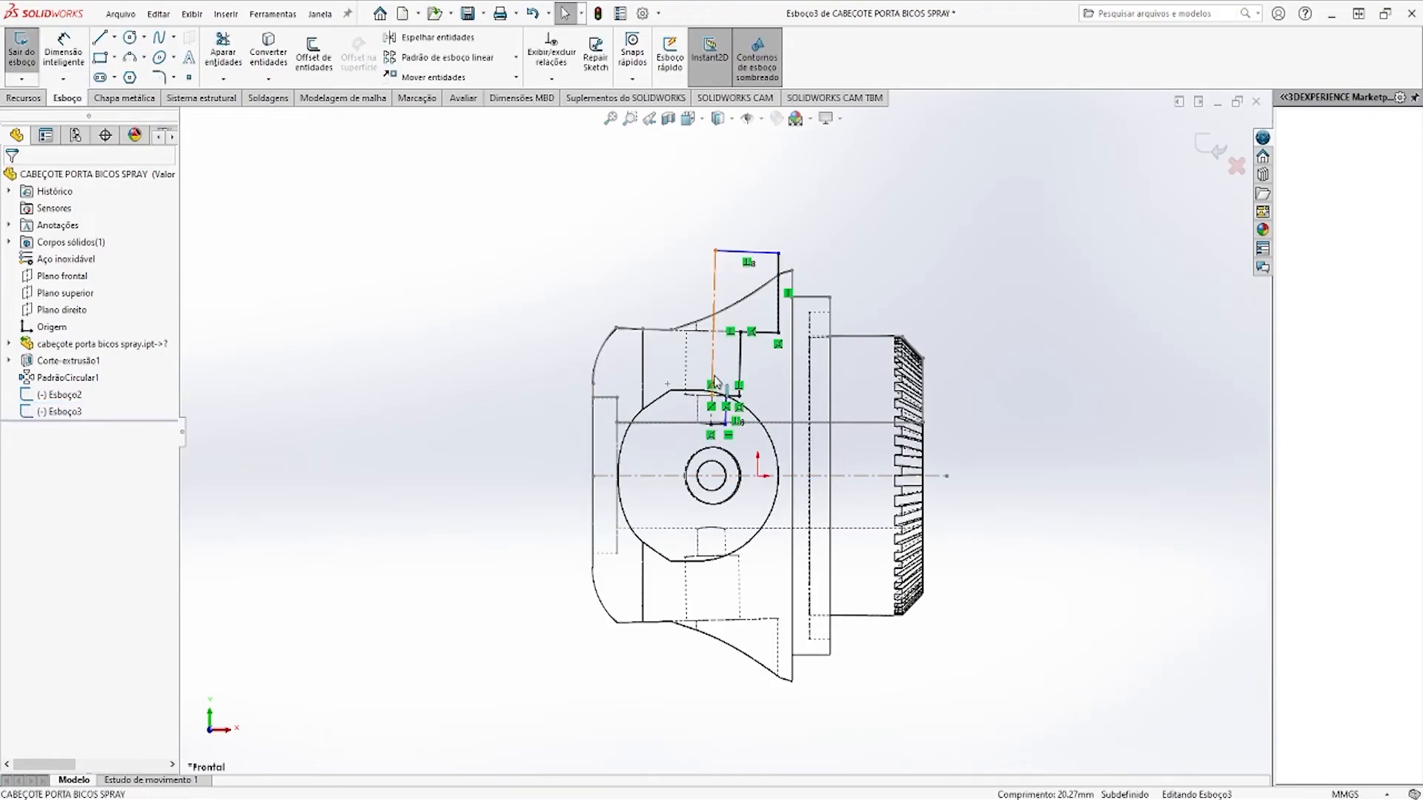
pyautogui.click(71, 65)
pyautogui.click(712, 425)
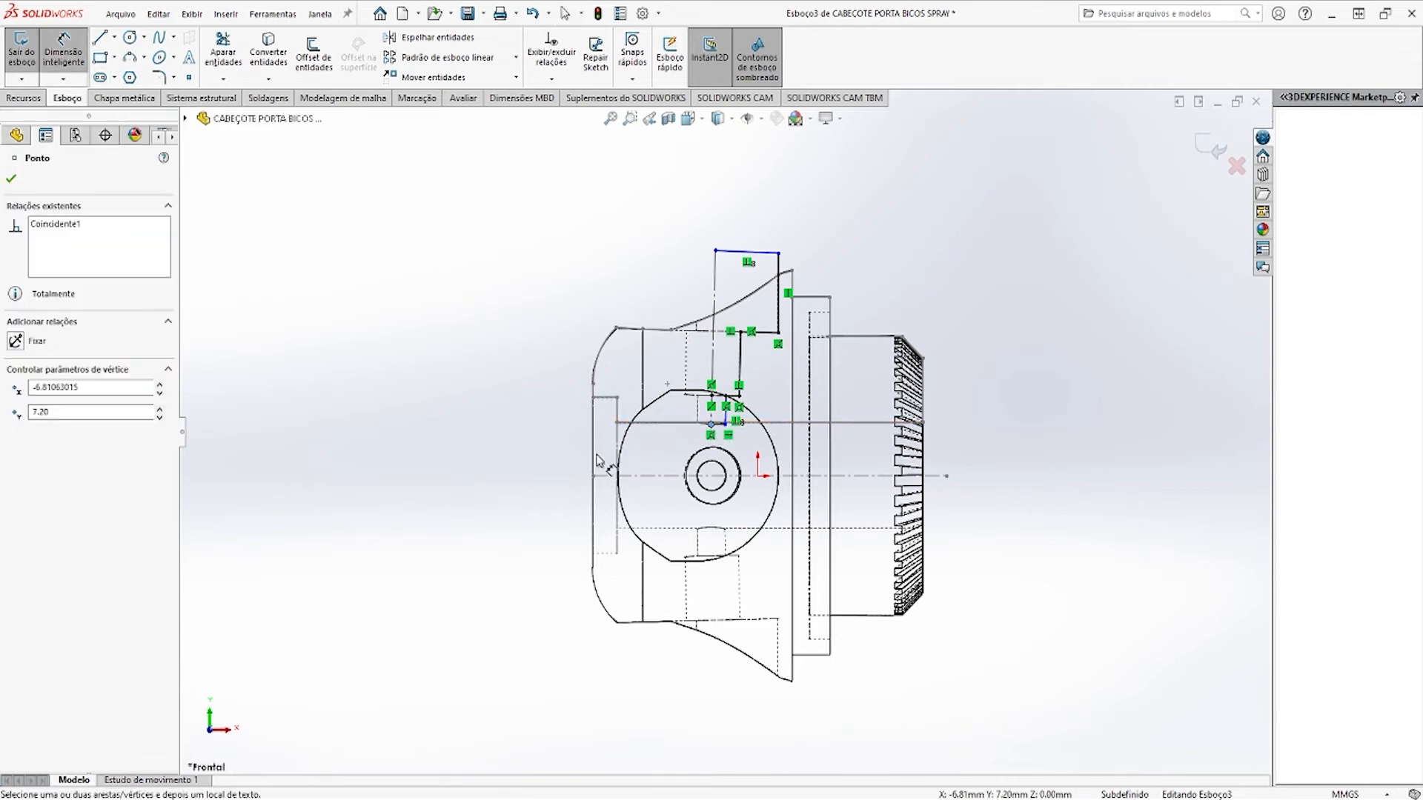
pyautogui.click(593, 476)
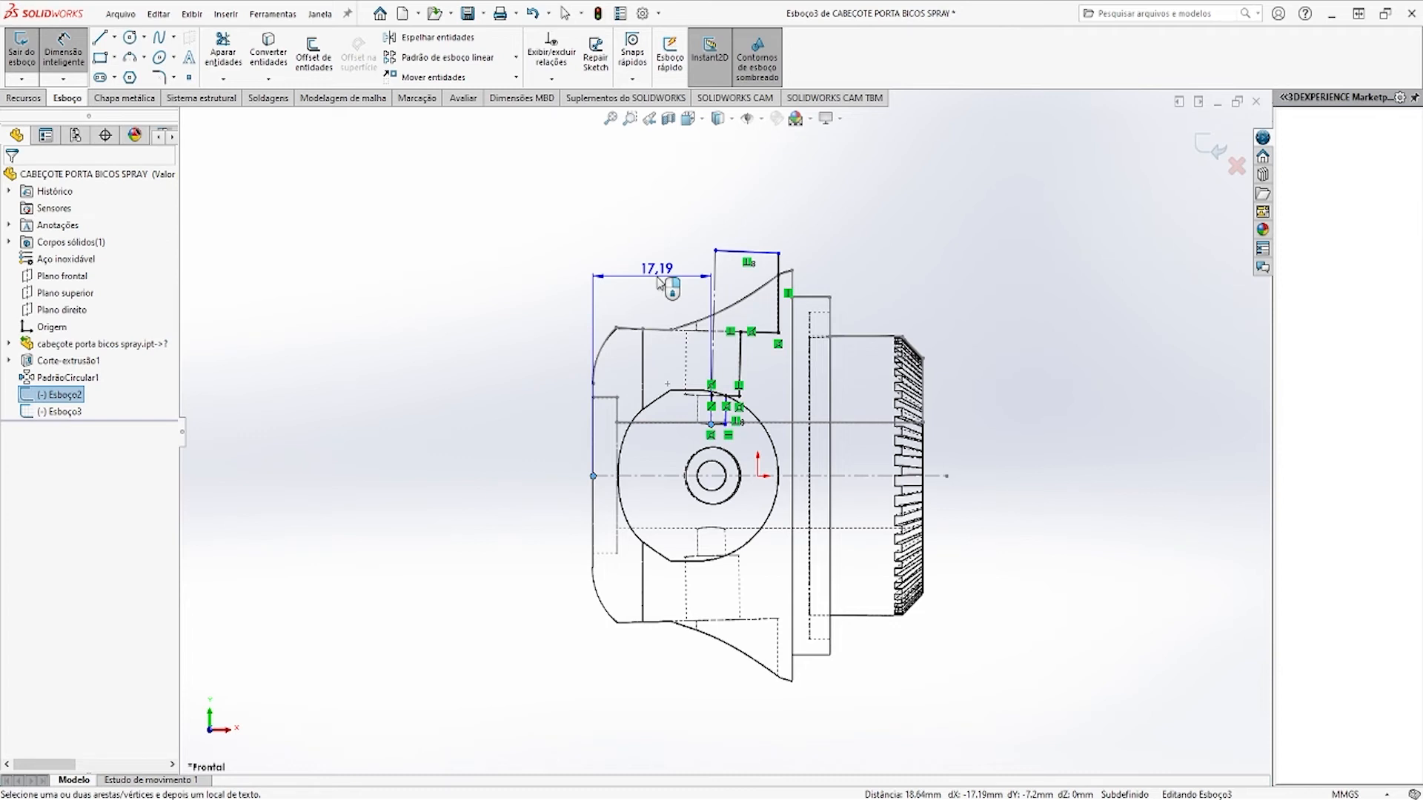
pyautogui.press('Escape')
pyautogui.click(593, 476)
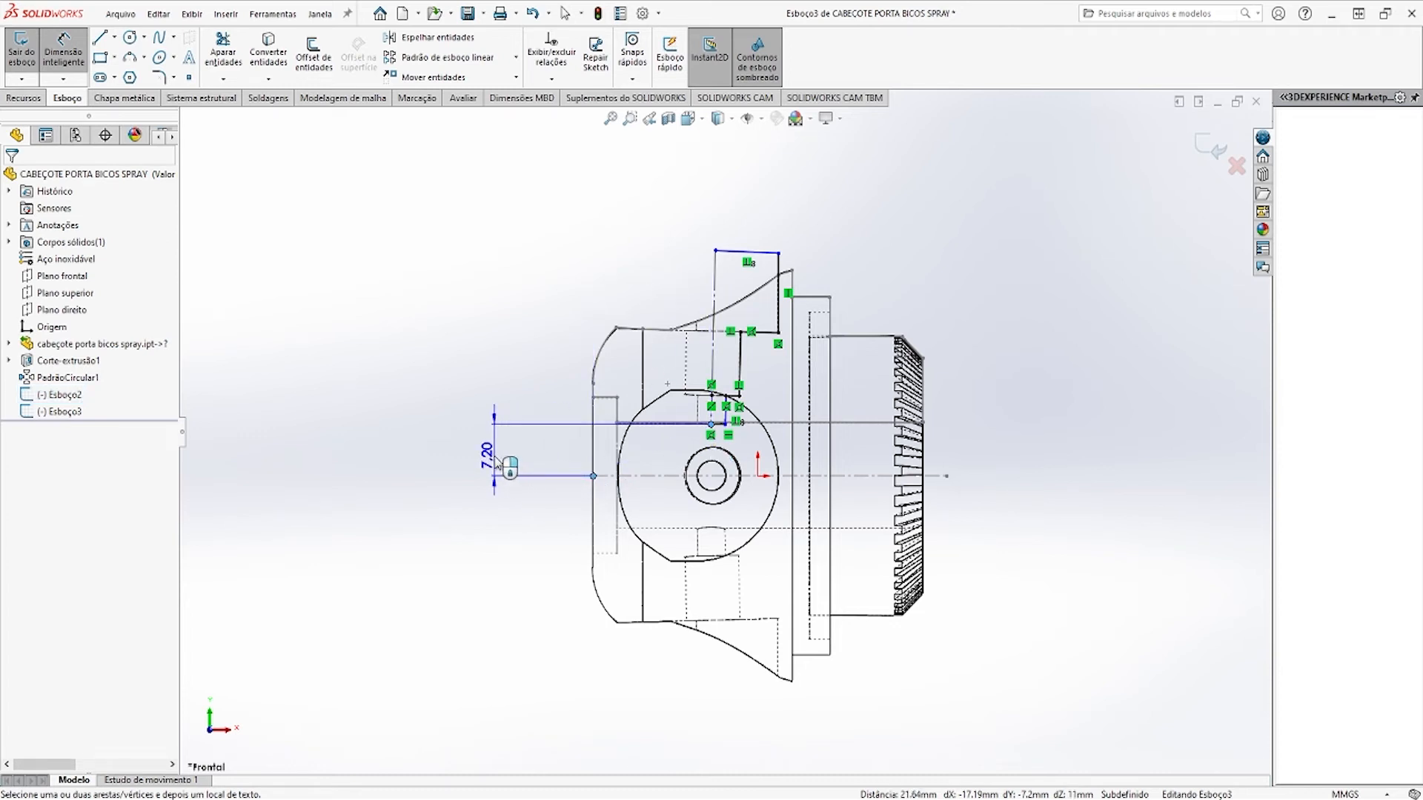
pyautogui.press('Escape')
# Measure the gap between the lower end of the profile's centerline and the upper edge of the central bore
pyautogui.scroll(-5, 708, 428)
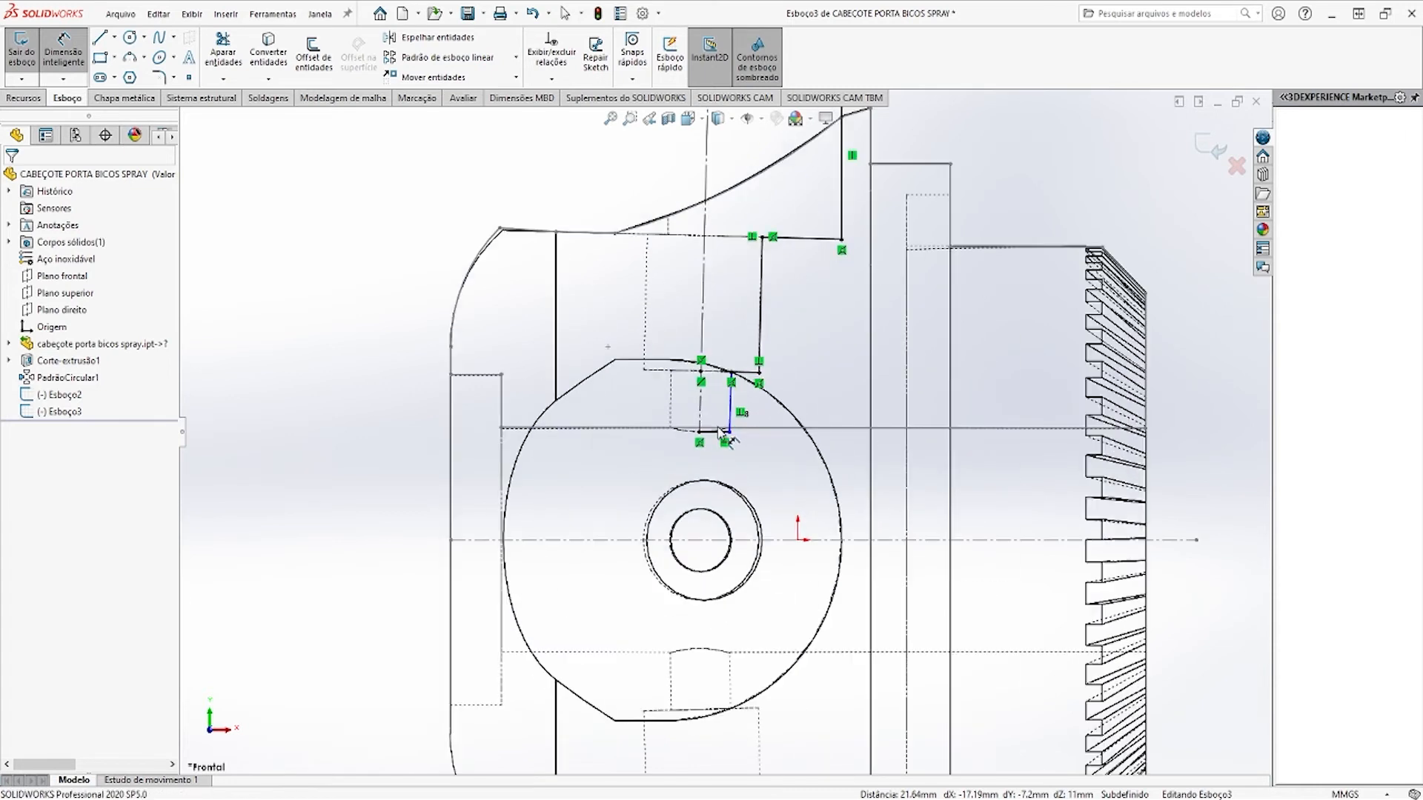
pyautogui.scroll(-2, 704, 427)
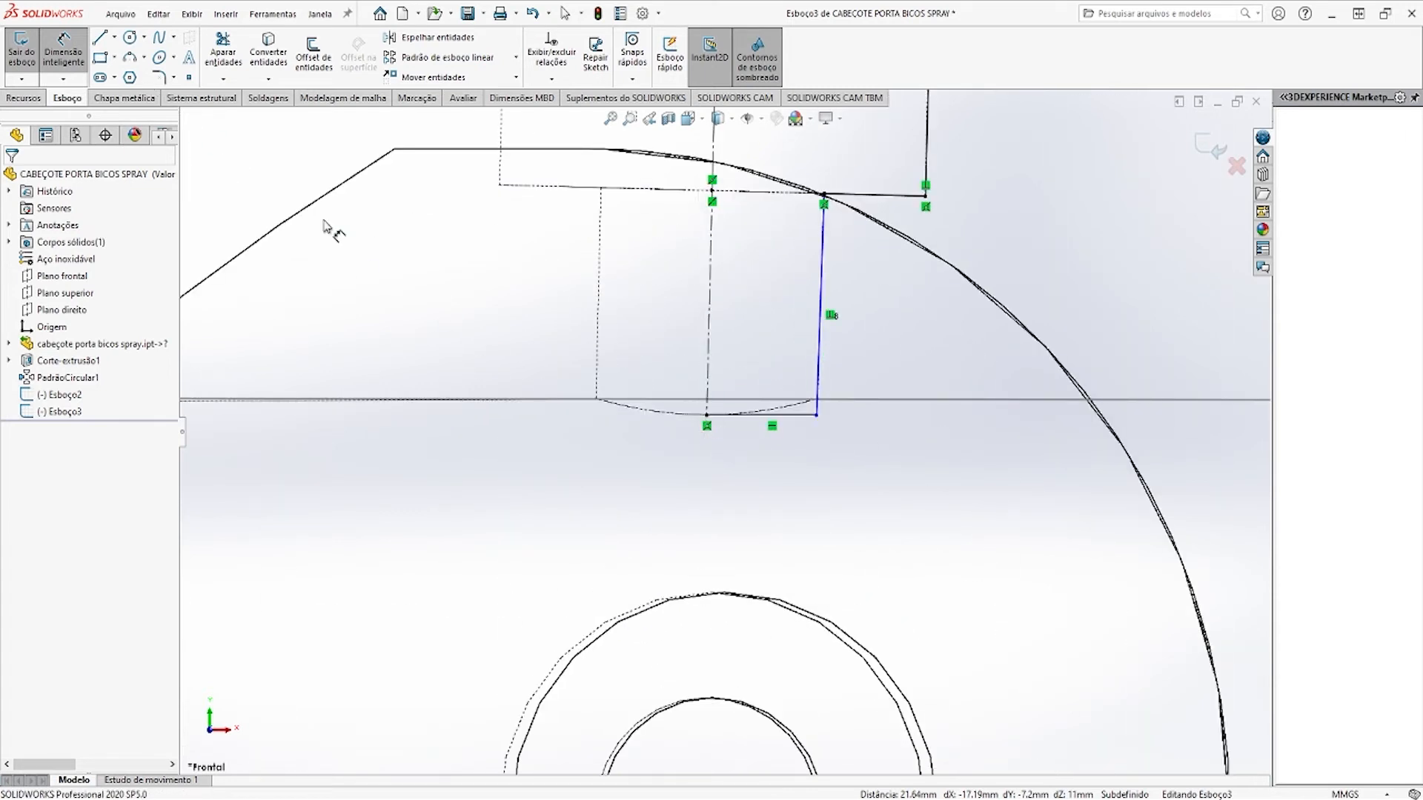
pyautogui.click(708, 418)
pyautogui.click(747, 401)
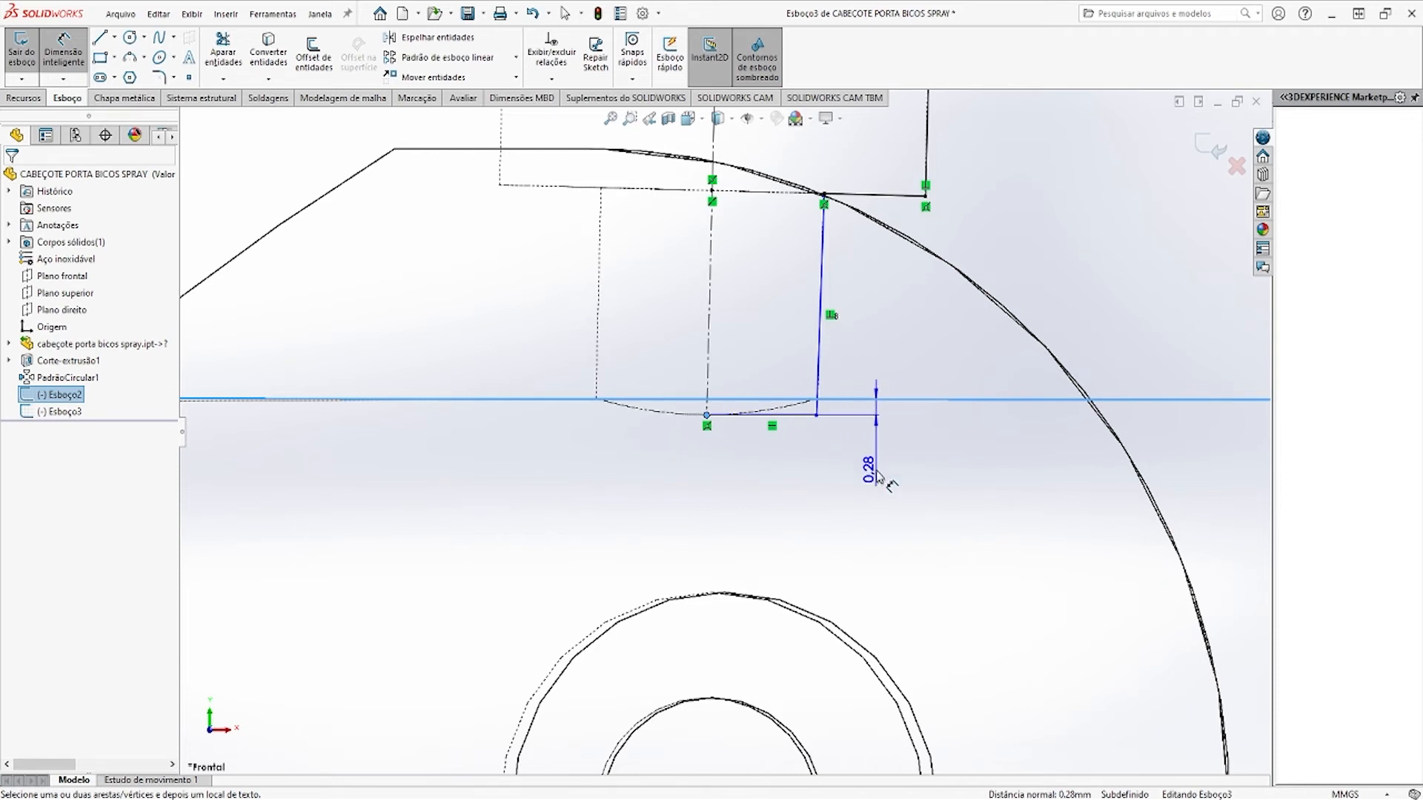
pyautogui.press('Escape')
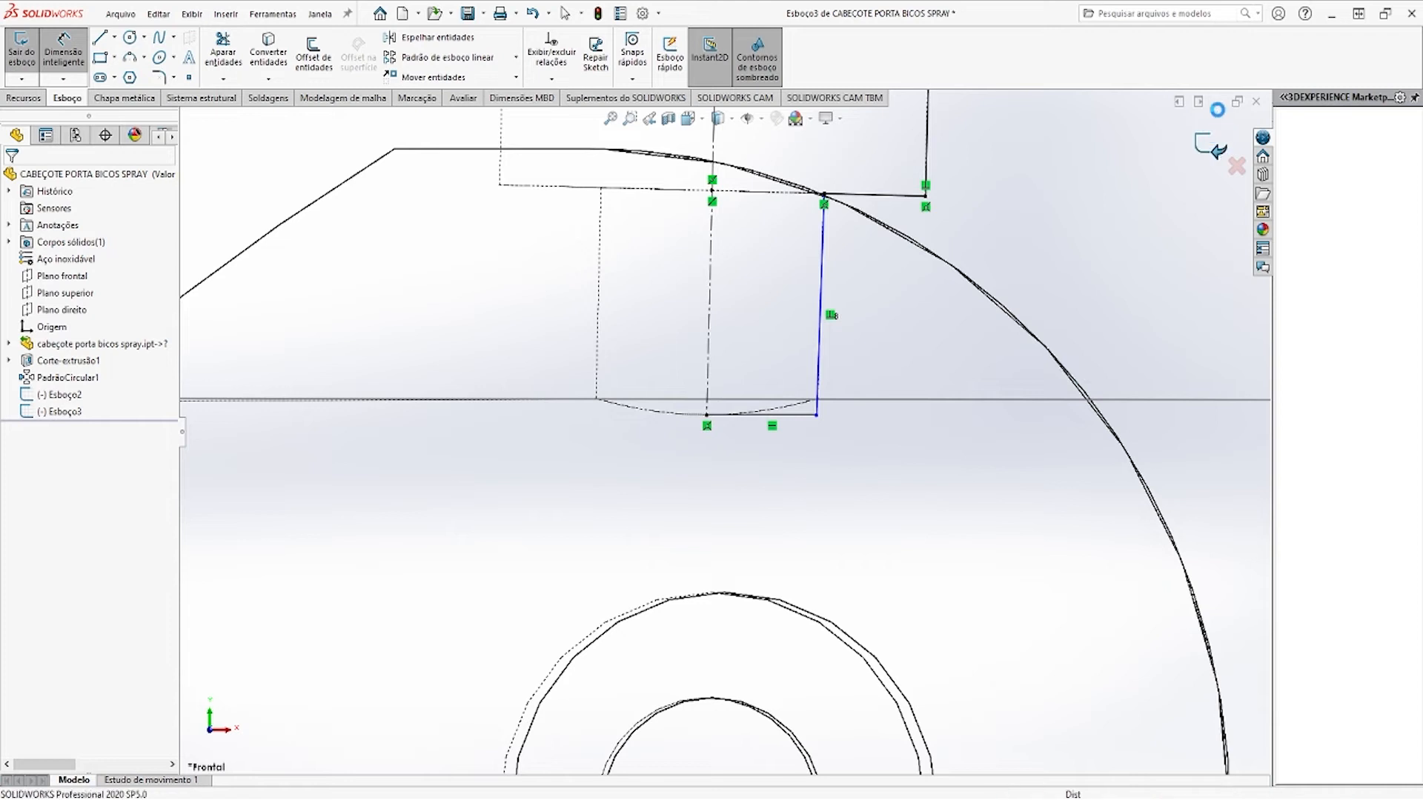
# Return to Peça1 and dimension the sketch point vertically from the origin, setting the distance to 7,20 mm
pyautogui.click(1218, 102)
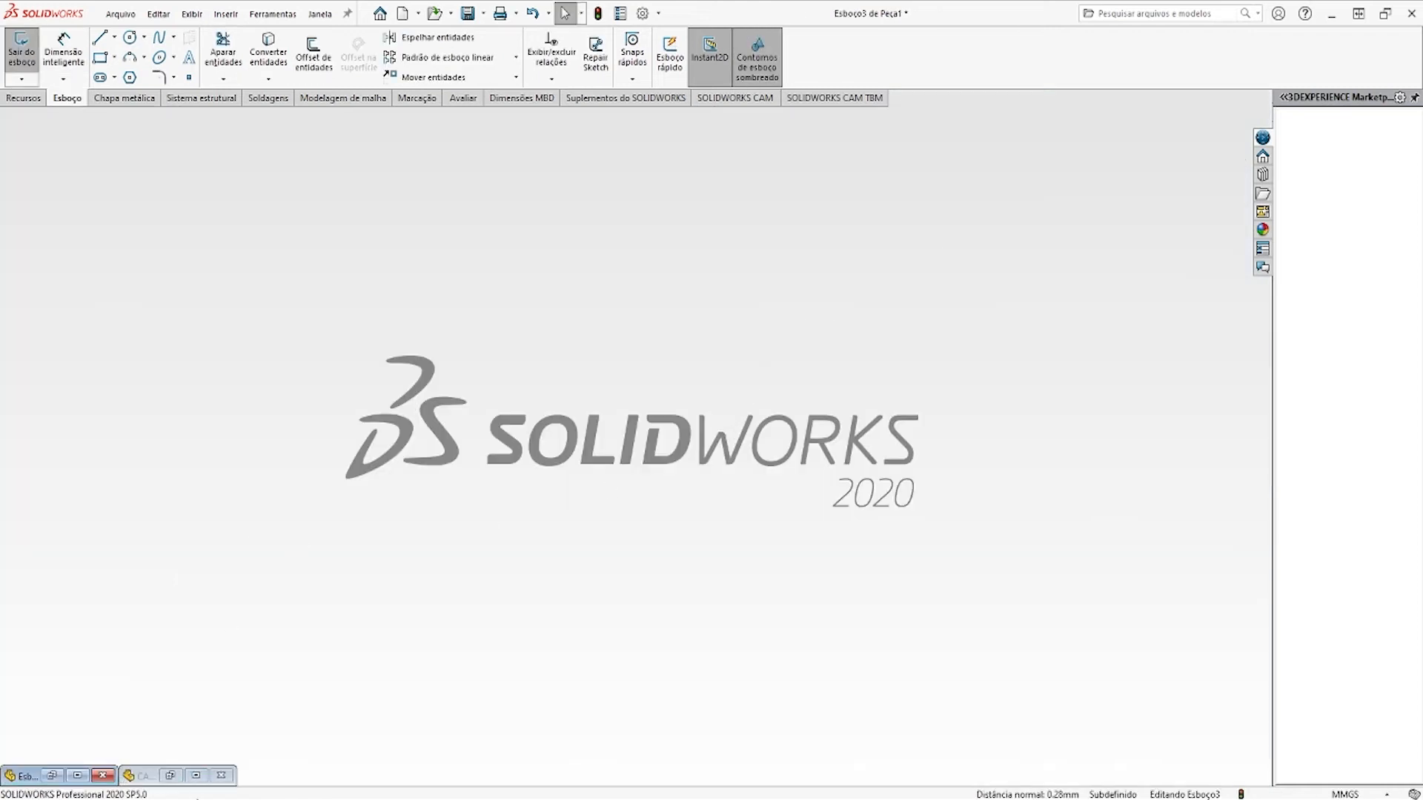
pyautogui.click(83, 776)
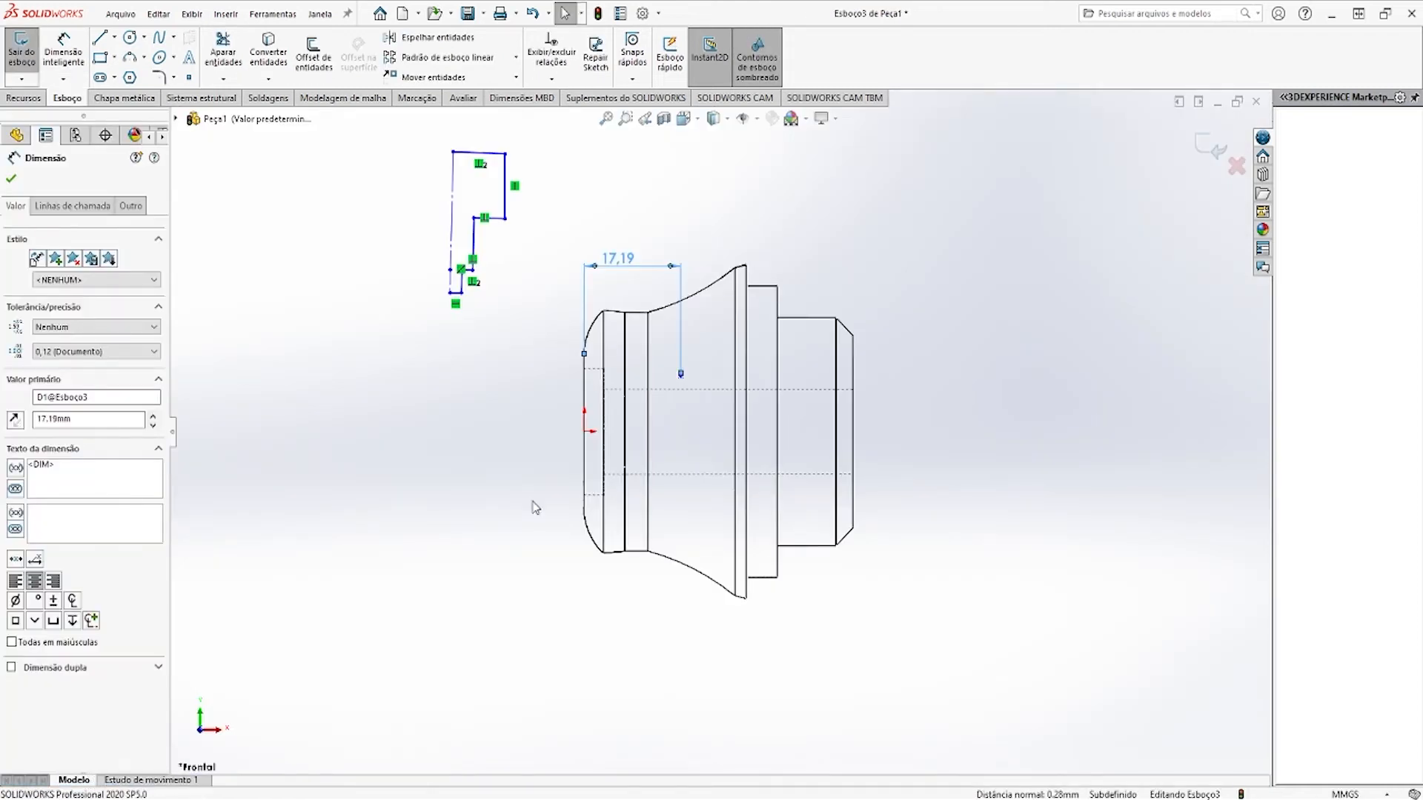
pyautogui.click(63, 52)
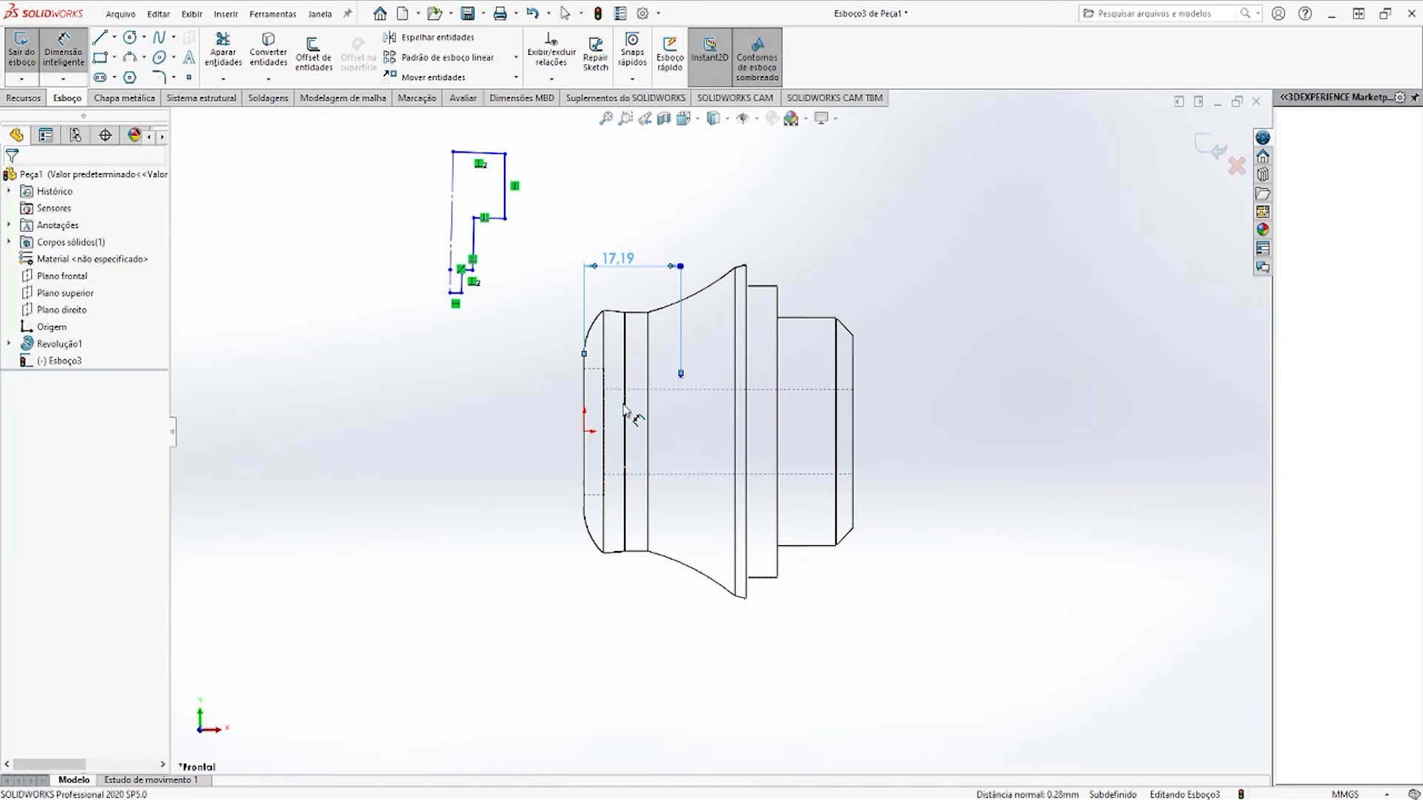
pyautogui.click(681, 375)
pyautogui.click(586, 430)
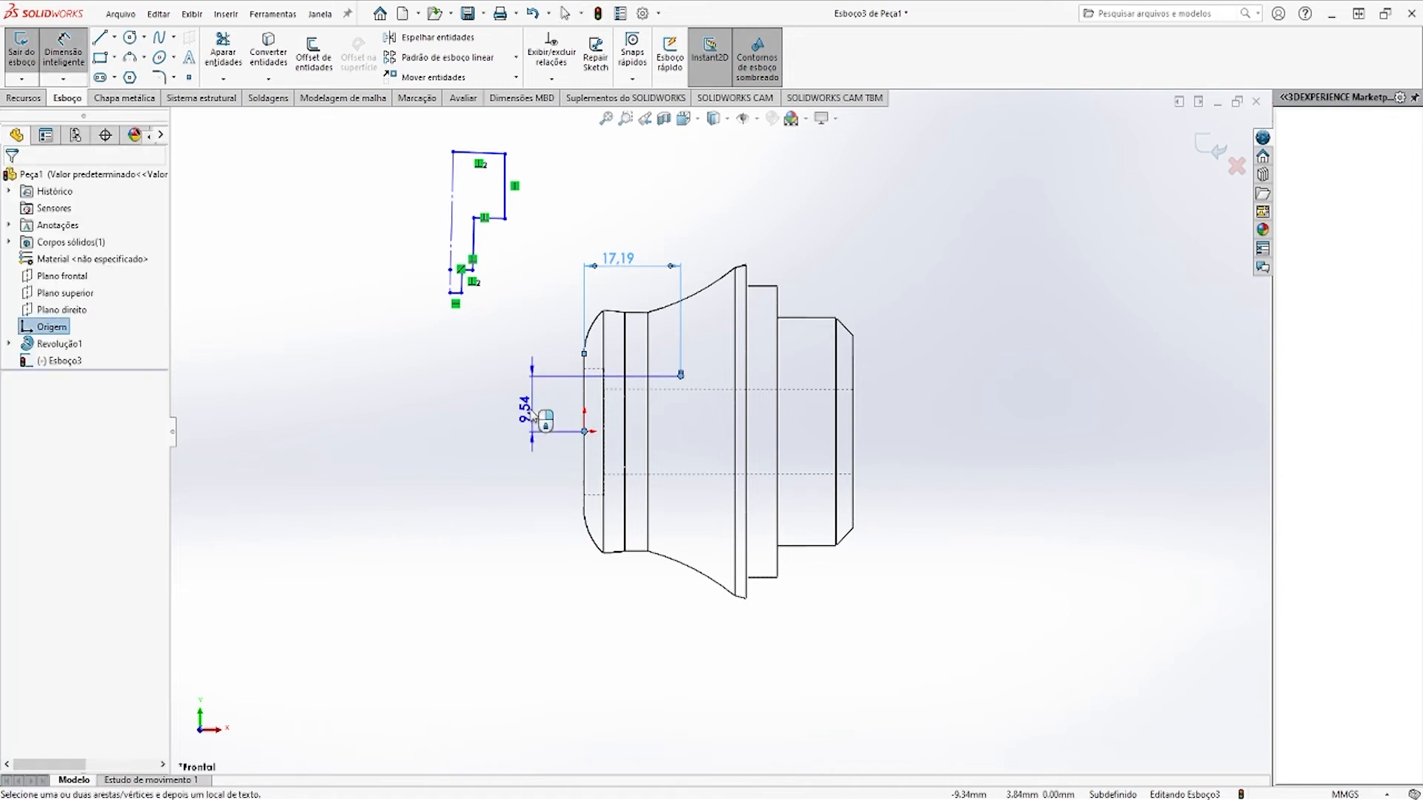
pyautogui.click(521, 404)
pyautogui.write('7.2')
pyautogui.press('Return')
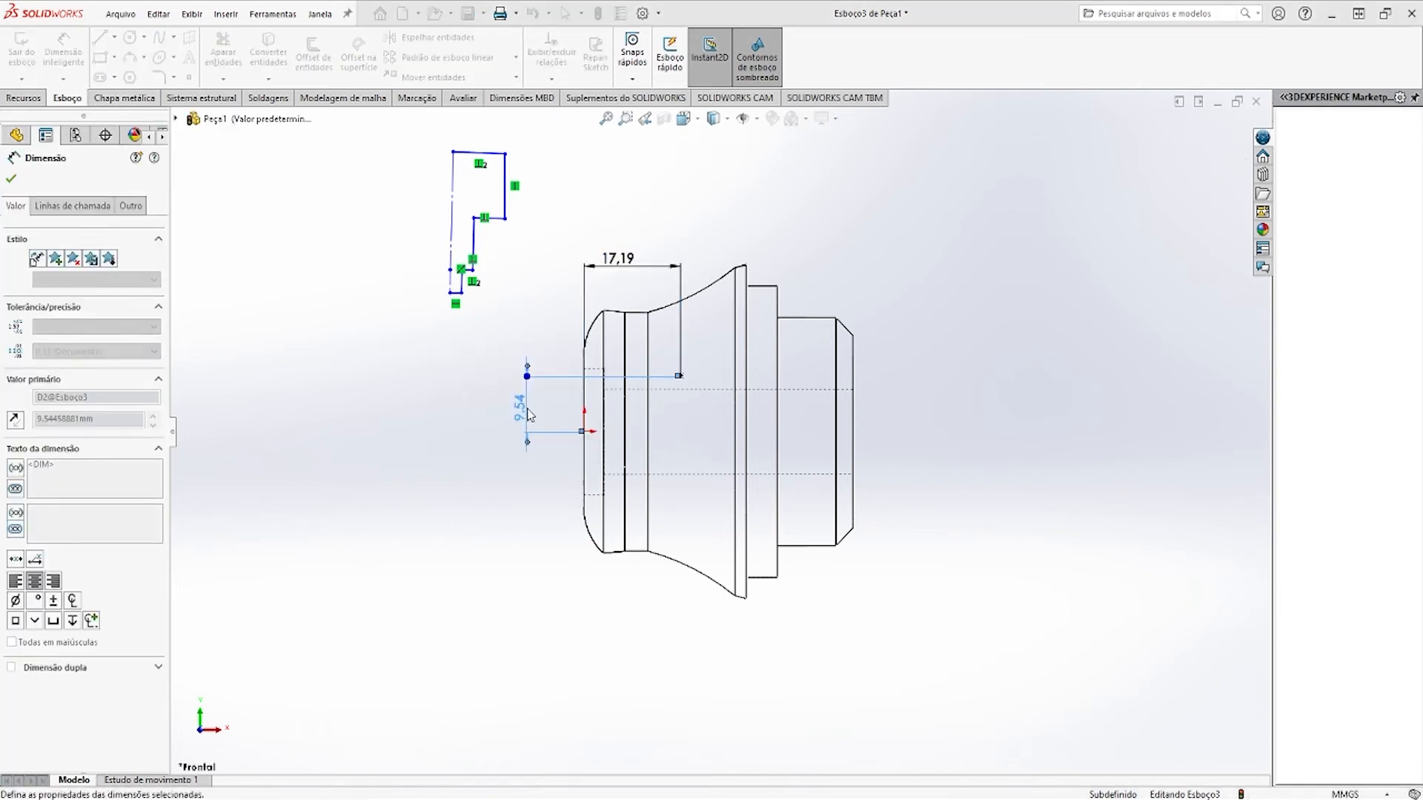
# Check the vertical gap between the sketch point and the upper edge of the central bore with a trial dimension
pyautogui.scroll(-6, 681, 410)
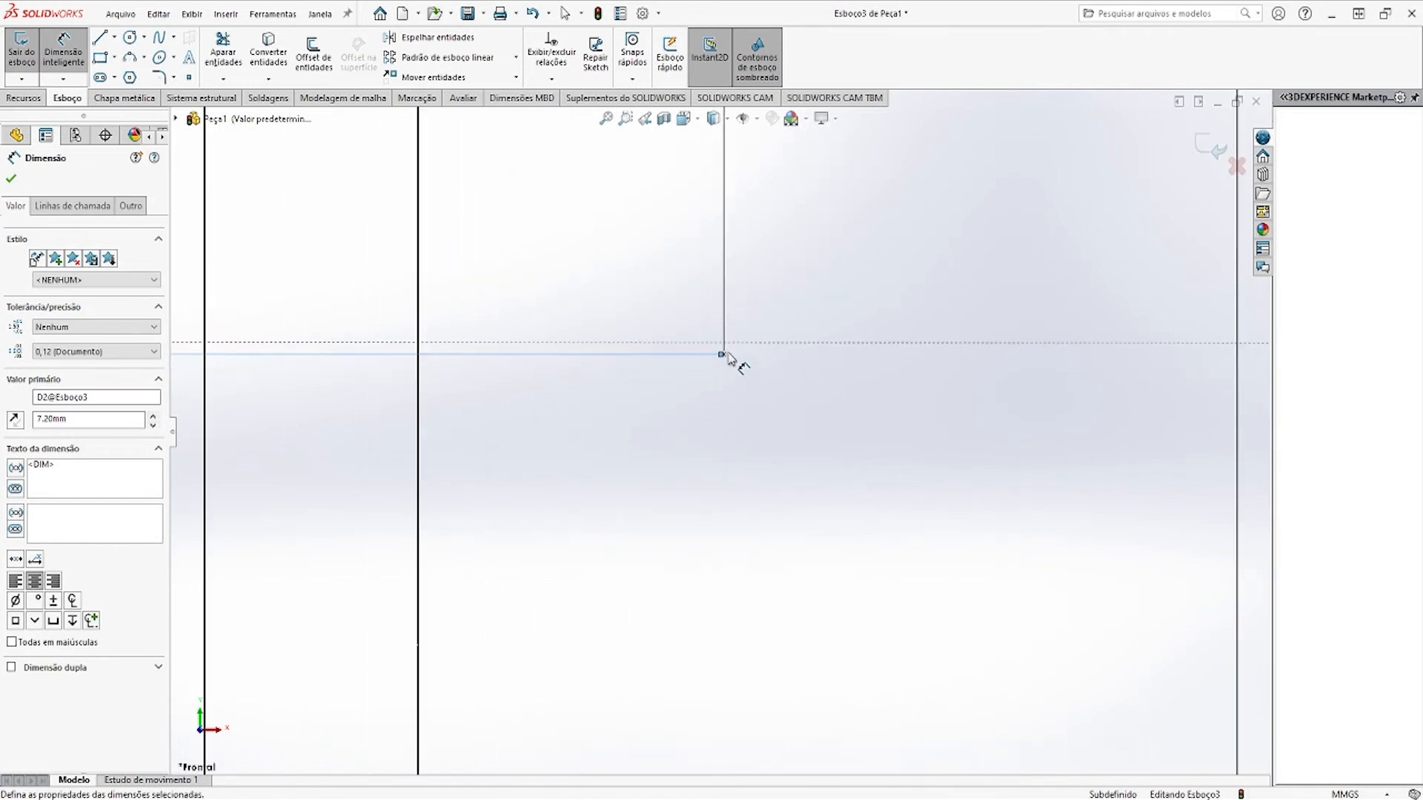
pyautogui.click(724, 356)
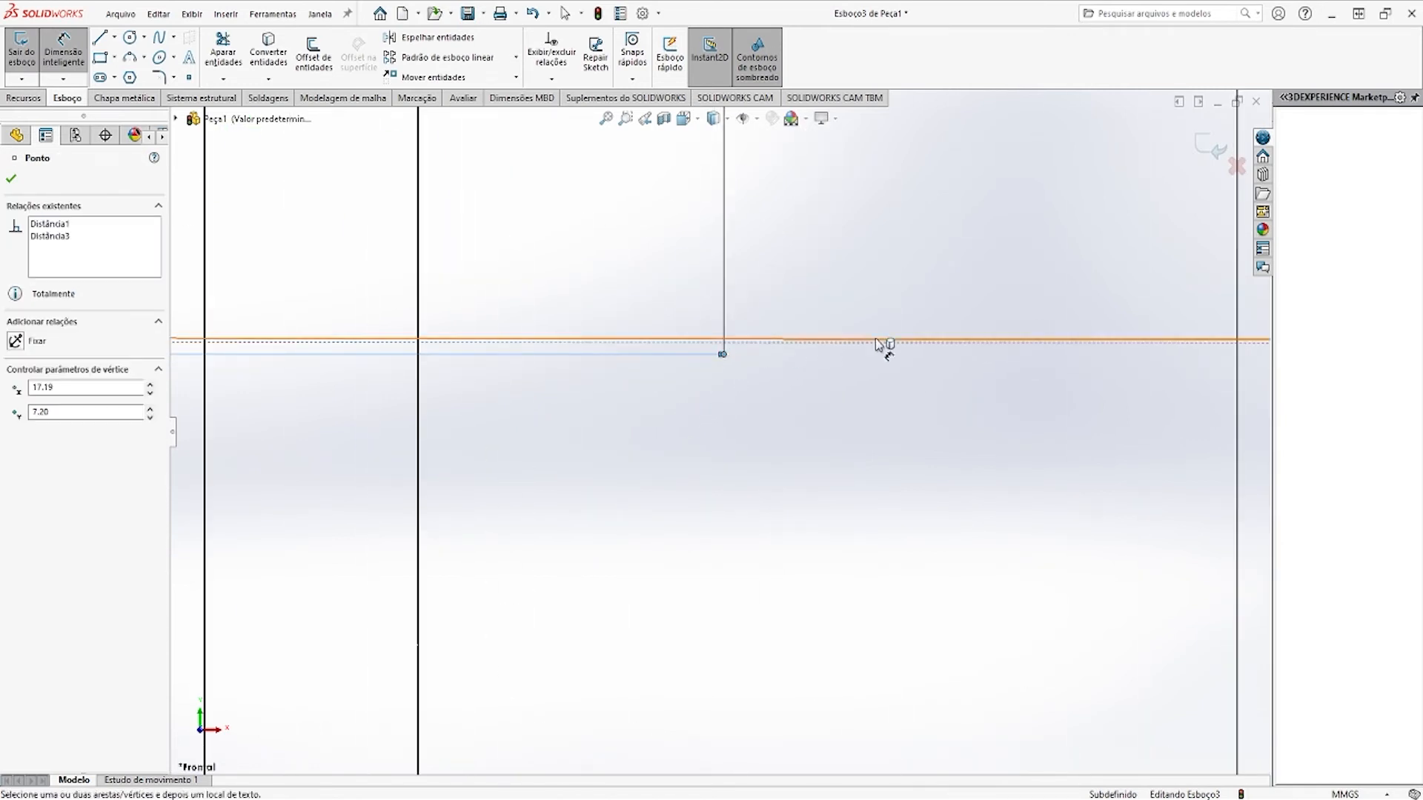
pyautogui.press('Escape')
pyautogui.click(779, 344)
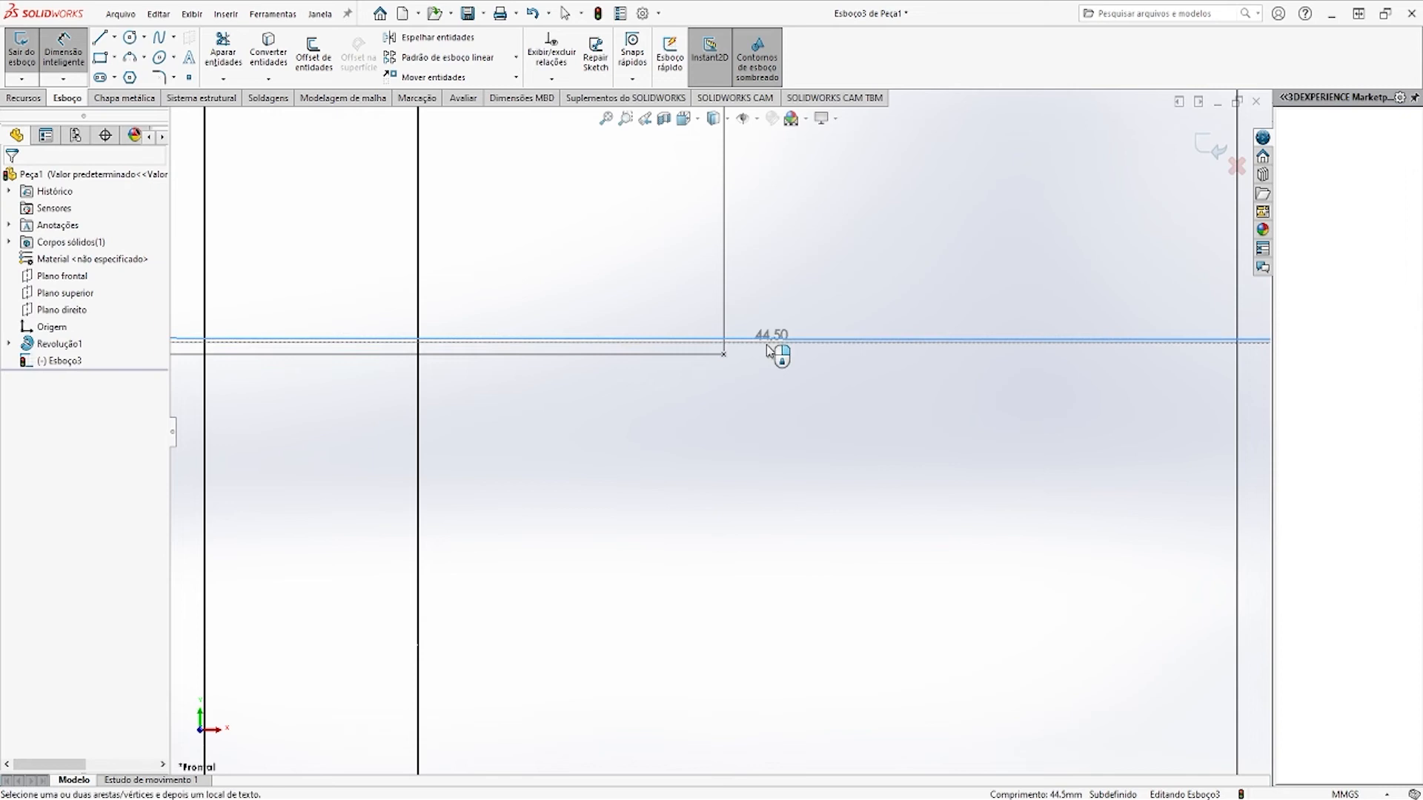
pyautogui.click(725, 355)
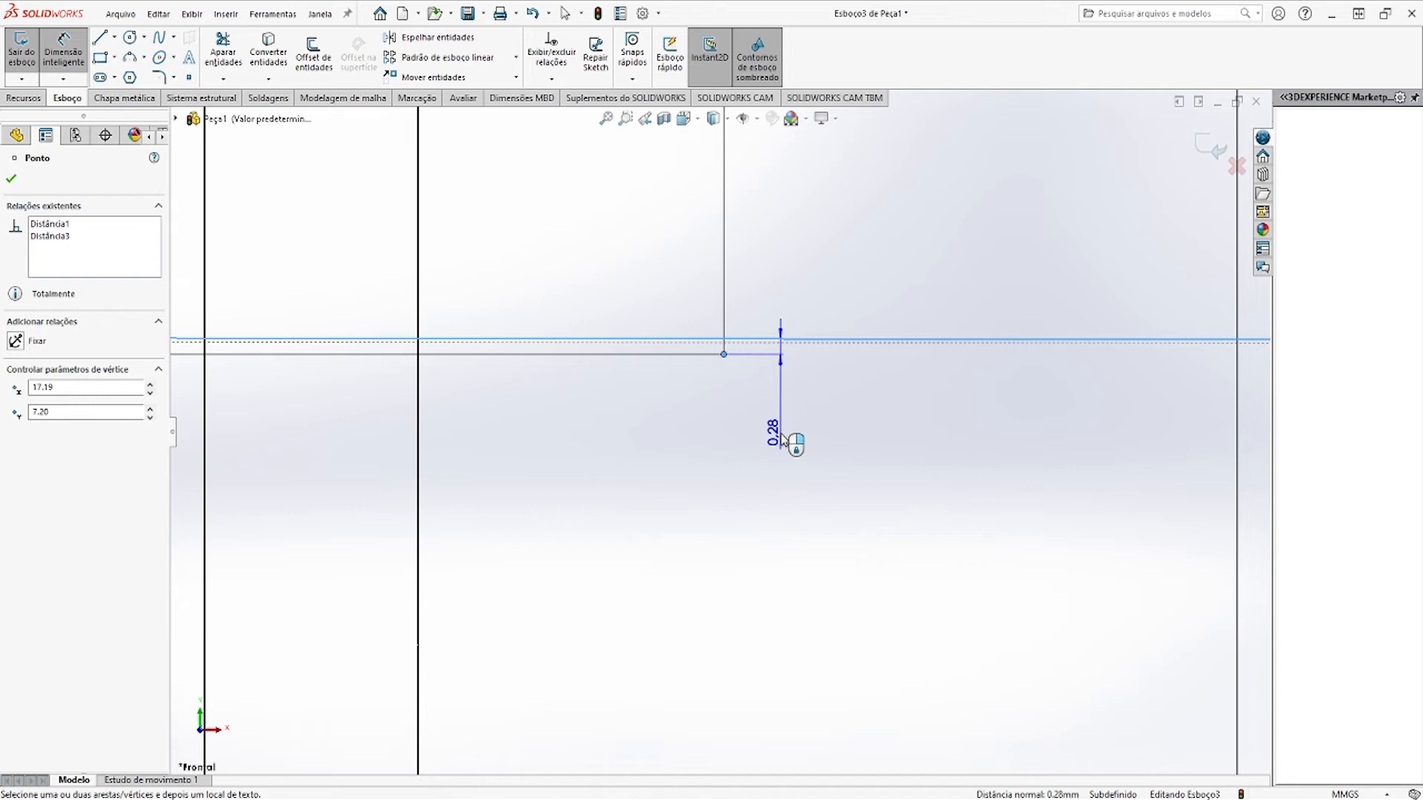
pyautogui.click(783, 439)
pyautogui.click(796, 426)
pyautogui.scroll(5, 749, 470)
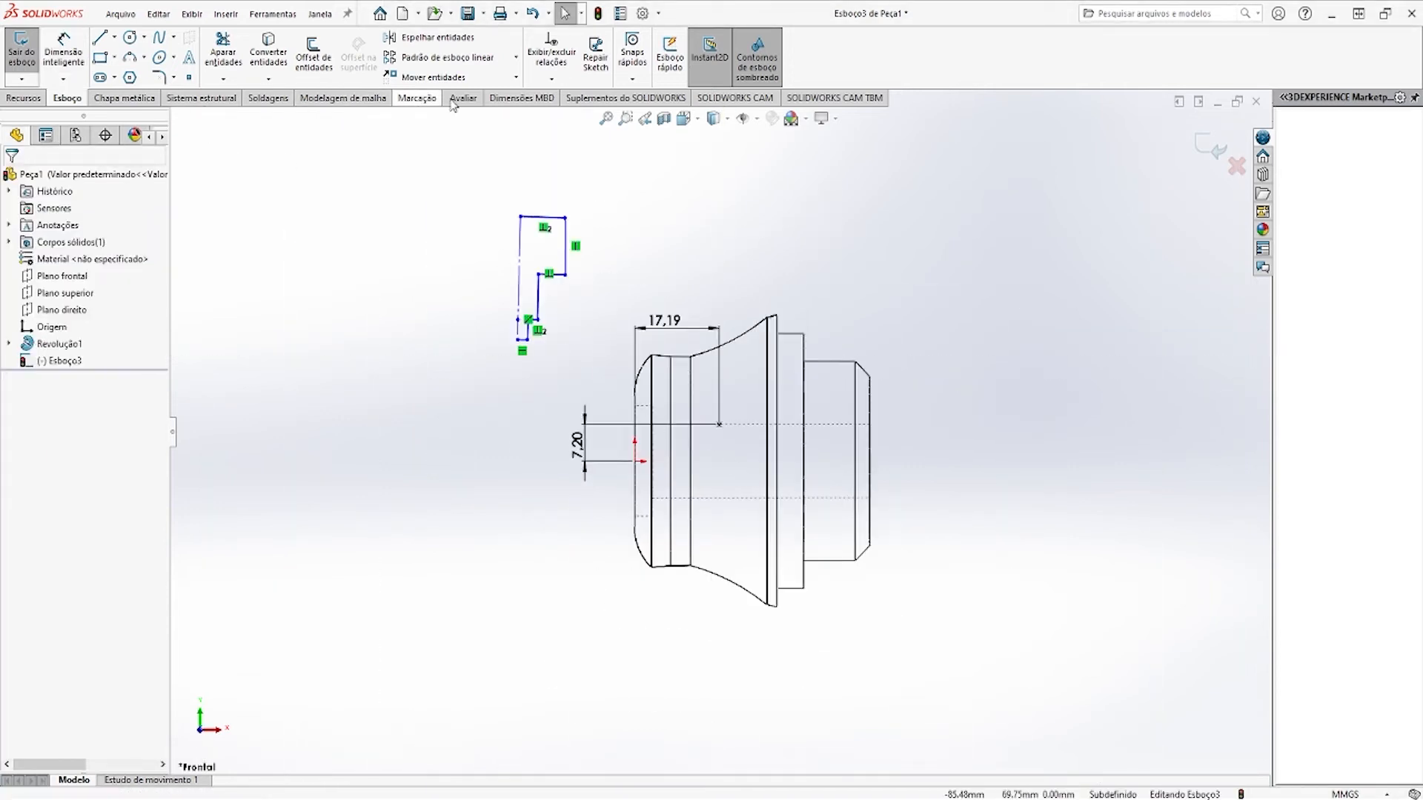
# Move the pasted nozzle seat profile with its relations kept, from the lower end of its centerline onto the sketch point
pyautogui.click(433, 77)
pyautogui.moveTo(482, 178); pyautogui.dragTo(613, 369)
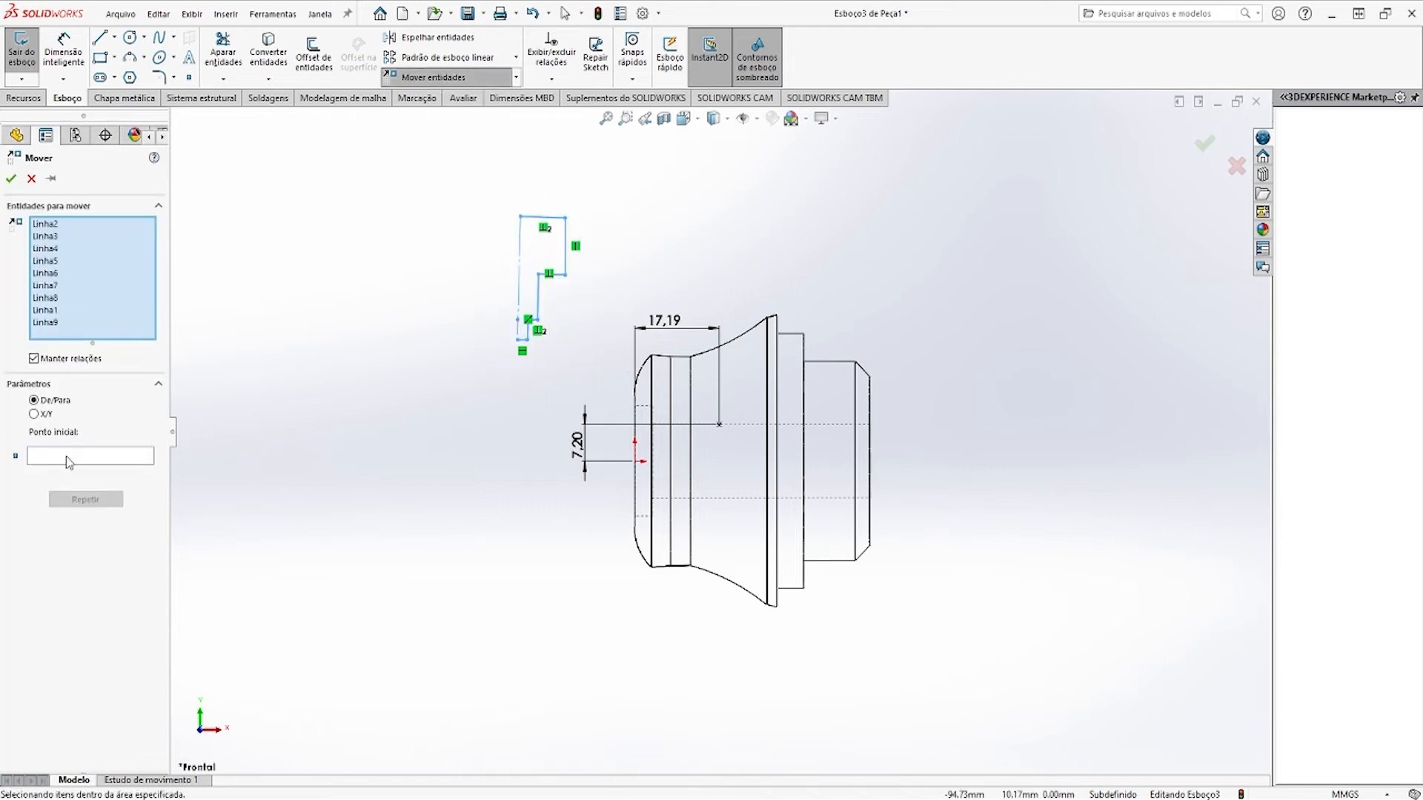
pyautogui.rightClick(259, 457)
pyautogui.click(519, 341)
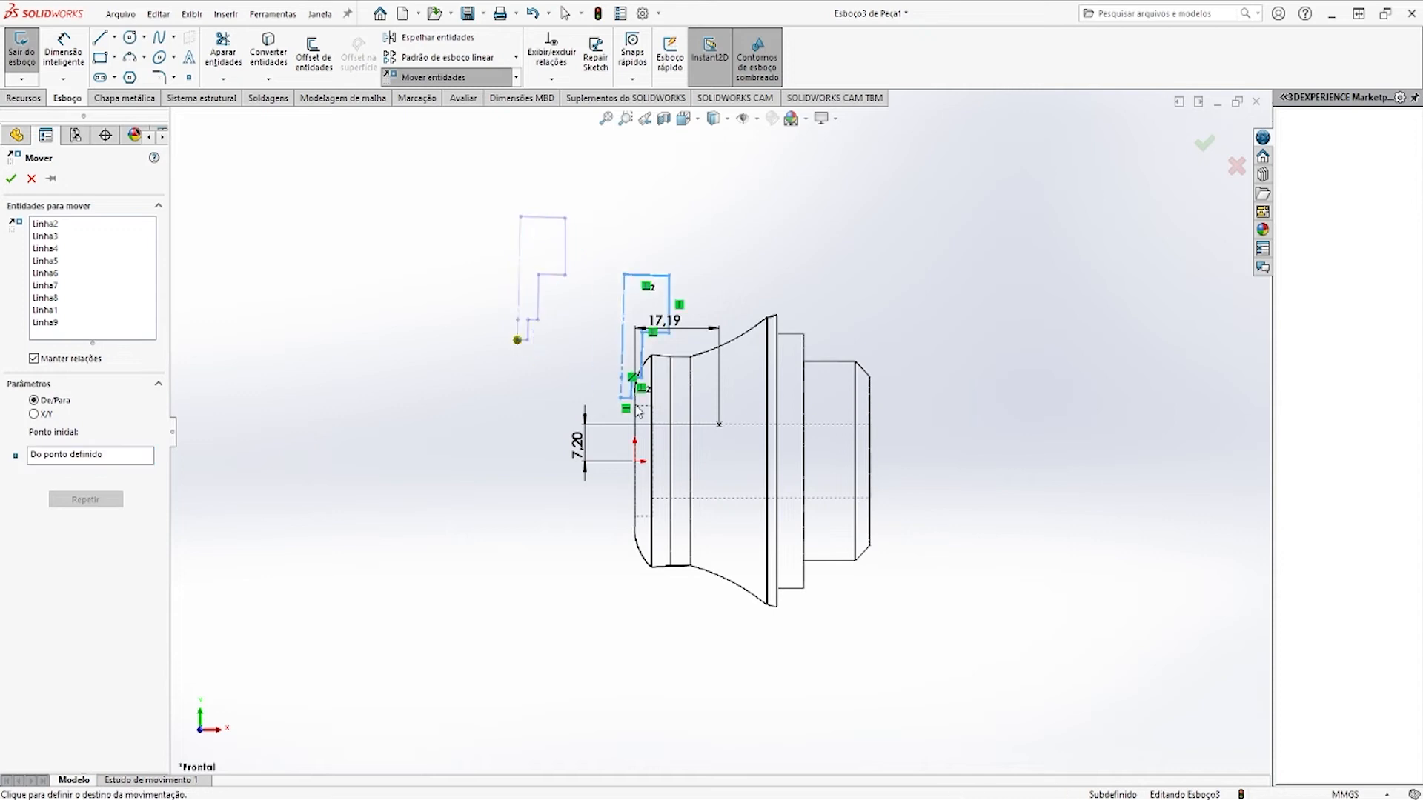
pyautogui.click(722, 427)
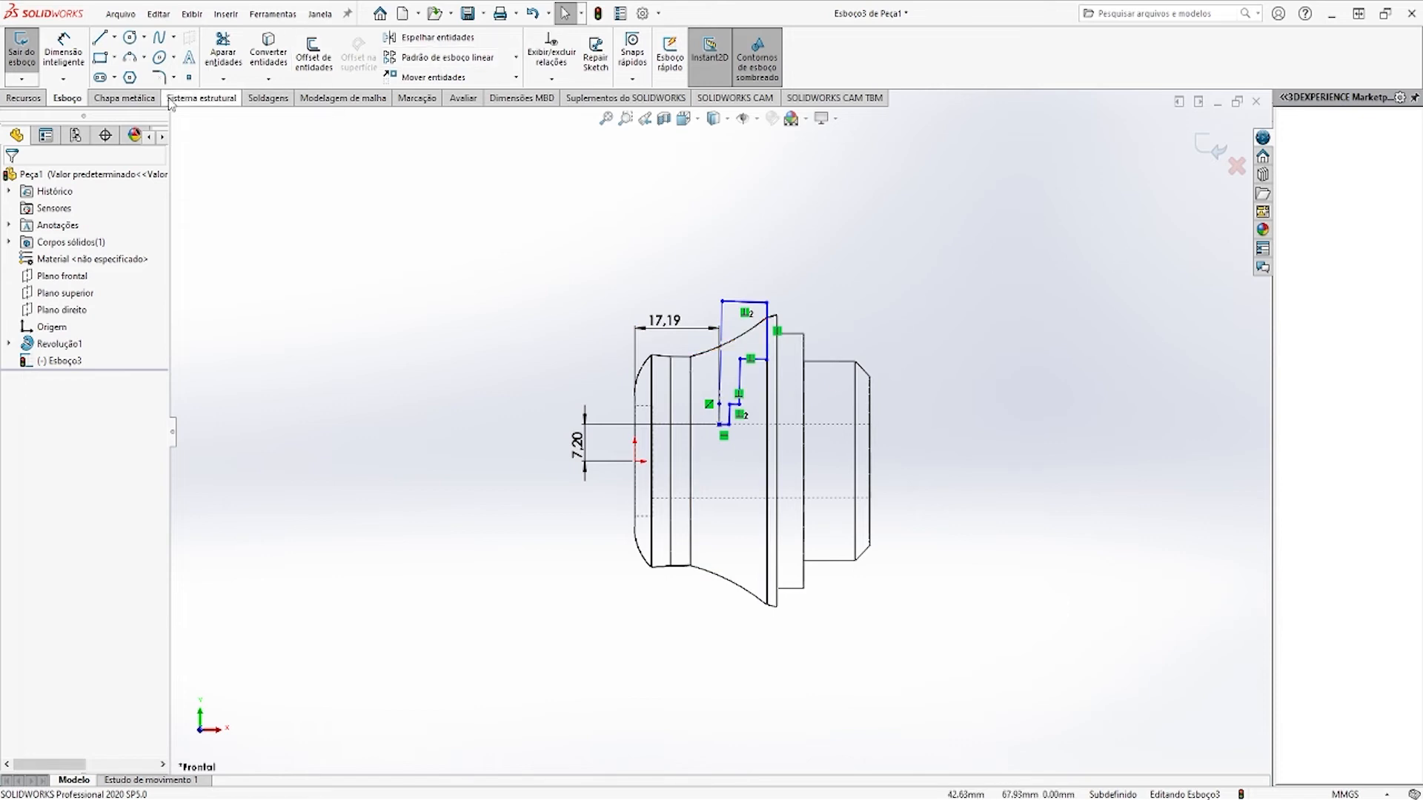
# Cut the body by revolving the automatically closed nozzle seat profile 360° about its centerline
pyautogui.click(25, 98)
pyautogui.click(374, 62)
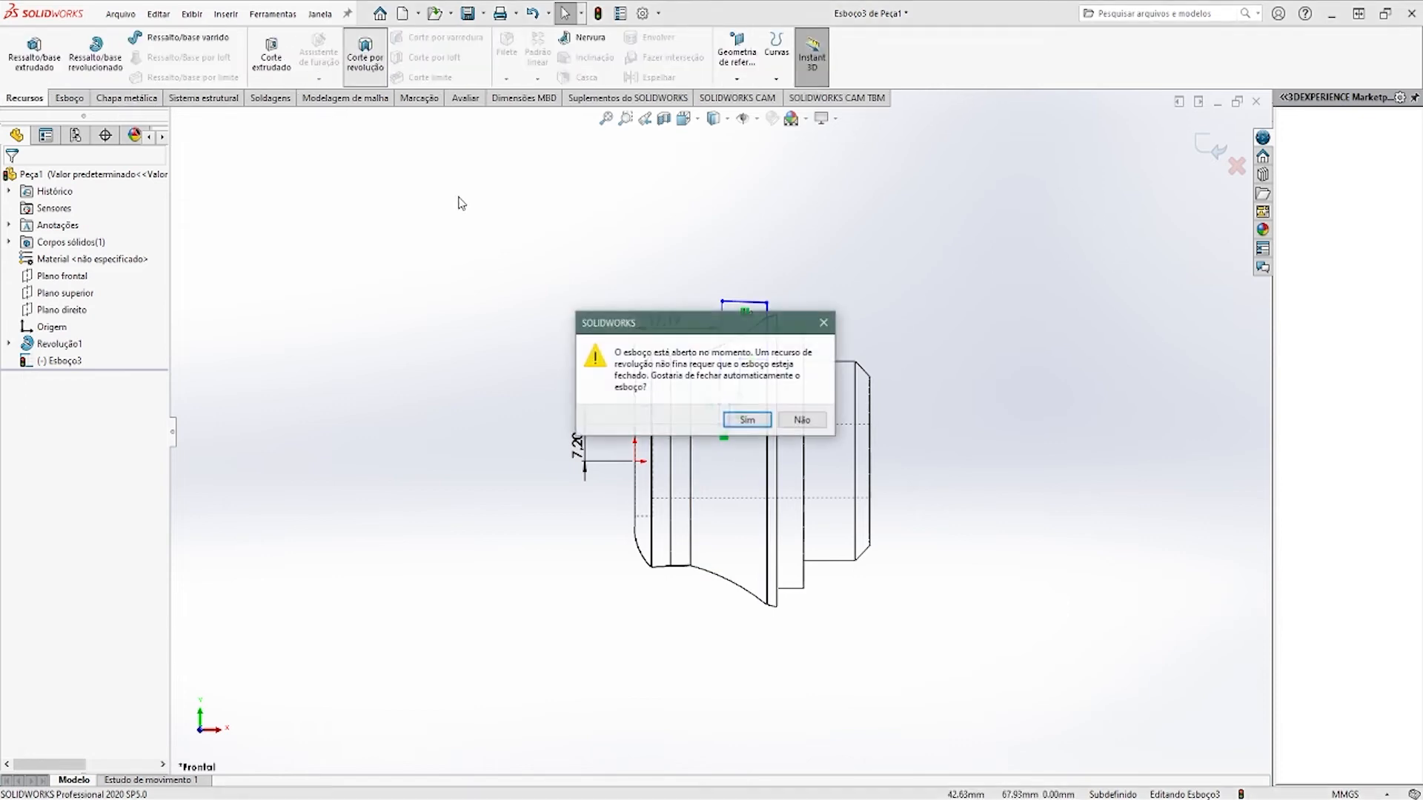
pyautogui.click(739, 416)
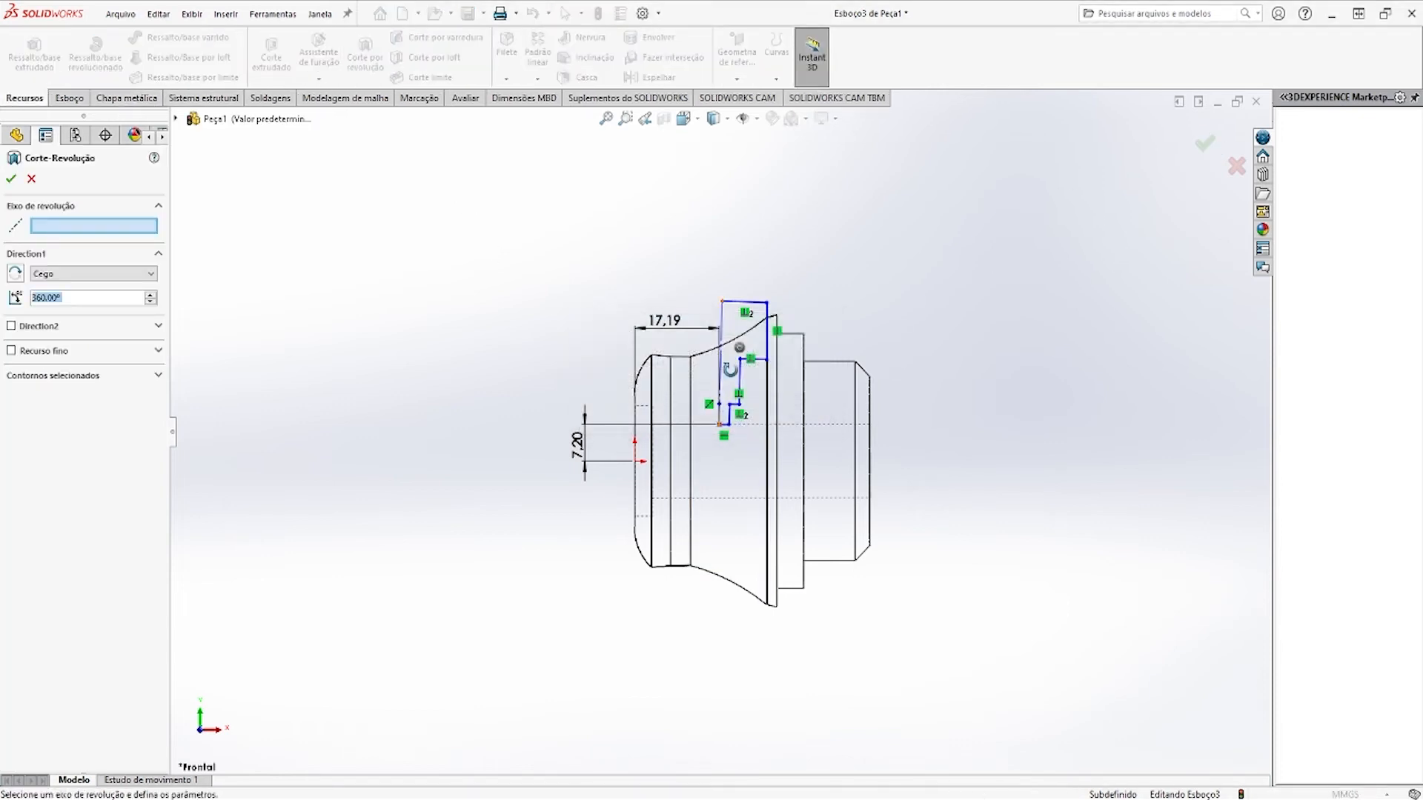
pyautogui.click(718, 400)
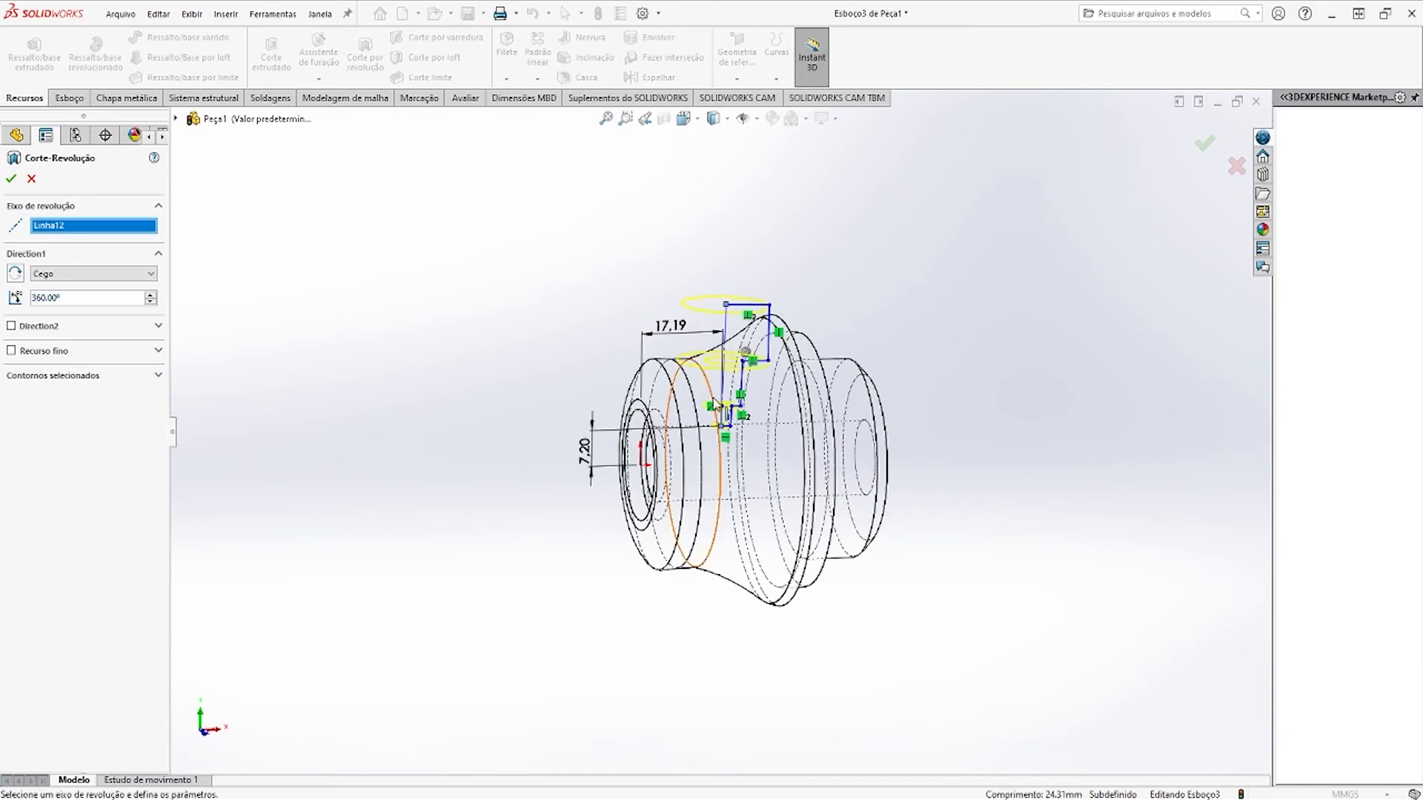
pyautogui.click(12, 179)
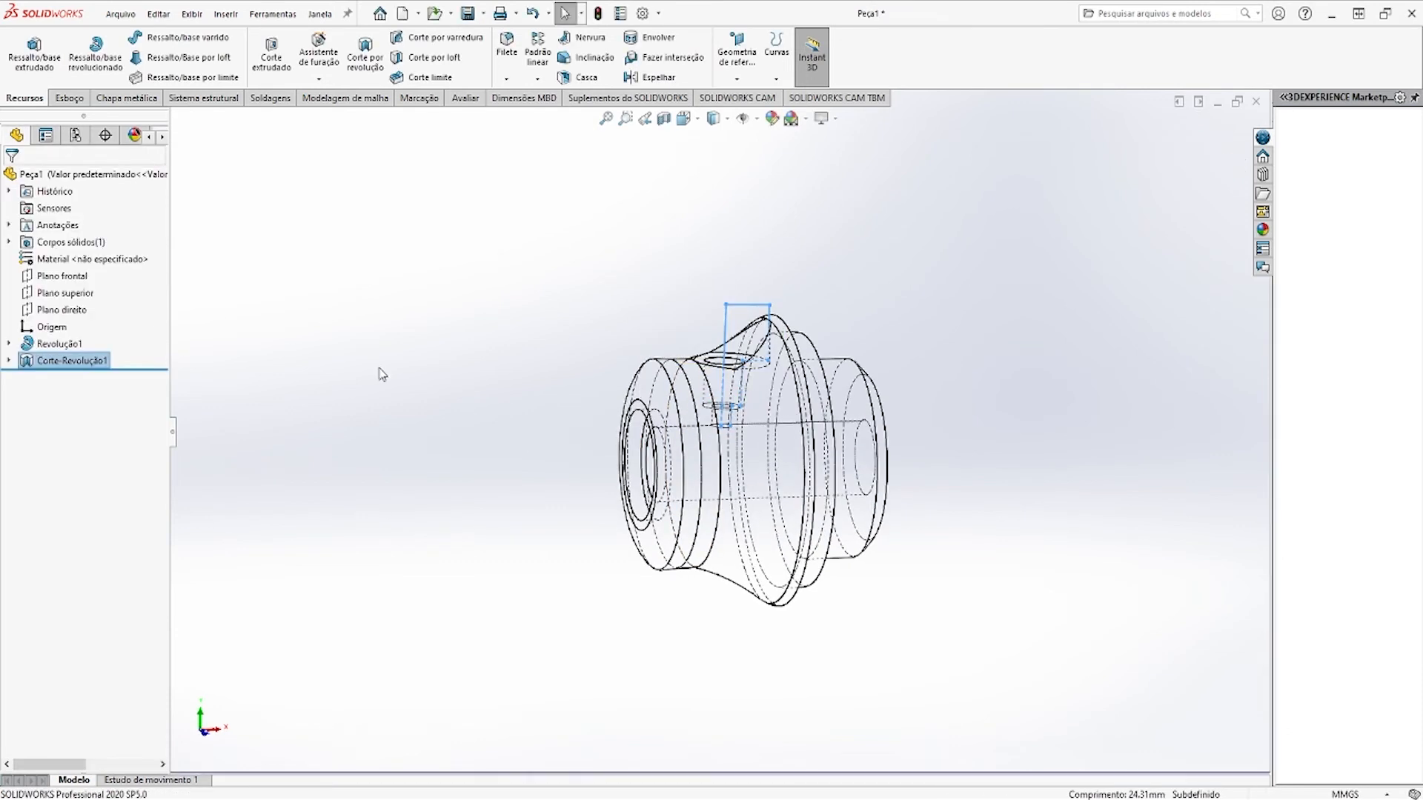
# Display the body shaded with edges and inspect the new nozzle seat from several sides
pyautogui.moveTo(636, 271); pyautogui.dragTo(696, 430, button='middle')
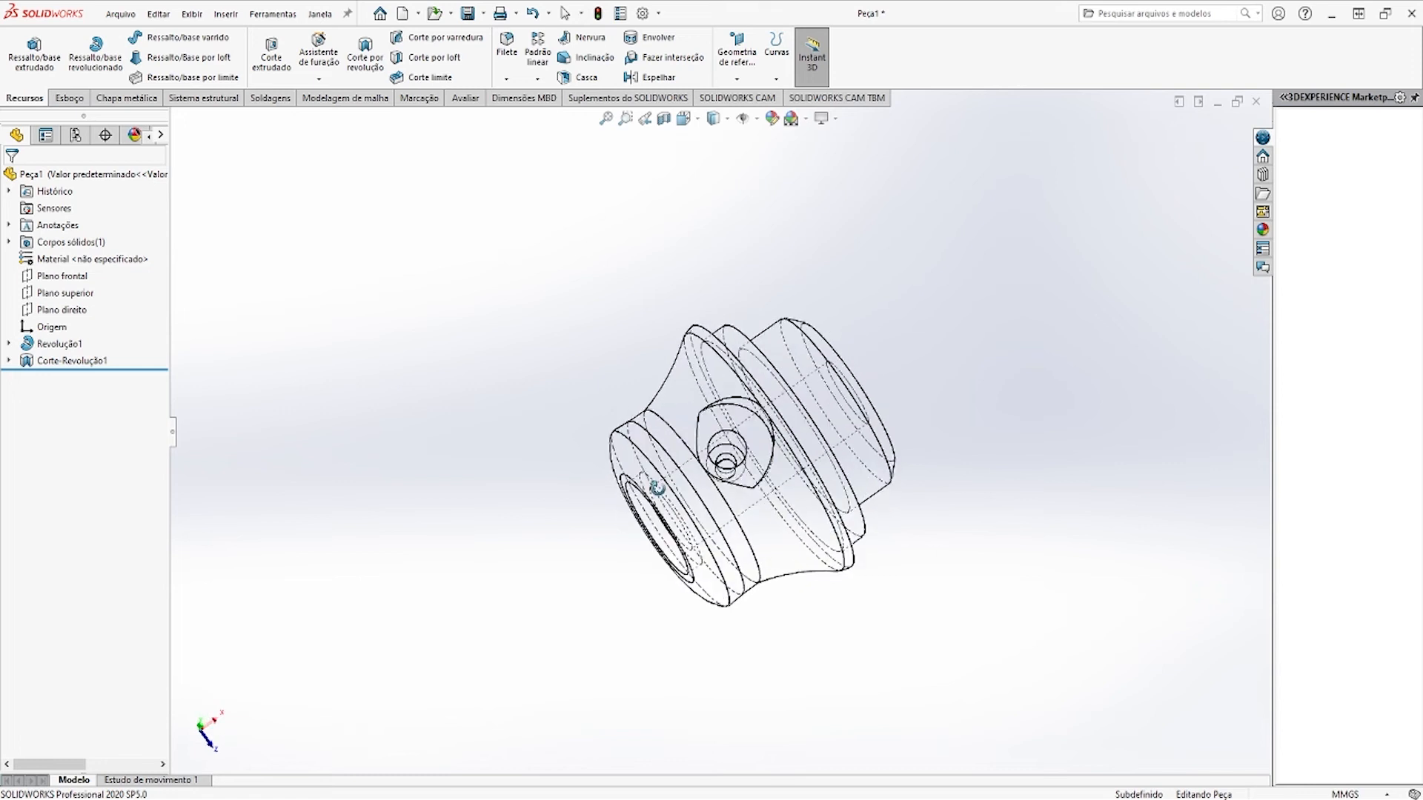
pyautogui.click(713, 119)
pyautogui.click(715, 142)
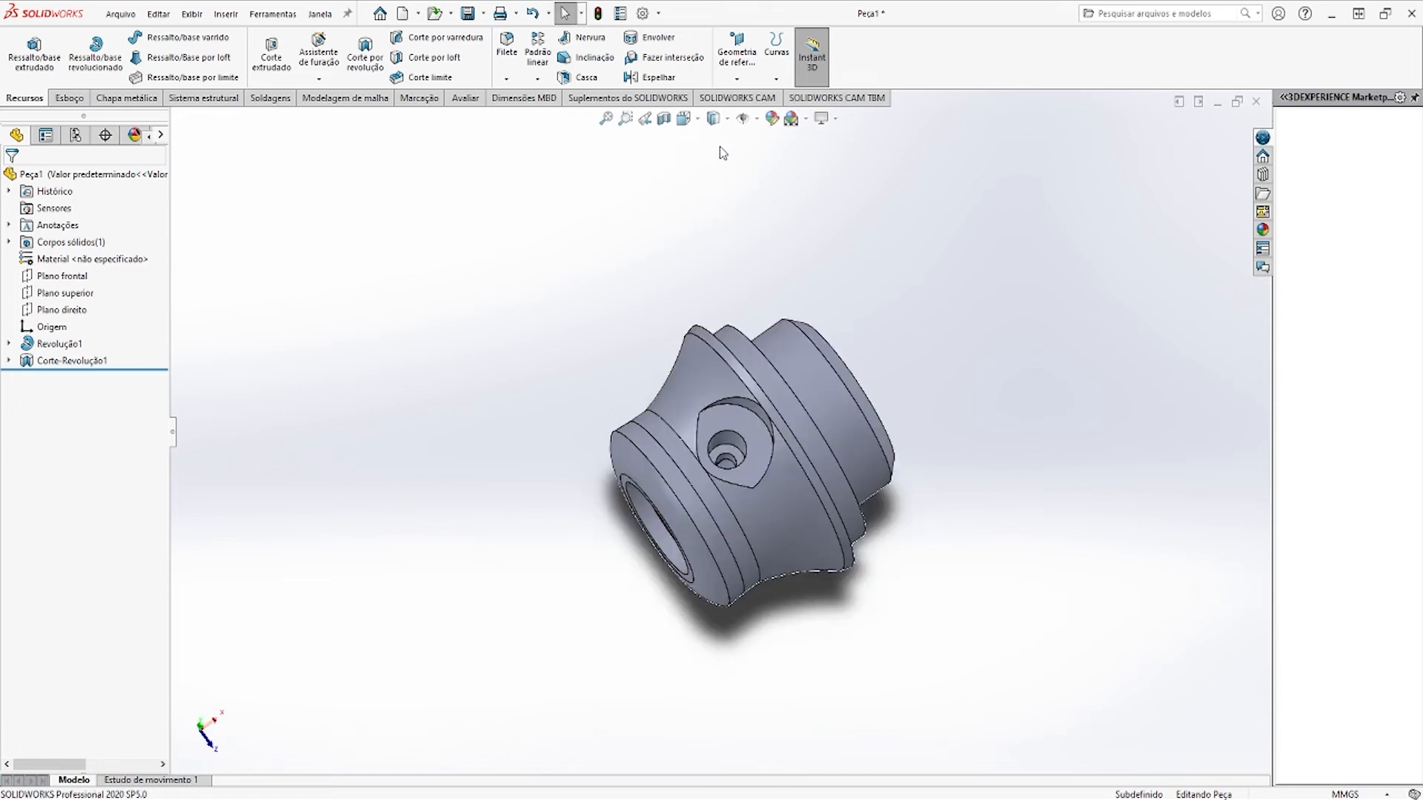
pyautogui.moveTo(861, 200); pyautogui.dragTo(686, 446, button='middle')
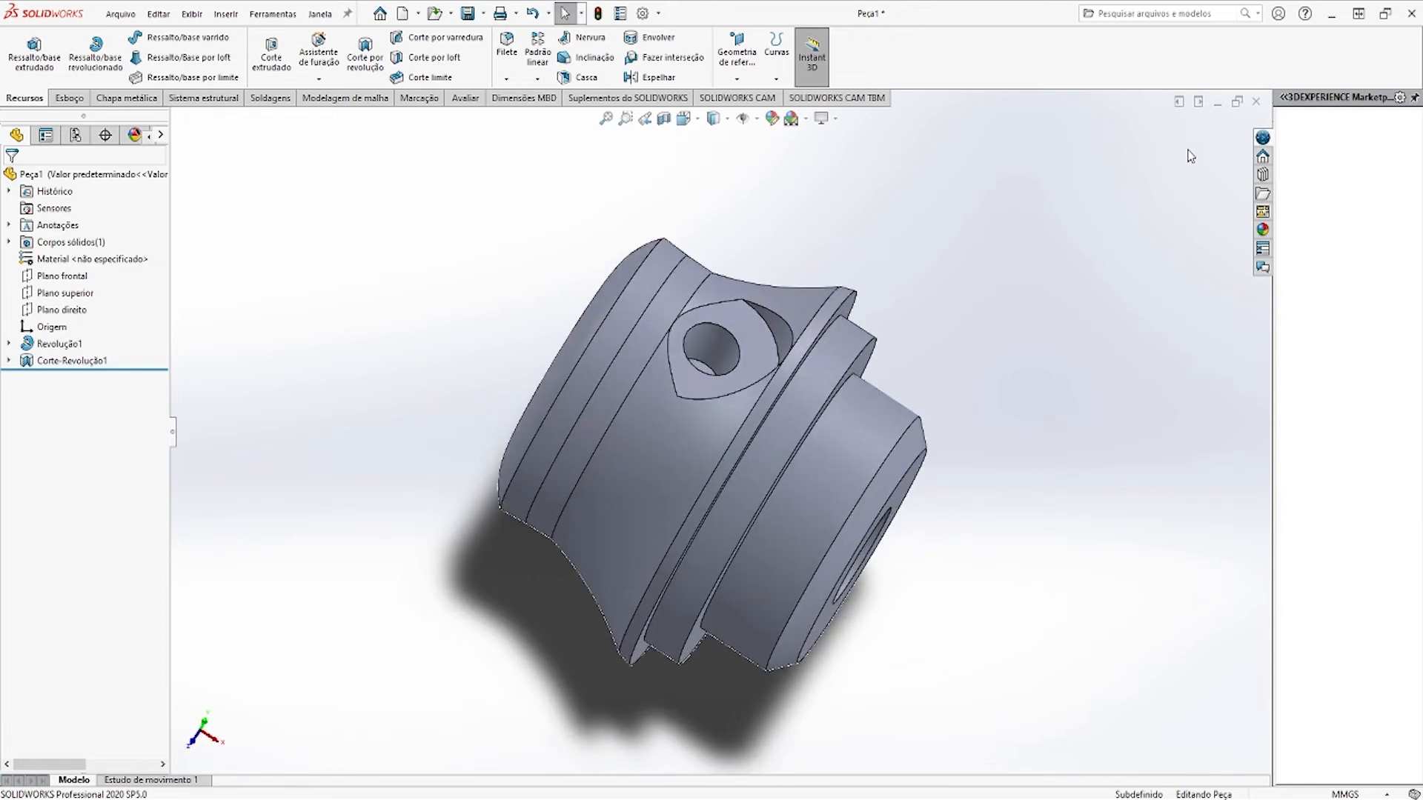
# Switch to the reference part CABEÇOTE PORTA BICOS SPRAY, display it shaded with edges and examine its nozzle seats
pyautogui.click(1219, 106)
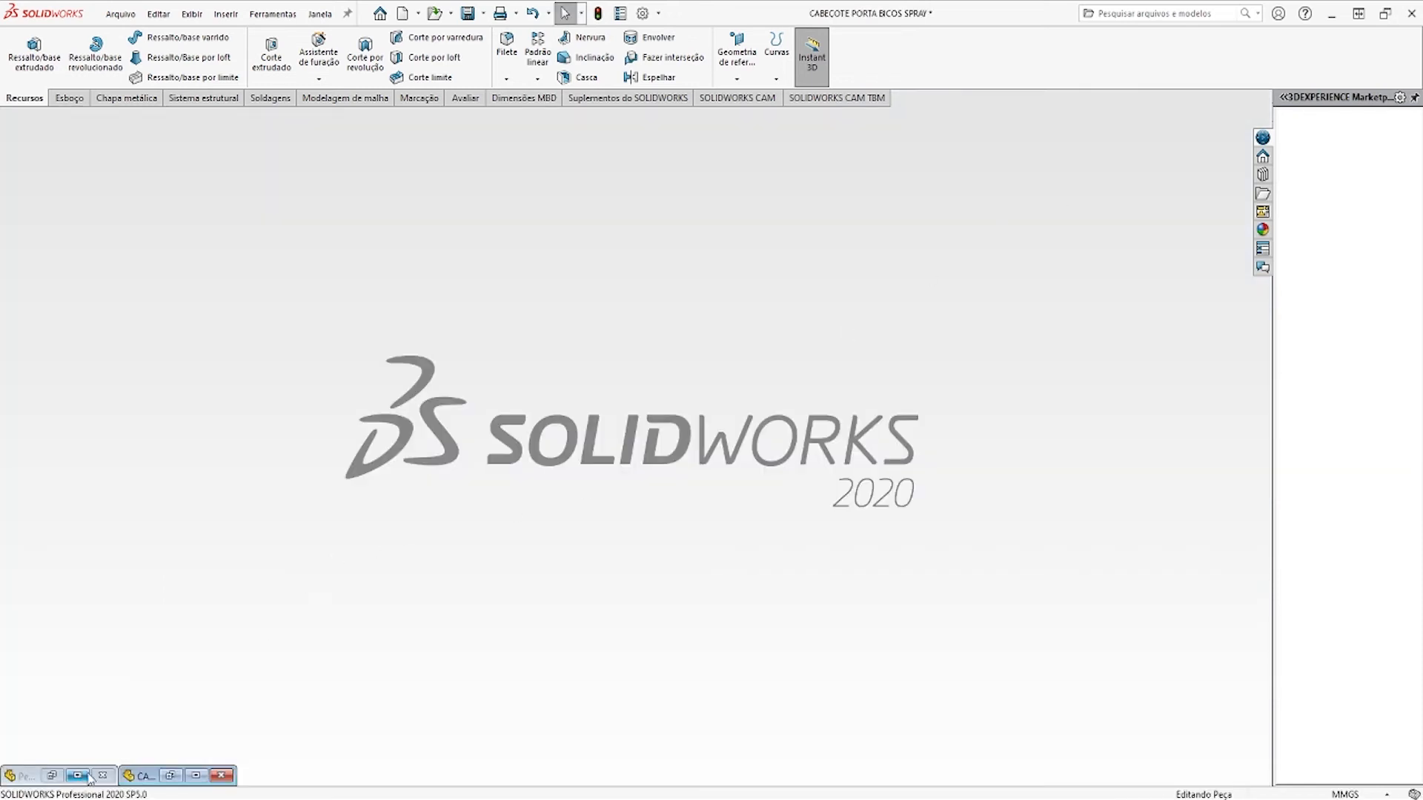
pyautogui.click(195, 775)
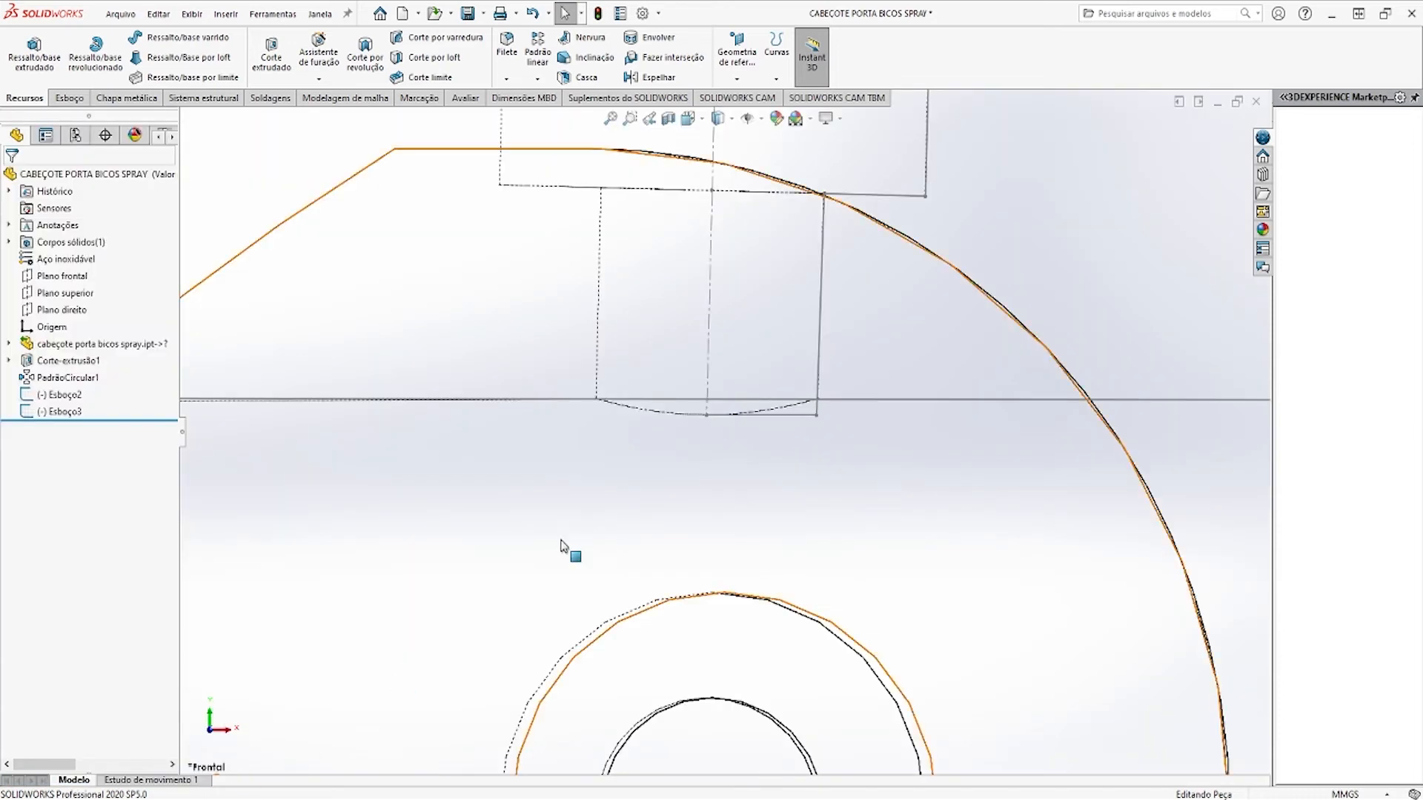
pyautogui.scroll(5, 651, 469)
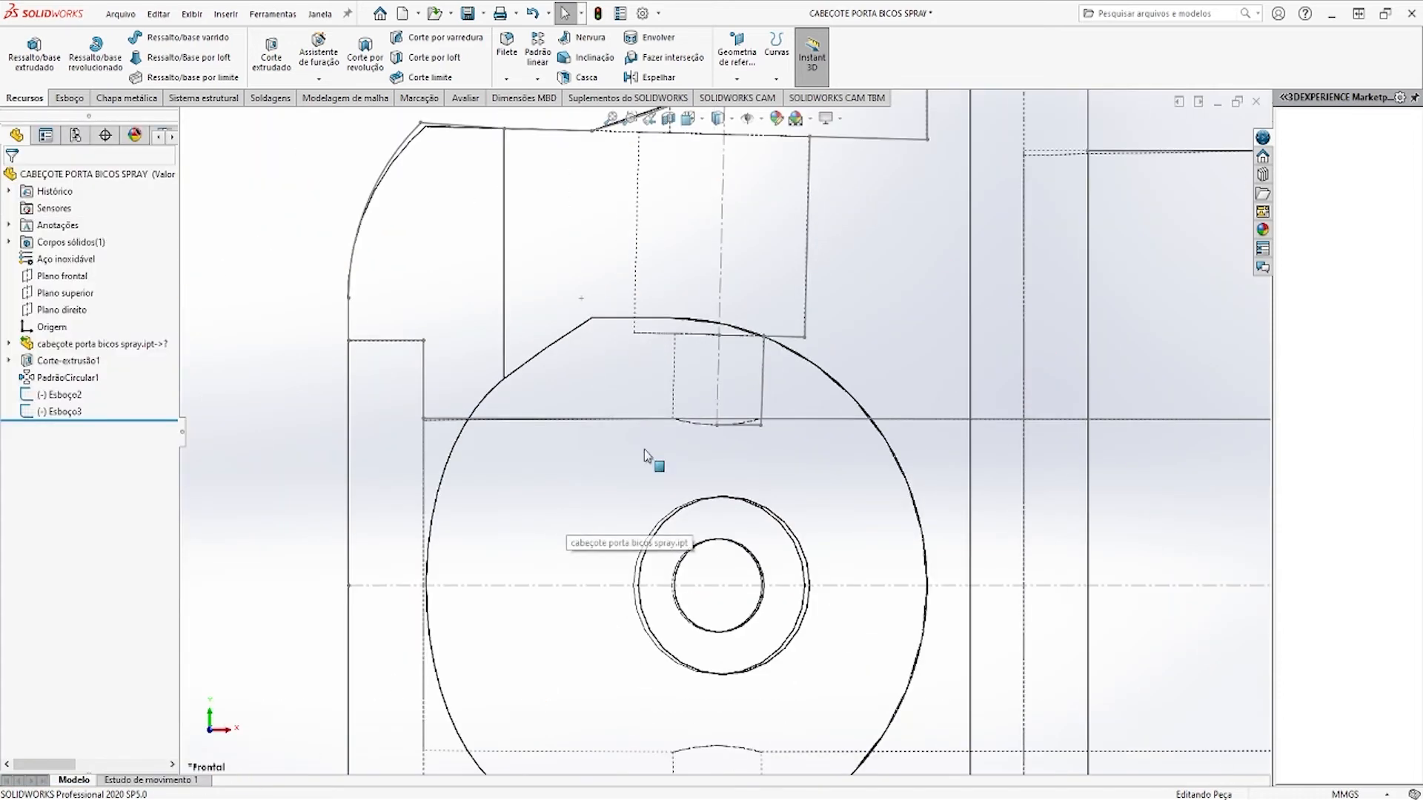
pyautogui.click(761, 119)
pyautogui.click(723, 137)
pyautogui.moveTo(711, 326)
pyautogui.mouseDown(button='middle')
pyautogui.moveTo(721, 374)
pyautogui.moveTo(658, 385)
pyautogui.mouseUp(button='middle')
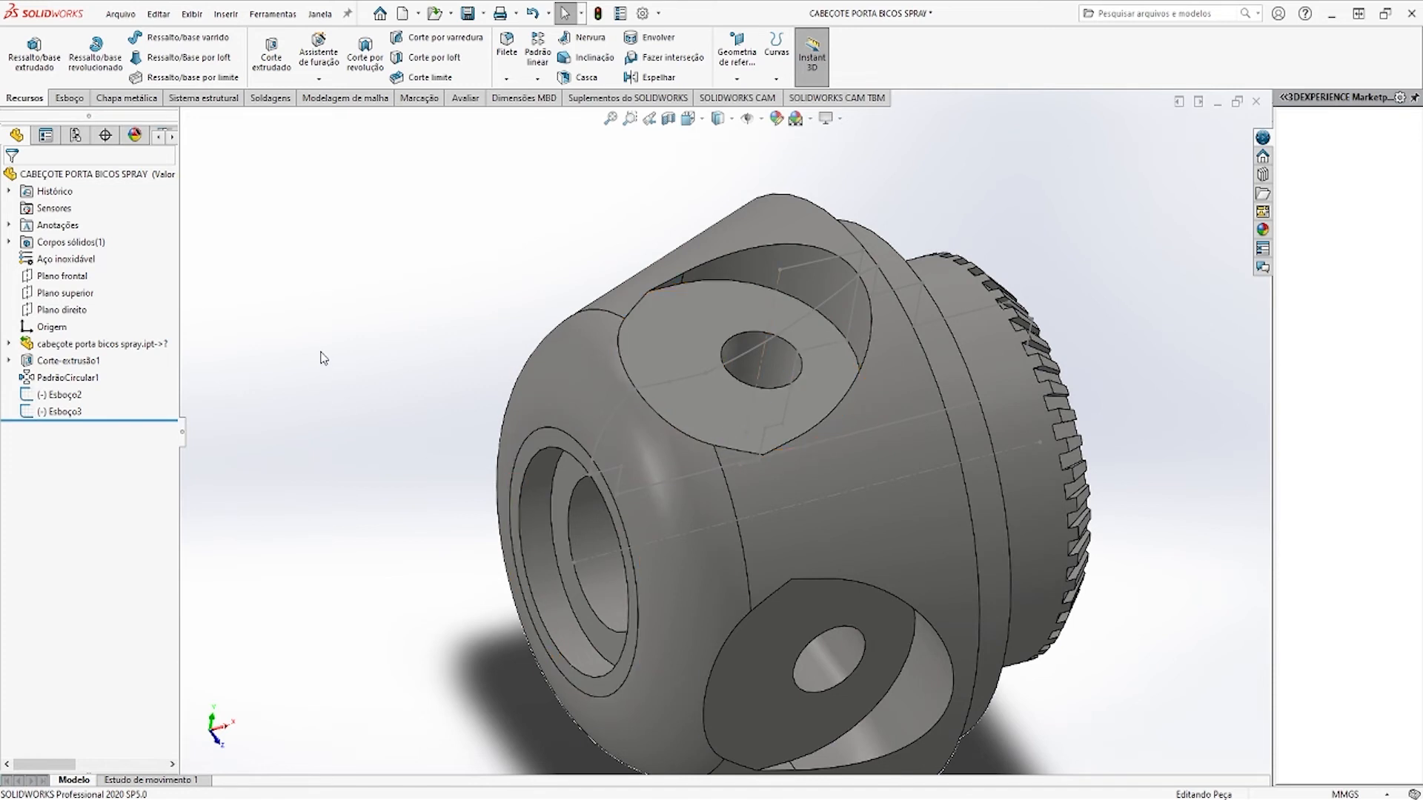
pyautogui.moveTo(323, 360); pyautogui.dragTo(410, 379, button='middle')
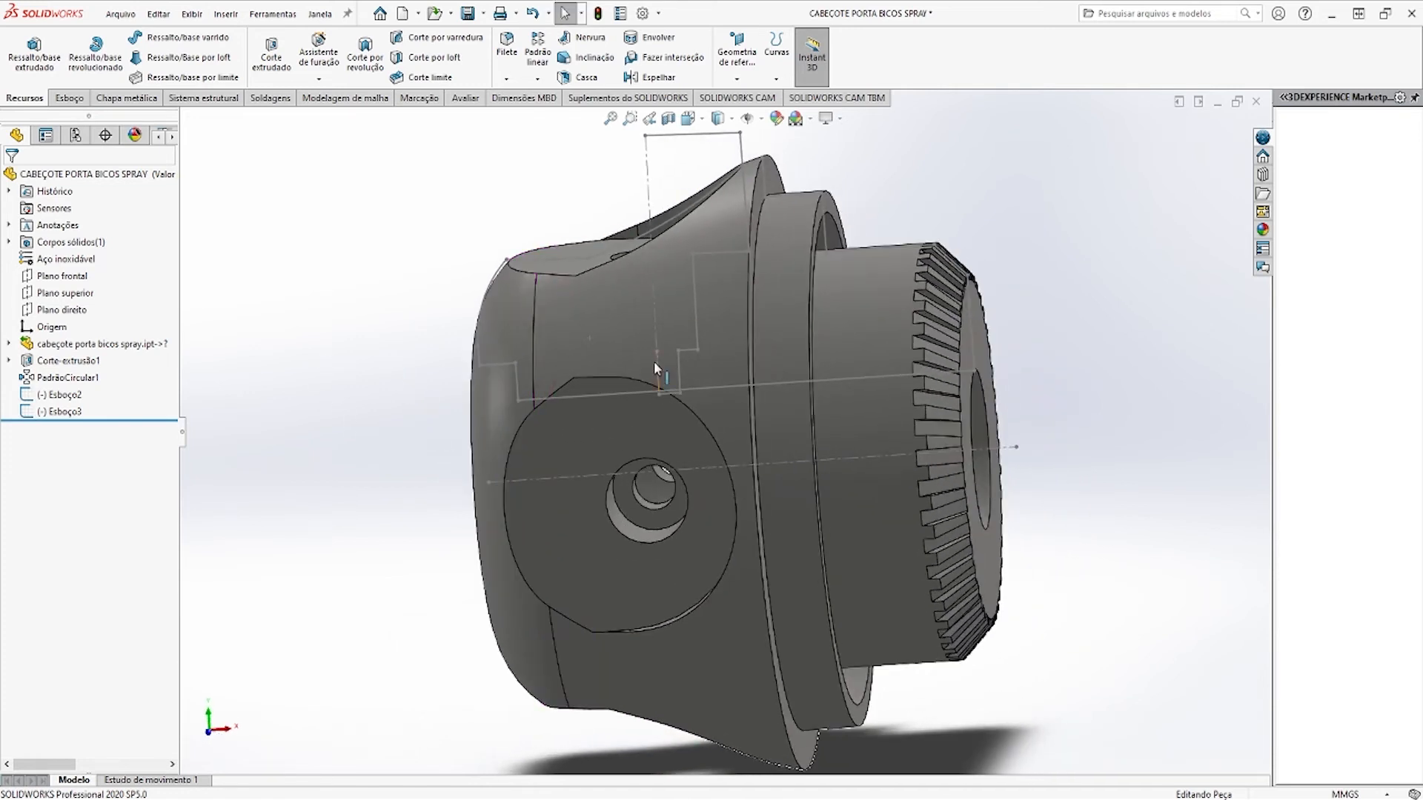
# Return to Peça1, edit the revolved cut's sketch to lower the nozzle seat's horizontal shoulder line slightly, and rebuild the cut
pyautogui.click(1217, 103)
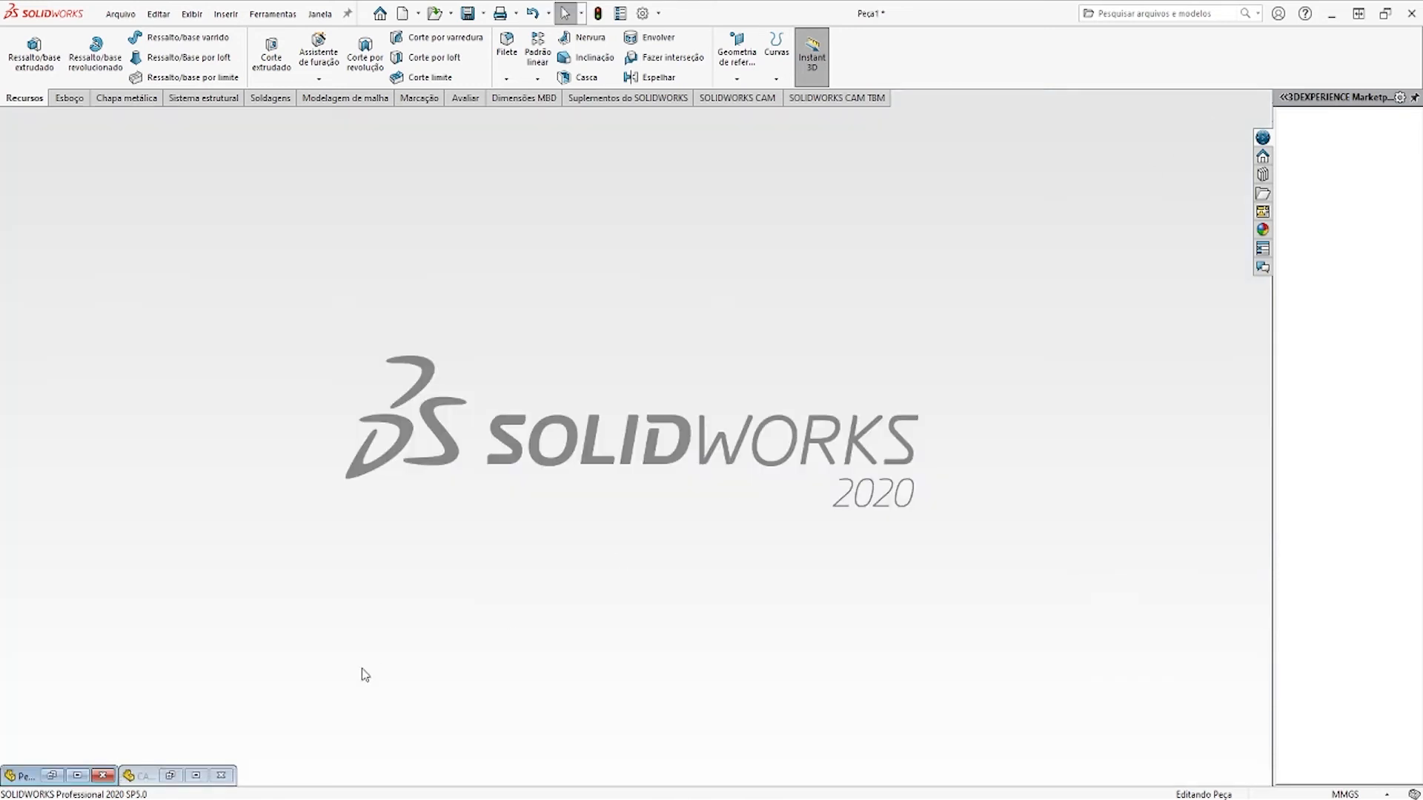
pyautogui.click(80, 774)
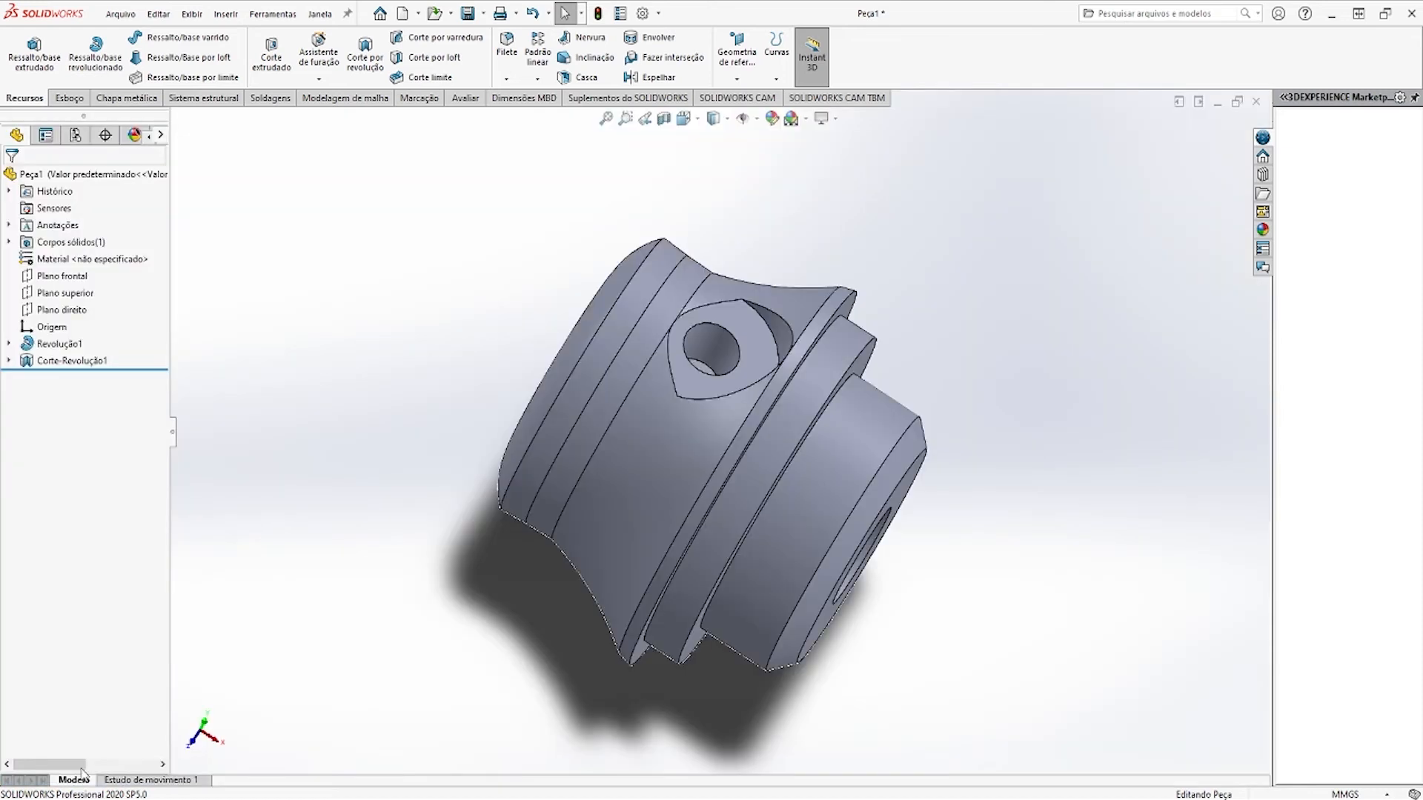
pyautogui.click(72, 361)
pyautogui.click(82, 322)
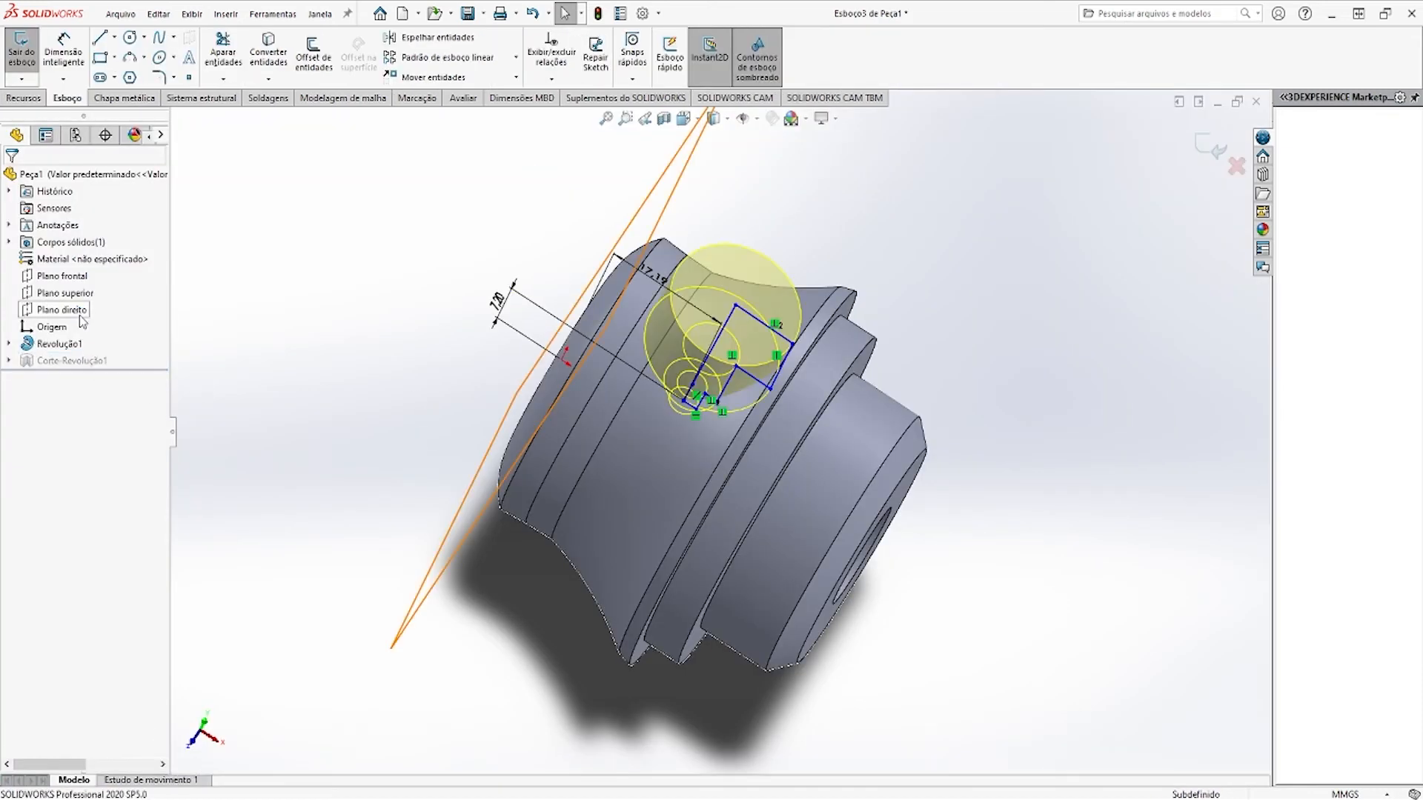
pyautogui.scroll(-5, 647, 260)
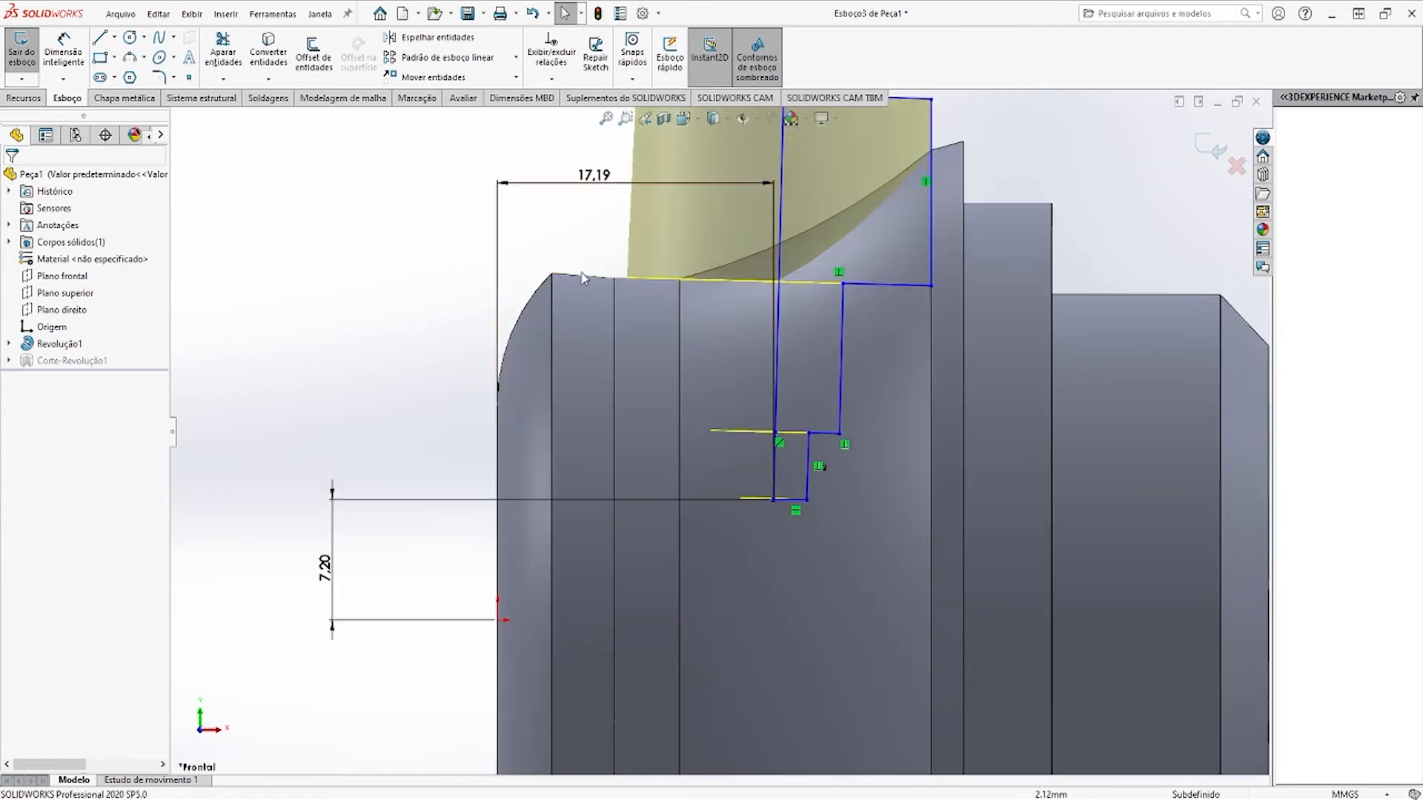
pyautogui.moveTo(872, 284)
pyautogui.mouseDown()
pyautogui.moveTo(869, 312)
pyautogui.moveTo(862, 299)
pyautogui.mouseUp()
pyautogui.scroll(4, 852, 304)
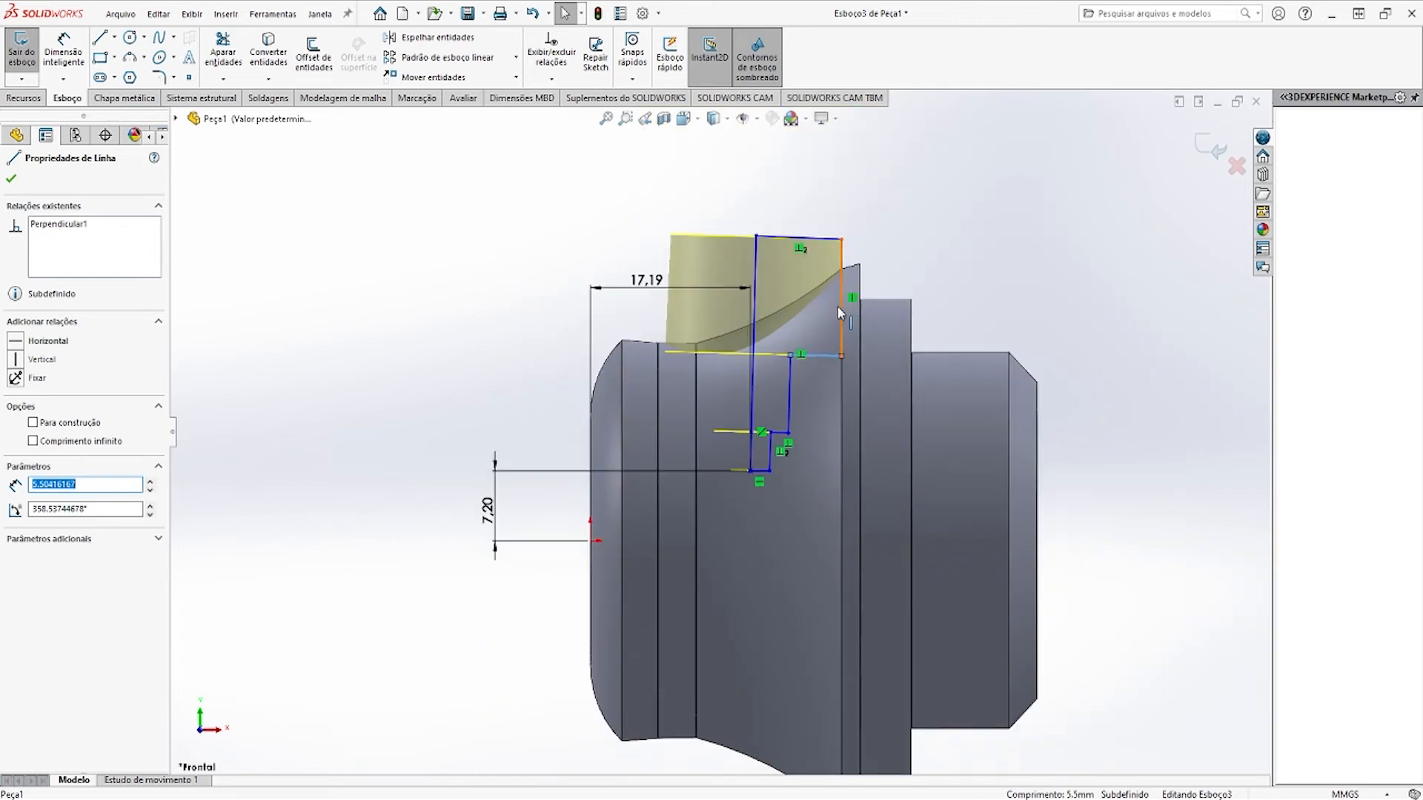
pyautogui.click(1211, 146)
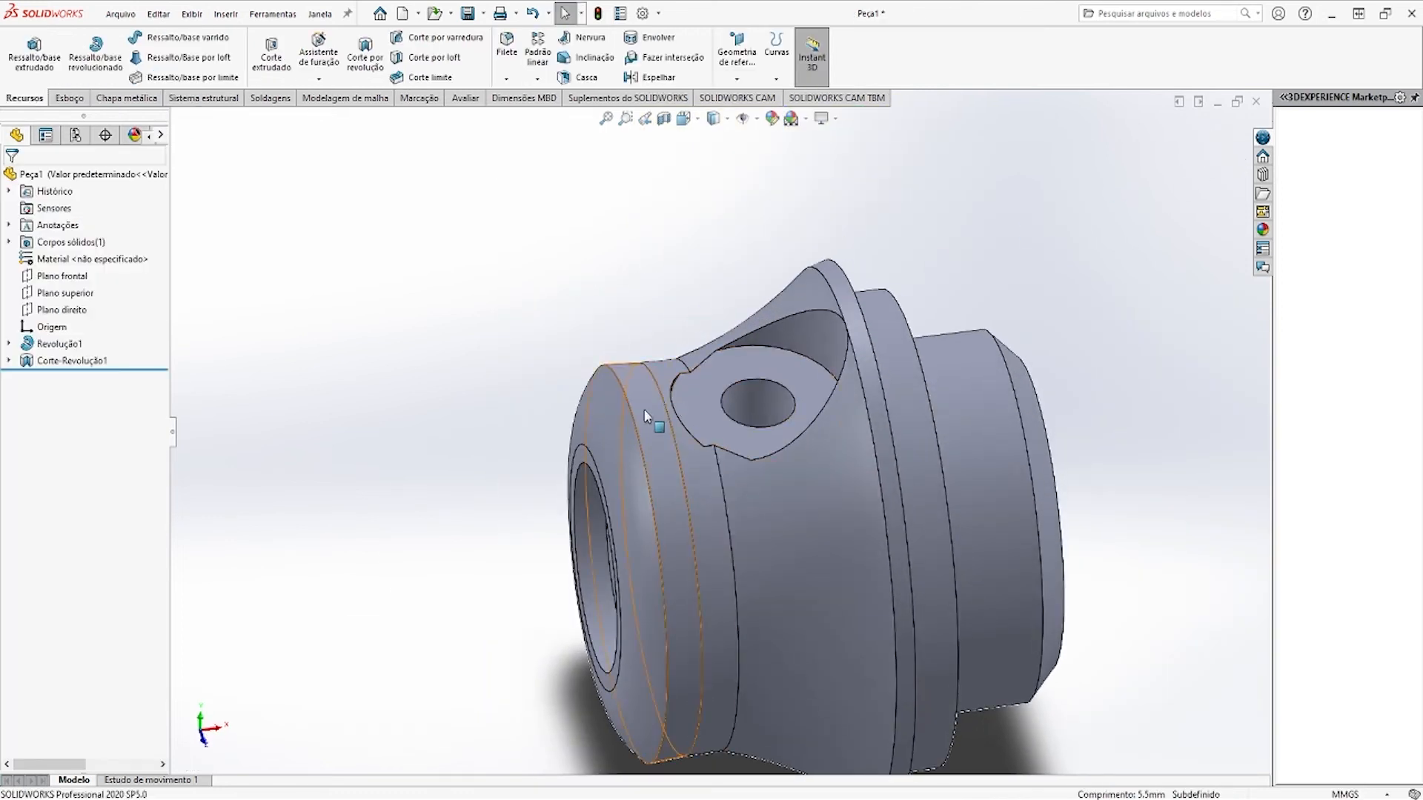
# Edit the revolved body's sketch, moving the front arc's upper endpoint to about X 3.5, Y 20.5 mm and lowering the adjacent profile point slightly
pyautogui.click(59, 344)
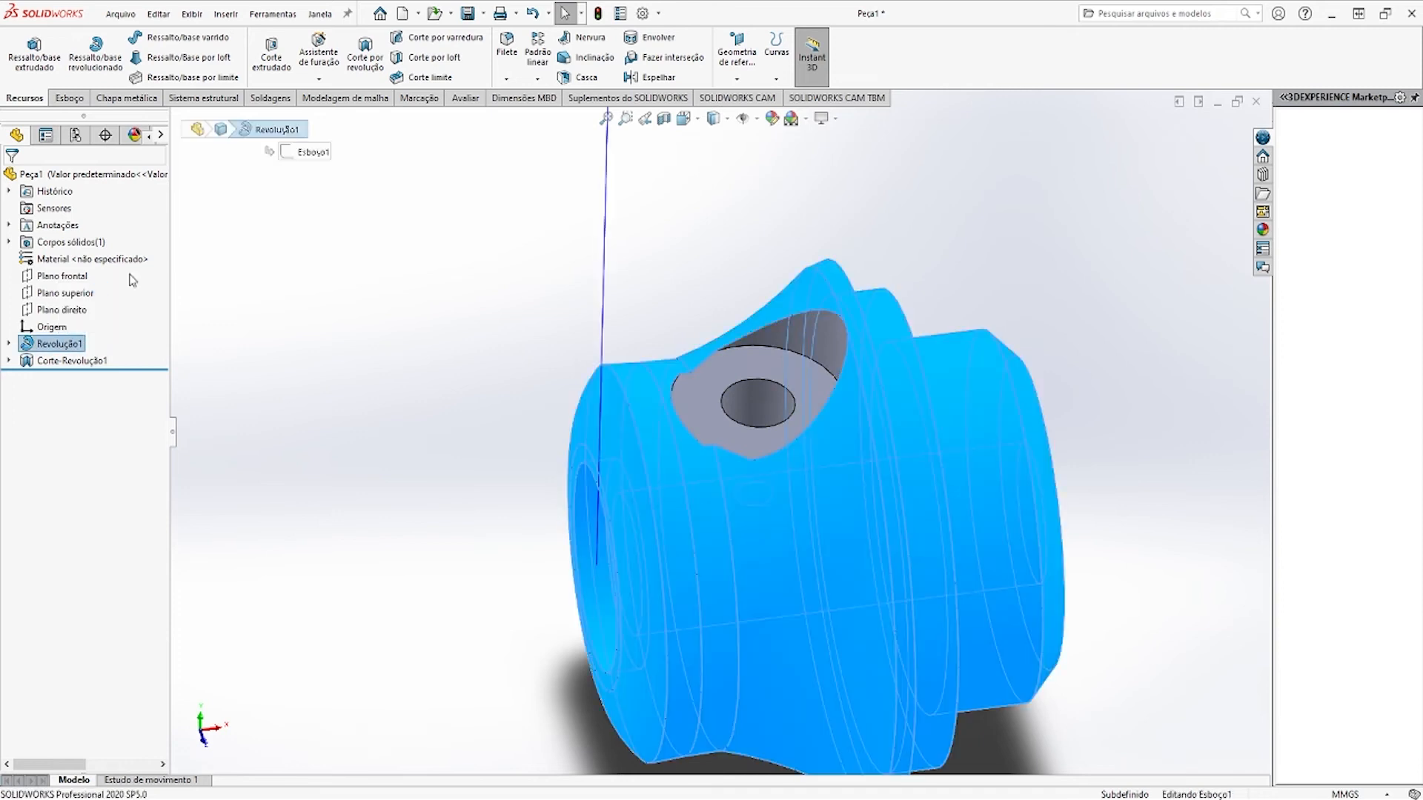
pyautogui.hotkey('ctrl', '8')
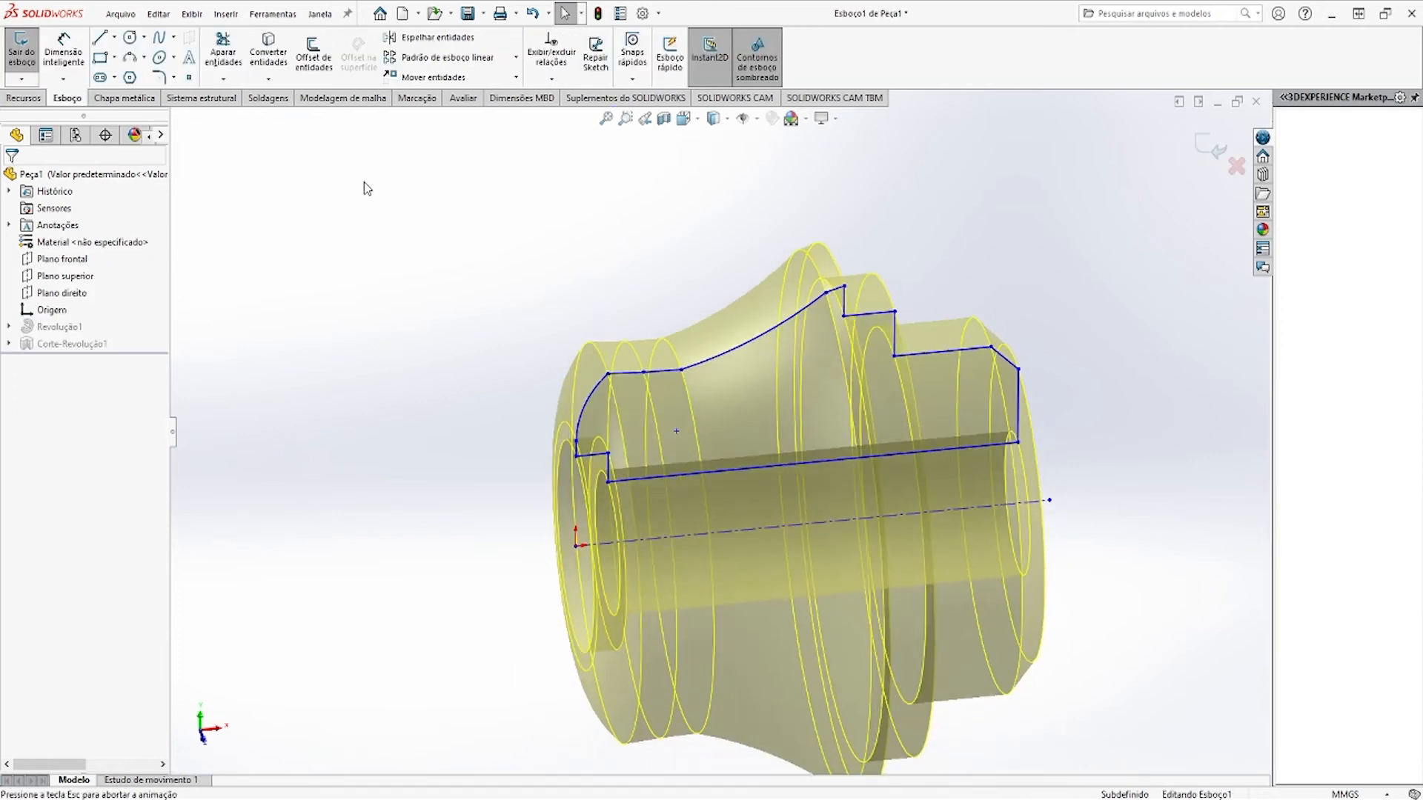
pyautogui.scroll(-6, 555, 235)
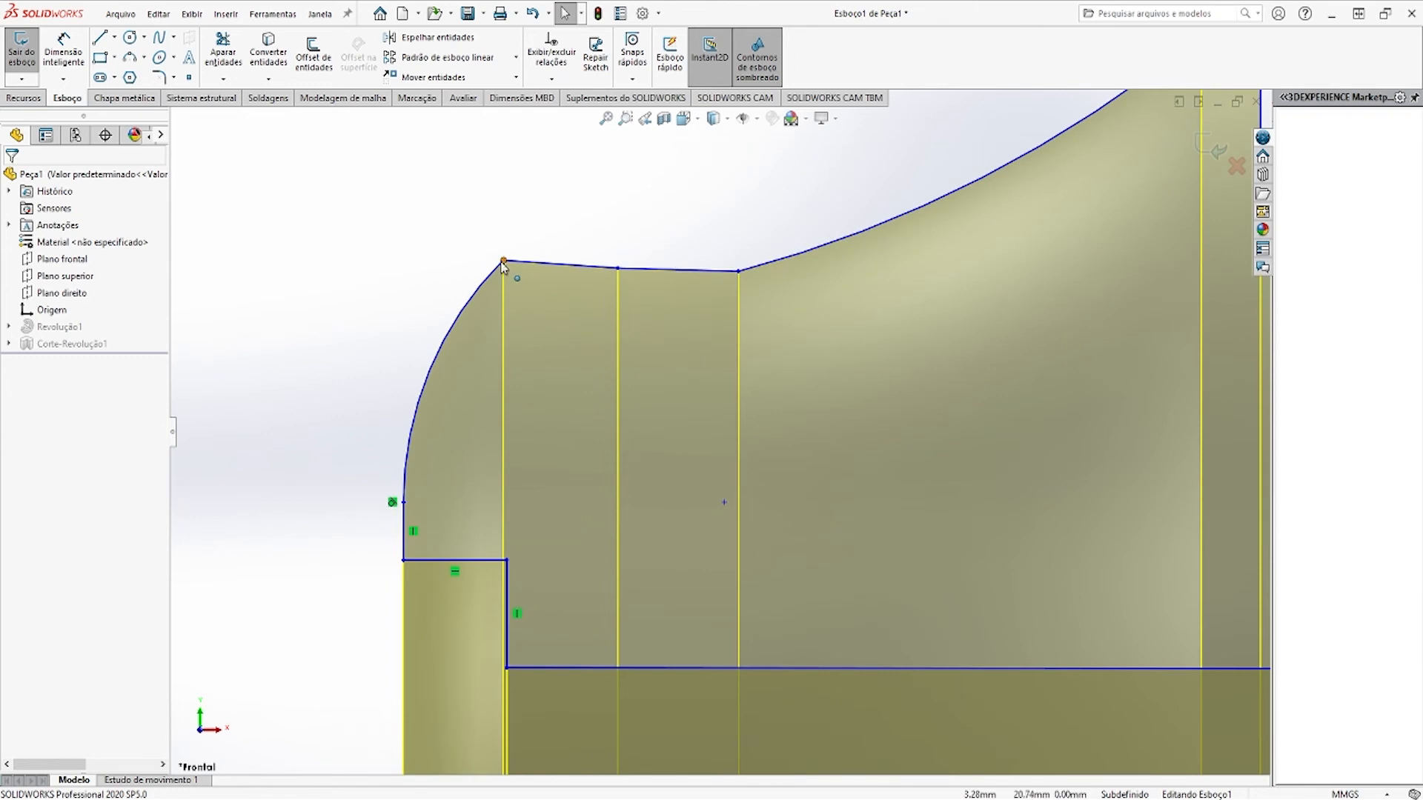
pyautogui.moveTo(503, 262)
pyautogui.mouseDown()
pyautogui.moveTo(523, 291)
pyautogui.moveTo(508, 270)
pyautogui.mouseUp()
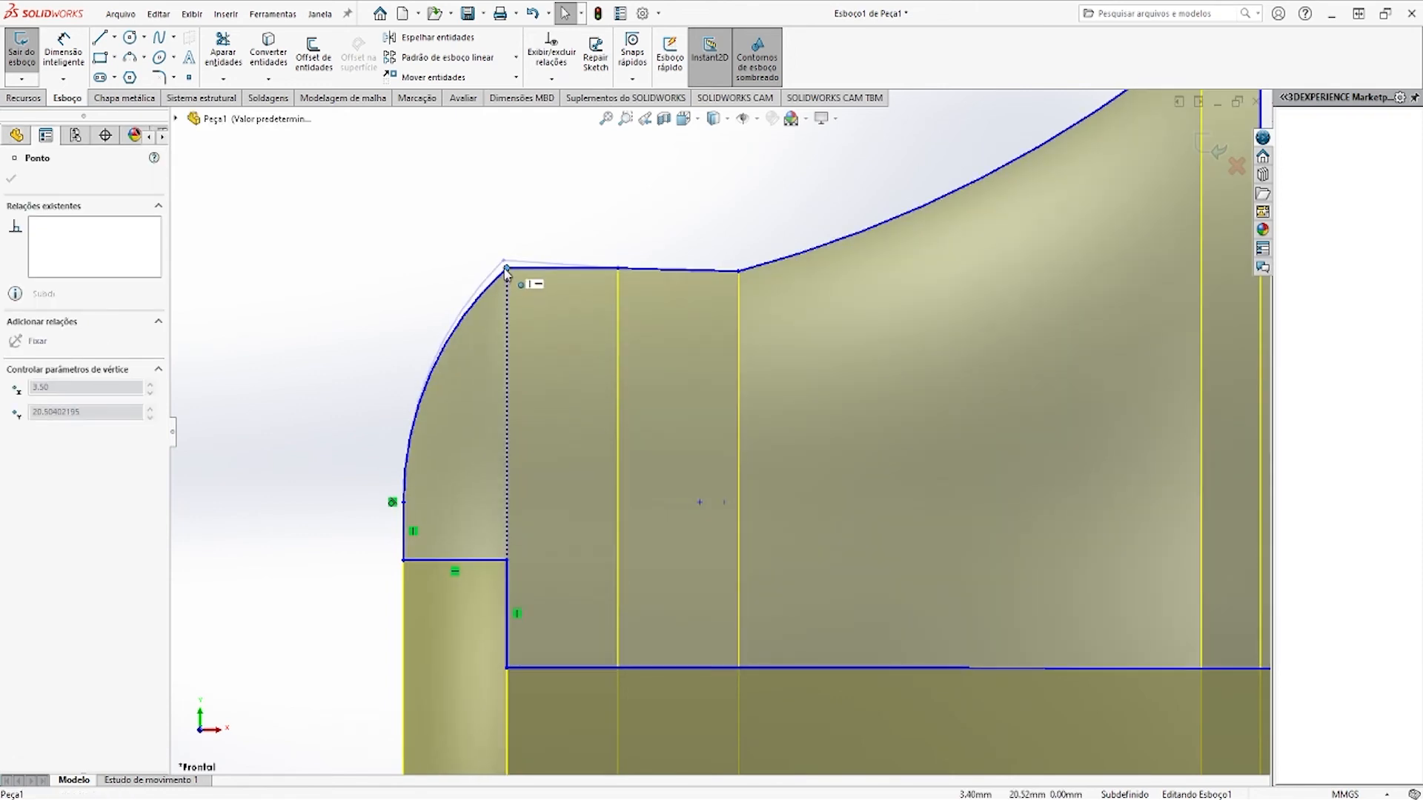
pyautogui.moveTo(617, 269)
pyautogui.mouseDown()
pyautogui.moveTo(618, 291)
pyautogui.moveTo(621, 274)
pyautogui.mouseUp()
pyautogui.click(1216, 147)
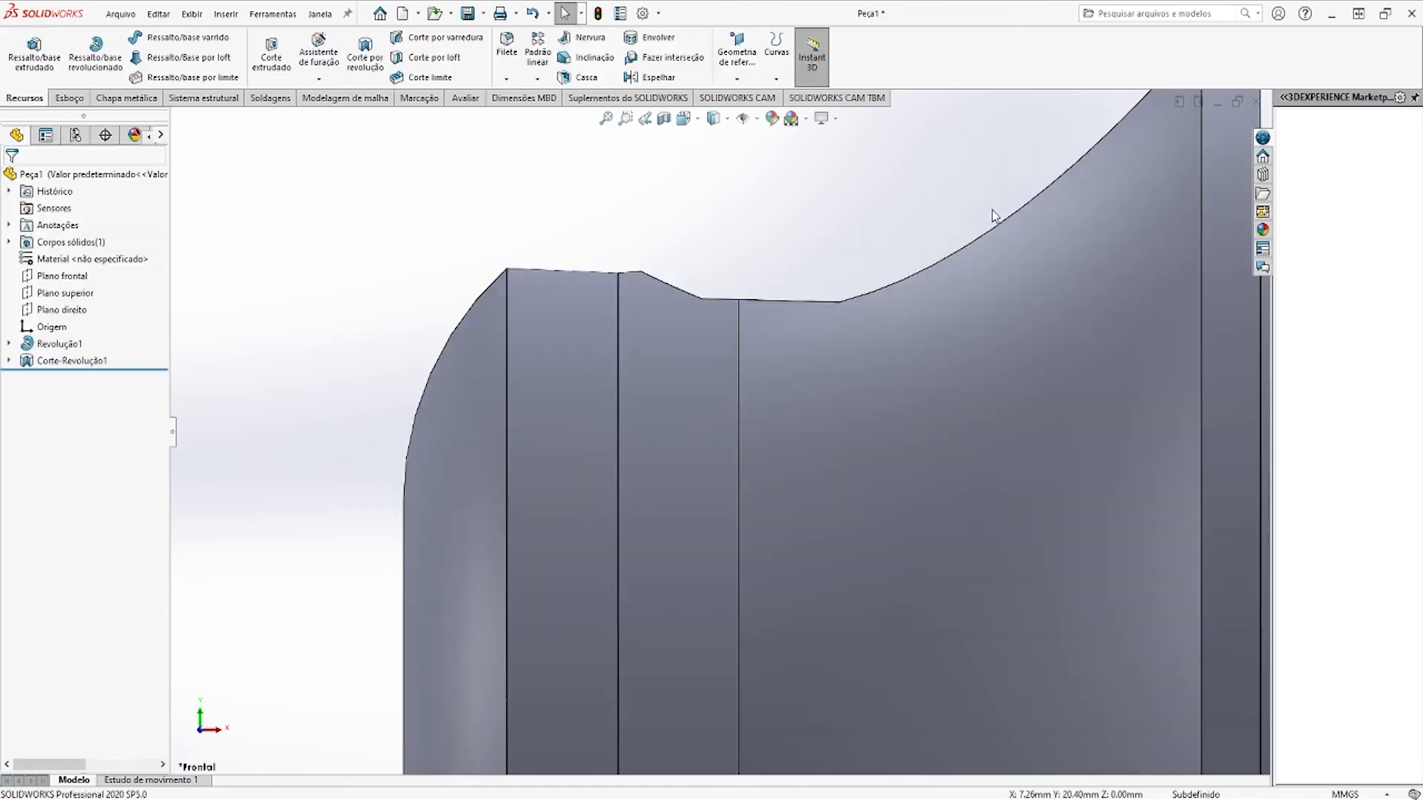
# Start a circular pattern of the nozzle seat cut, using the circular edge of the front bore as the pattern axis
pyautogui.scroll(5, 755, 363)
pyautogui.scroll(3, 755, 367)
pyautogui.moveTo(744, 369); pyautogui.dragTo(724, 465, button='middle')
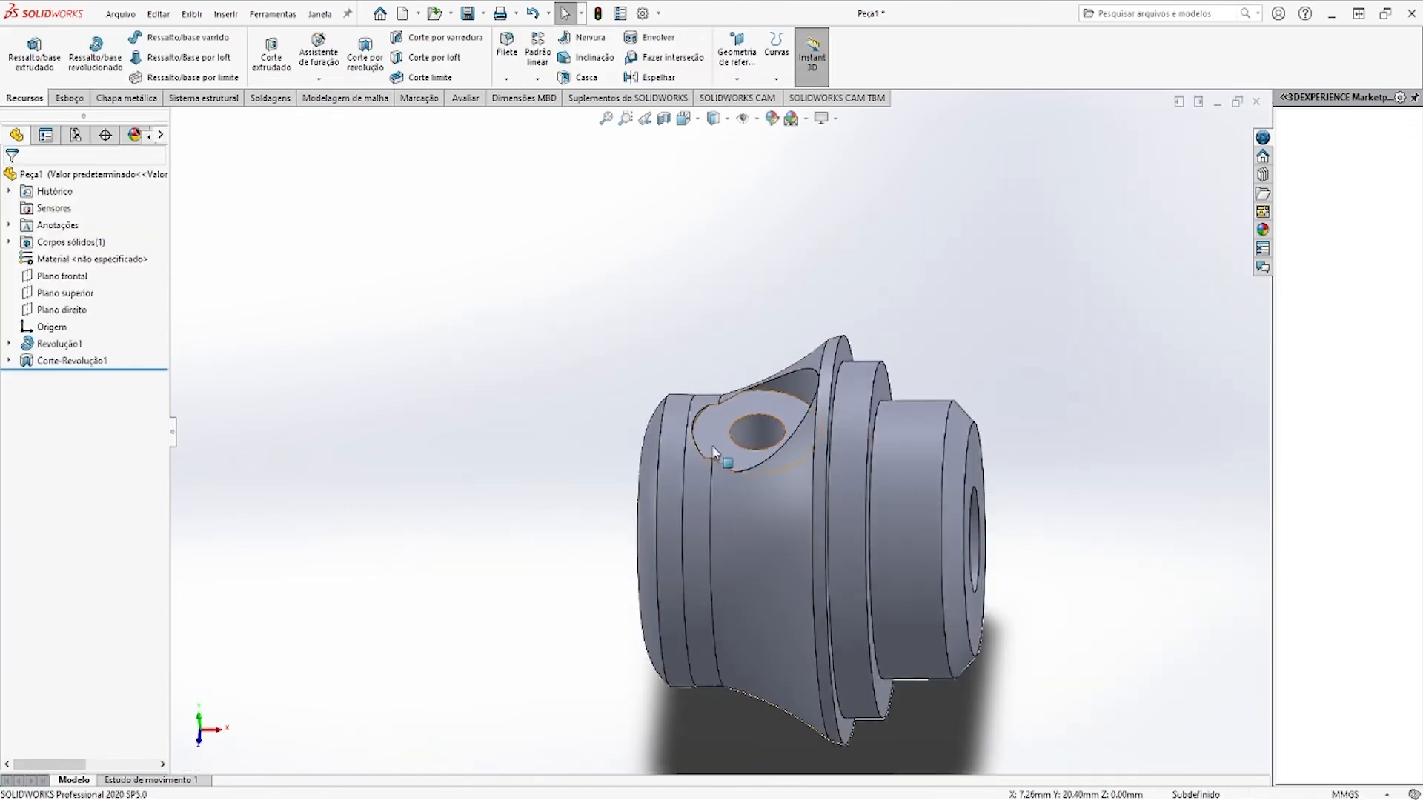
pyautogui.scroll(5, 694, 519)
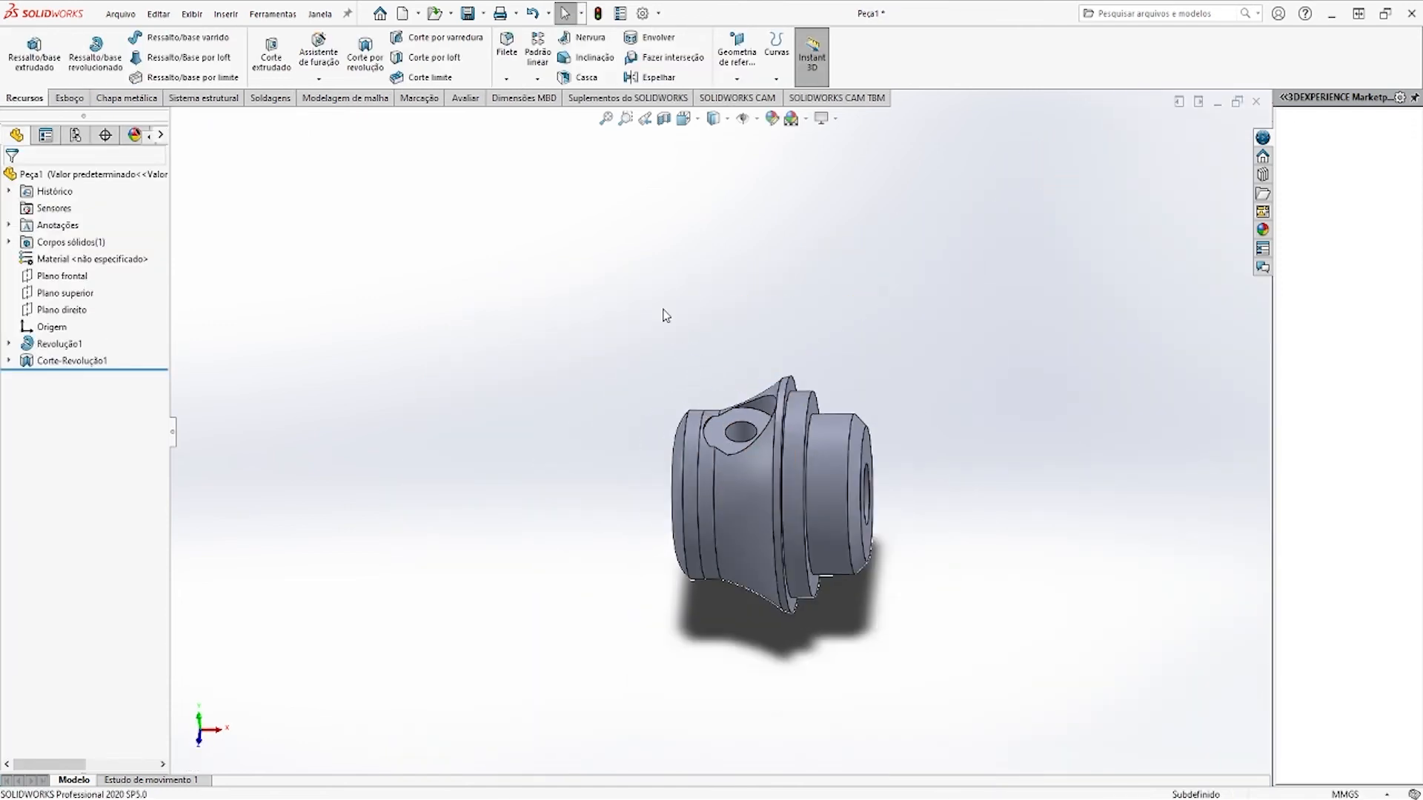
pyautogui.hotkey('ctrl', '7')
pyautogui.moveTo(715, 371); pyautogui.dragTo(829, 591, button='middle')
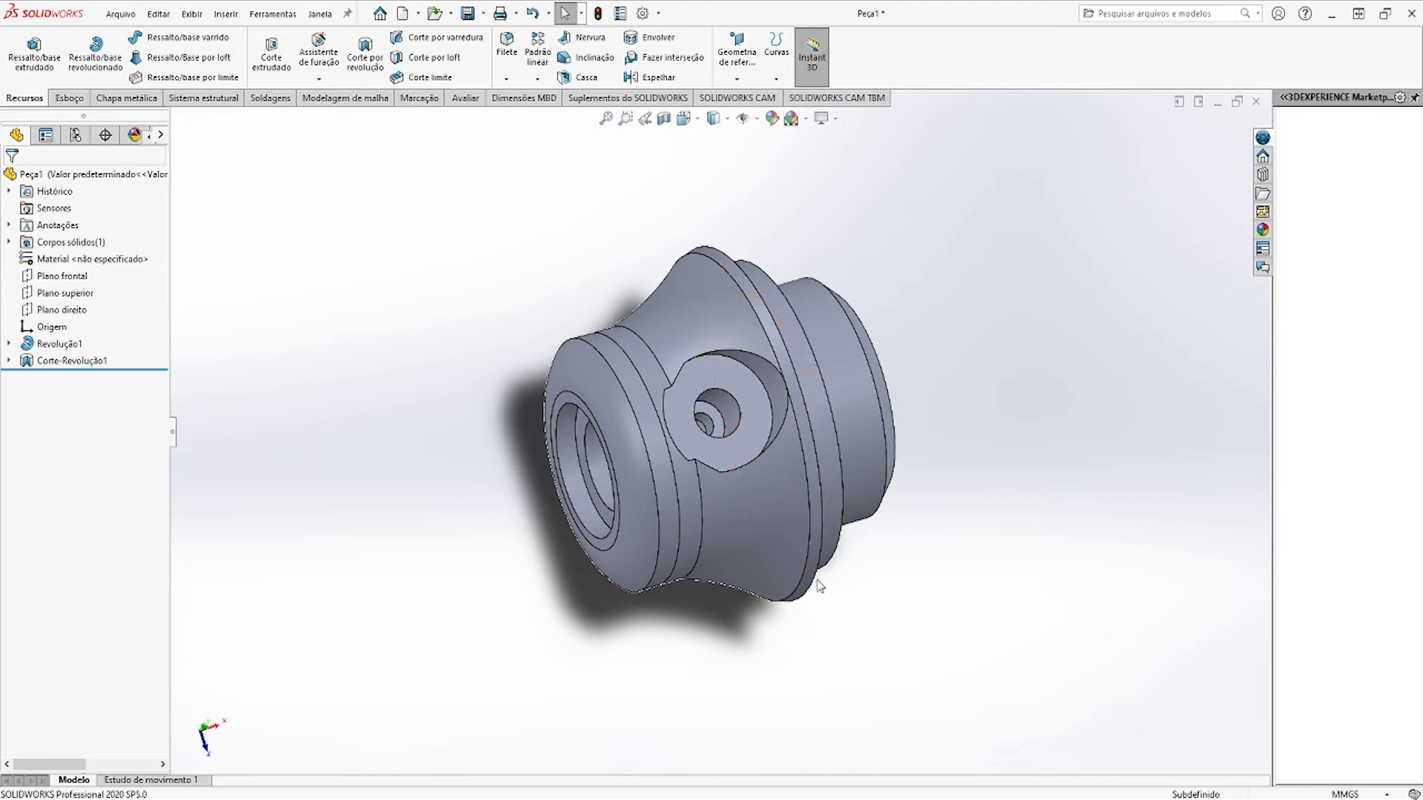
pyautogui.click(537, 78)
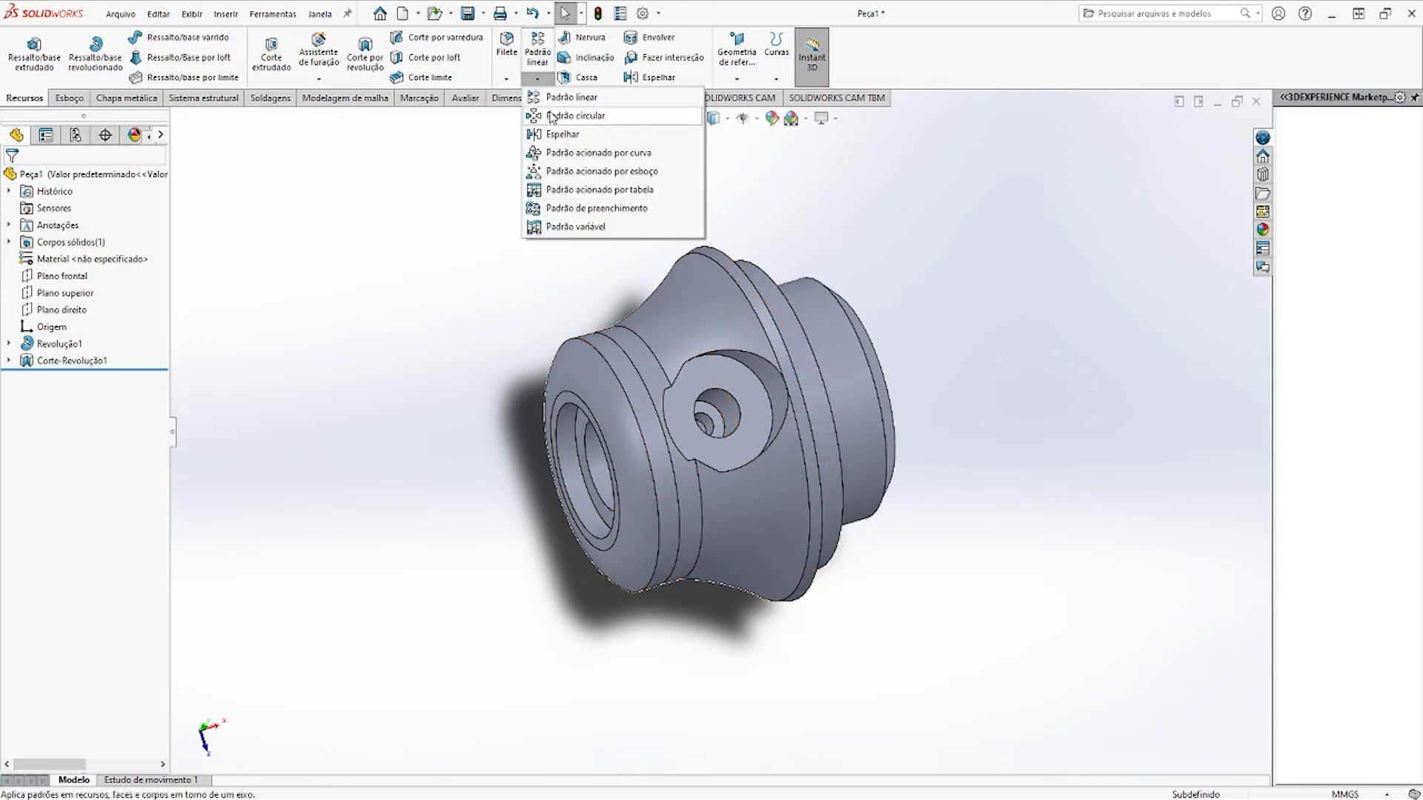
pyautogui.click(585, 118)
pyautogui.click(747, 393)
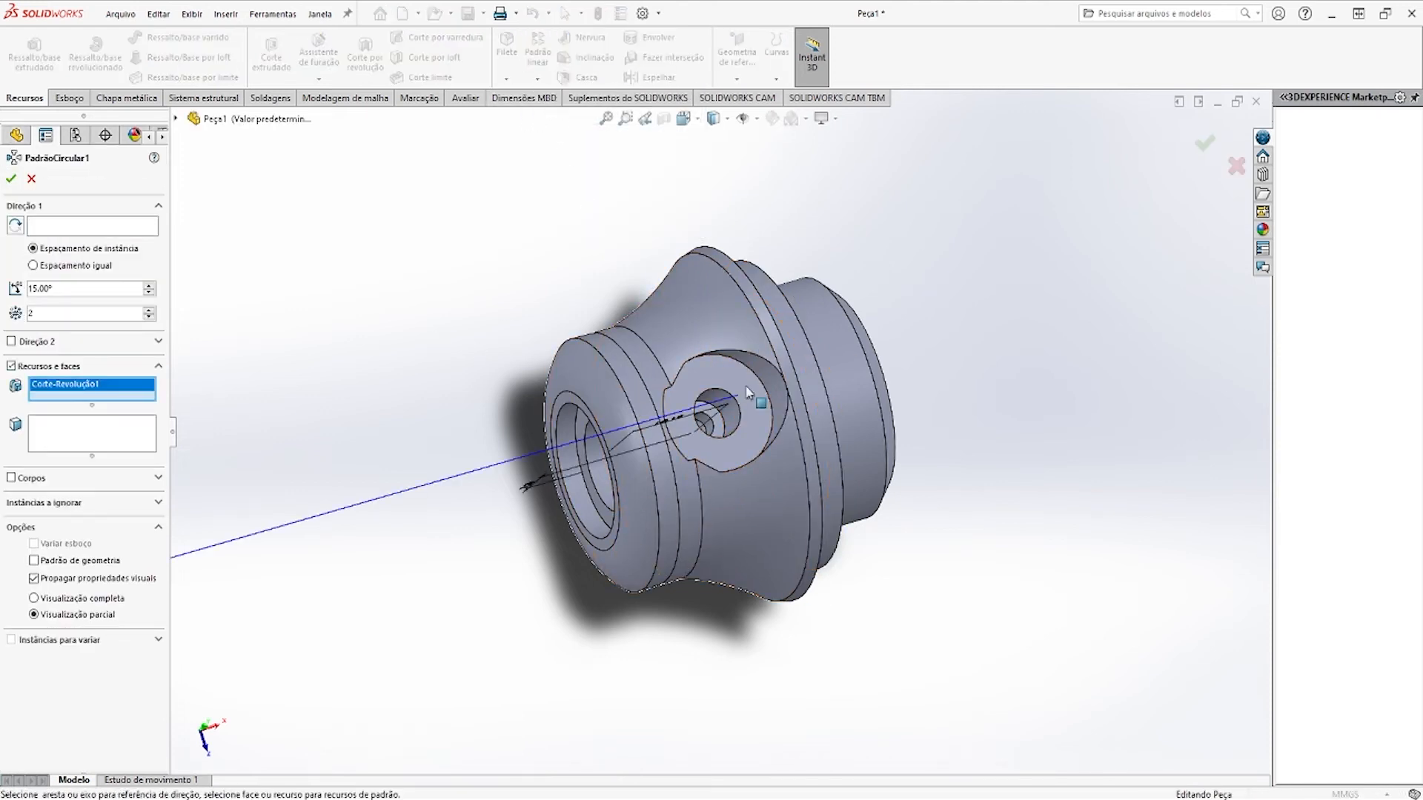
pyautogui.click(100, 229)
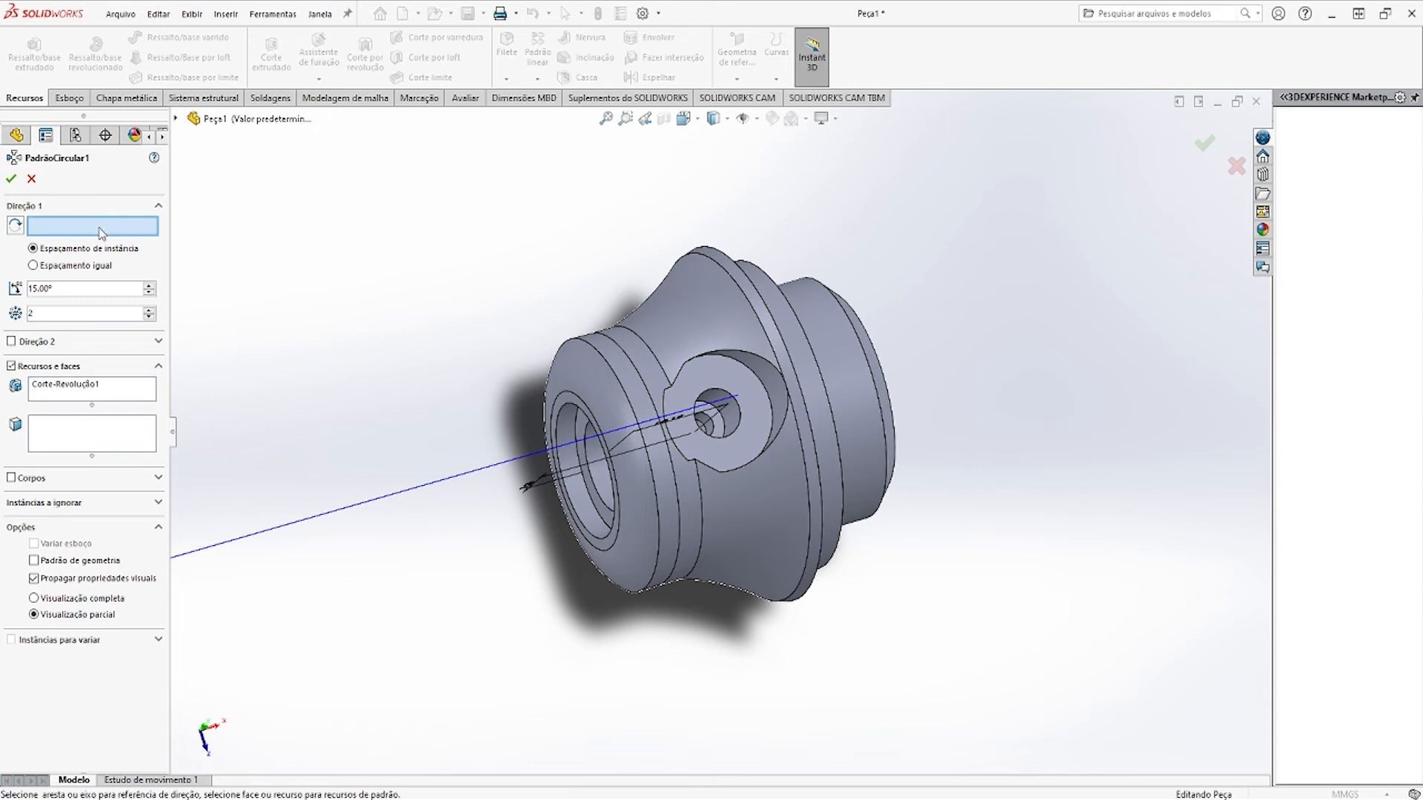
pyautogui.click(618, 496)
# Space the nozzle seat pattern equally over 360° with 4 instances, create it and check the result
pyautogui.click(33, 265)
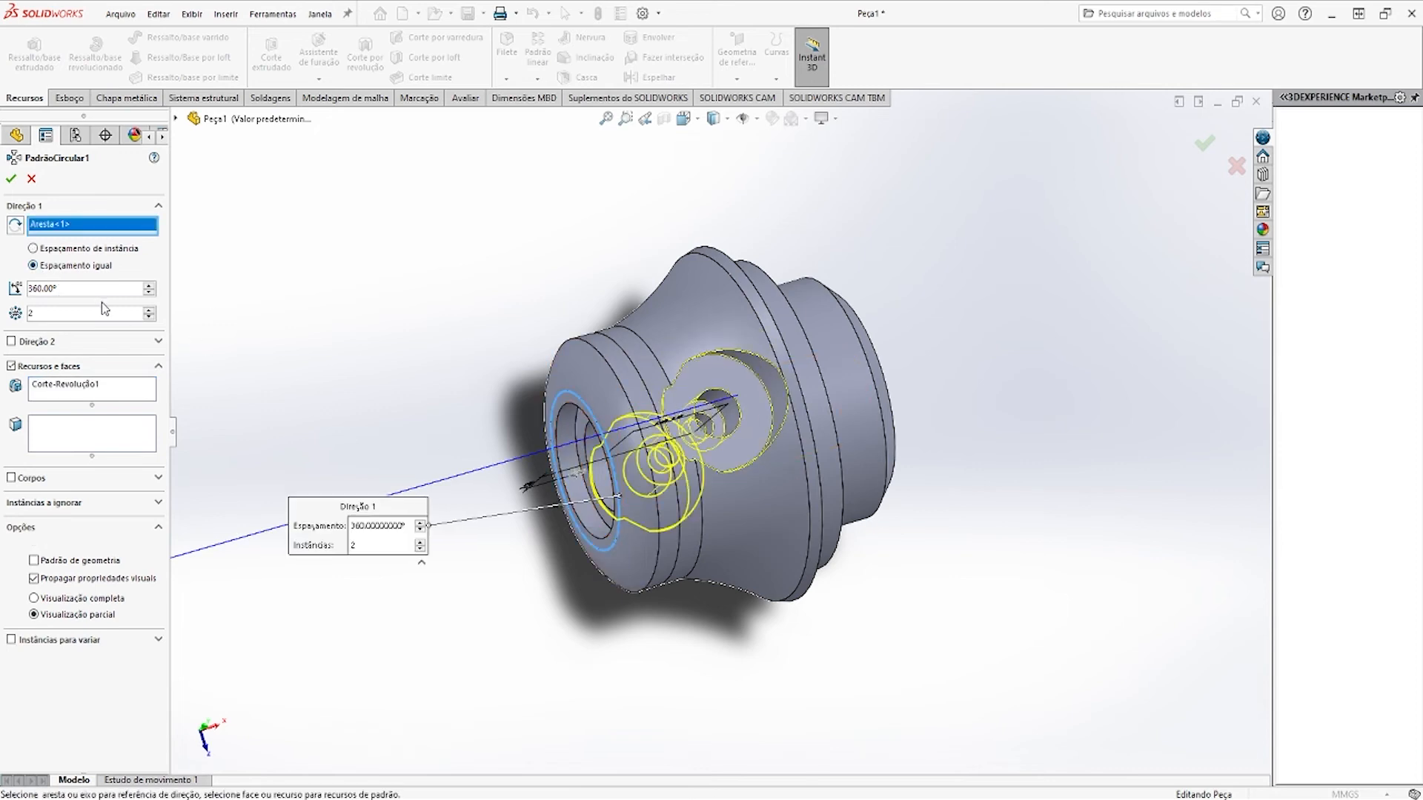
pyautogui.click(150, 311)
pyautogui.click(150, 311)
pyautogui.scroll(3, 582, 502)
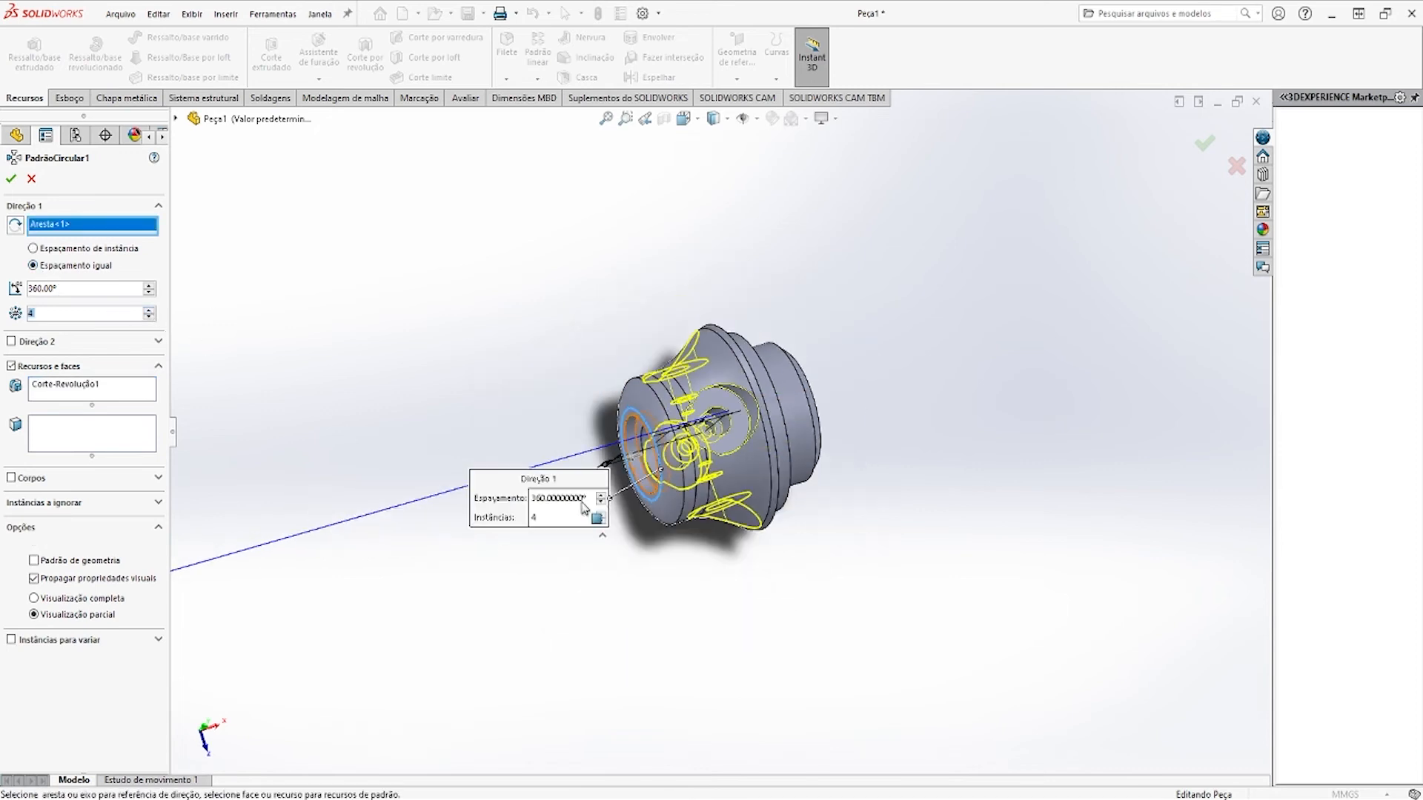
pyautogui.moveTo(582, 502); pyautogui.dragTo(754, 416, button='middle')
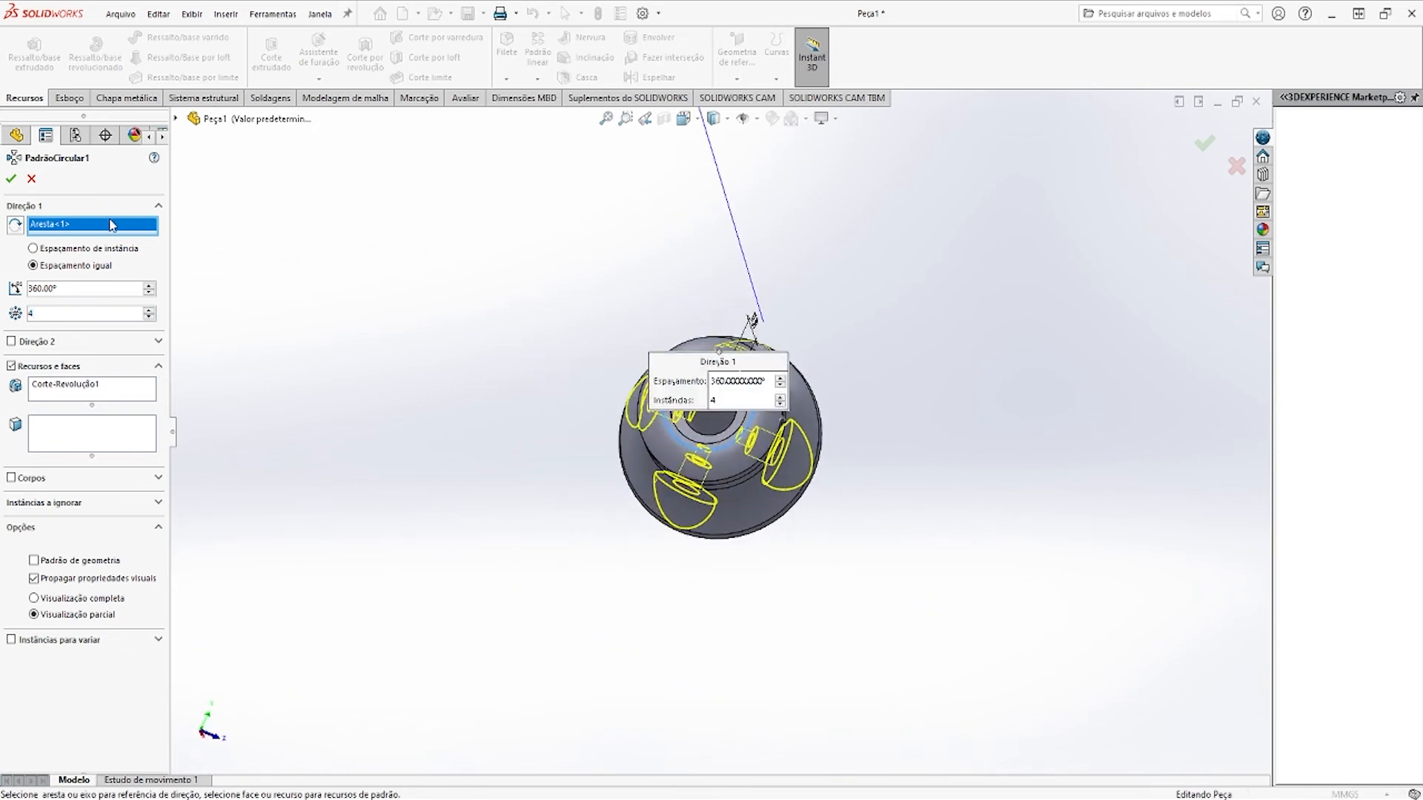
pyautogui.click(10, 179)
pyautogui.moveTo(544, 459); pyautogui.dragTo(977, 525, button='middle')
pyautogui.hotkey('ctrl', '7')
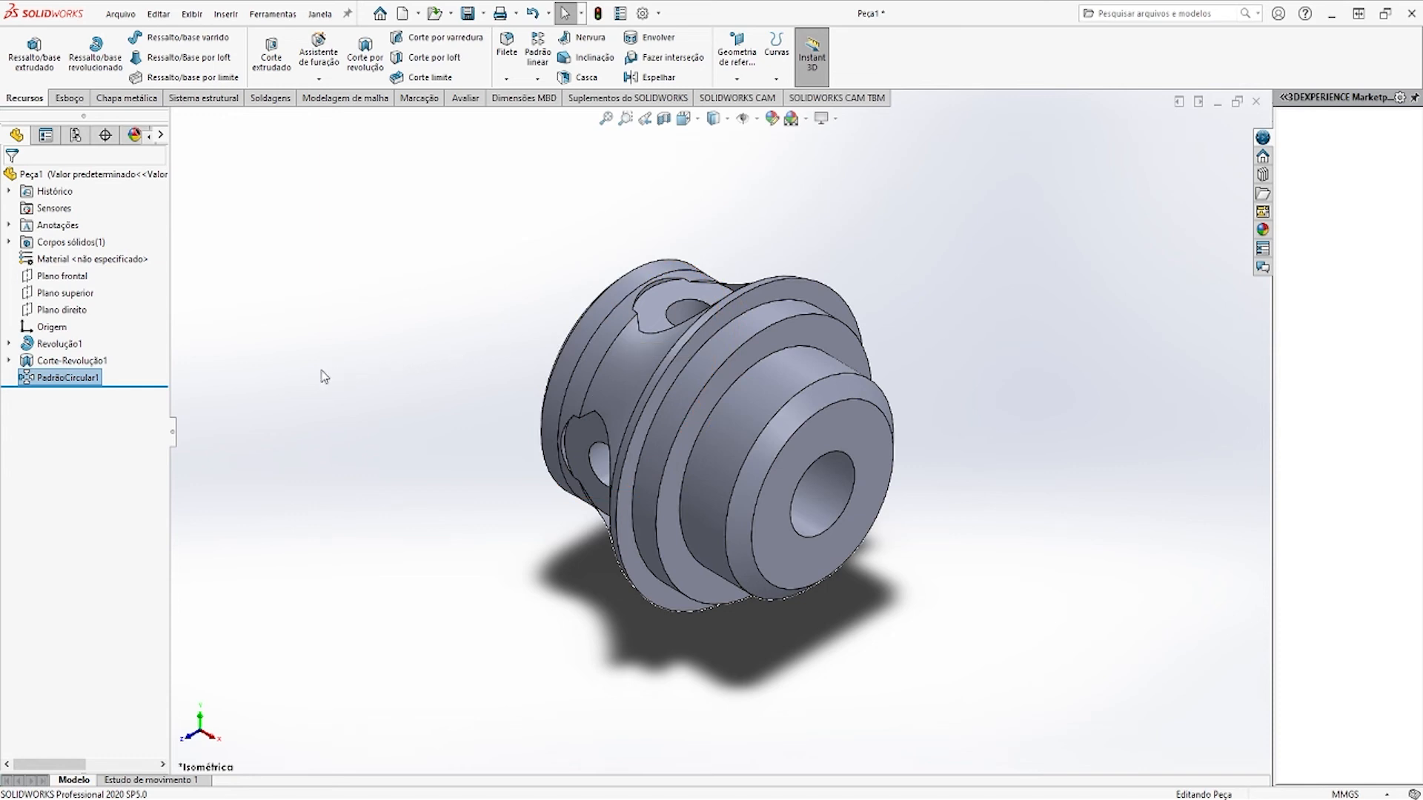
# On Plano frontal, sketch a closed parallelogram profile along the rear chamfer, with short vertical ends about 1.4 mm long
pyautogui.moveTo(649, 321); pyautogui.dragTo(731, 229, button='middle')
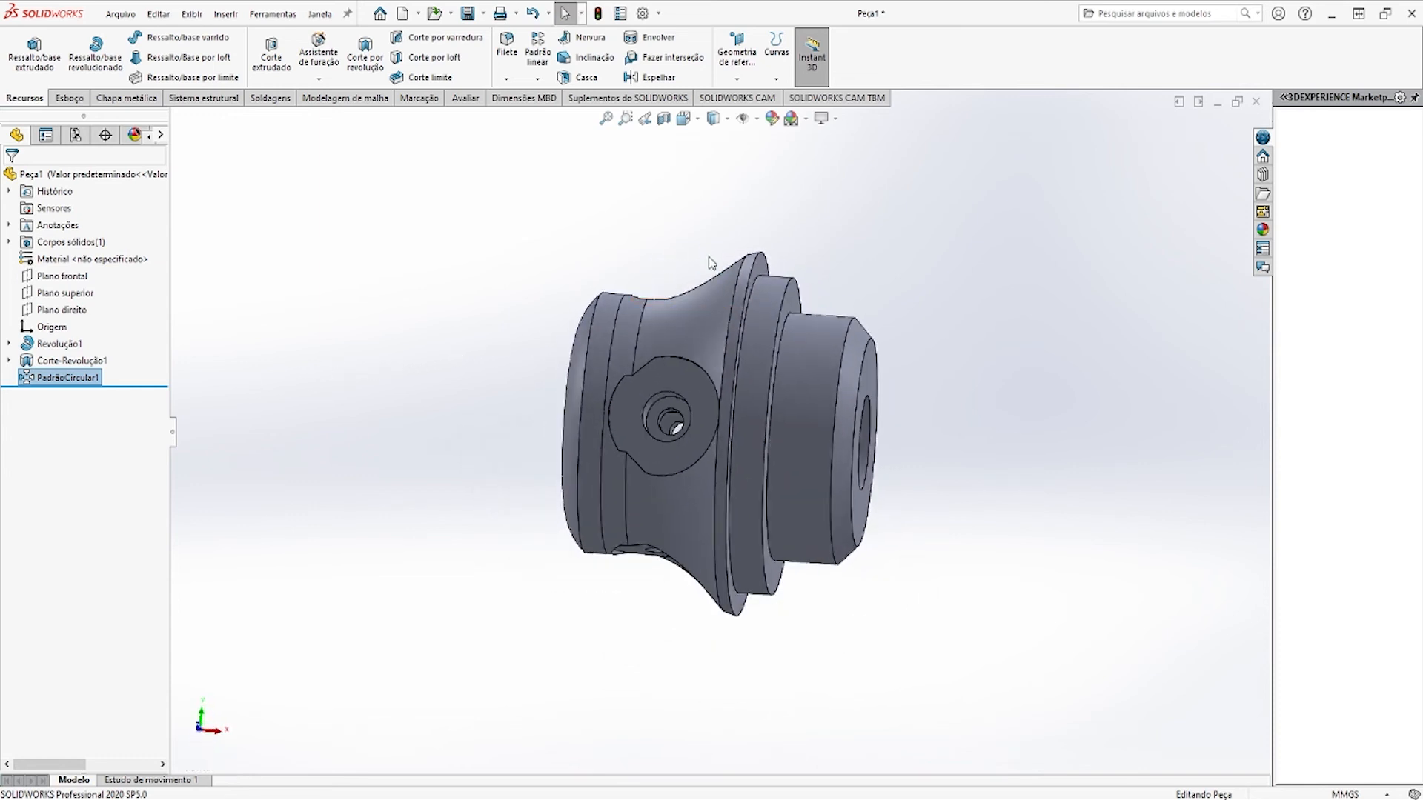
pyautogui.moveTo(816, 441); pyautogui.dragTo(712, 687, button='middle')
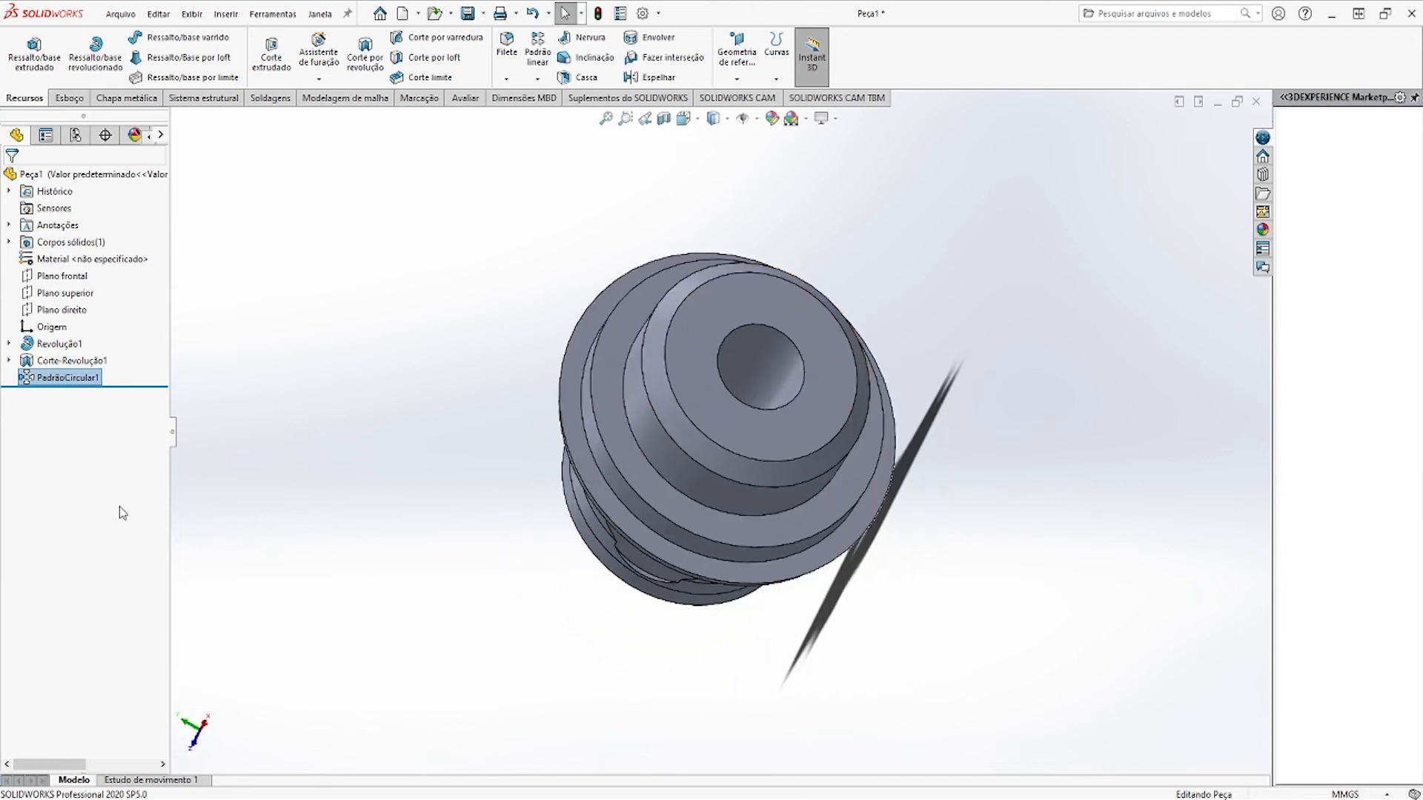
pyautogui.click(72, 278)
pyautogui.click(82, 259)
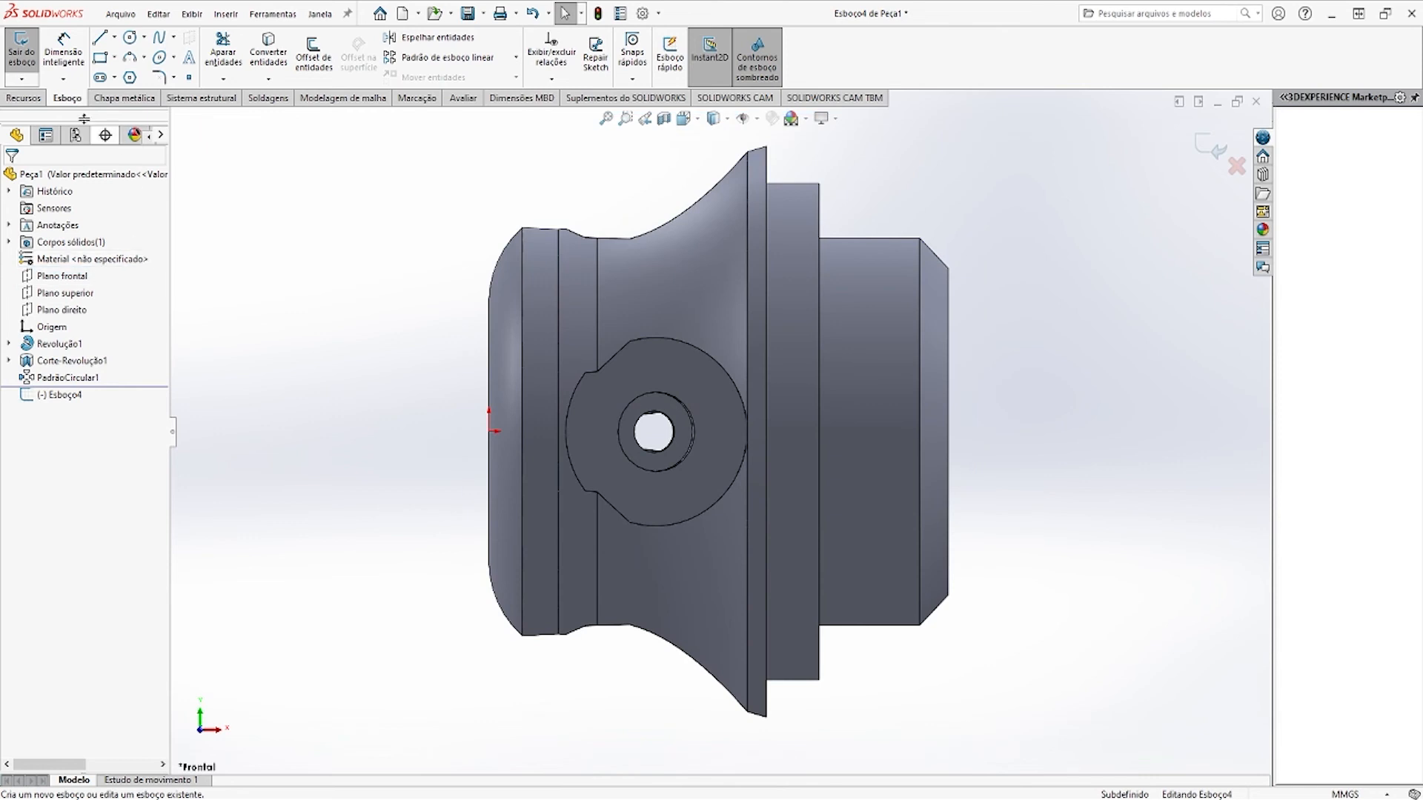
pyautogui.click(102, 38)
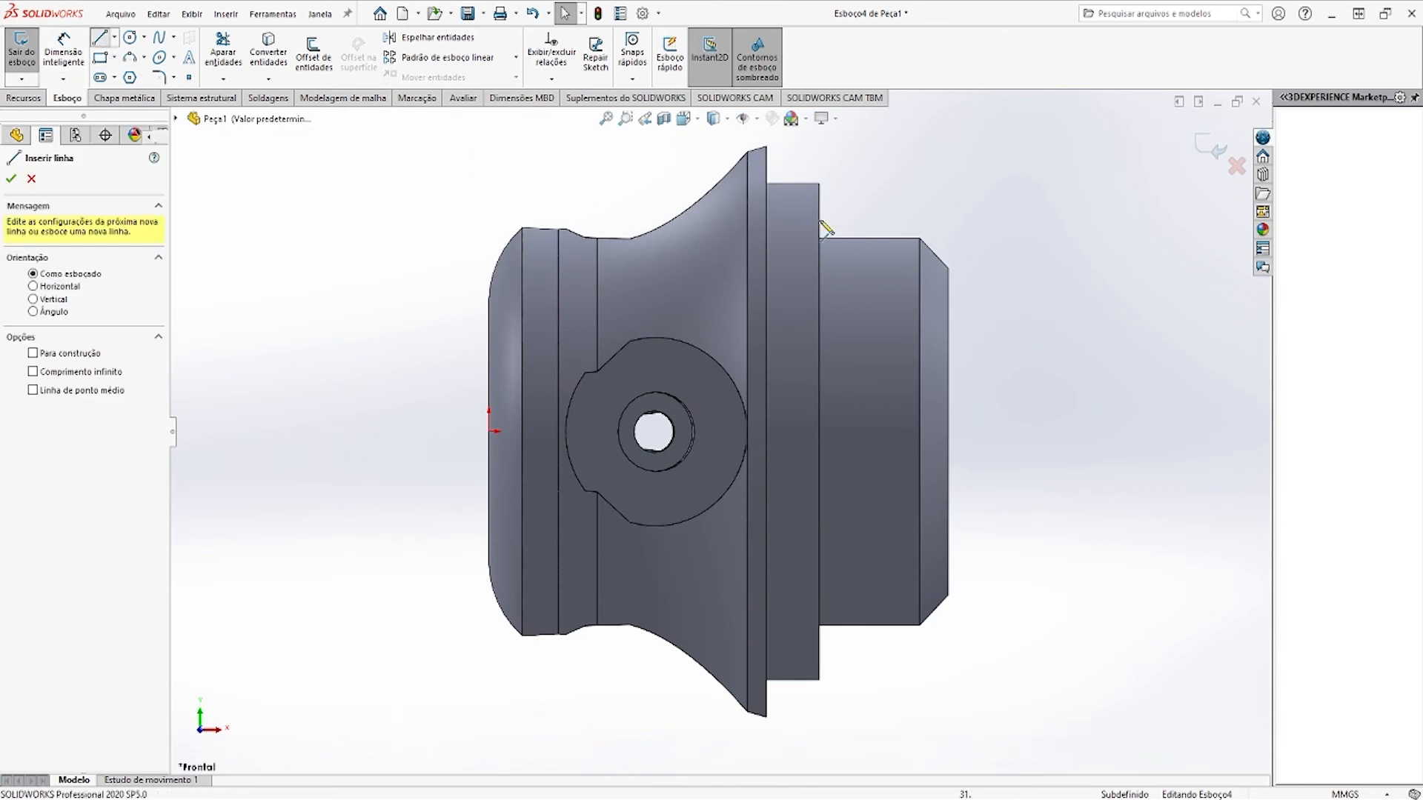
pyautogui.scroll(-4, 967, 205)
pyautogui.click(869, 274)
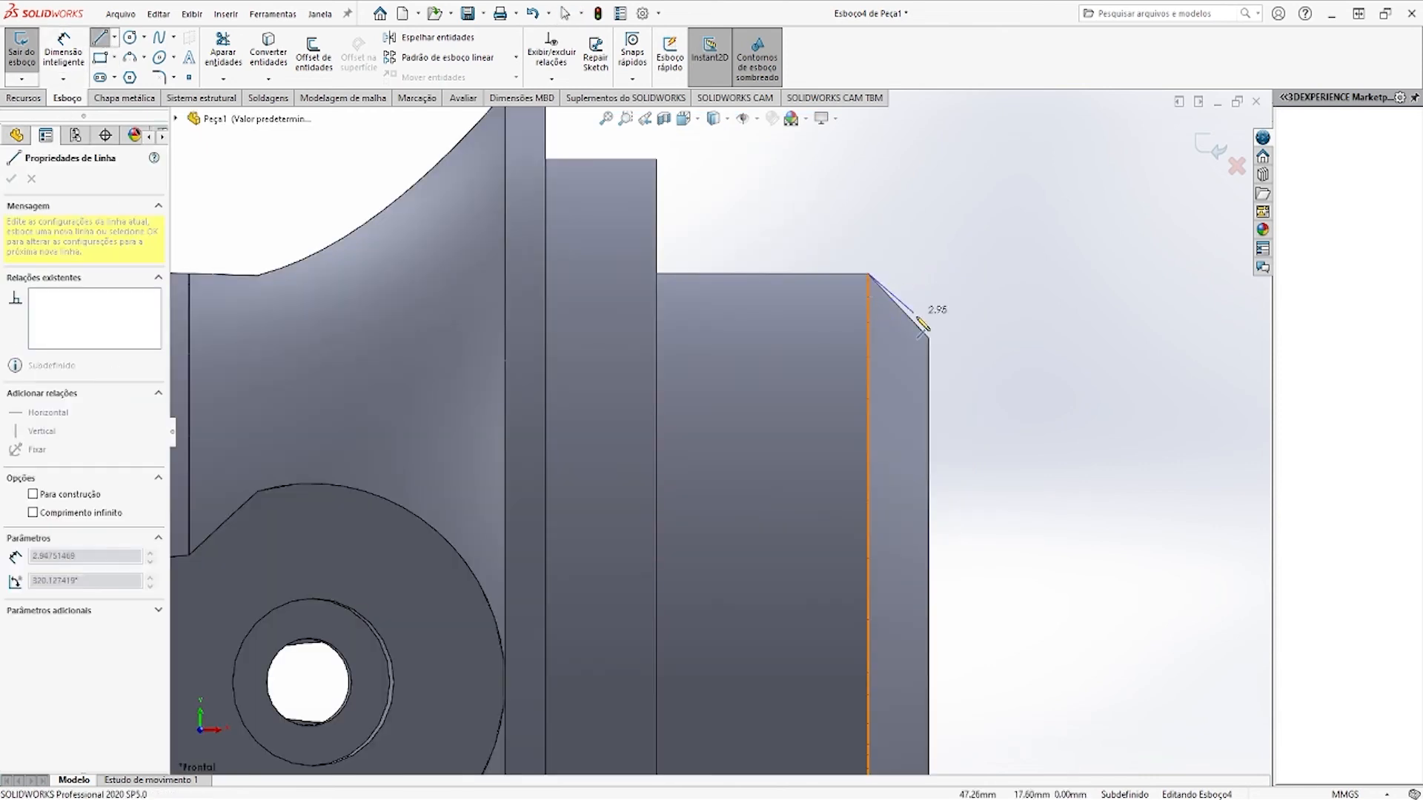
pyautogui.click(929, 338)
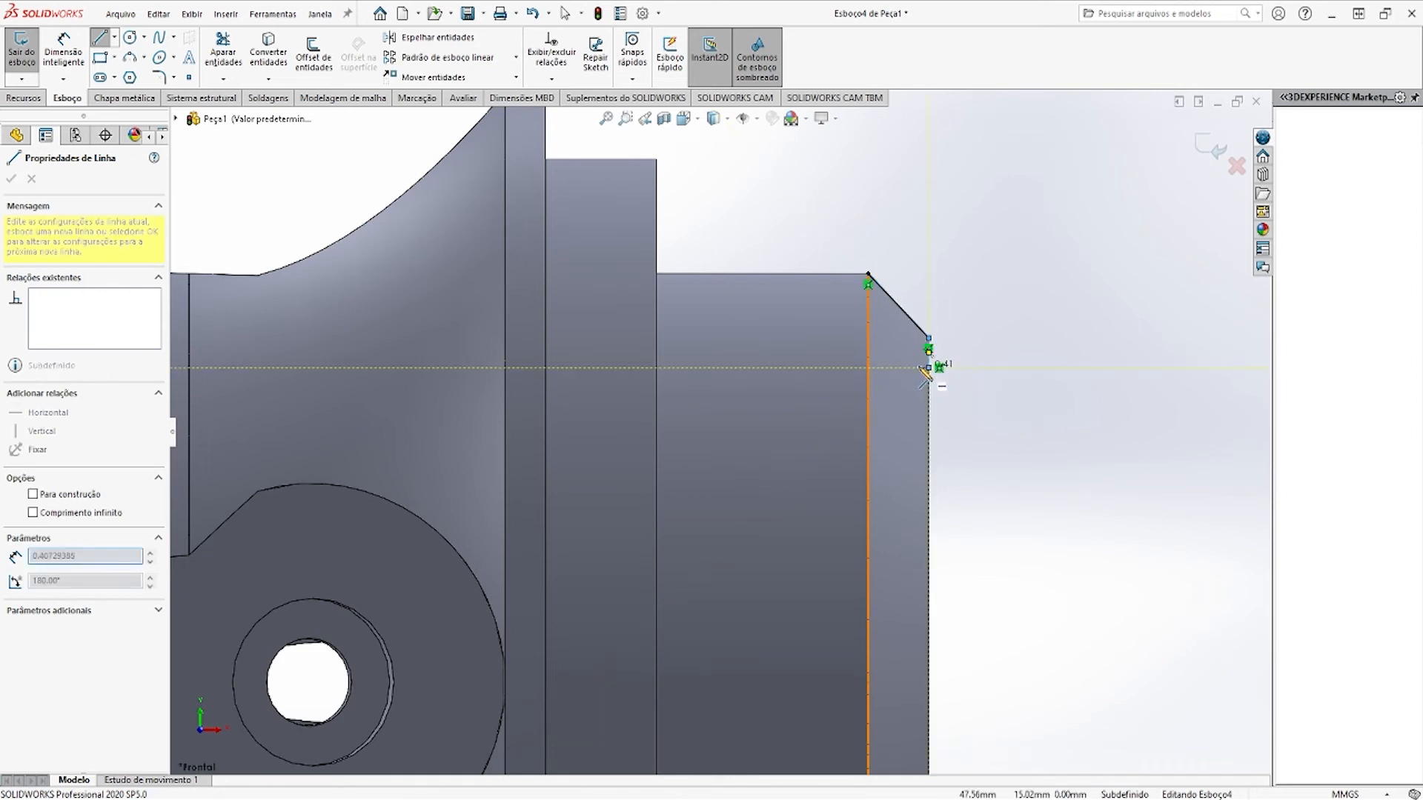
pyautogui.click(929, 367)
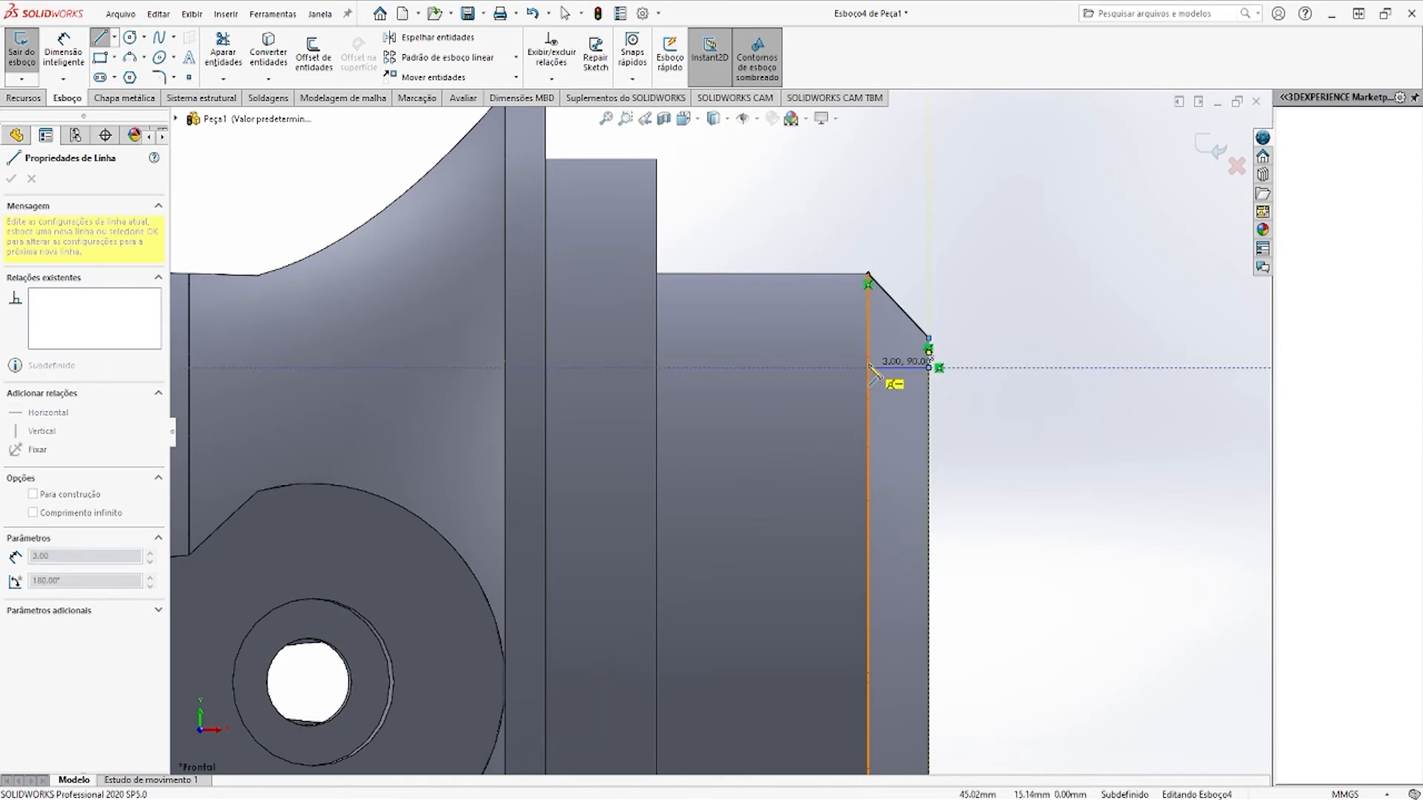
pyautogui.click(869, 304)
pyautogui.click(869, 304)
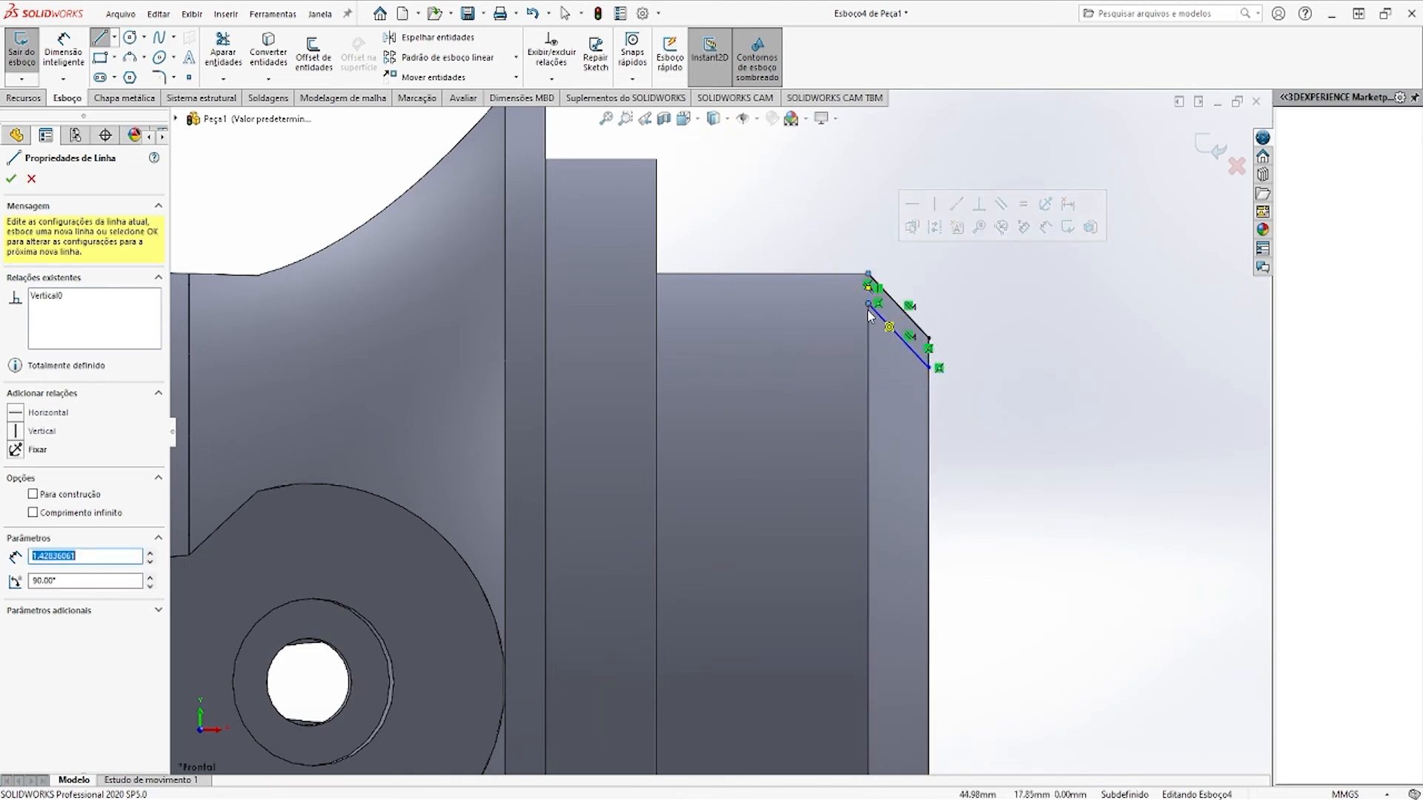
pyautogui.press('Escape')
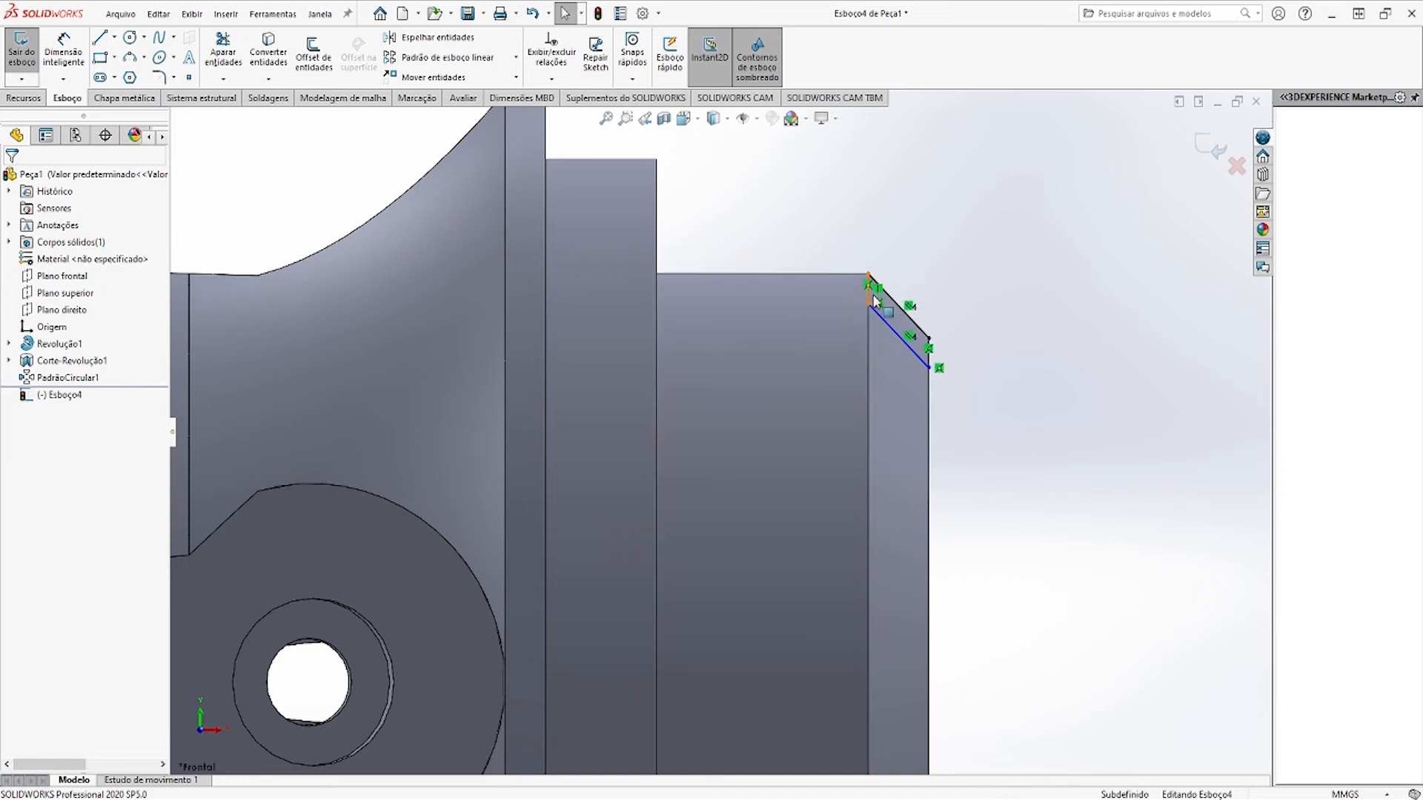
# Dimension the vertical end of the chamfer notch profile to 1 mm
pyautogui.scroll(-5, 868, 308)
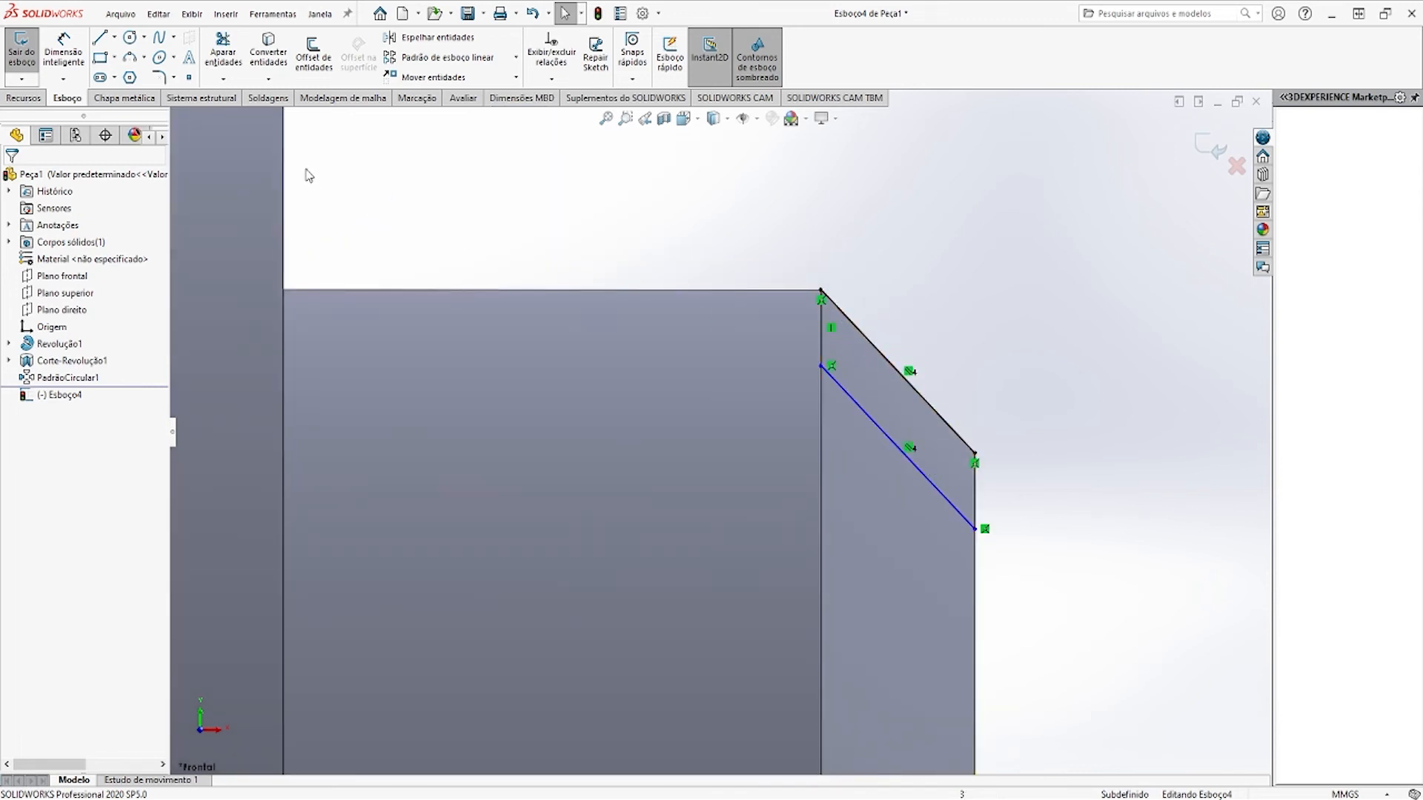
pyautogui.click(64, 55)
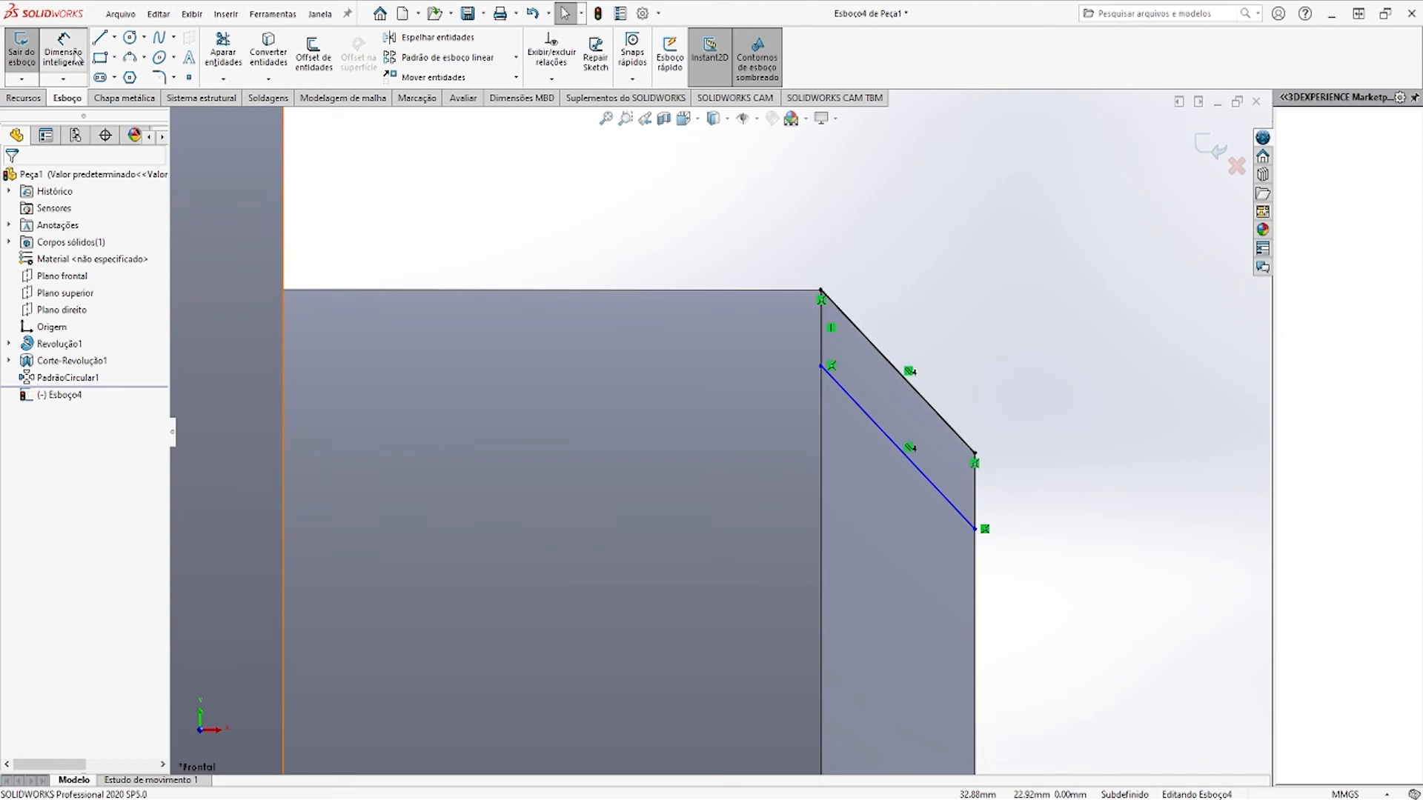
pyautogui.click(975, 495)
pyautogui.click(1040, 513)
pyautogui.write('1')
pyautogui.press('Return')
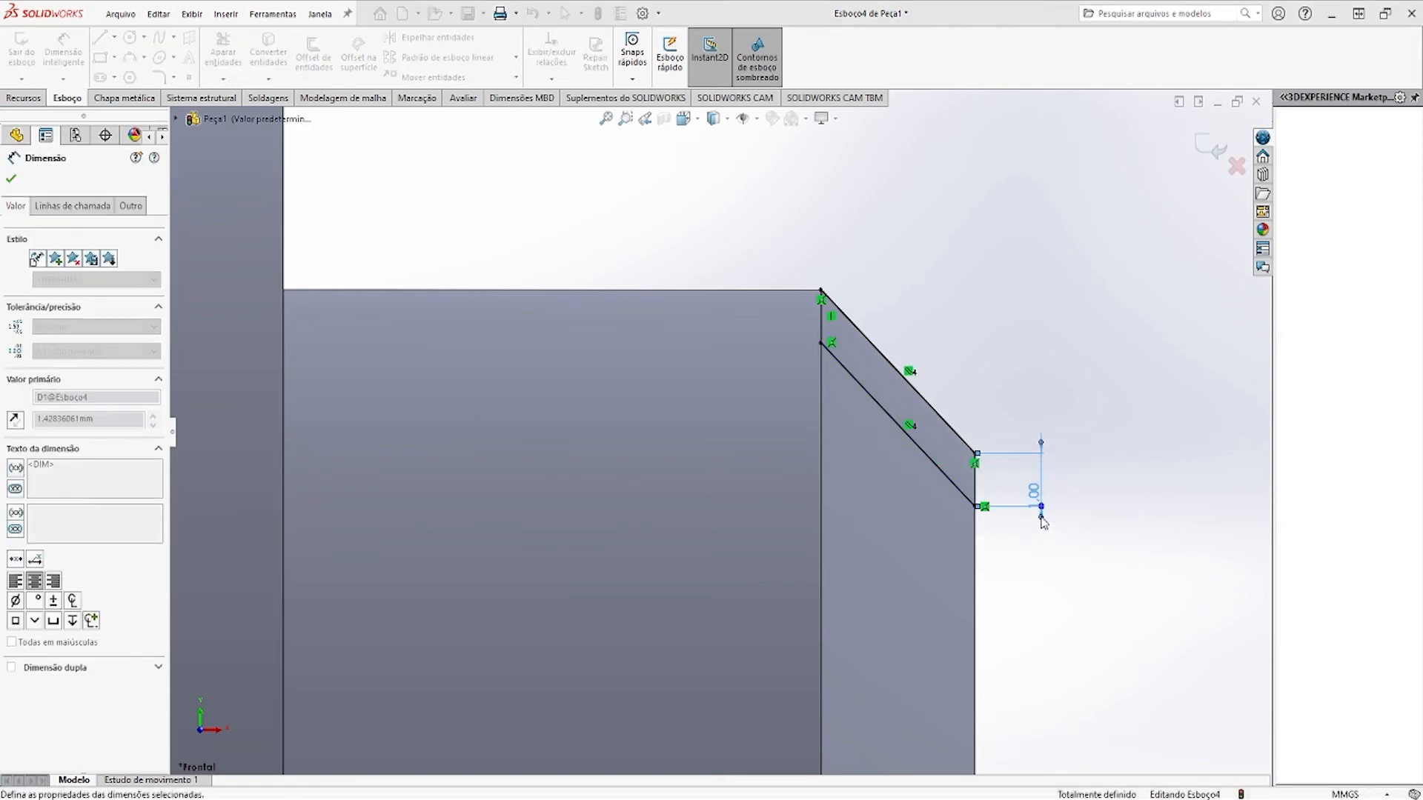
pyautogui.press('Escape')
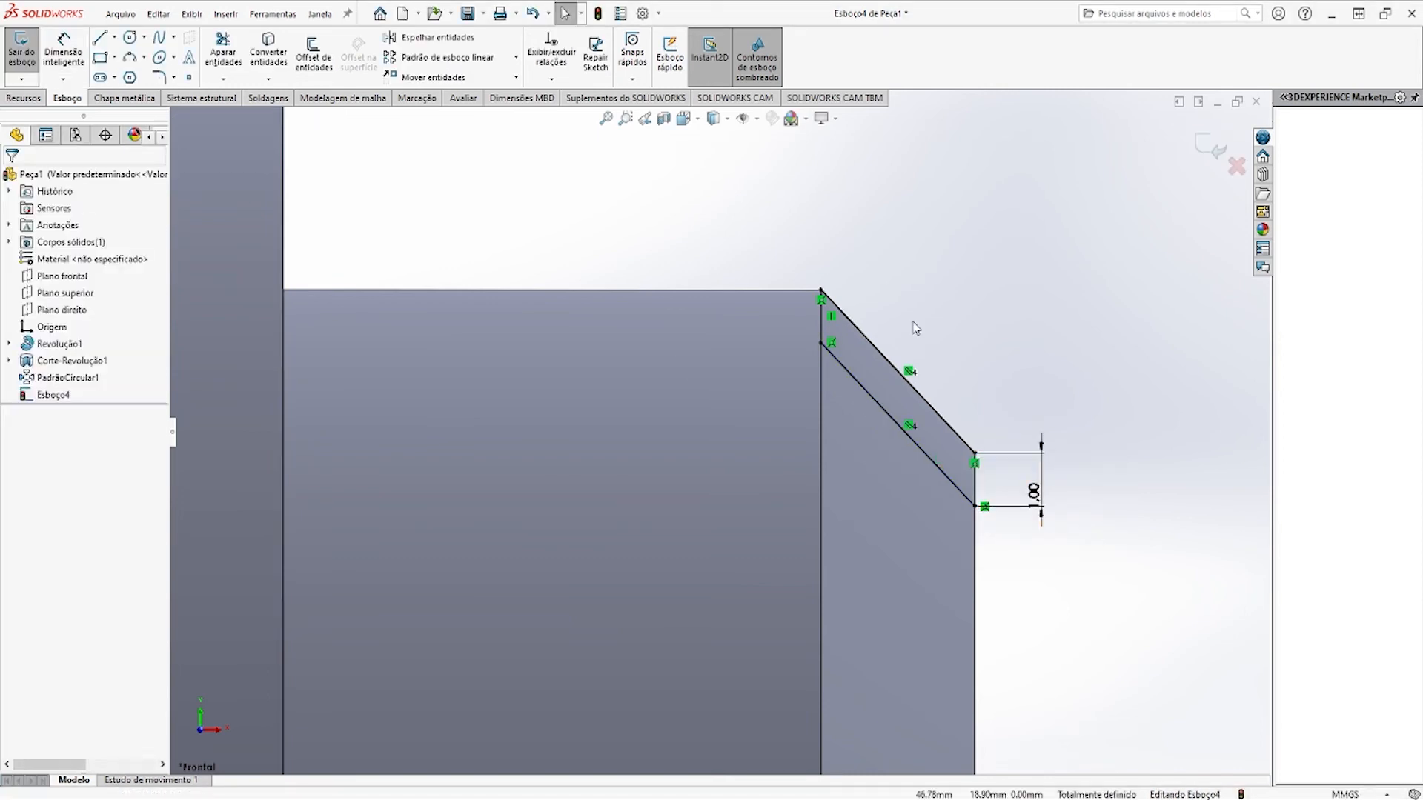
# Start an extruded cut from the chamfer notch profile, using the Plano médio end condition and a 3 mm depth
pyautogui.scroll(5, 889, 348)
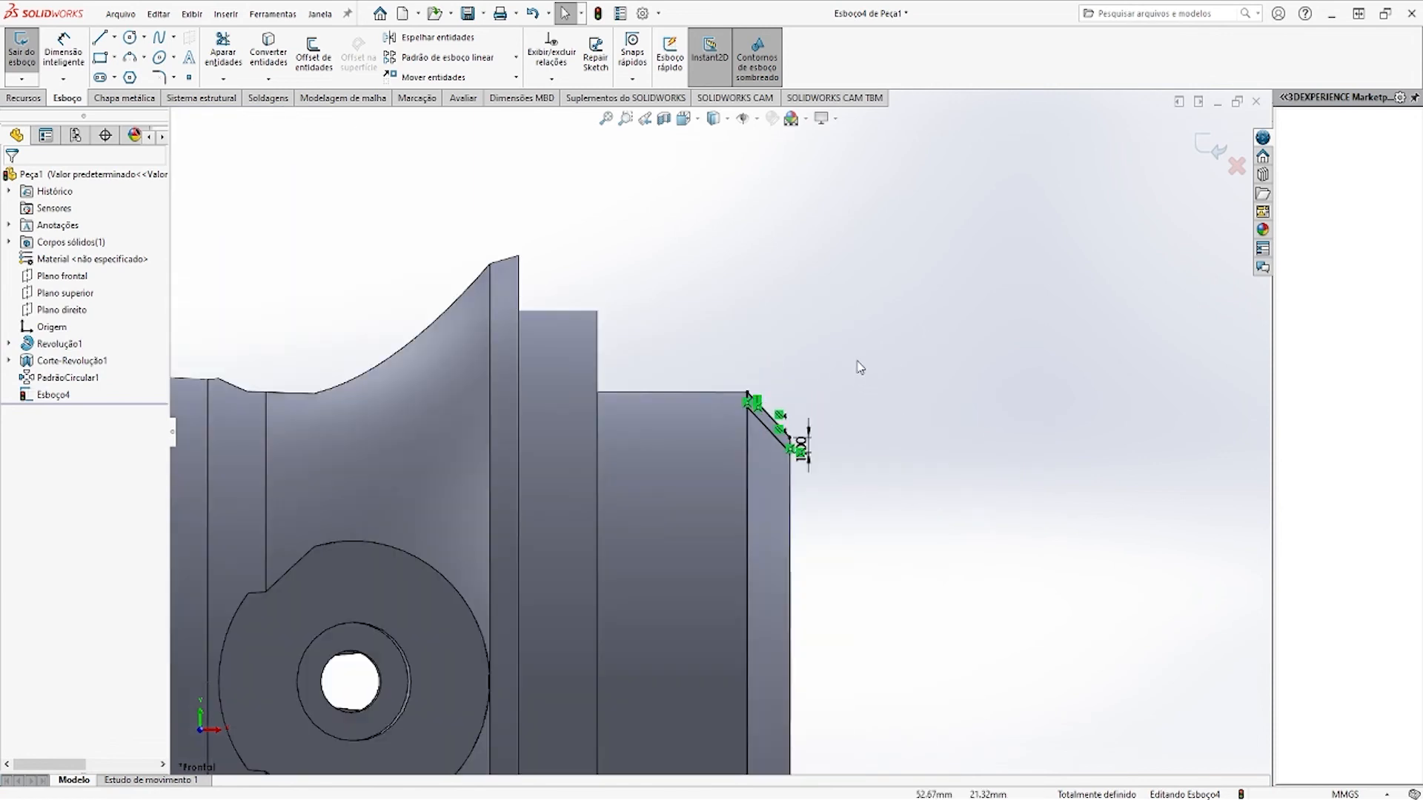
pyautogui.hotkey('ctrl', '7')
pyautogui.click(25, 98)
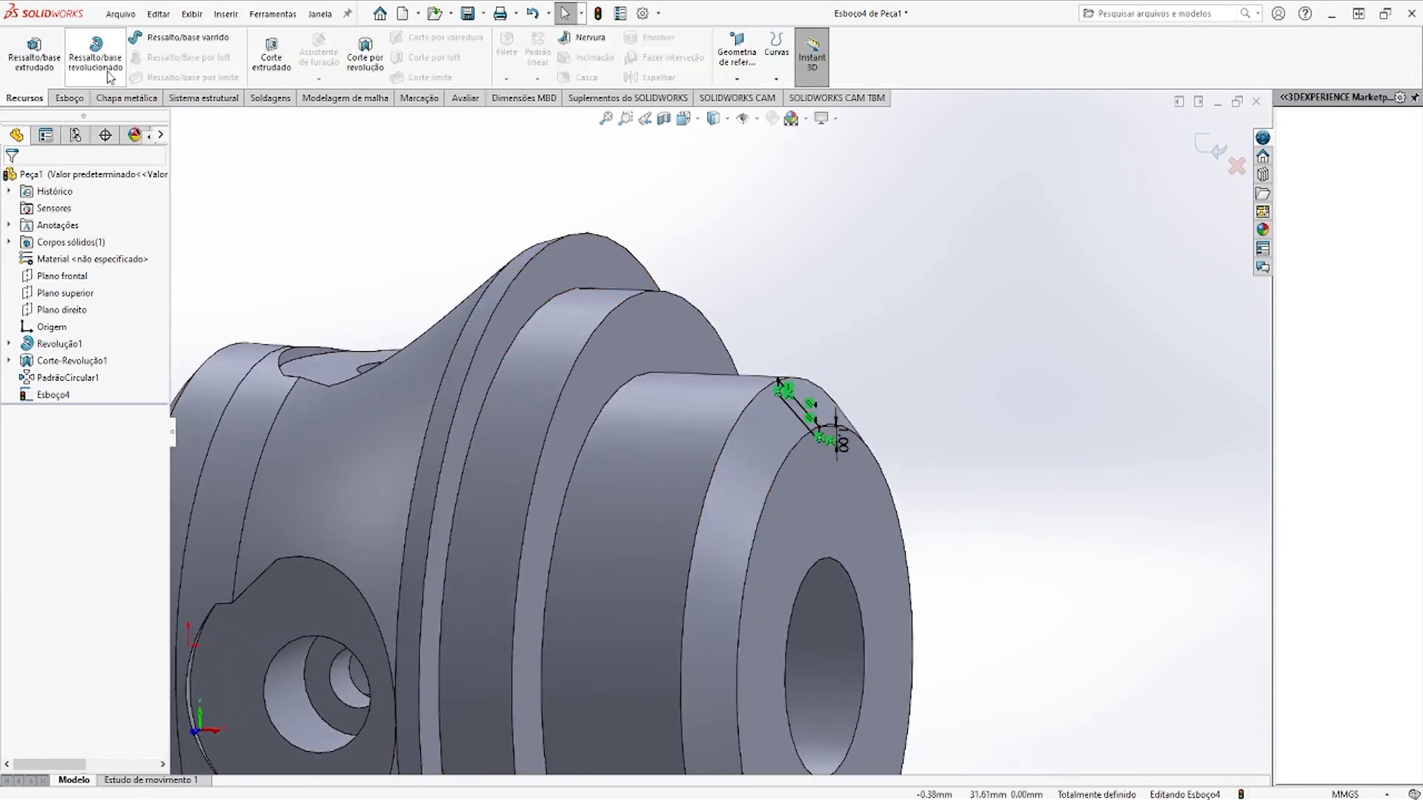
pyautogui.click(271, 50)
pyautogui.click(60, 272)
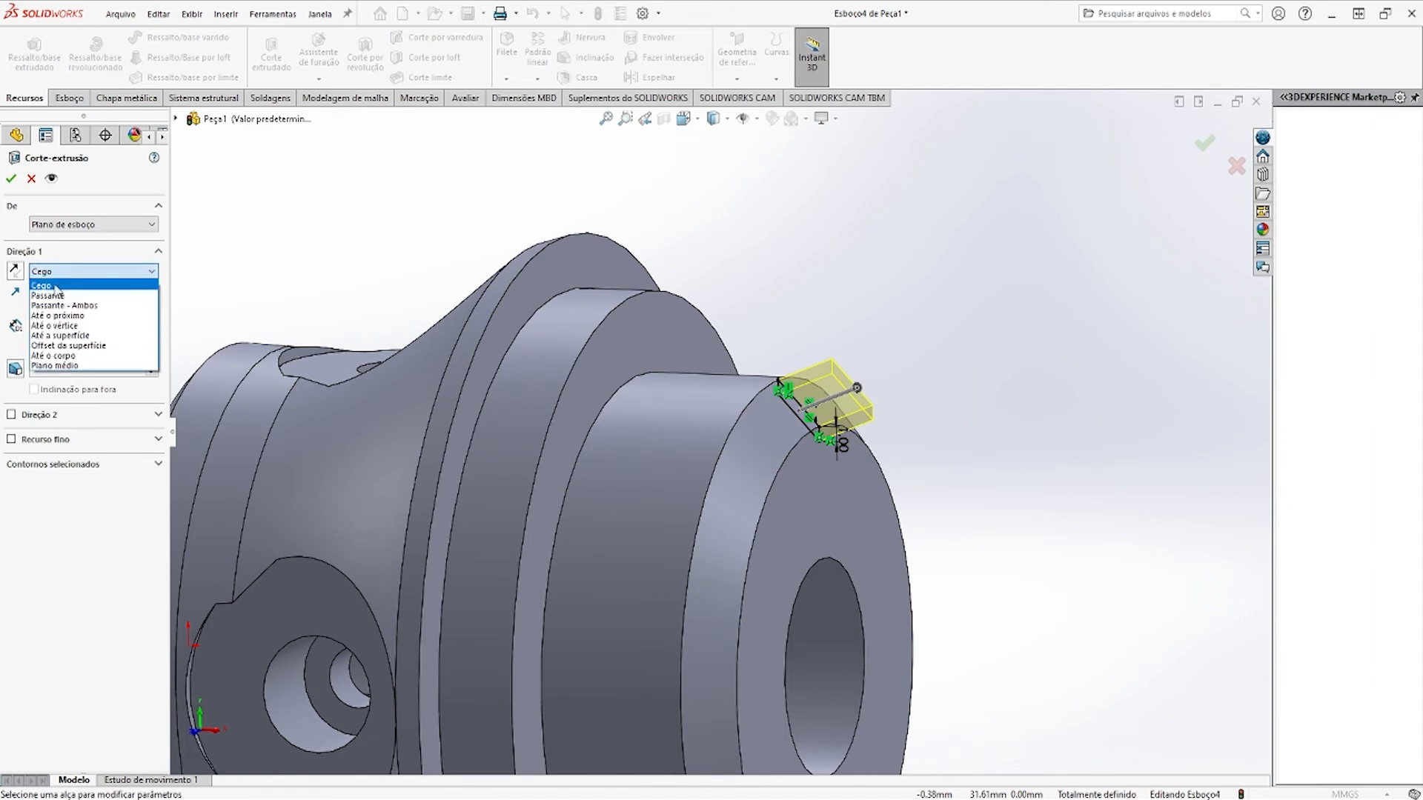
pyautogui.click(57, 366)
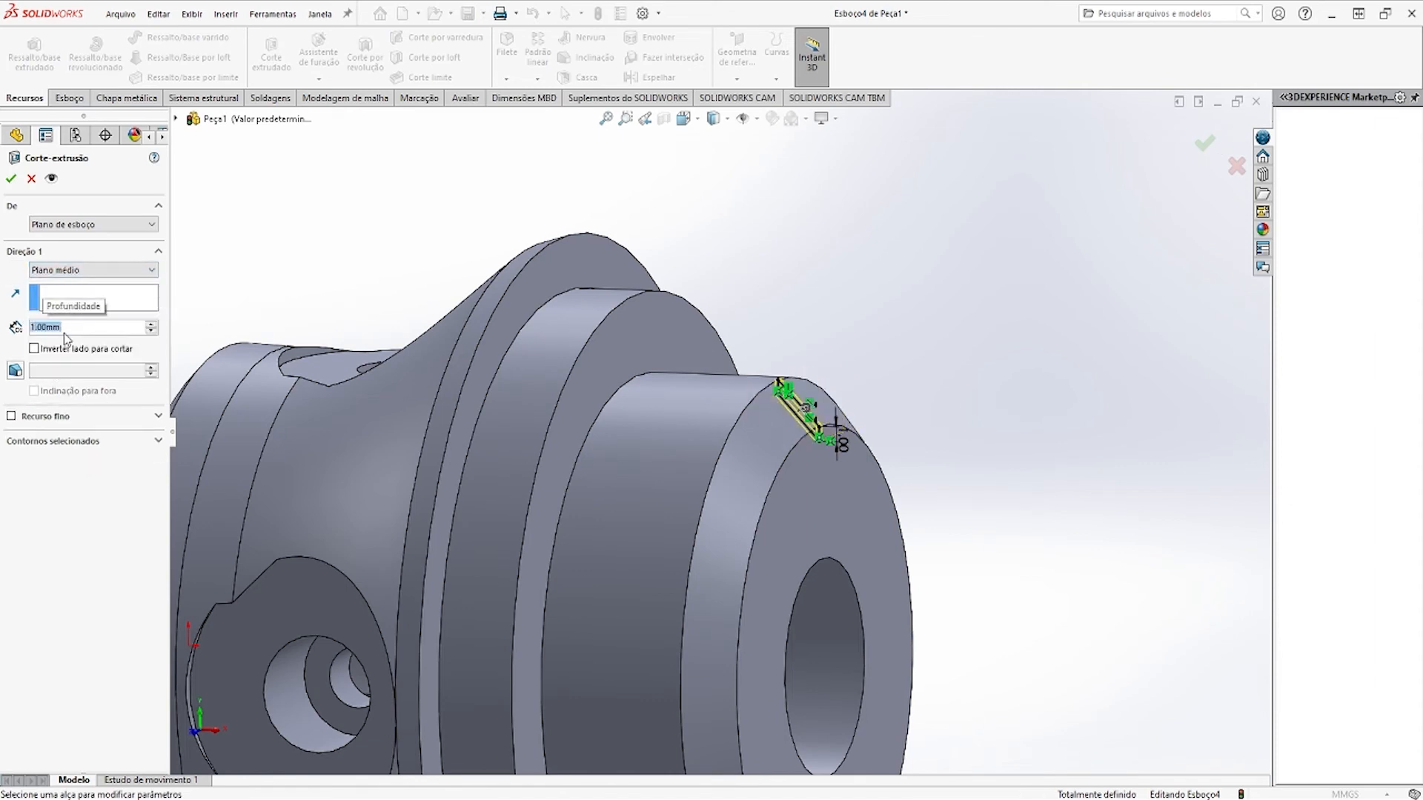
pyautogui.write('3')
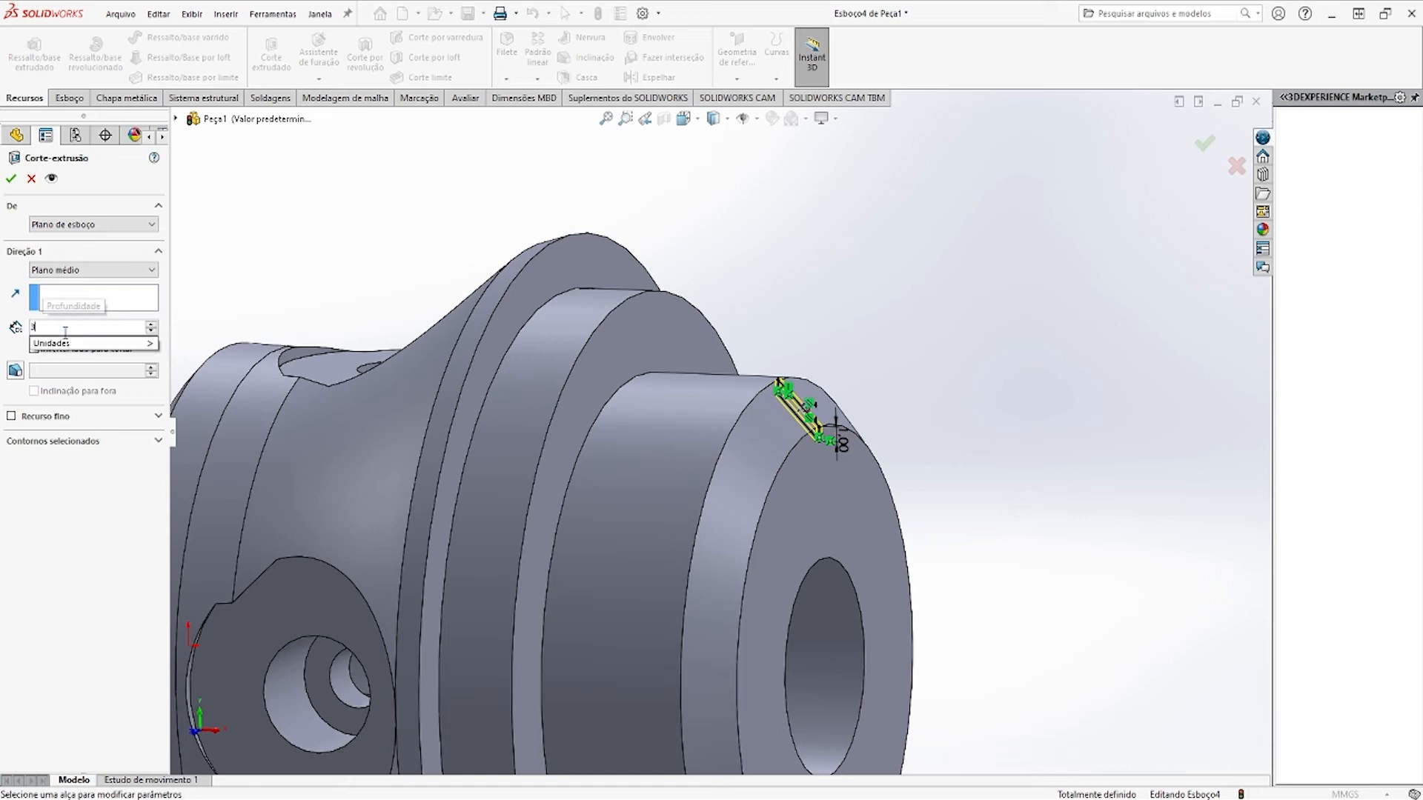
pyautogui.press('Return')
pyautogui.moveTo(904, 385); pyautogui.dragTo(692, 498, button='middle')
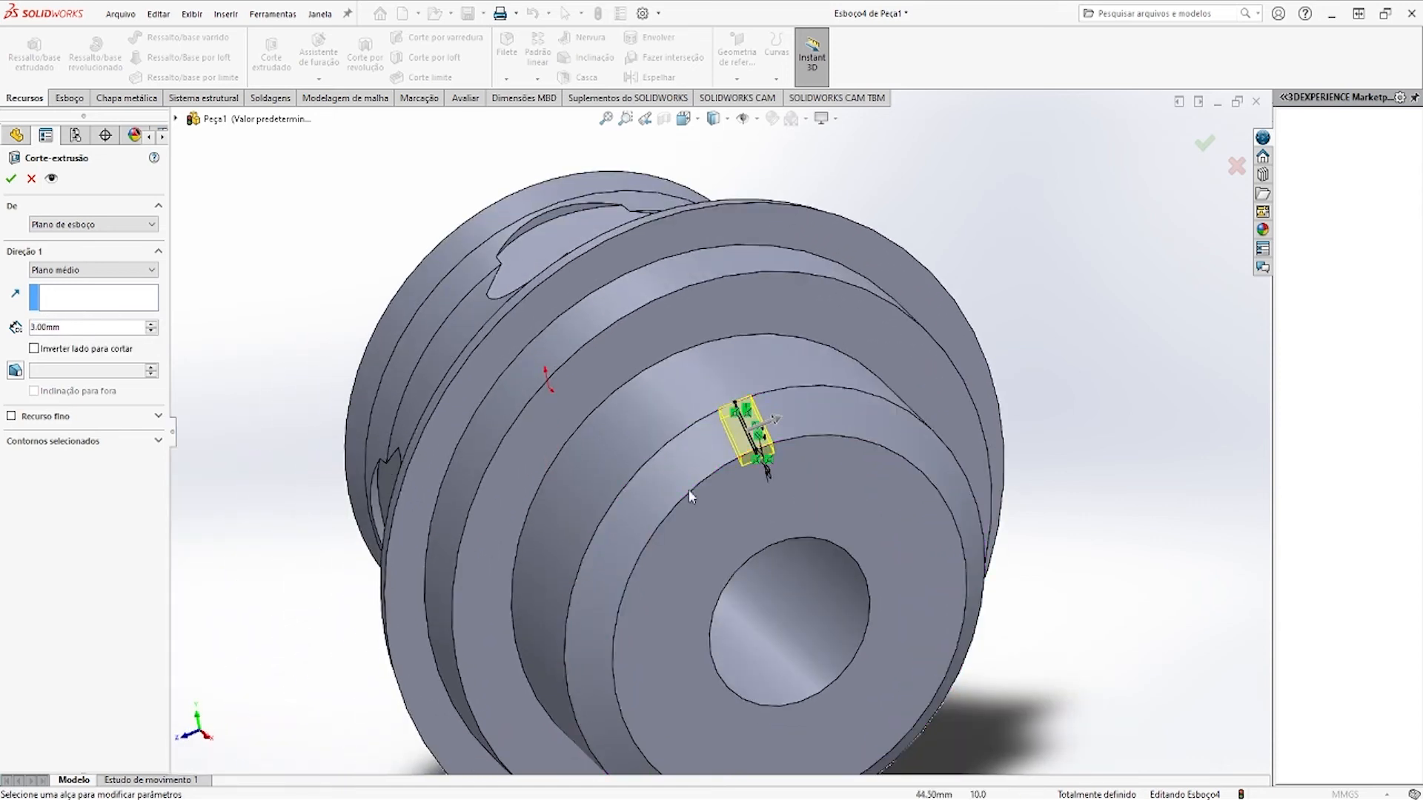
# Set the notch cut's depth to 2 mm, create the cut and inspect the notch in the rear chamfer
pyautogui.doubleClick(66, 327)
pyautogui.write('2')
pyautogui.press('Return')
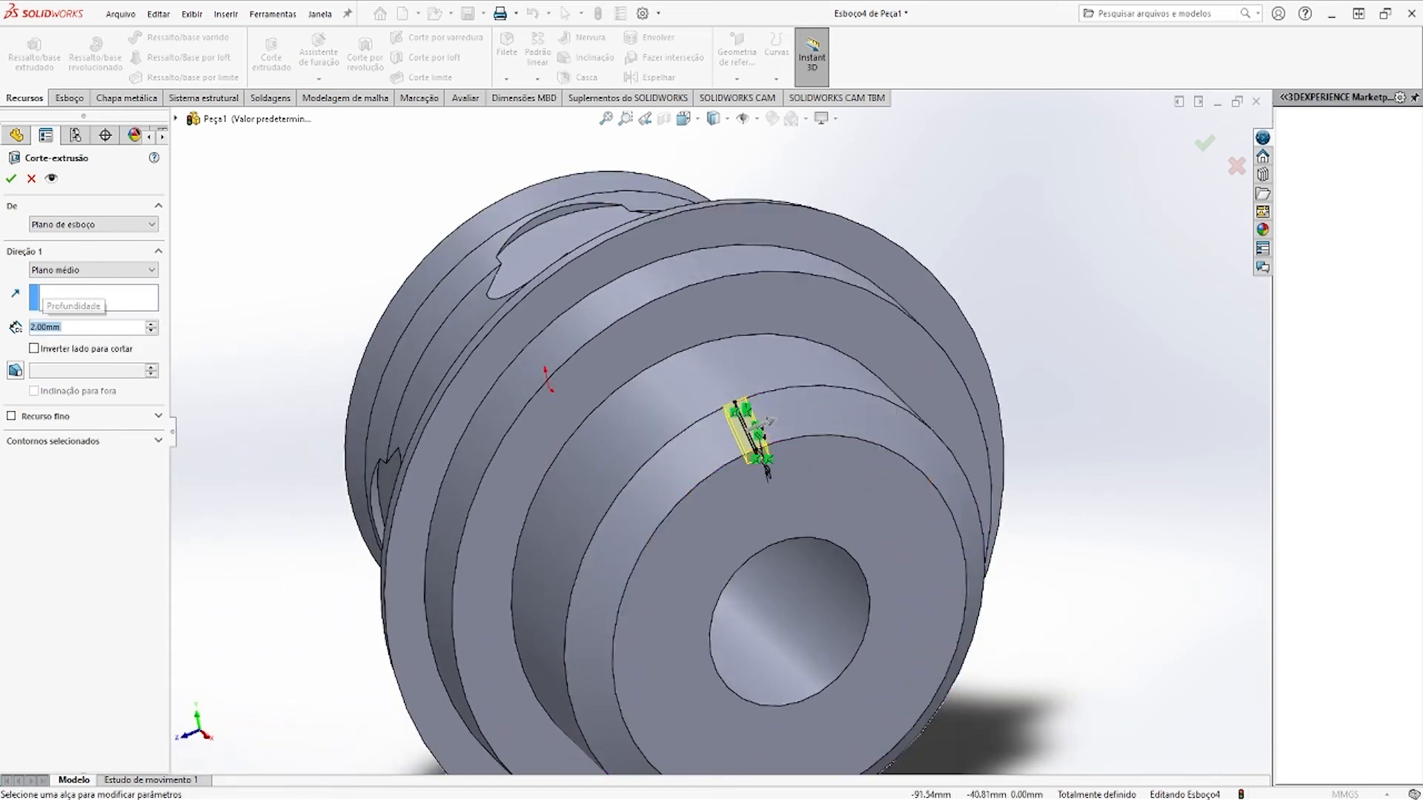
pyautogui.click(12, 179)
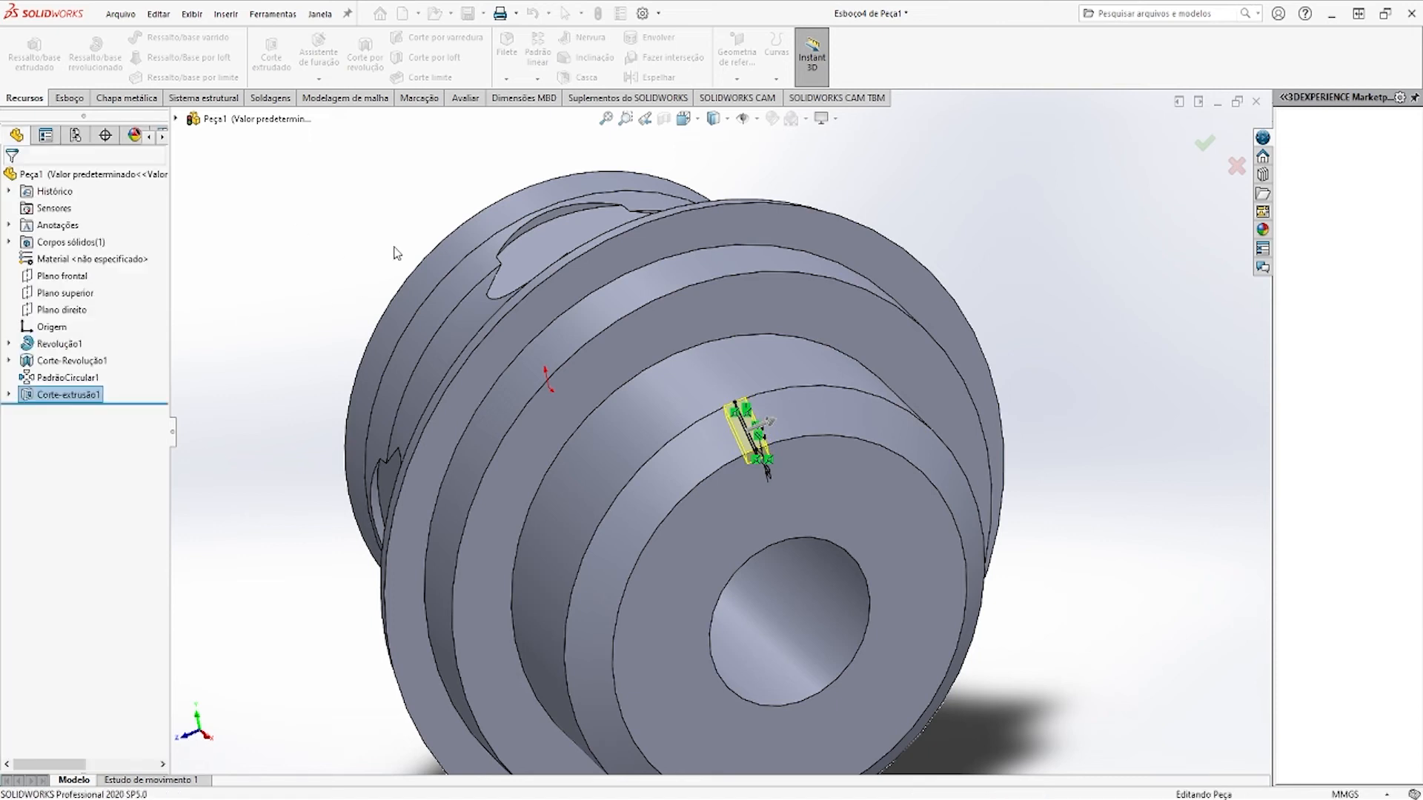
pyautogui.moveTo(570, 356); pyautogui.dragTo(673, 343, button='middle')
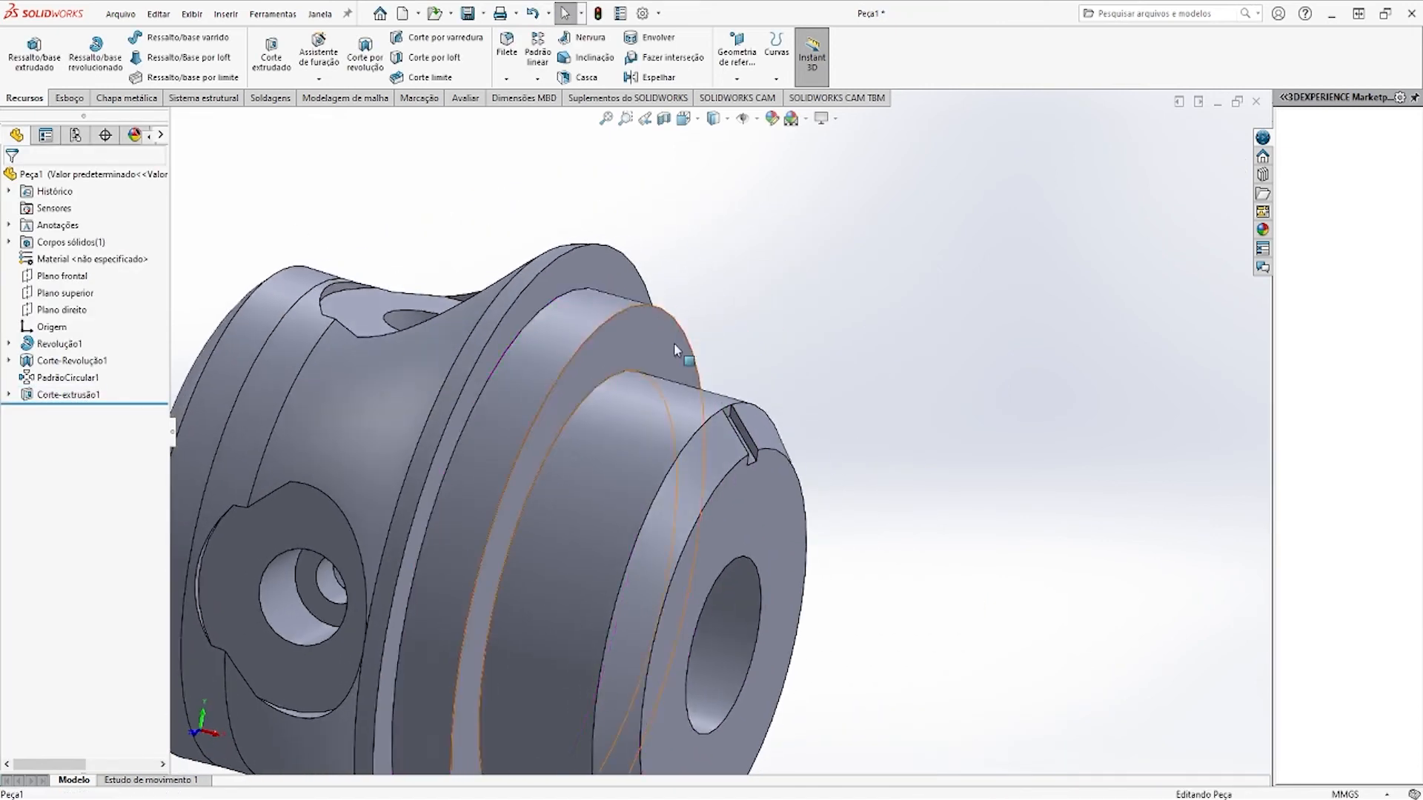
pyautogui.scroll(-5, 673, 342)
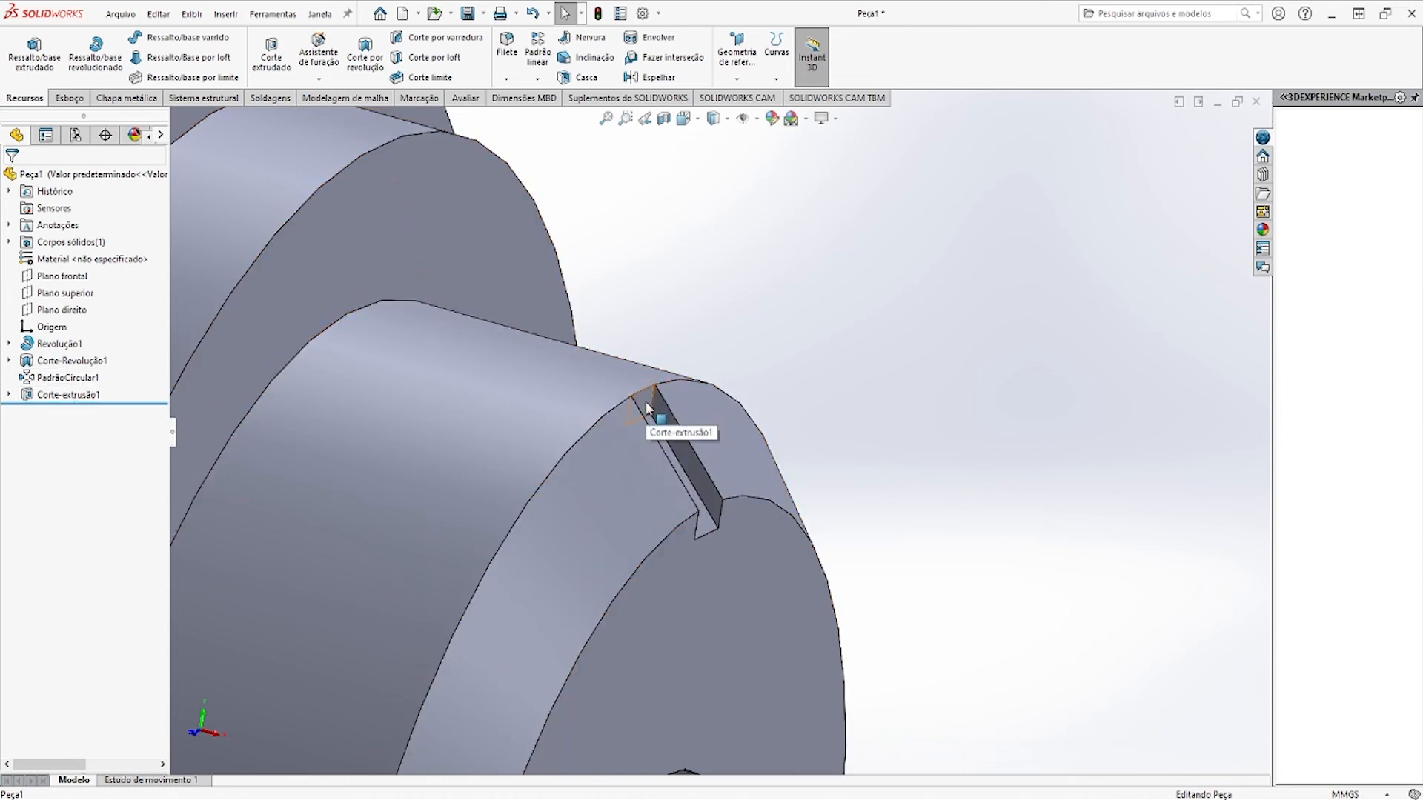
# In the notch cut's sketch, extend the profile past the chamfer's outer corner with three connected lines, the first about 2.5 mm long, and rebuild
pyautogui.click(85, 398)
pyautogui.click(114, 344)
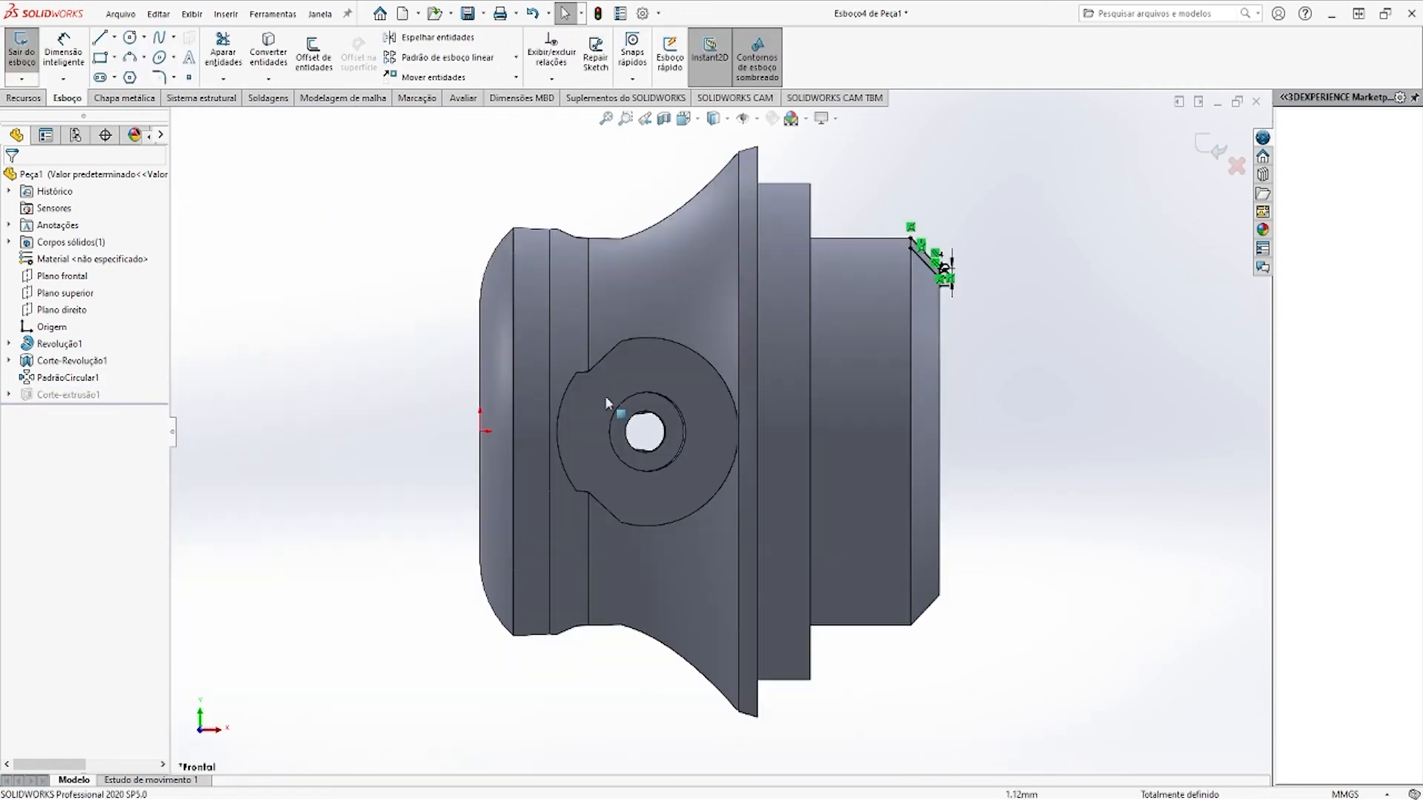
pyautogui.scroll(-4, 901, 267)
pyautogui.scroll(-3, 901, 267)
pyautogui.click(749, 356)
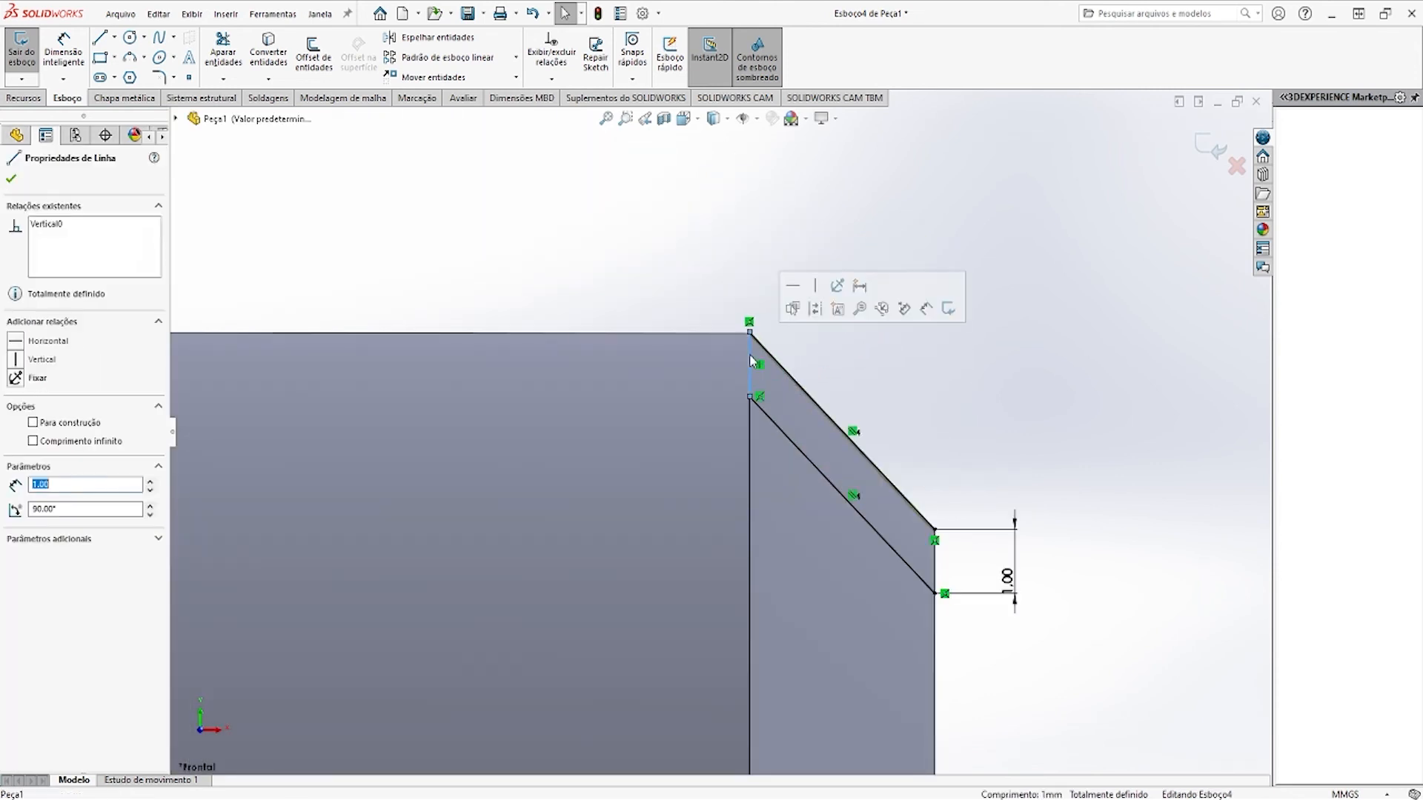
pyautogui.press('Escape')
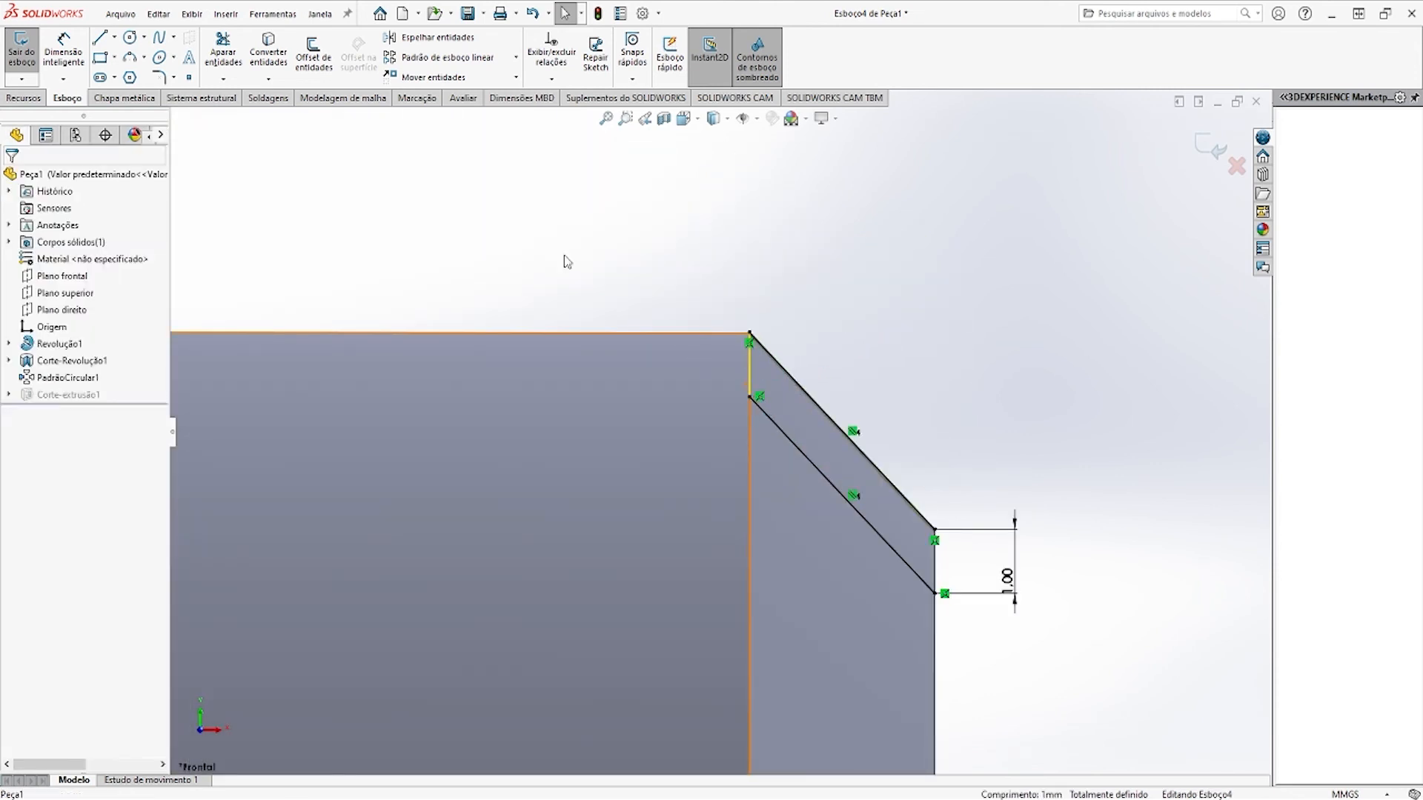
pyautogui.click(100, 37)
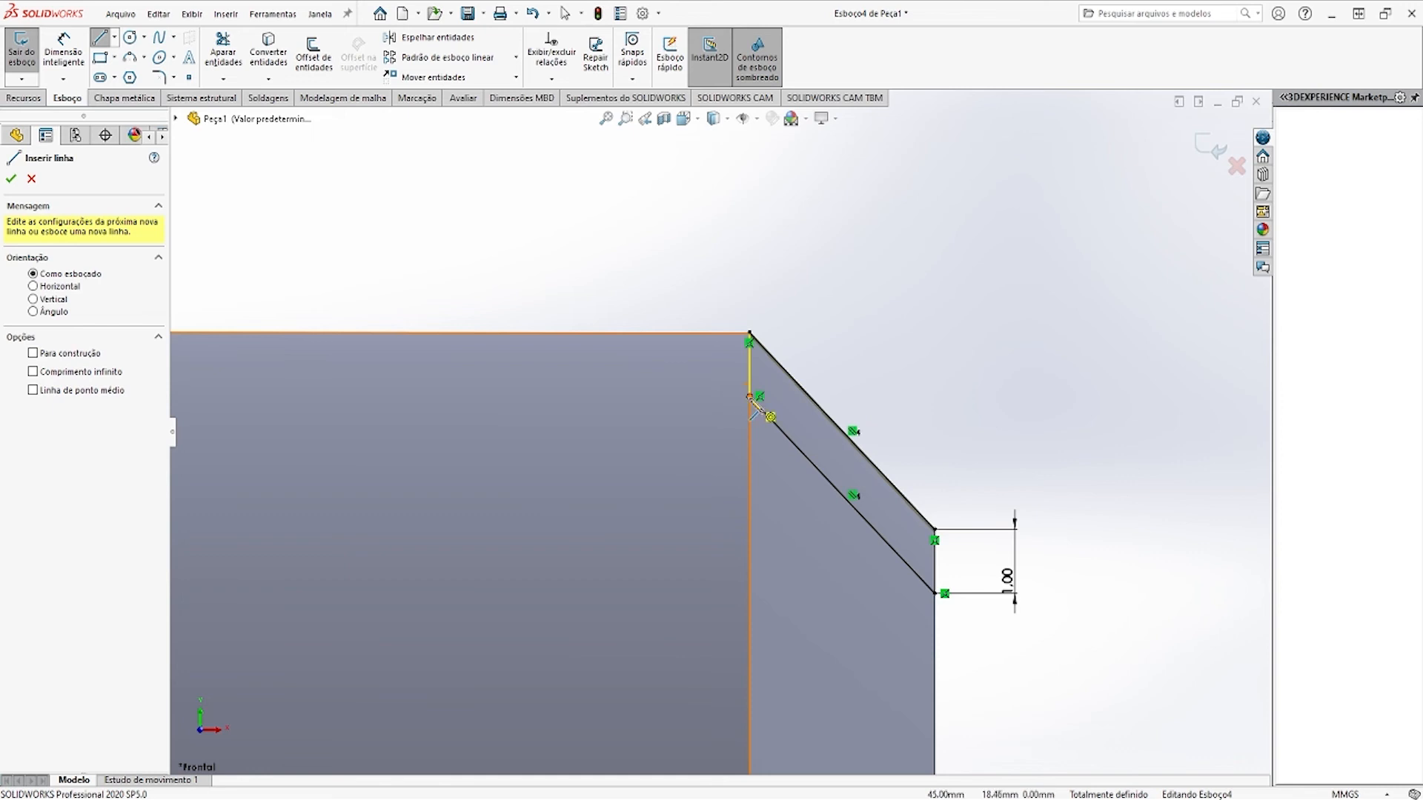
pyautogui.click(750, 396)
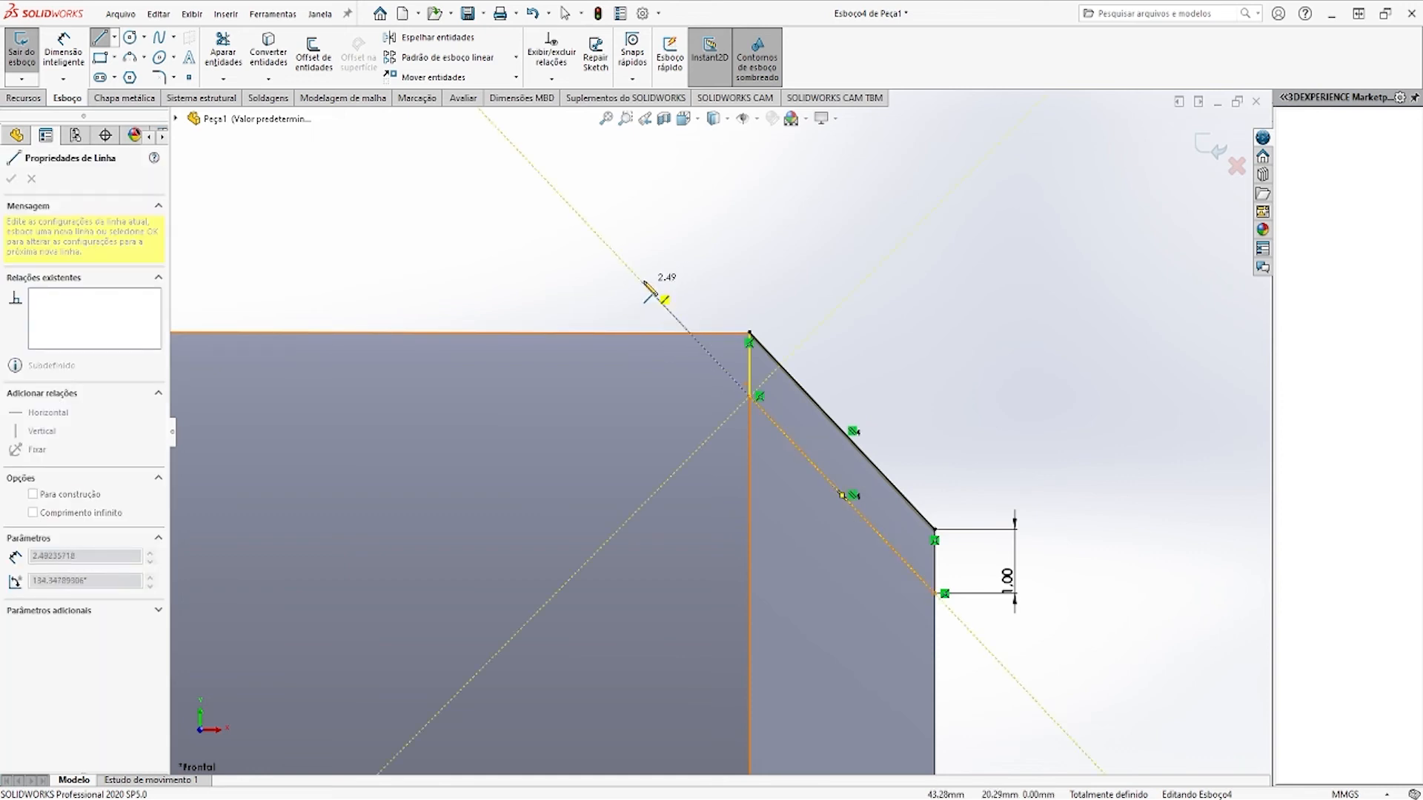
pyautogui.click(641, 281)
pyautogui.click(741, 274)
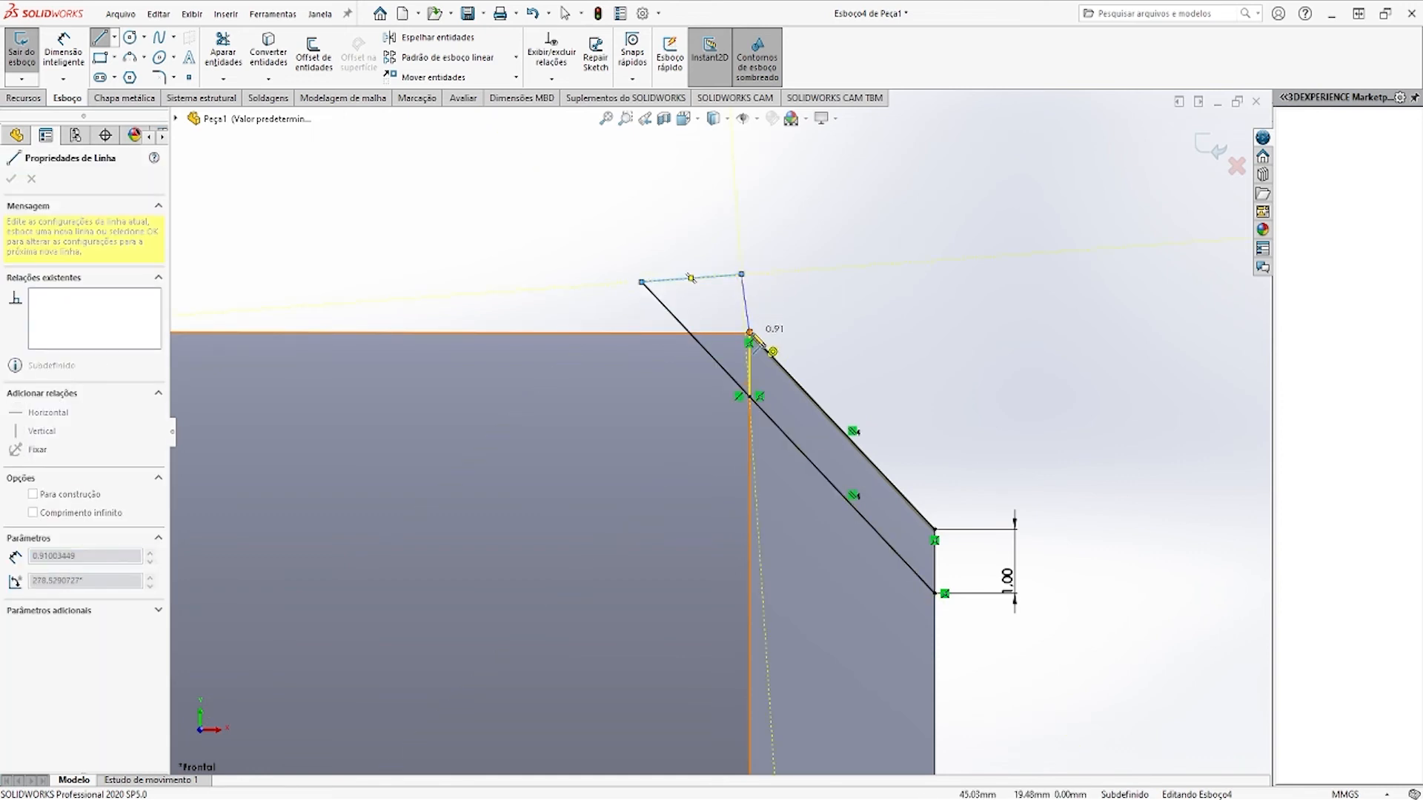
pyautogui.click(750, 333)
pyautogui.press('Escape')
pyautogui.click(1211, 149)
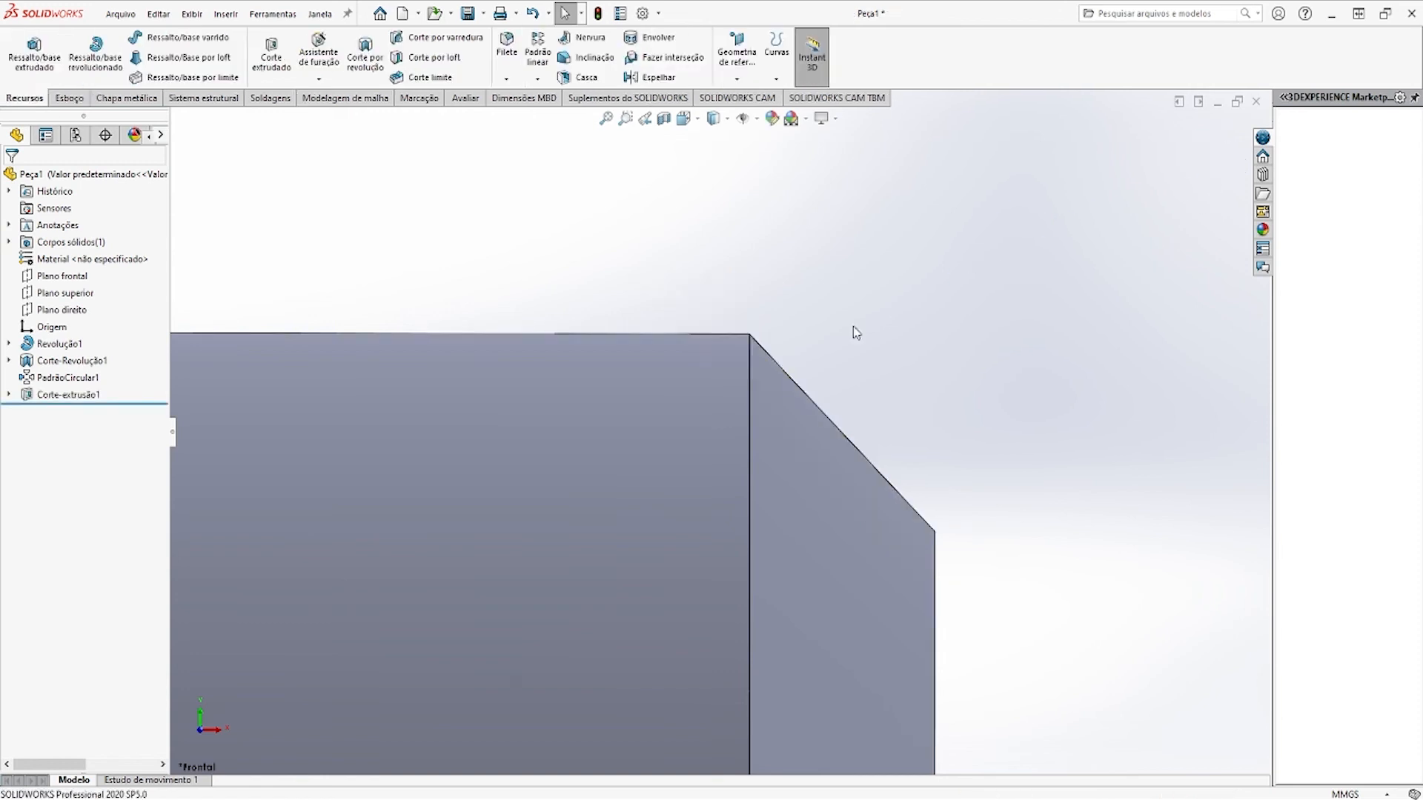
# Start a circular pattern of the chamfer notch cut, using the circular edge of the rear bore as the pattern axis
pyautogui.scroll(4, 782, 377)
pyautogui.moveTo(765, 397); pyautogui.dragTo(690, 478, button='middle')
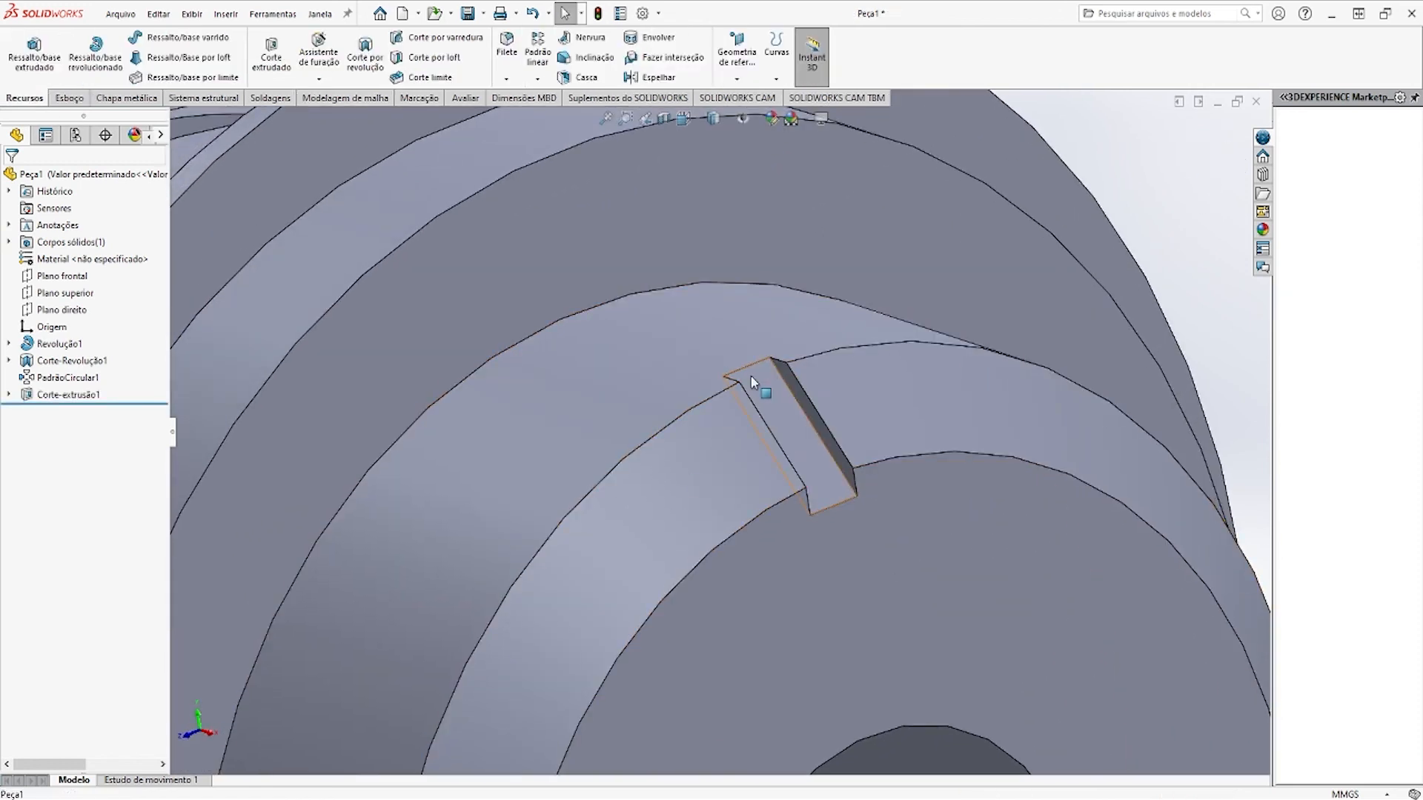
pyautogui.scroll(5, 752, 378)
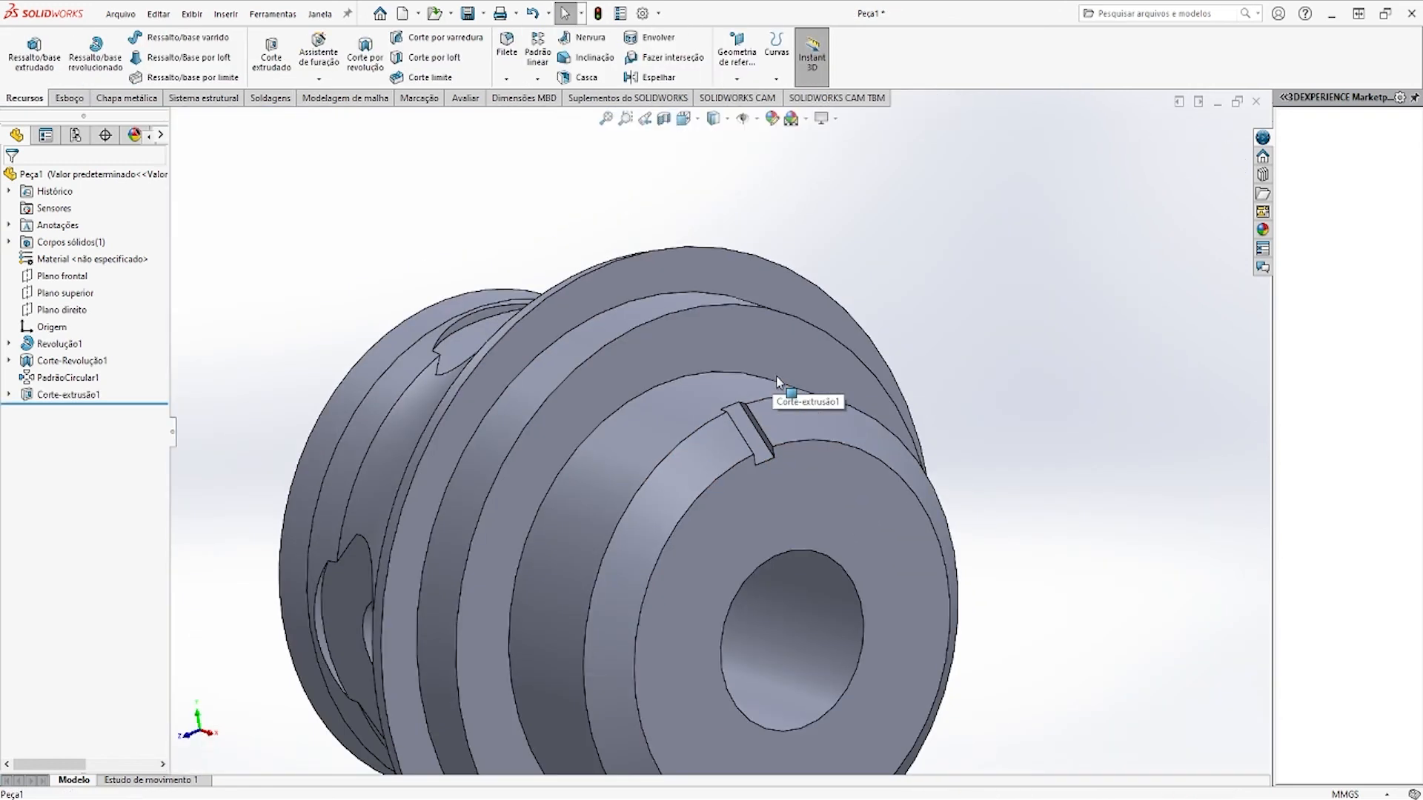
pyautogui.click(544, 83)
pyautogui.click(587, 122)
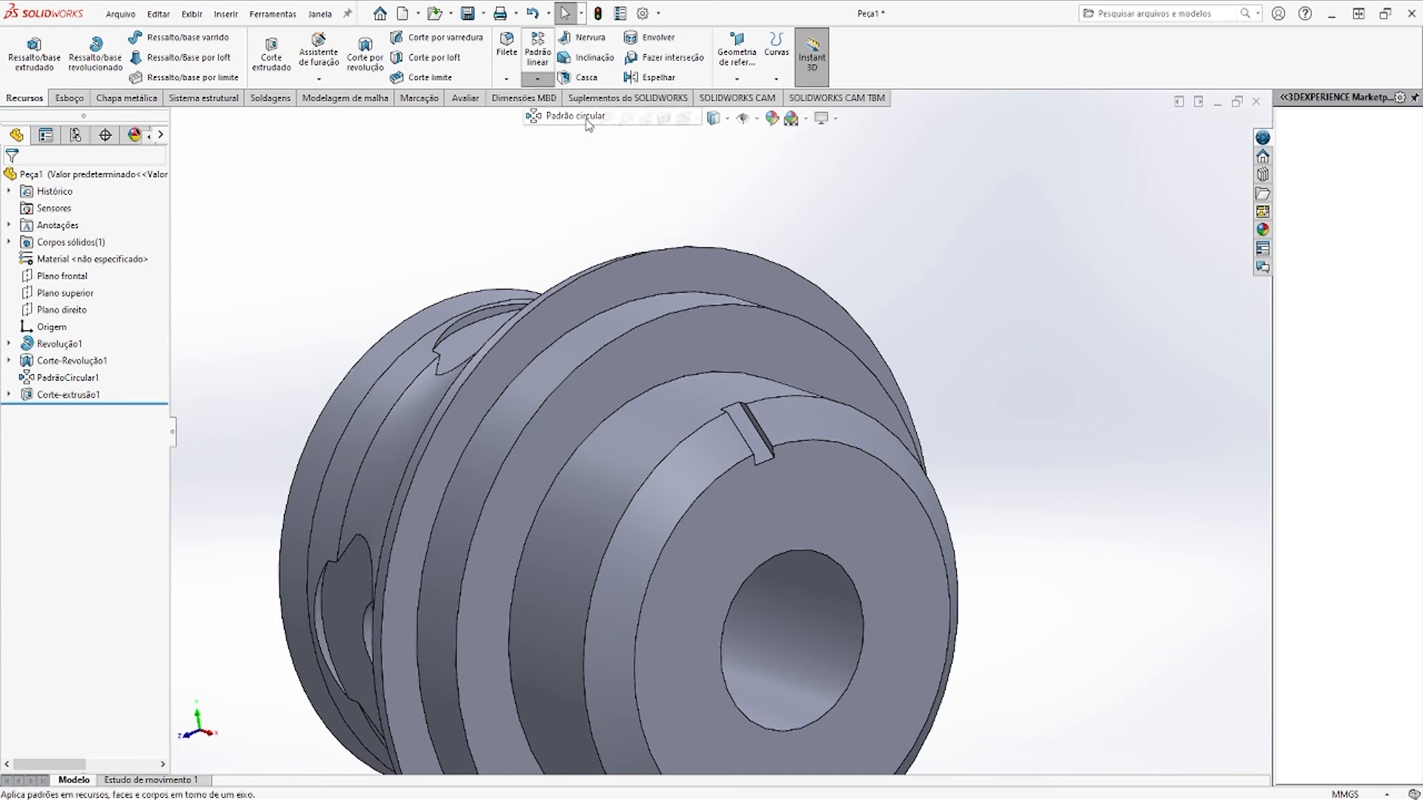
pyautogui.click(759, 448)
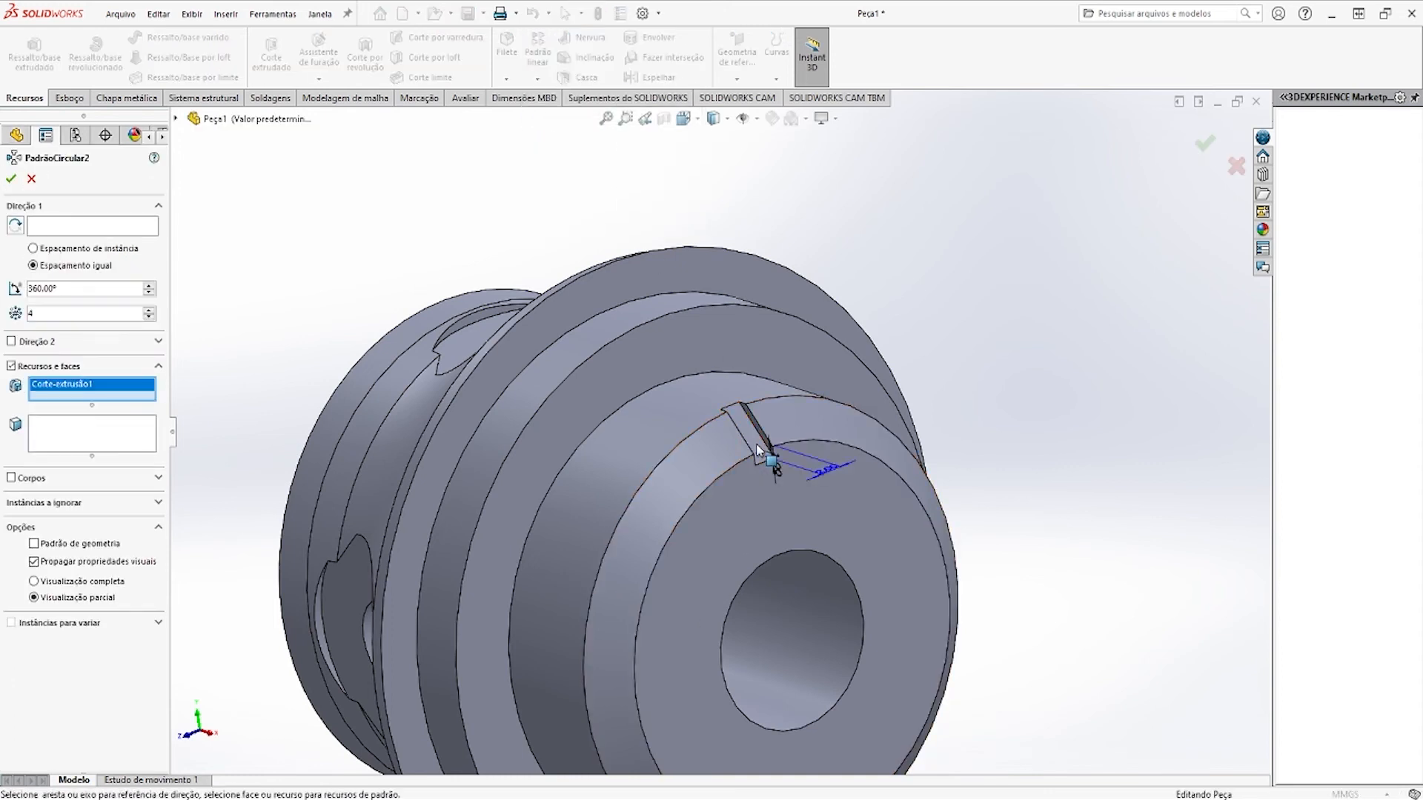
pyautogui.click(82, 226)
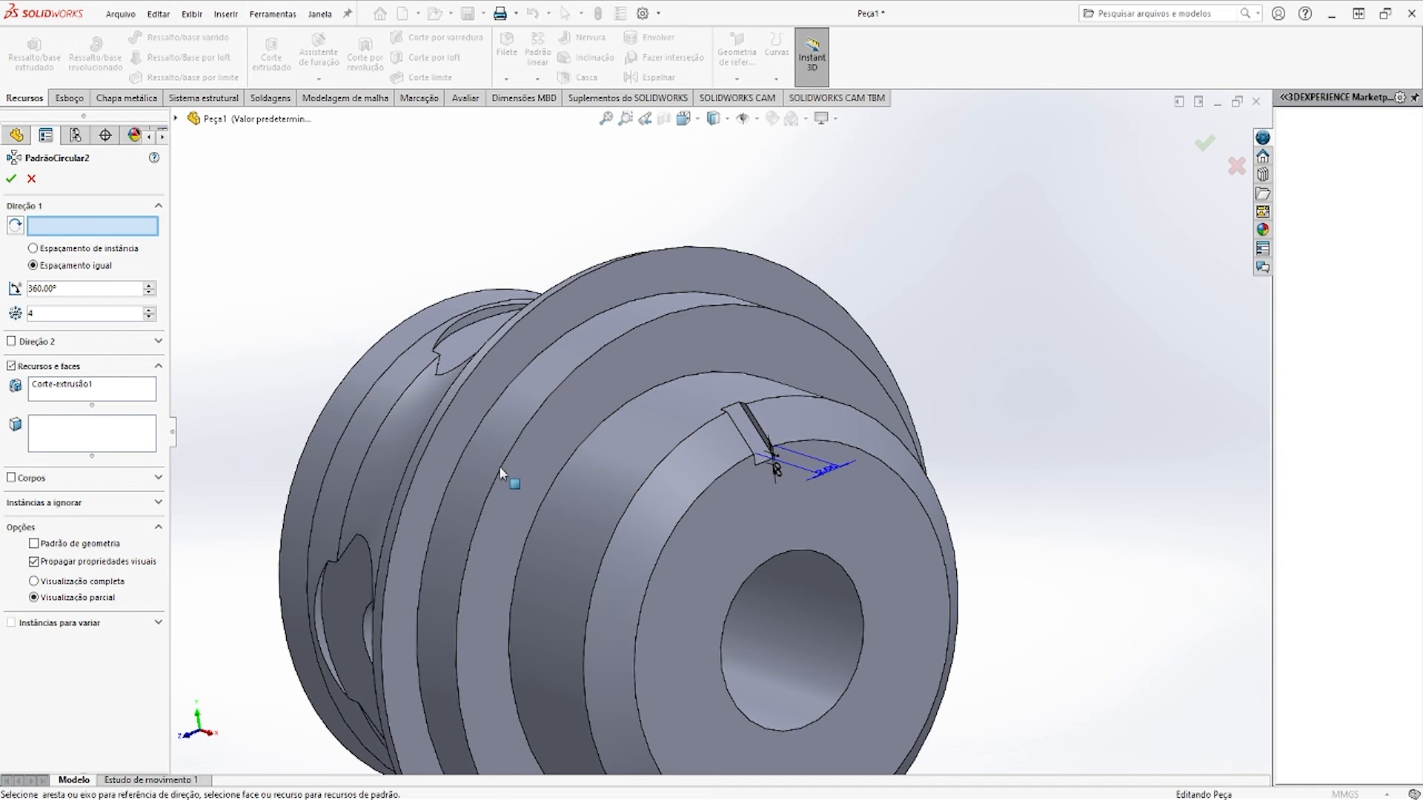
pyautogui.click(756, 566)
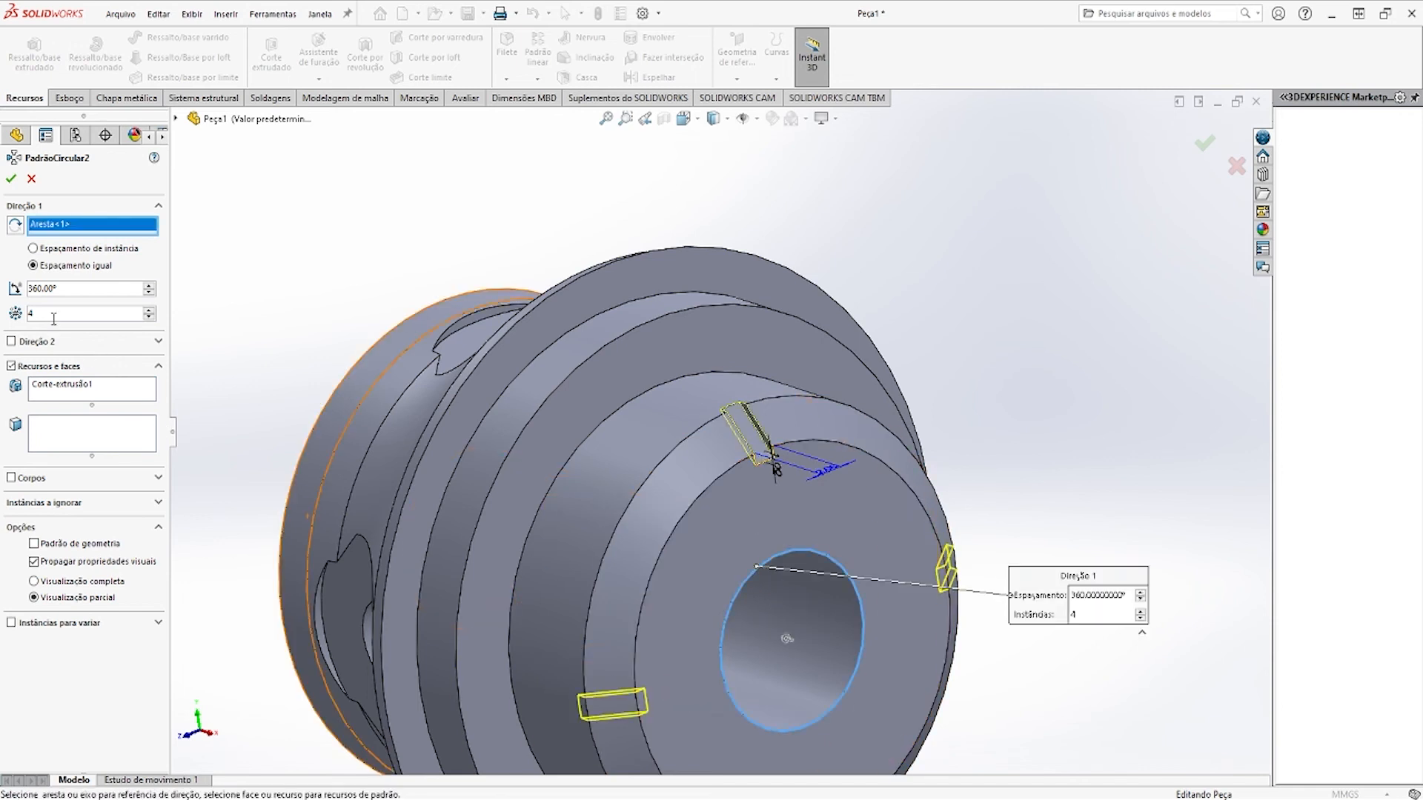
# Set the notch pattern to 25 equally spaced instances over 360°, create it and view the whole part in isometric
pyautogui.write('20')
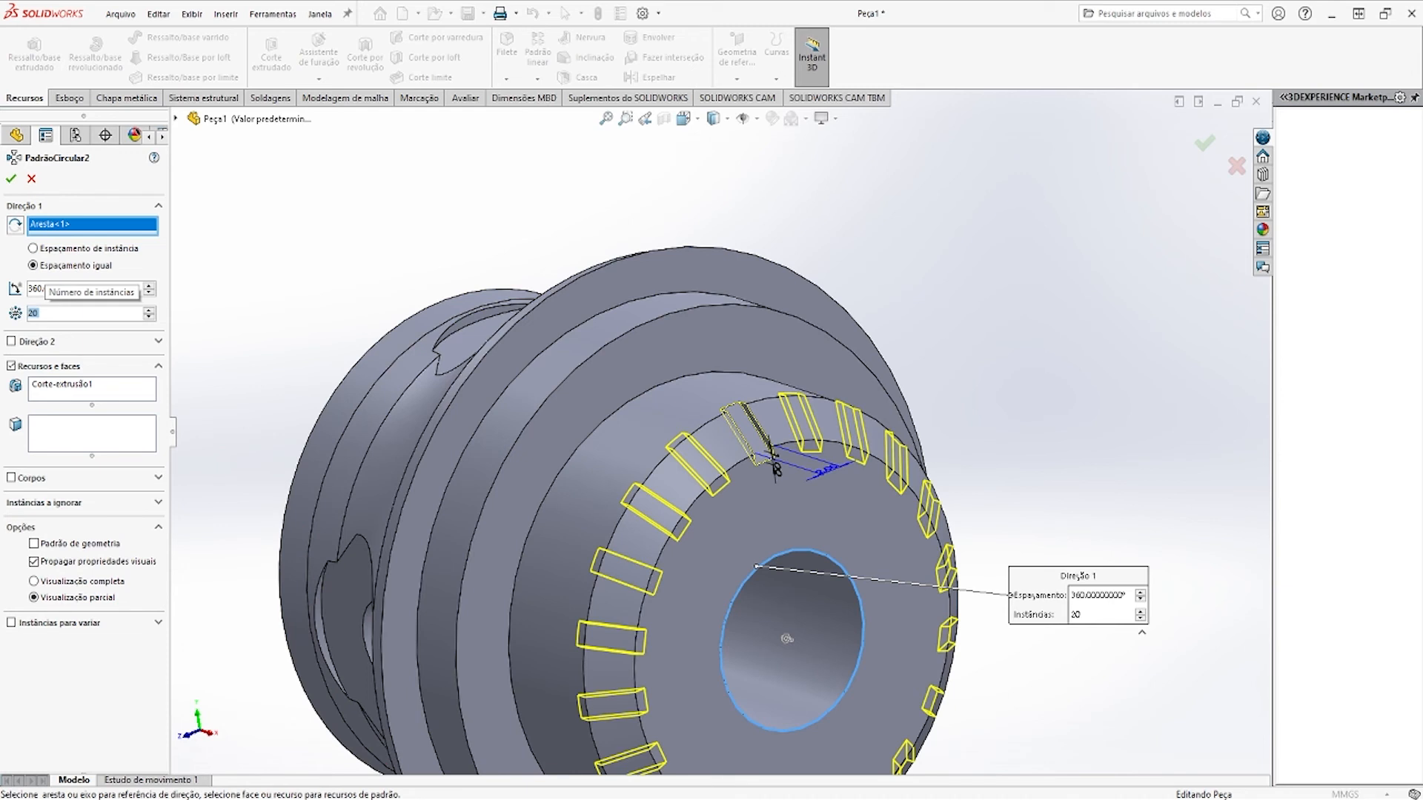
pyautogui.write('25')
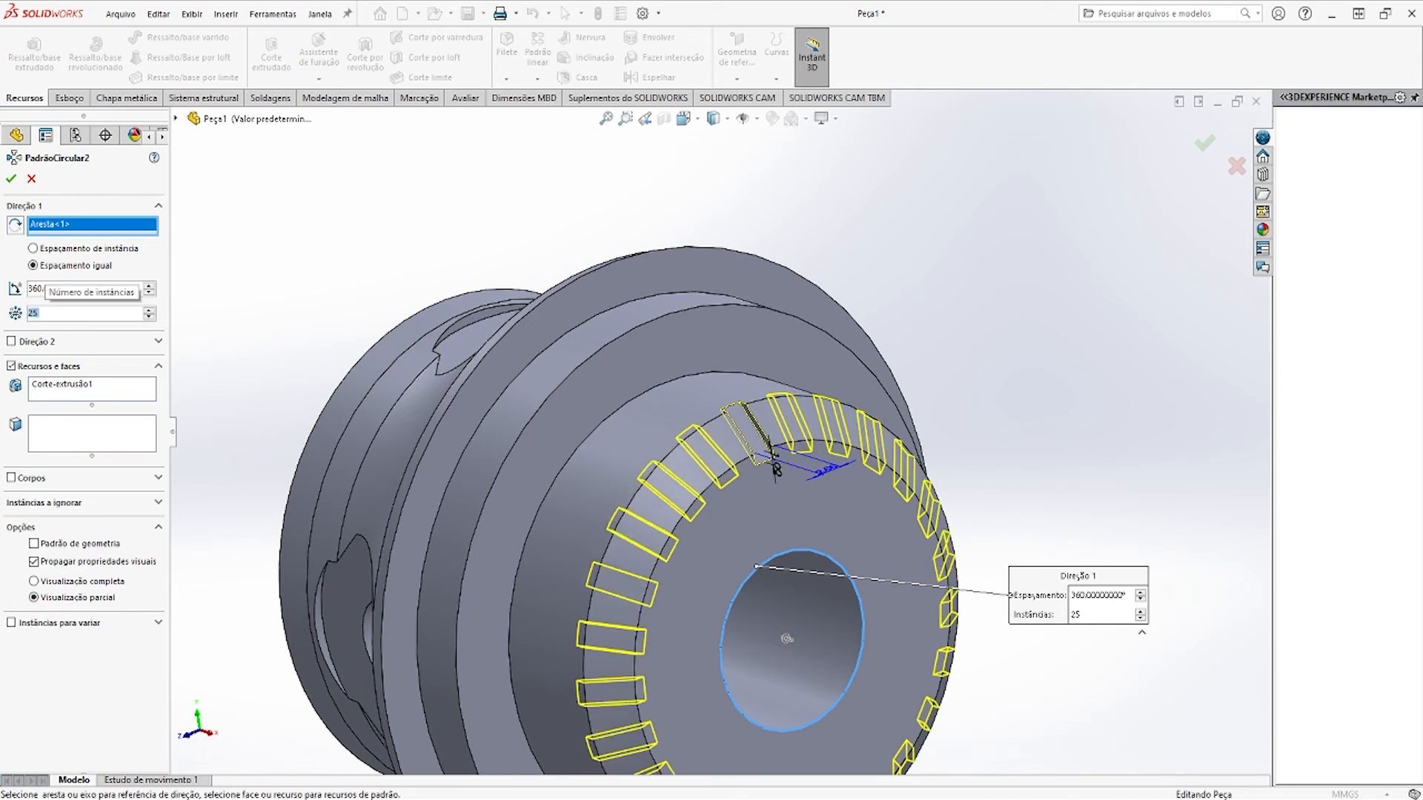
pyautogui.press('Return')
pyautogui.click(1004, 267)
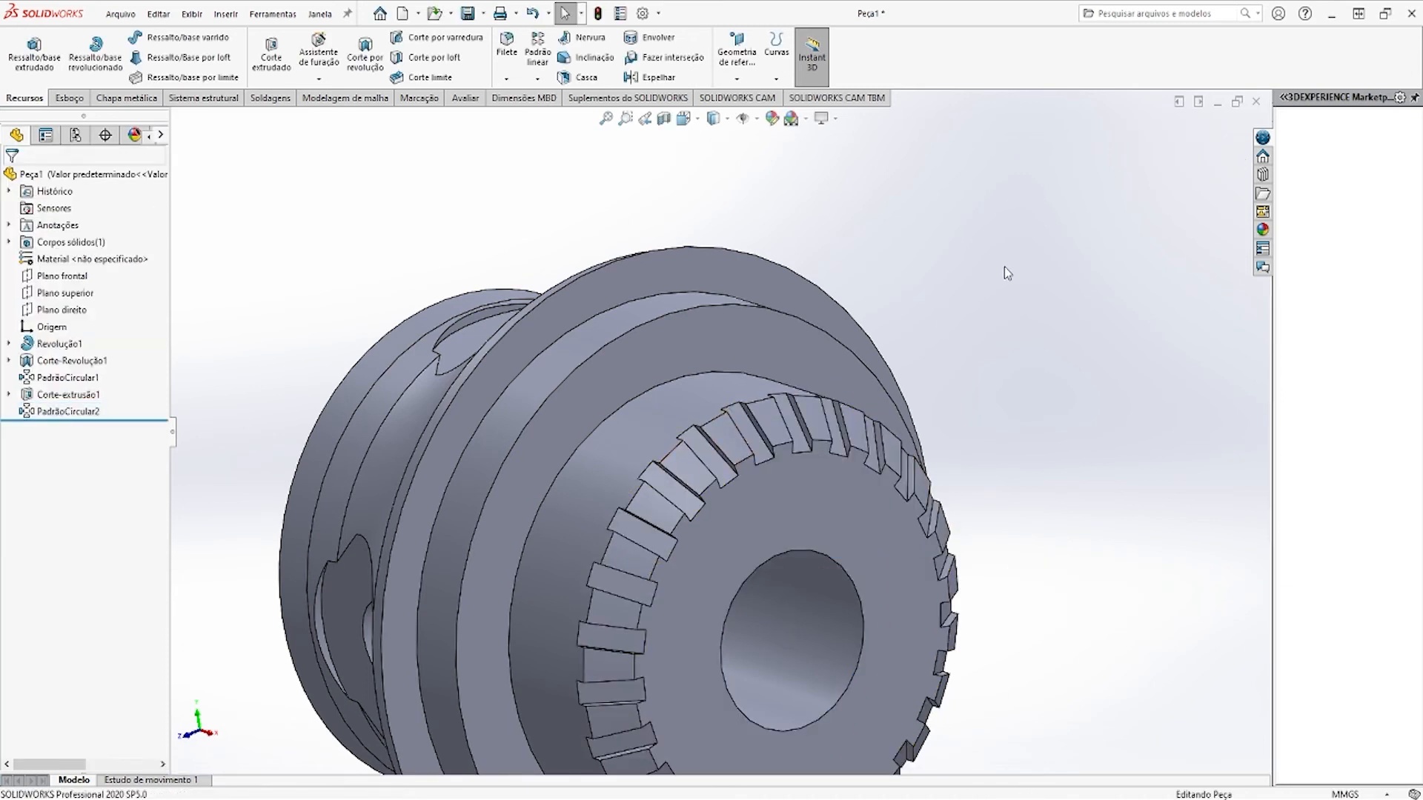
pyautogui.press('f')
pyautogui.hotkey('ctrl', '7')
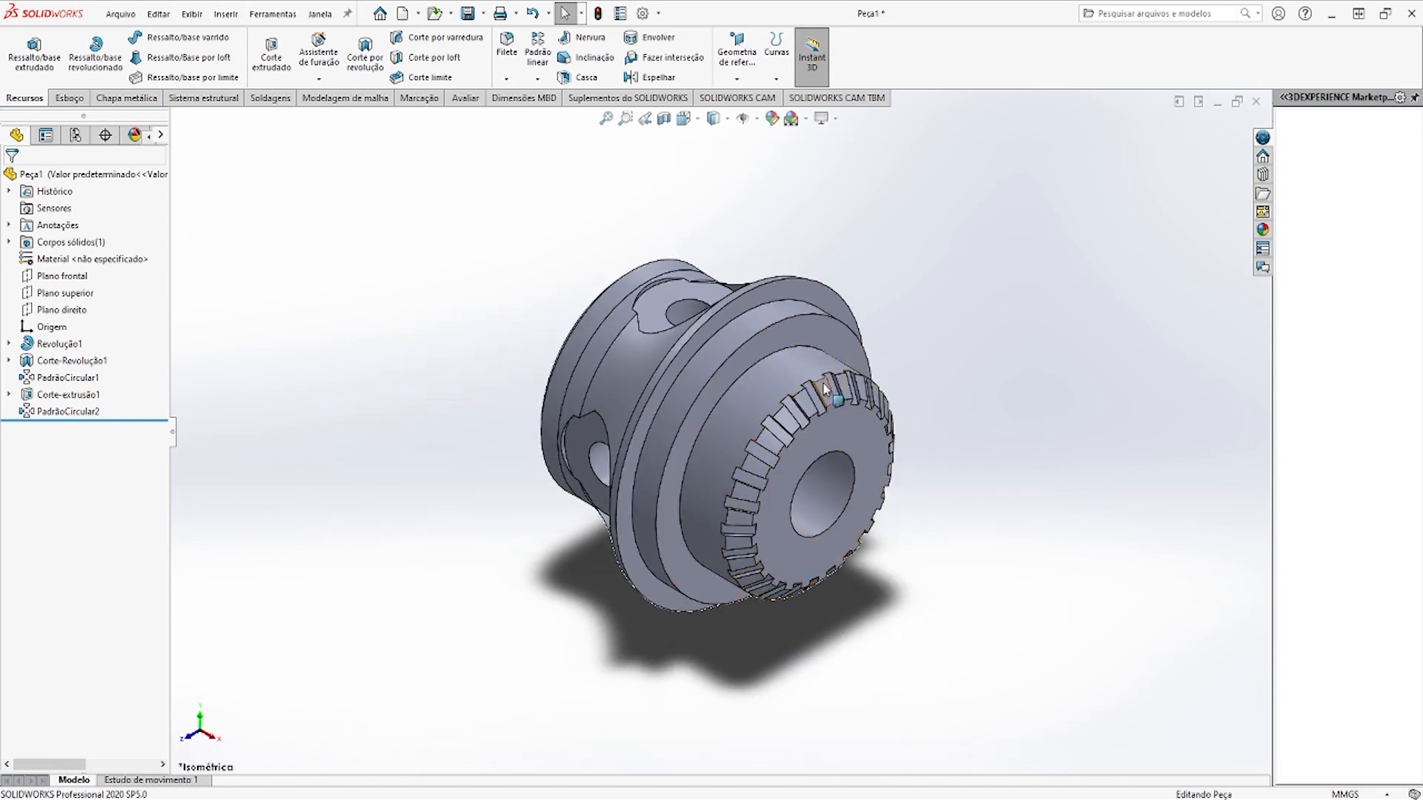
pyautogui.click(69, 394)
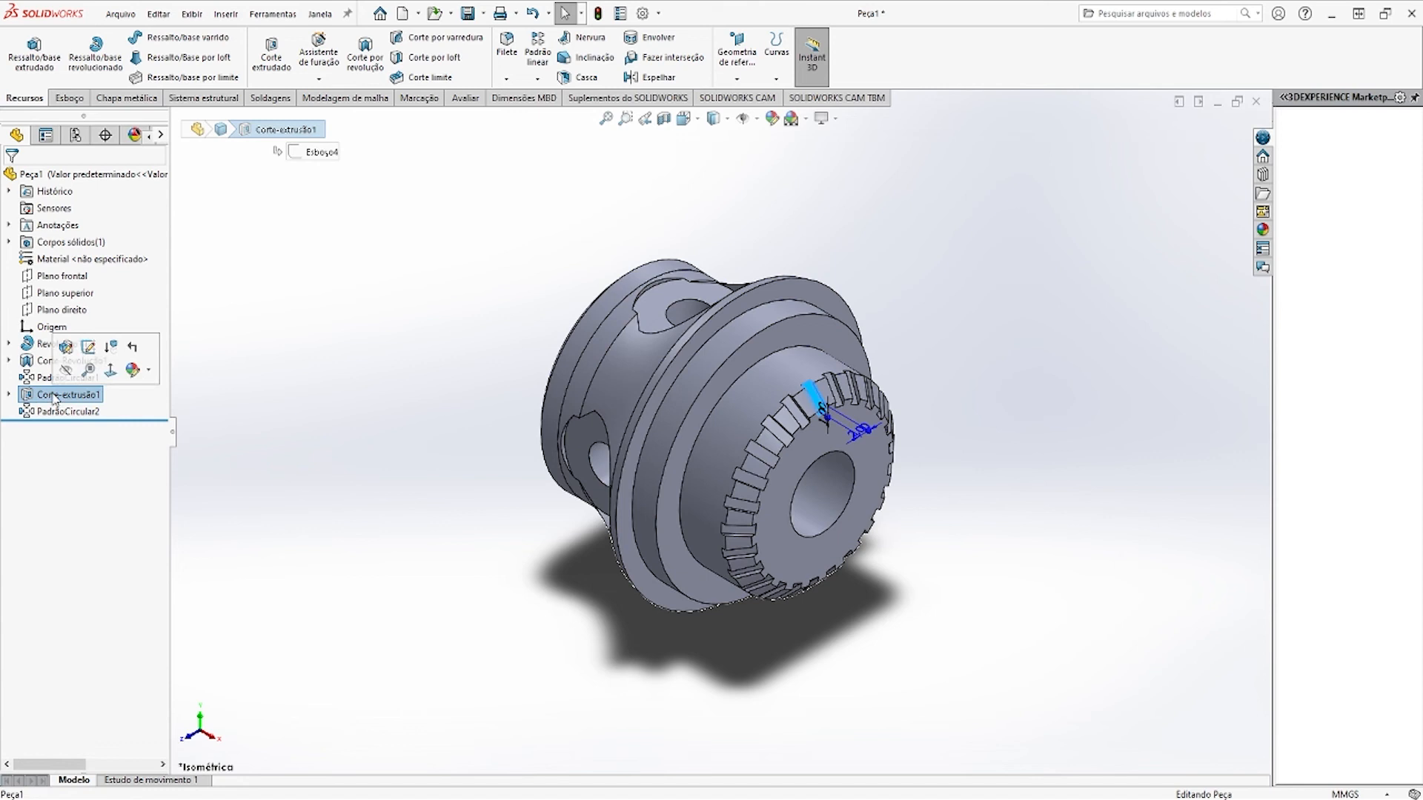
pyautogui.click(88, 348)
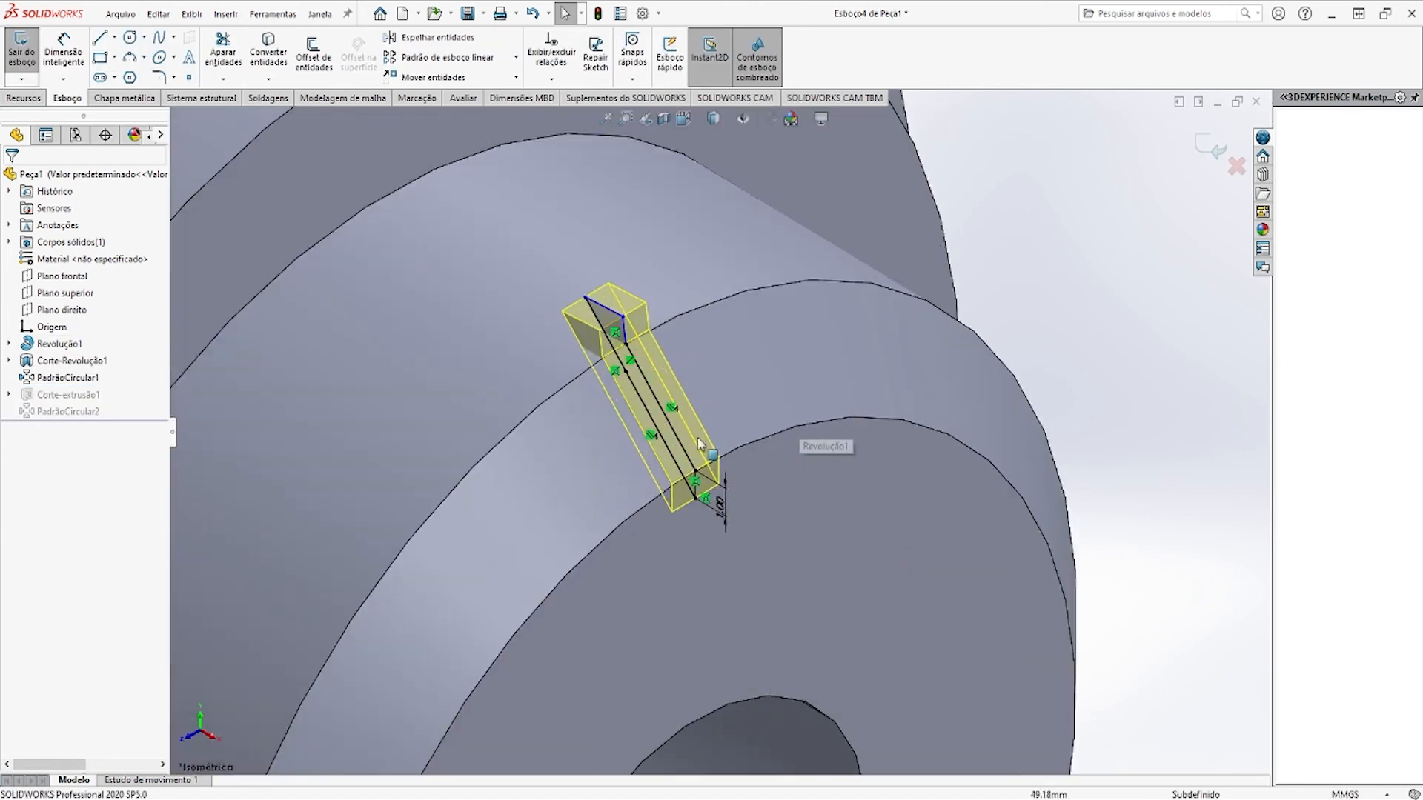
pyautogui.click(1212, 147)
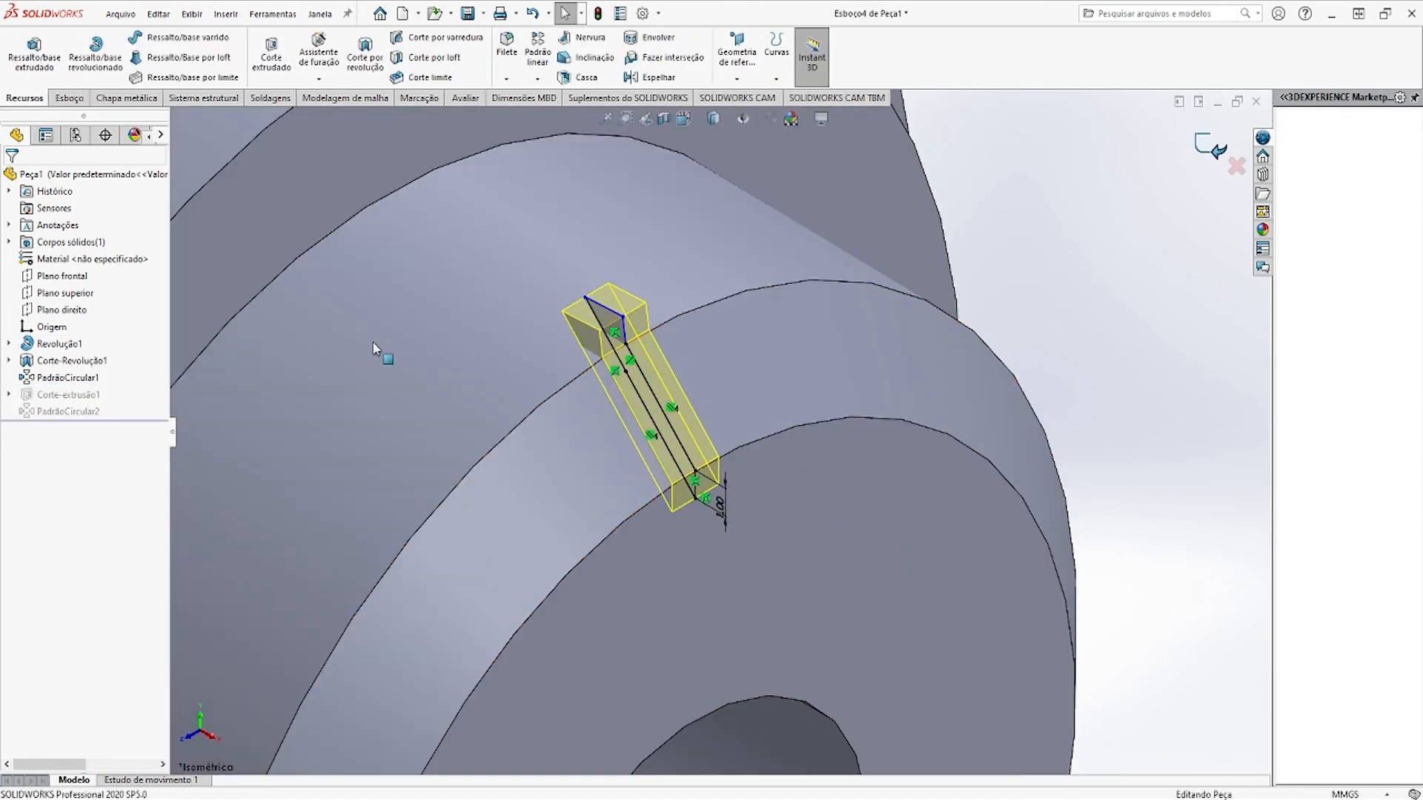
# Edit the chamfer notch cut and set its mid-plane depth to 1 mm
pyautogui.rightClick(52, 399)
pyautogui.click(63, 356)
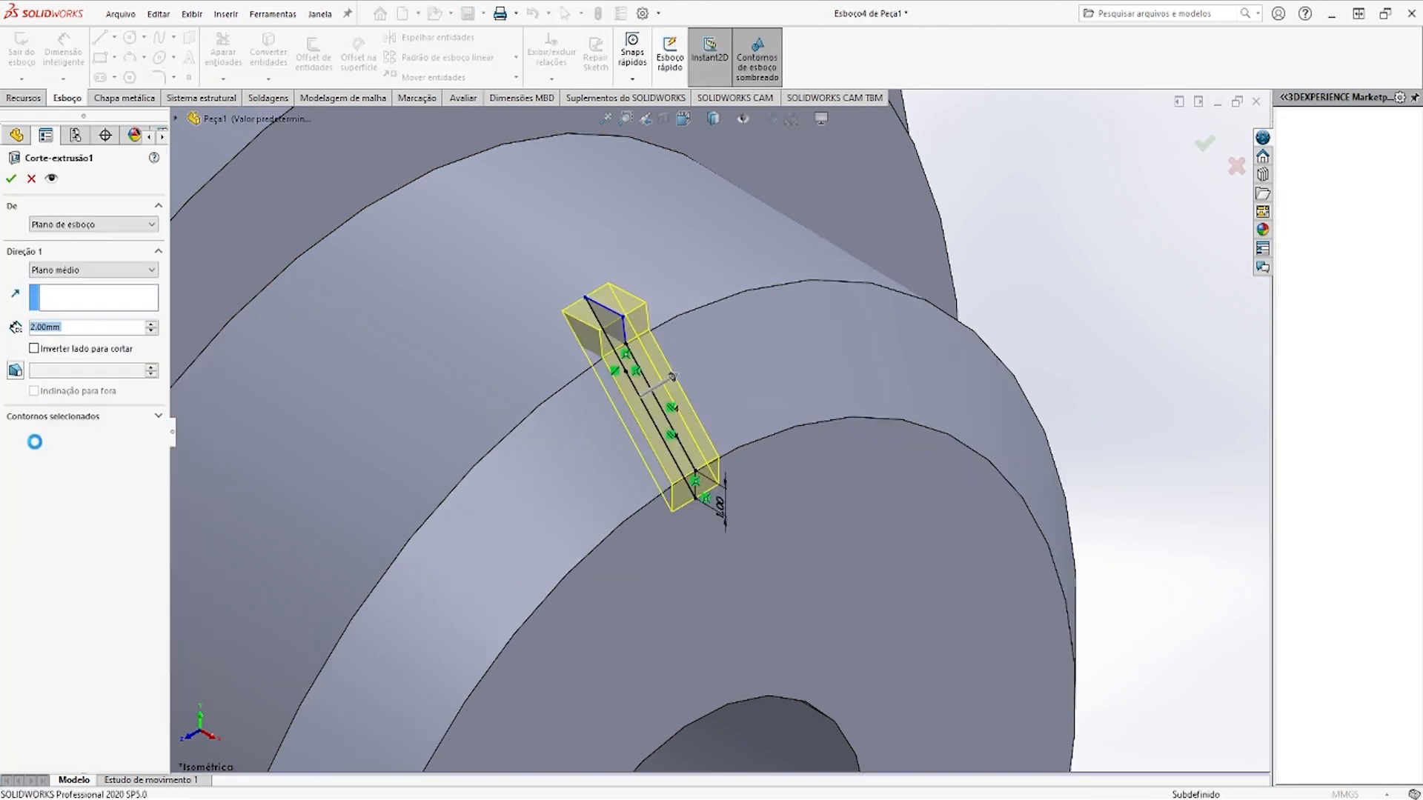
pyautogui.write('1')
pyautogui.press('Return')
pyautogui.press('Return')
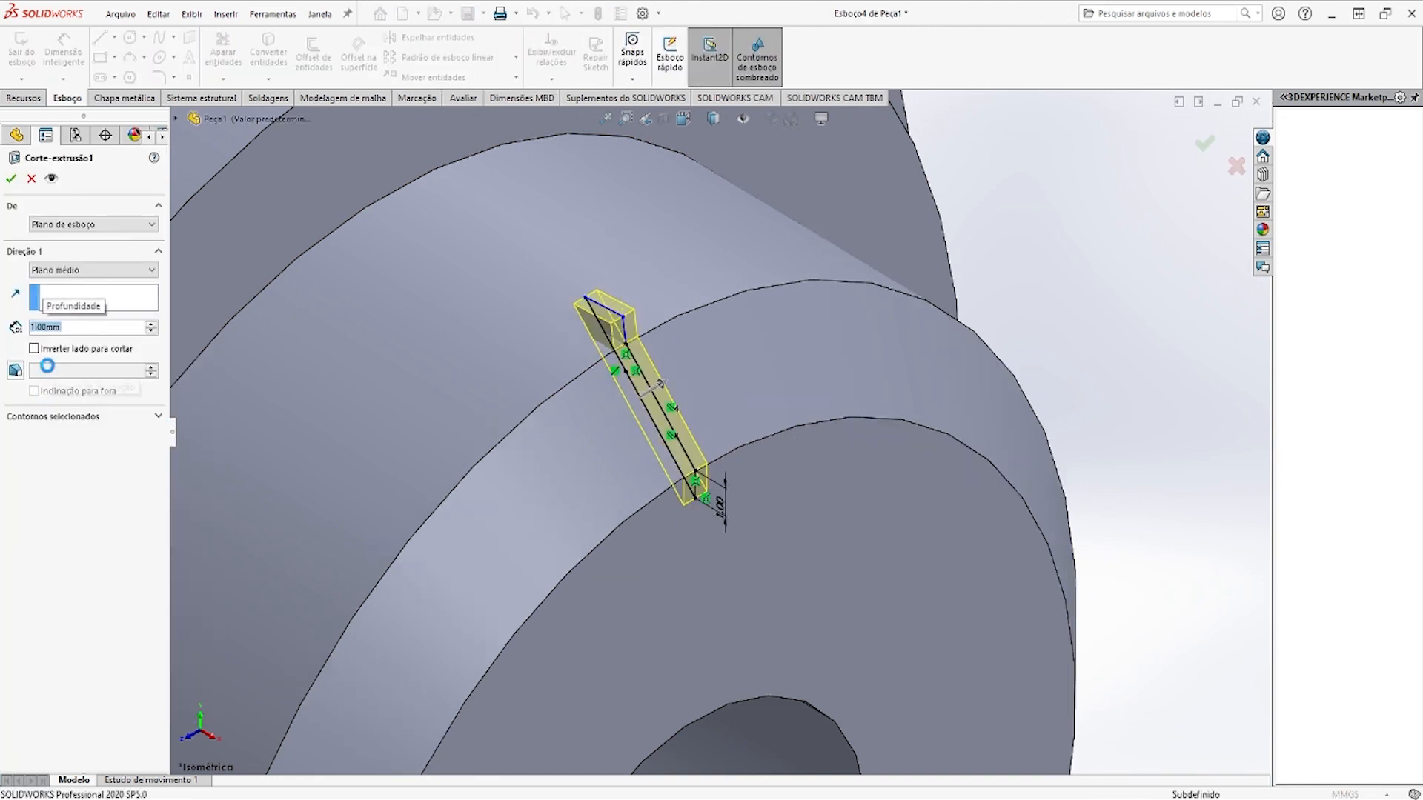
# Edit the circular pattern of the chamfer notches, set it to 35 instances and fit the whole part in view
pyautogui.scroll(5, 634, 493)
pyautogui.click(68, 412)
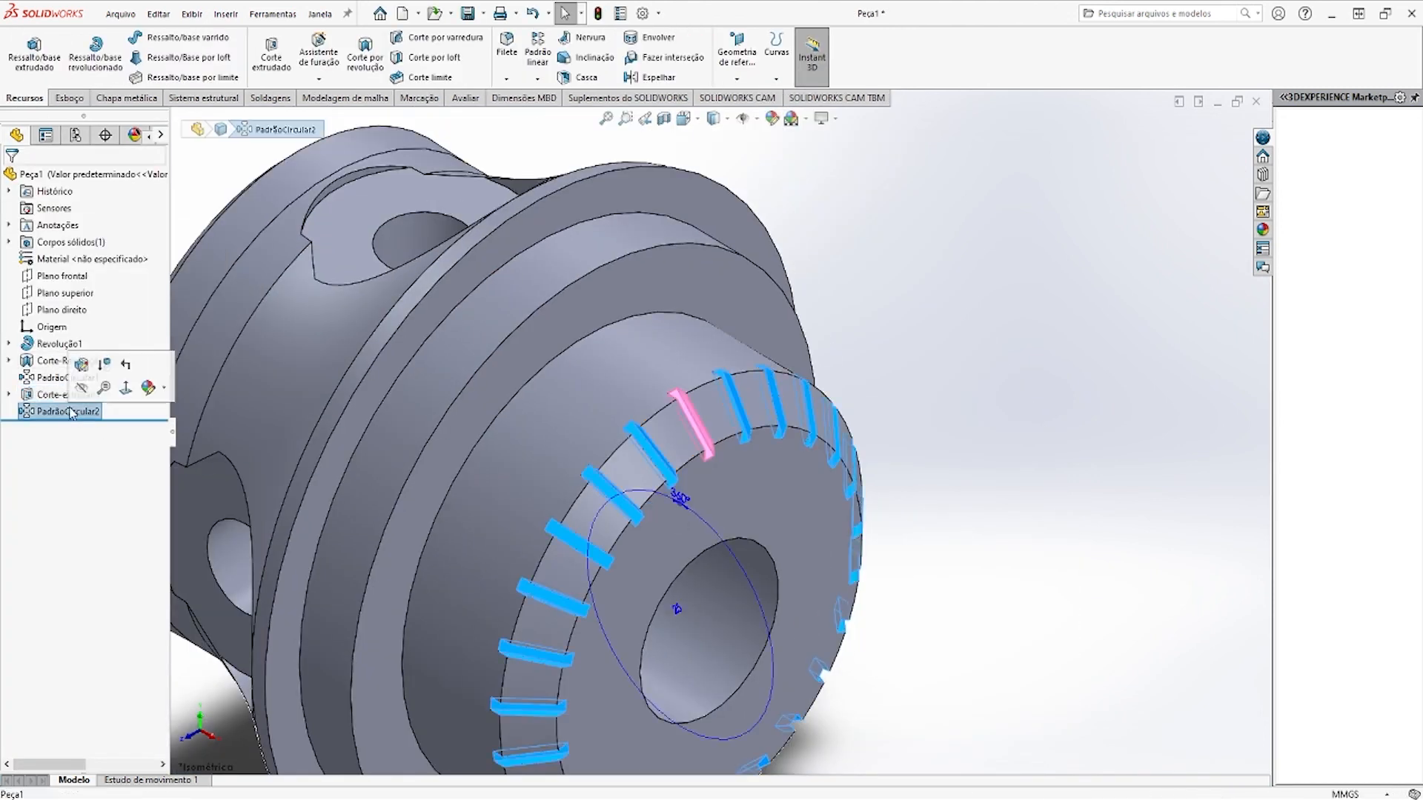
pyautogui.click(82, 366)
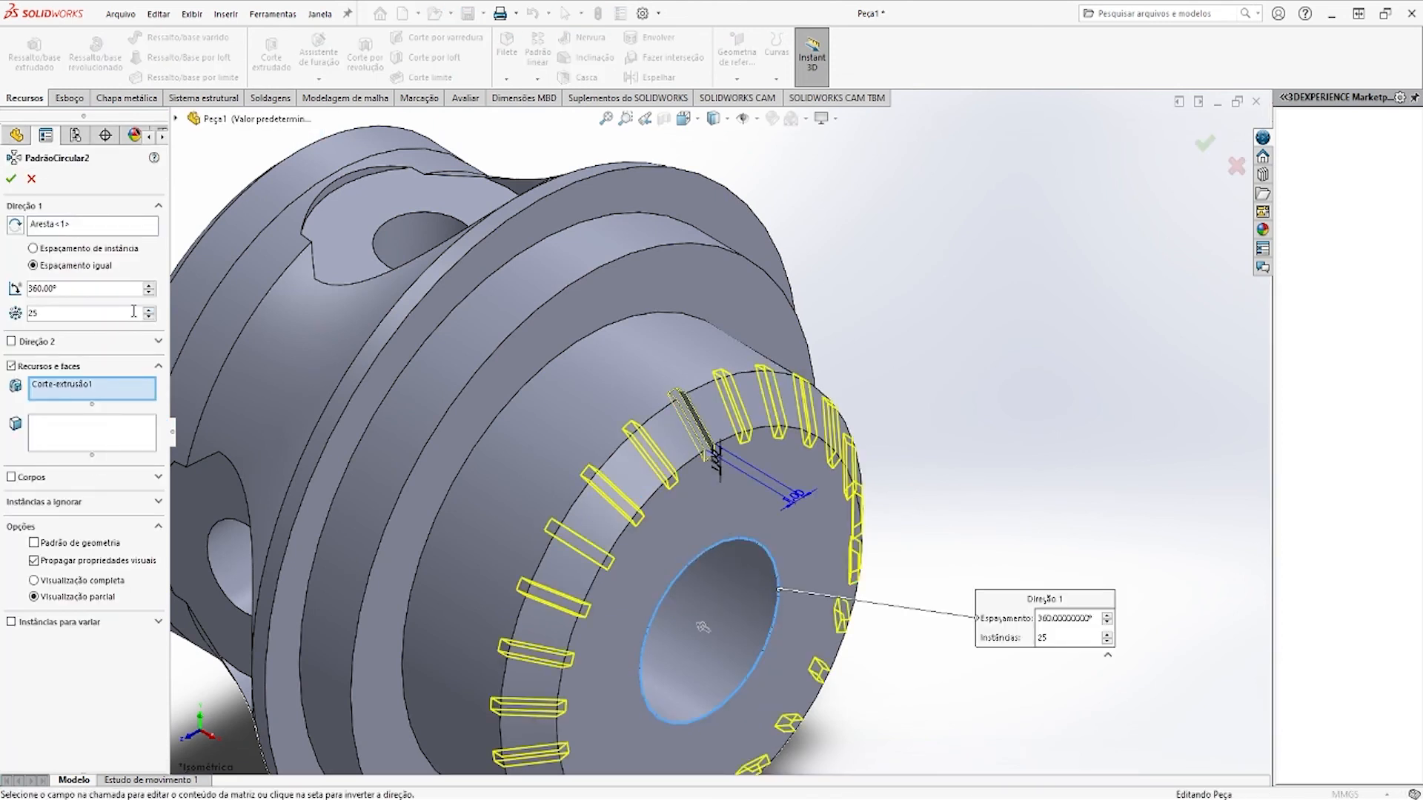
pyautogui.write('50')
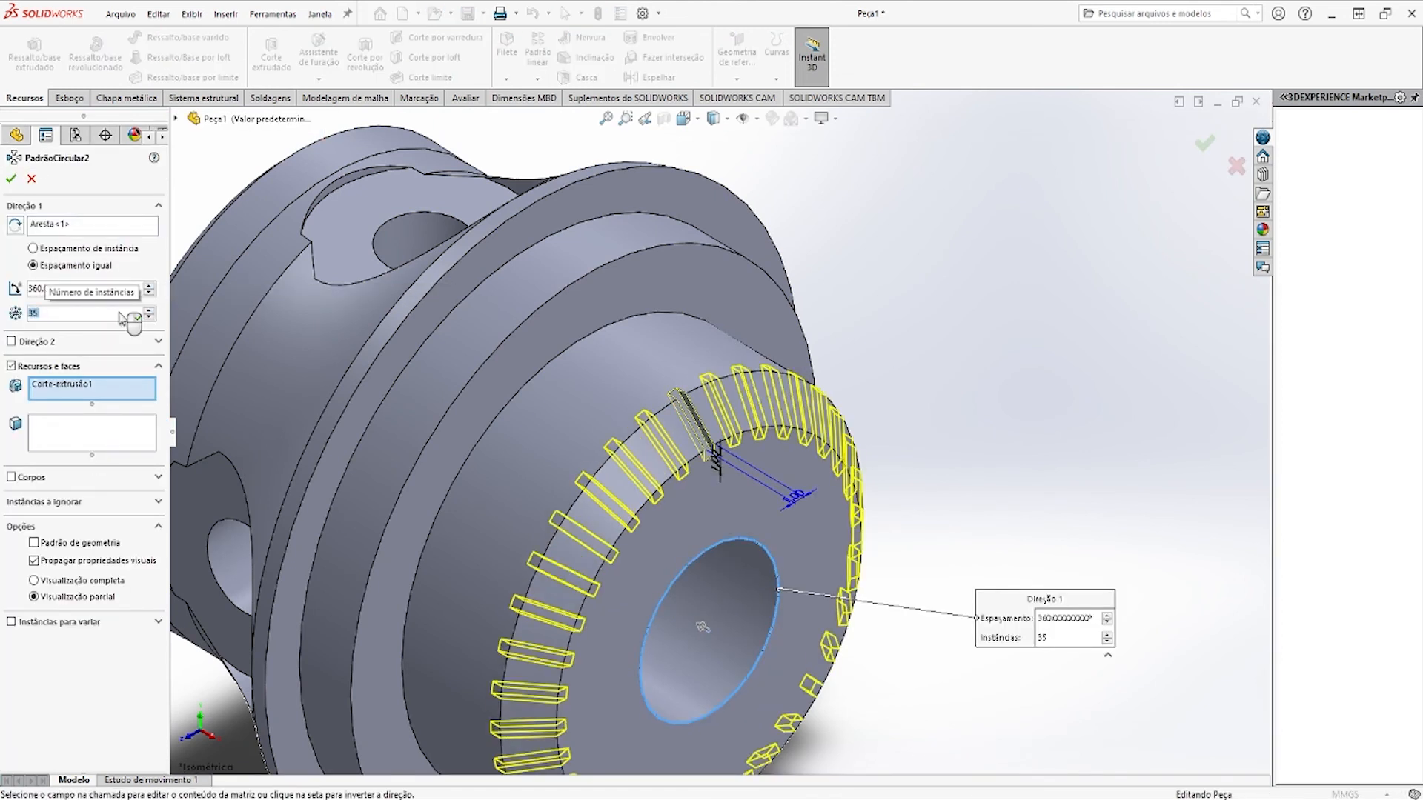
pyautogui.press('Return')
pyautogui.click(960, 329)
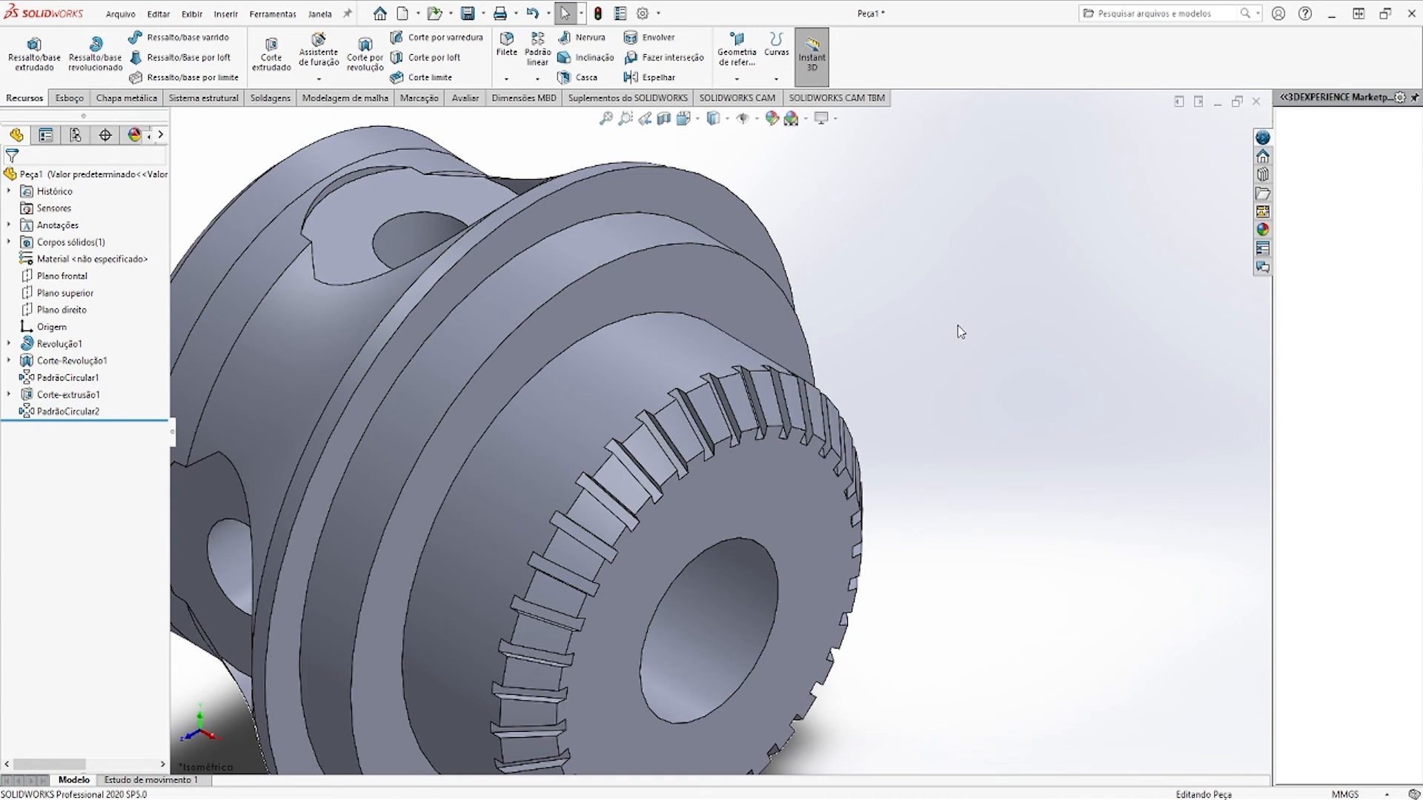
pyautogui.press('f')
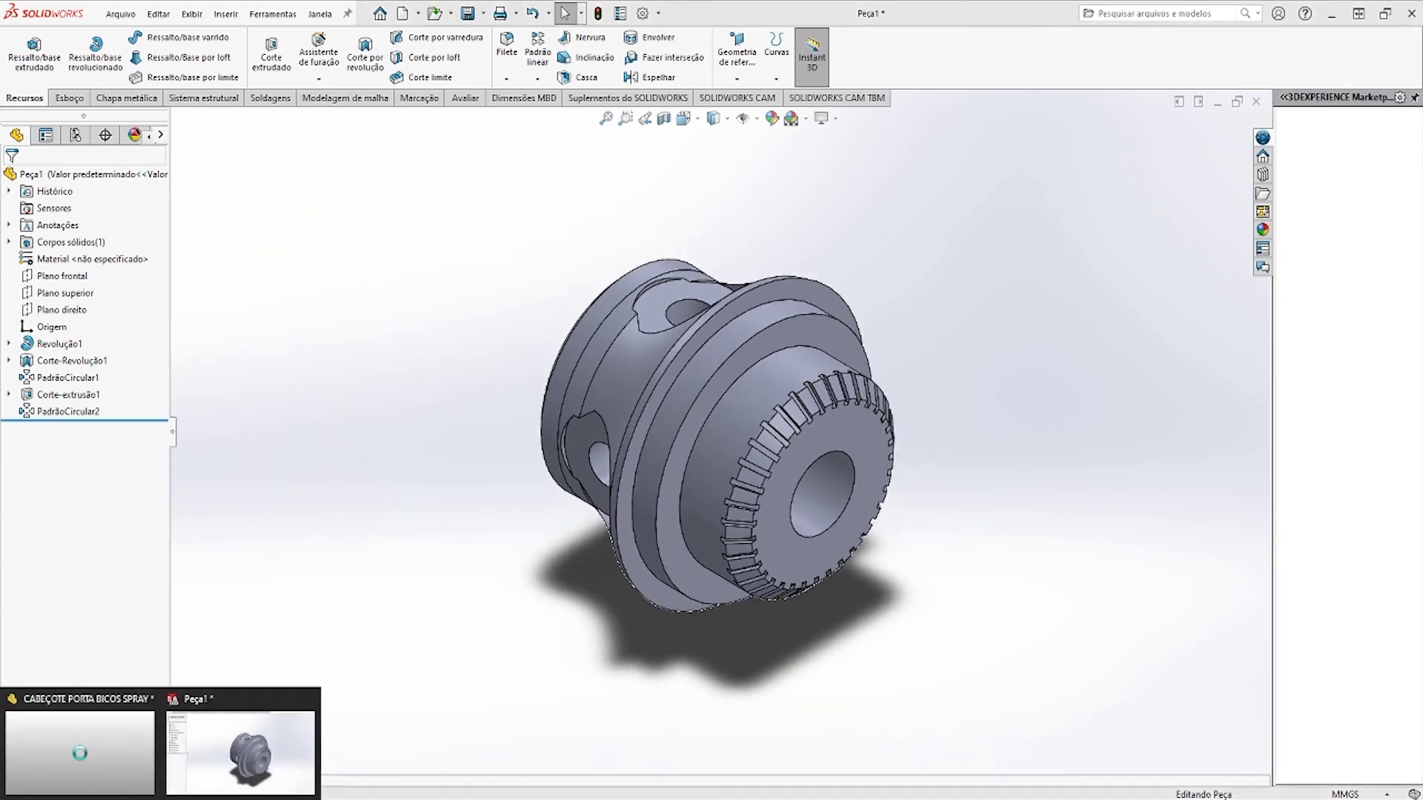
# Switch to the CABEÇOTE PORTA BICOS SPRAY reference part, examine its overall shape and notches, and return to Peça1
pyautogui.click(74, 741)
pyautogui.moveTo(929, 443); pyautogui.dragTo(608, 363, button='middle')
pyautogui.scroll(5, 706, 404)
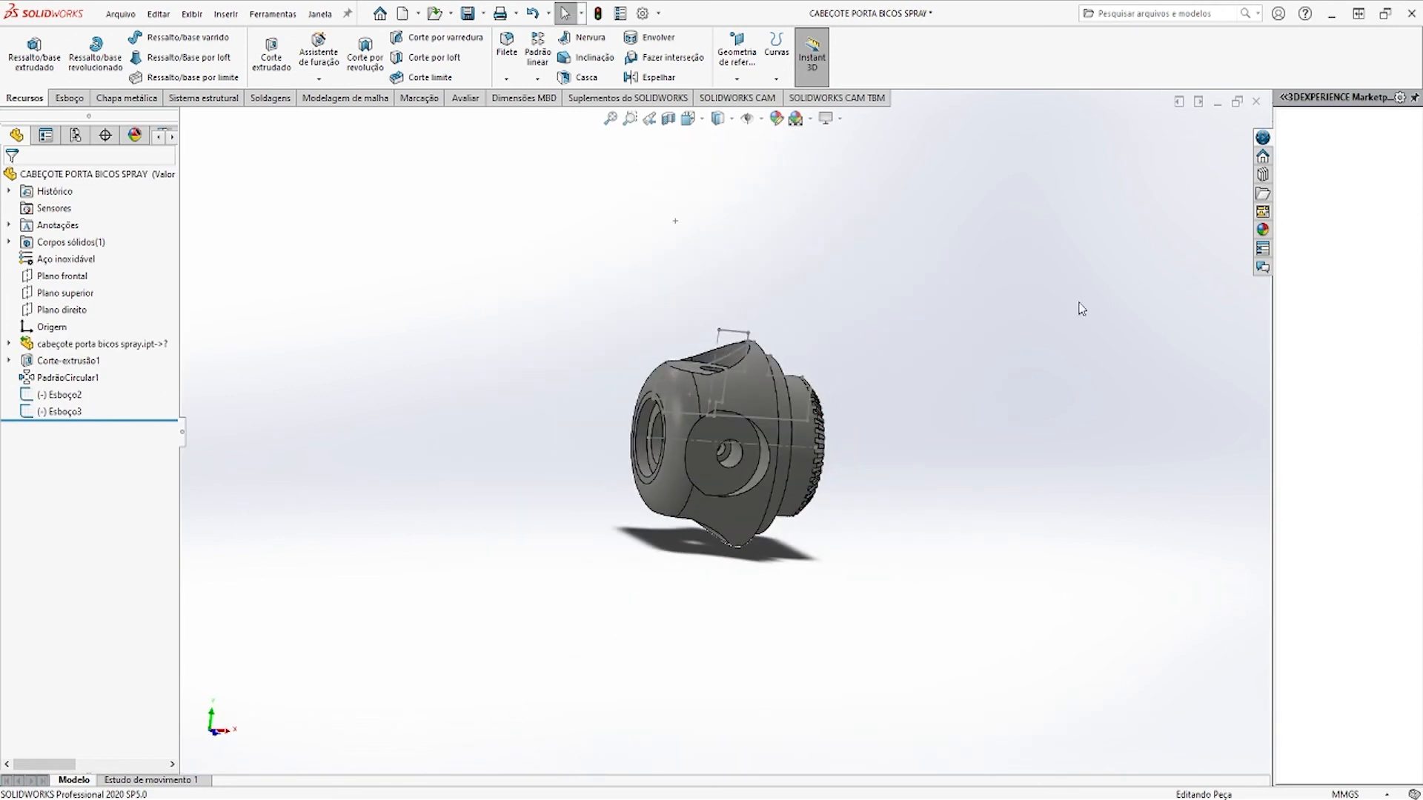
pyautogui.click(1214, 107)
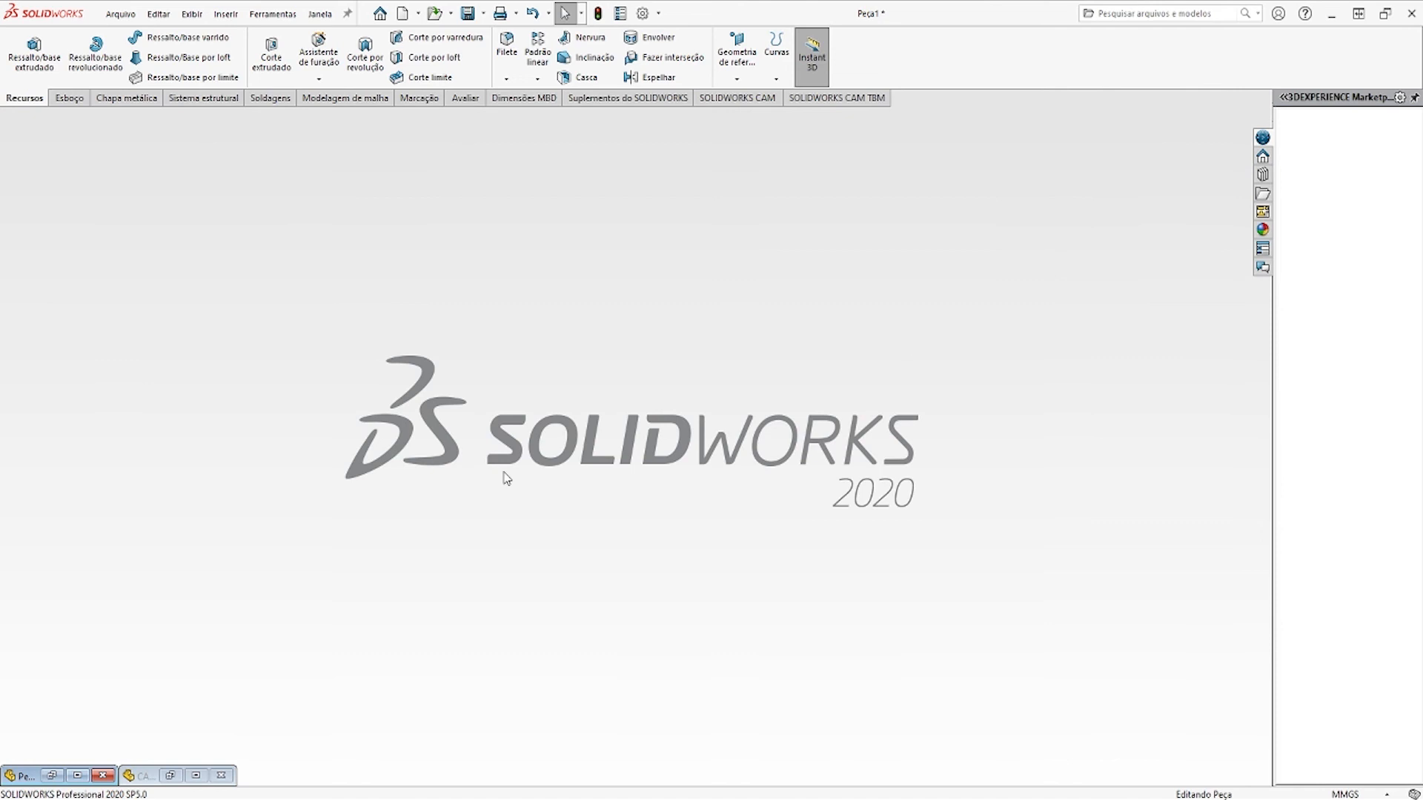
pyautogui.click(77, 777)
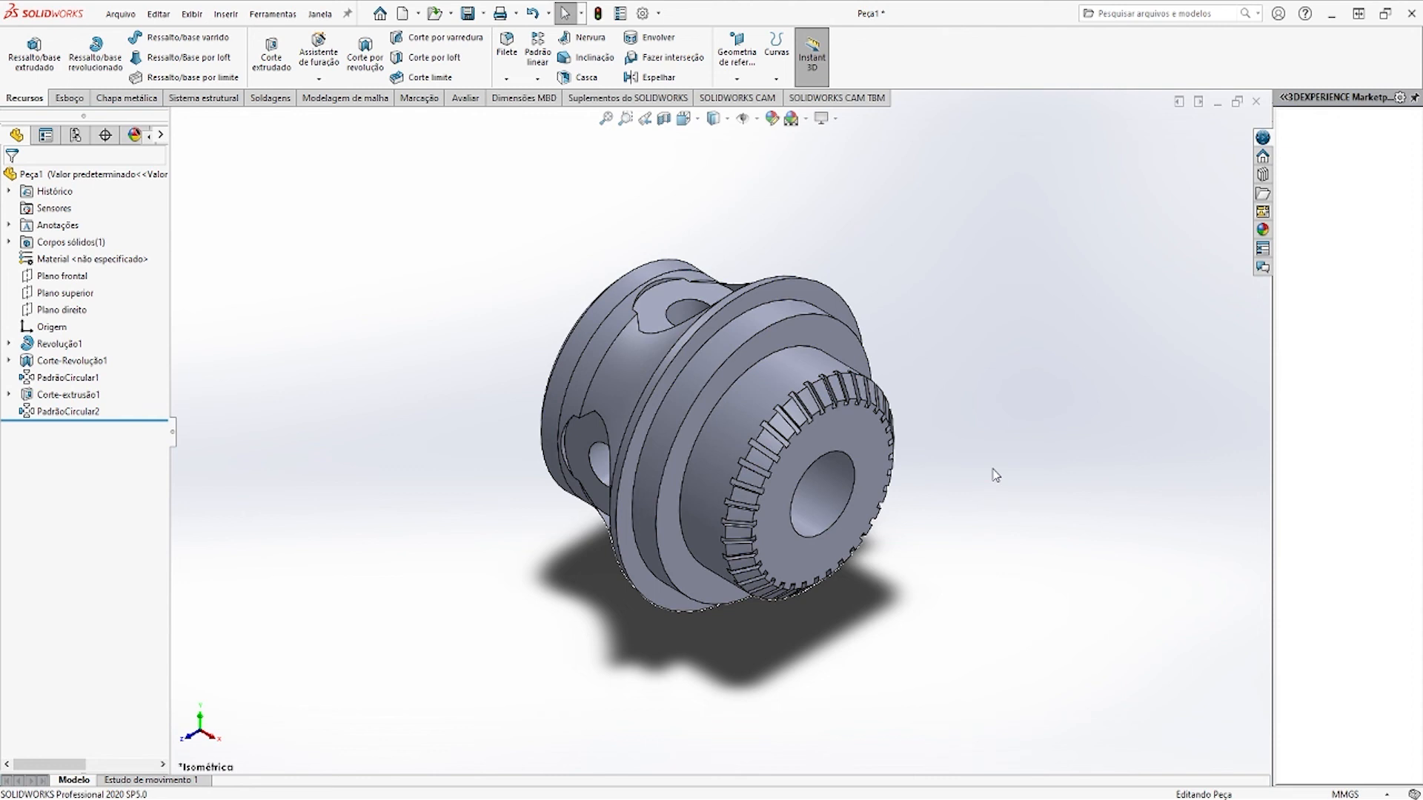
# Inspect the finished part in the front, back, left, right, top and bottom standard views, ending in isometric
pyautogui.hotkey('ctrl', '1')
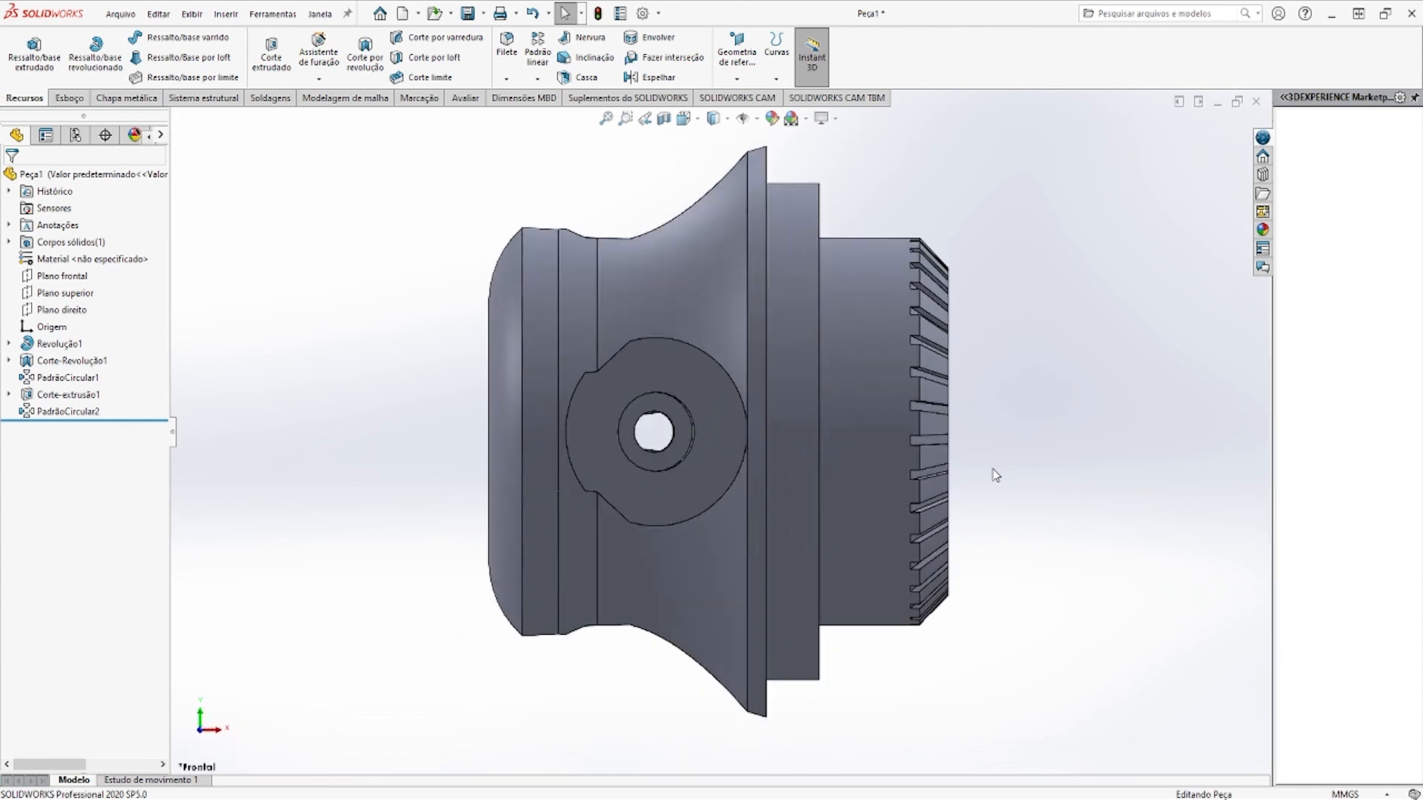
pyautogui.hotkey('ctrl', '2')
pyautogui.hotkey('ctrl', '3')
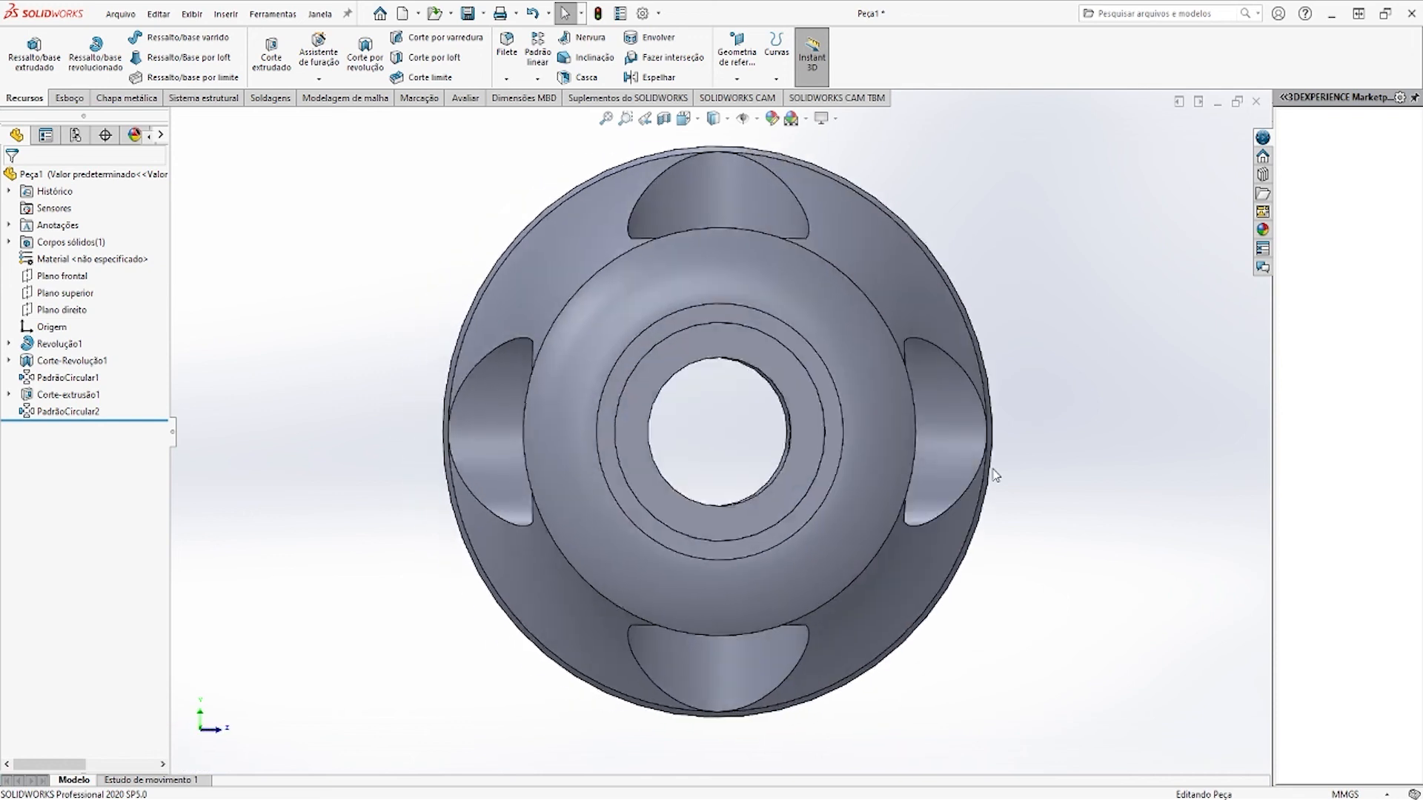
pyautogui.hotkey('ctrl', '4')
pyautogui.hotkey('ctrl', '5')
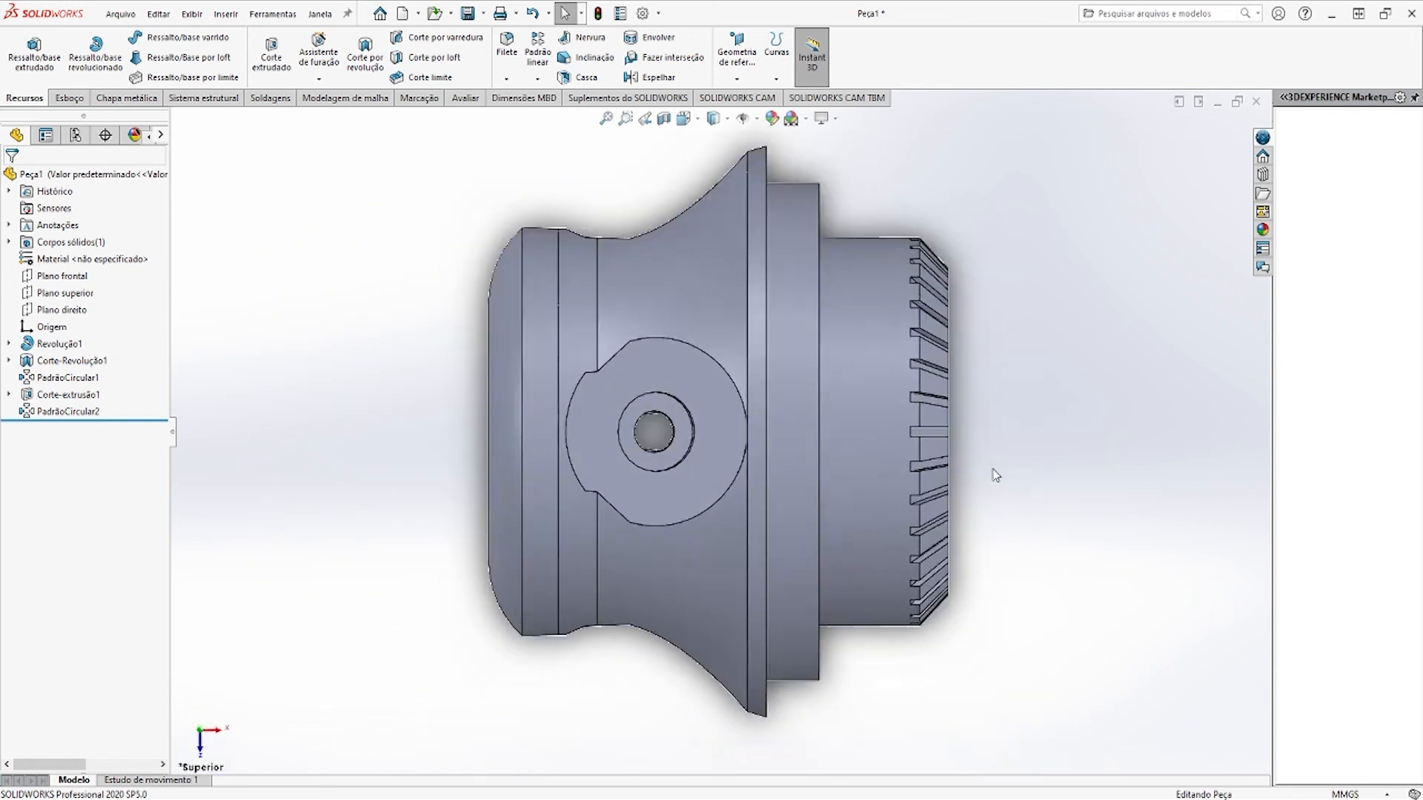
pyautogui.hotkey('ctrl', '6')
pyautogui.hotkey('ctrl', '7')
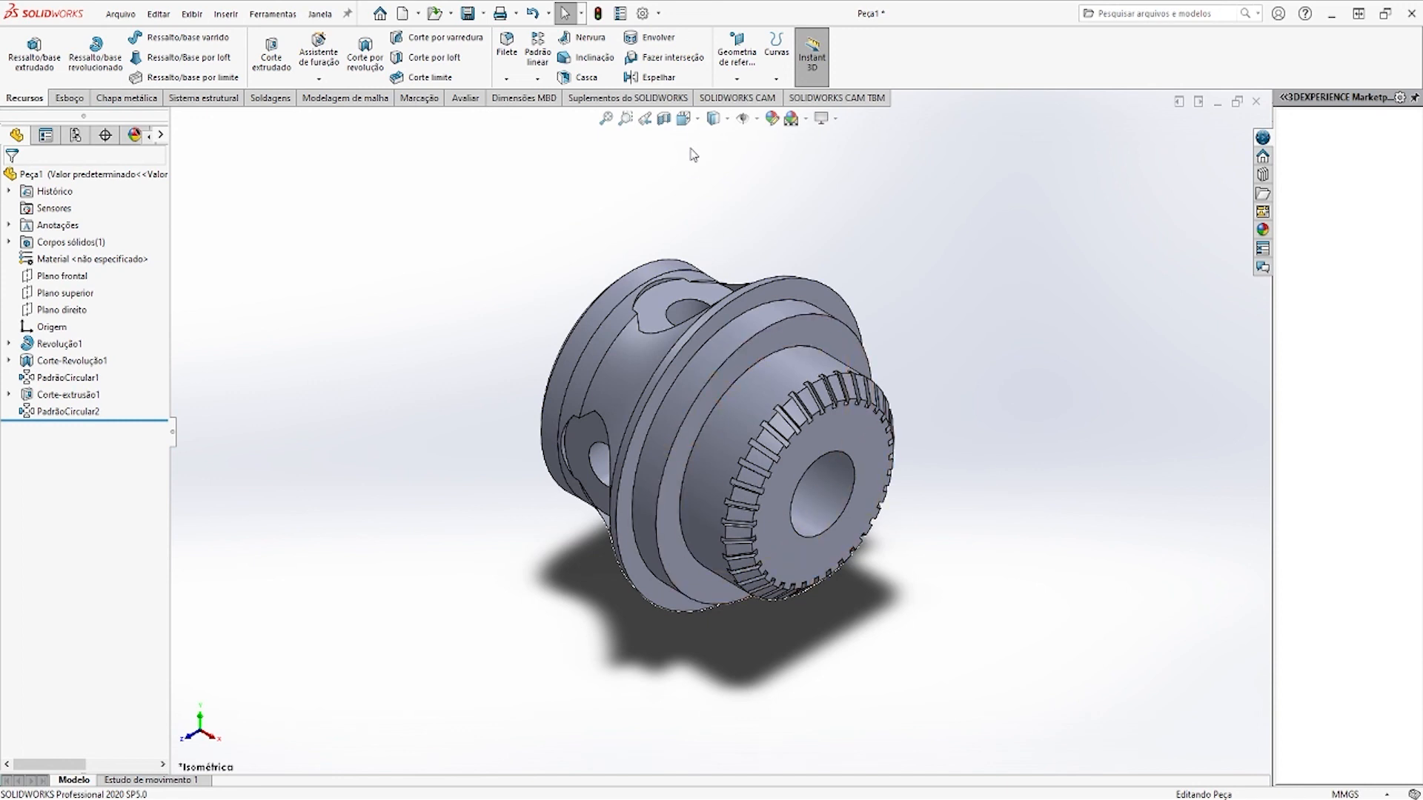
pyautogui.click(698, 122)
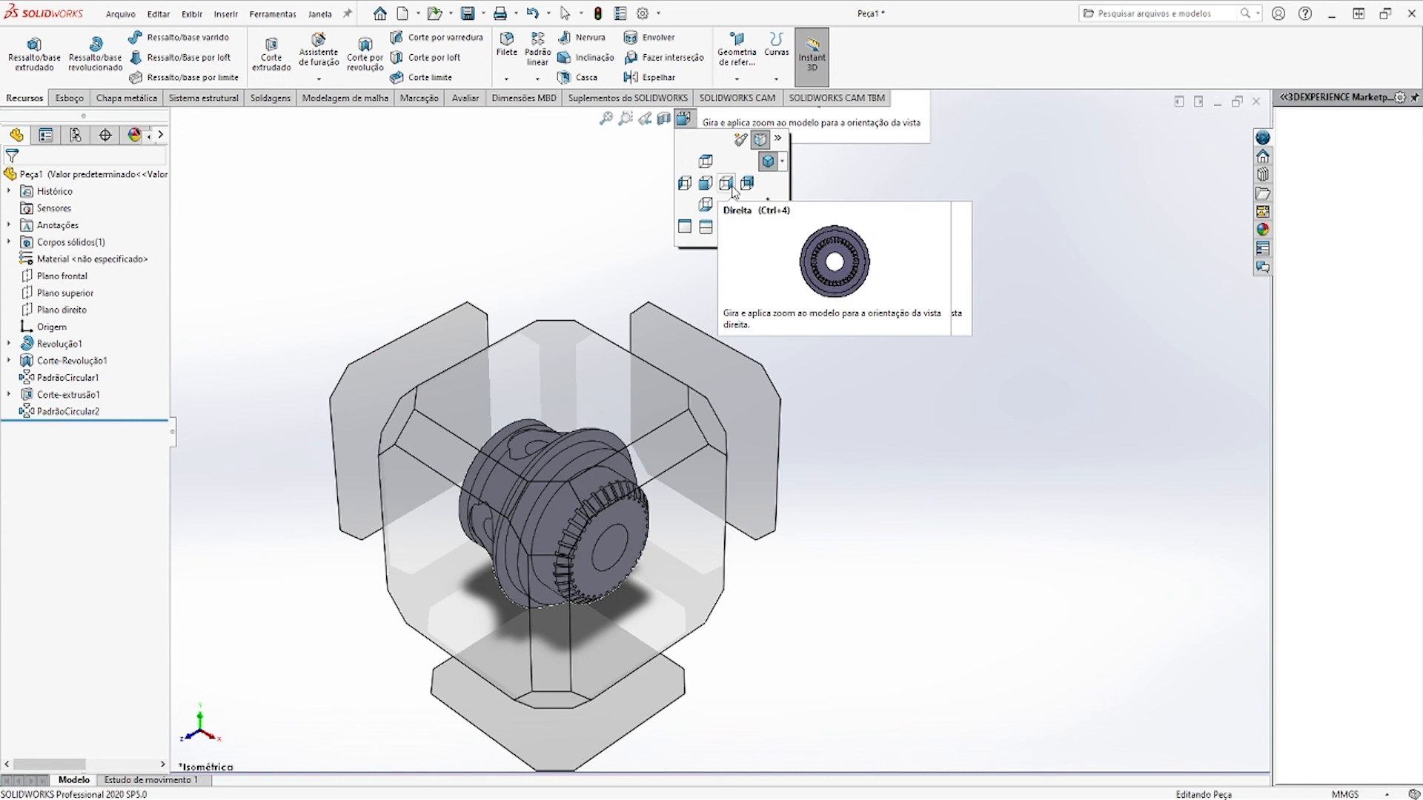
pyautogui.click(769, 163)
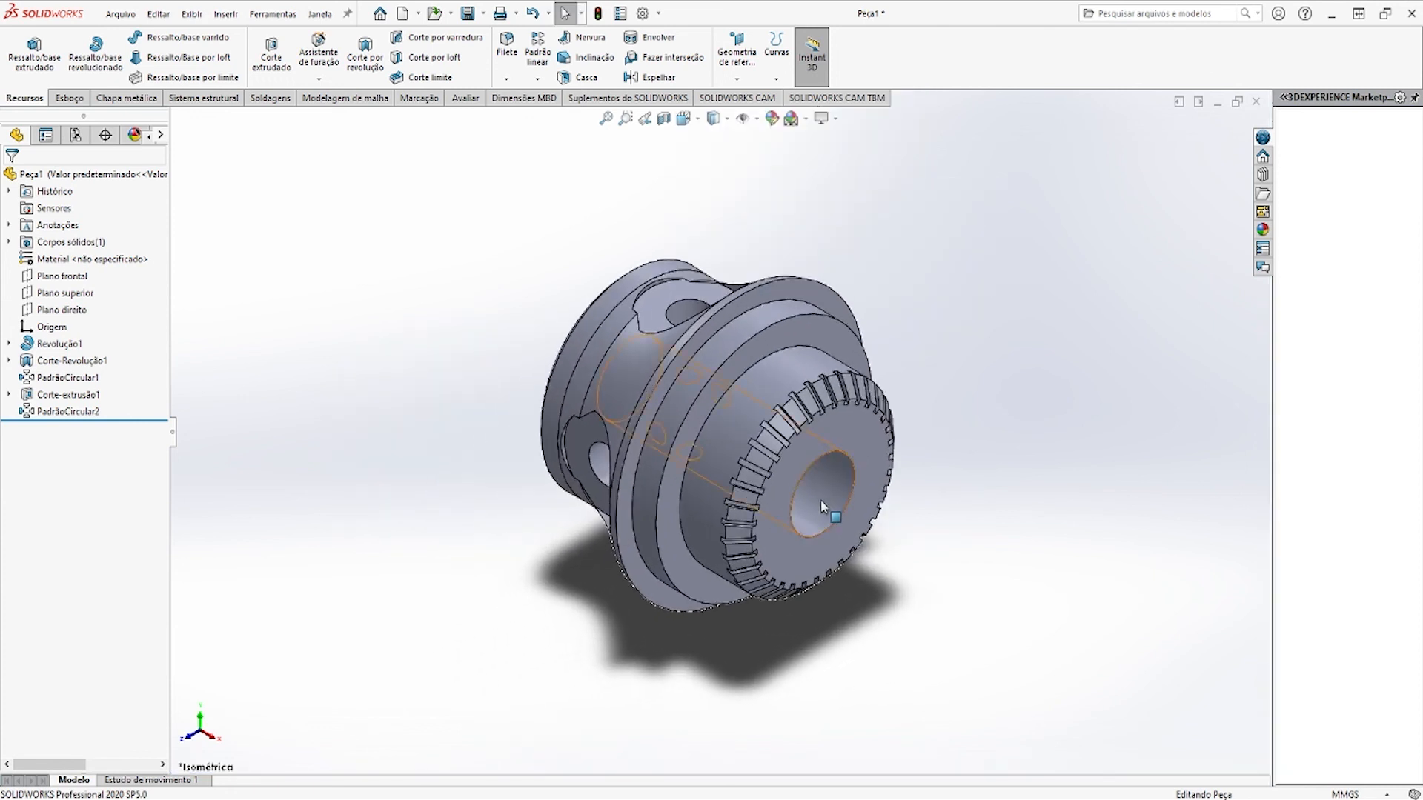
# View the part normal to the flat rear face around the bore, clear the selection and return to isometric
pyautogui.click(863, 457)
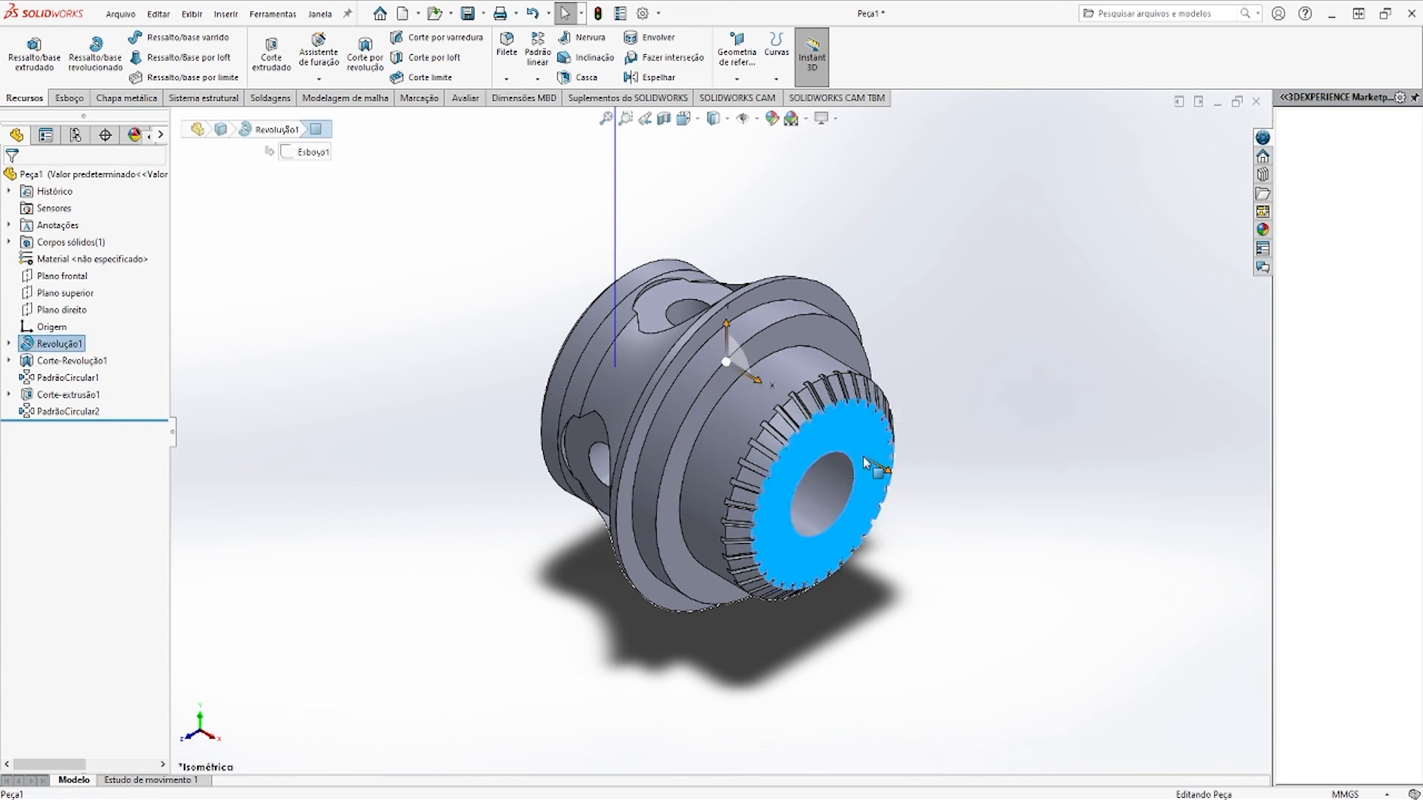
pyautogui.hotkey('ctrl', '8')
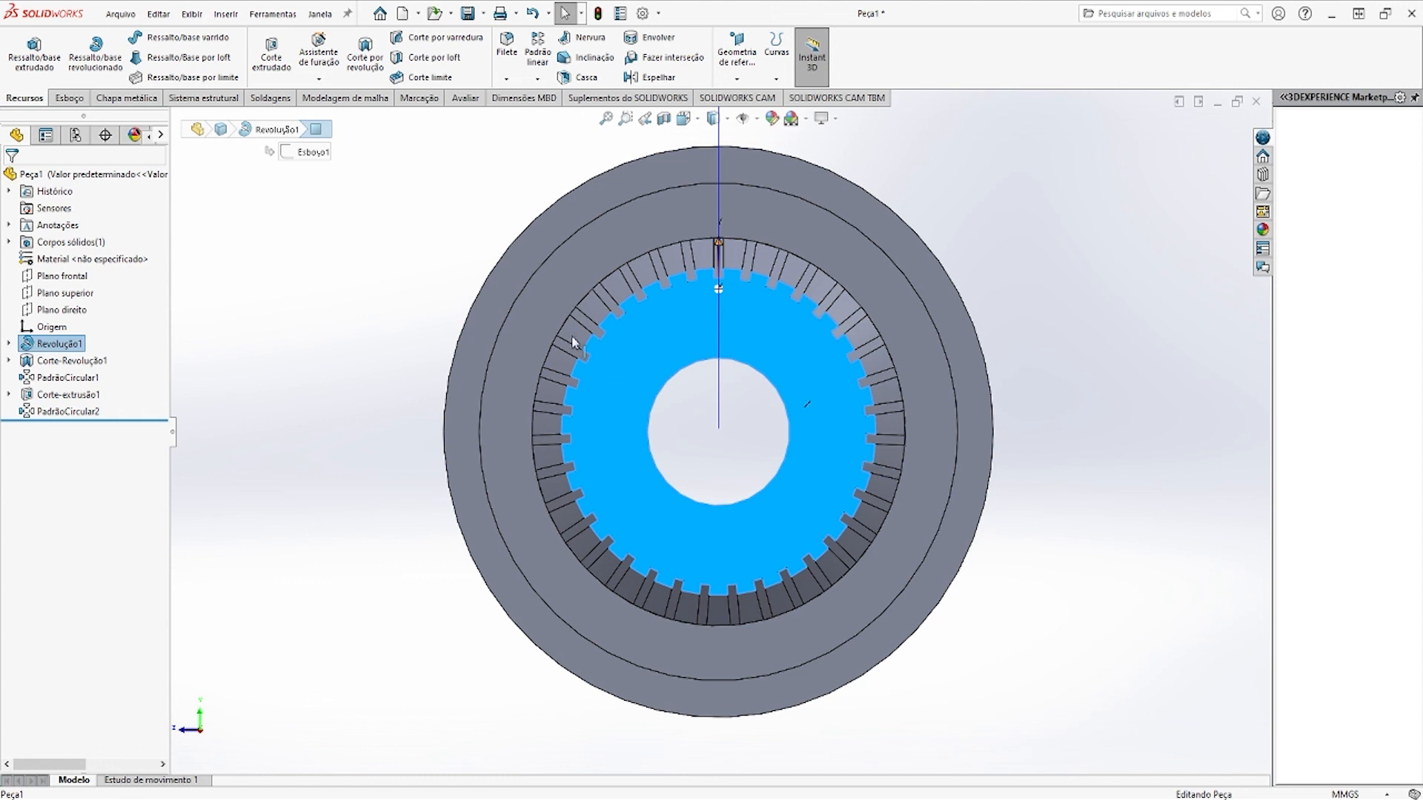
pyautogui.click(427, 321)
pyautogui.hotkey('ctrl', '7')
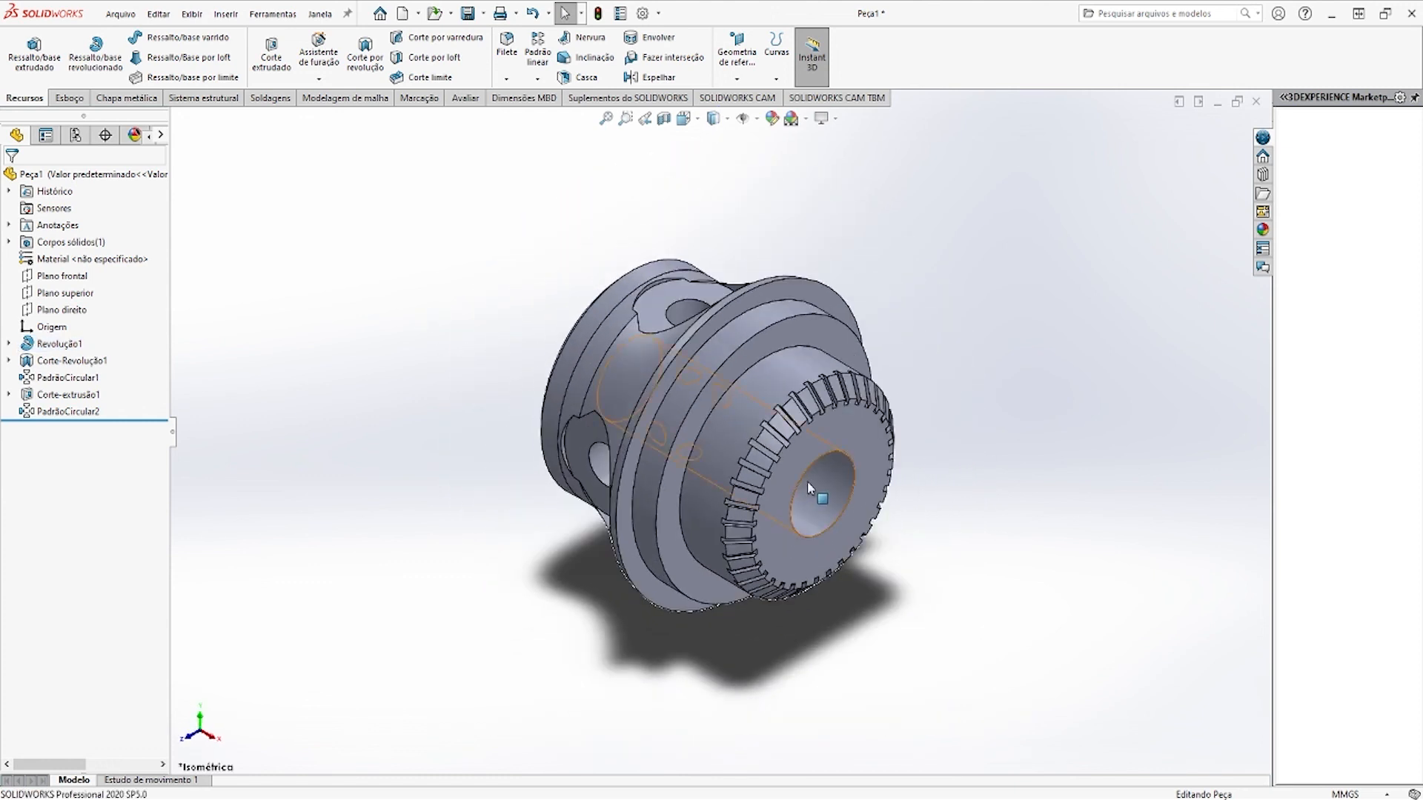
# Open a new sketch on the flat rear face around the bore and check it in the right, normal and isometric views
pyautogui.click(864, 437)
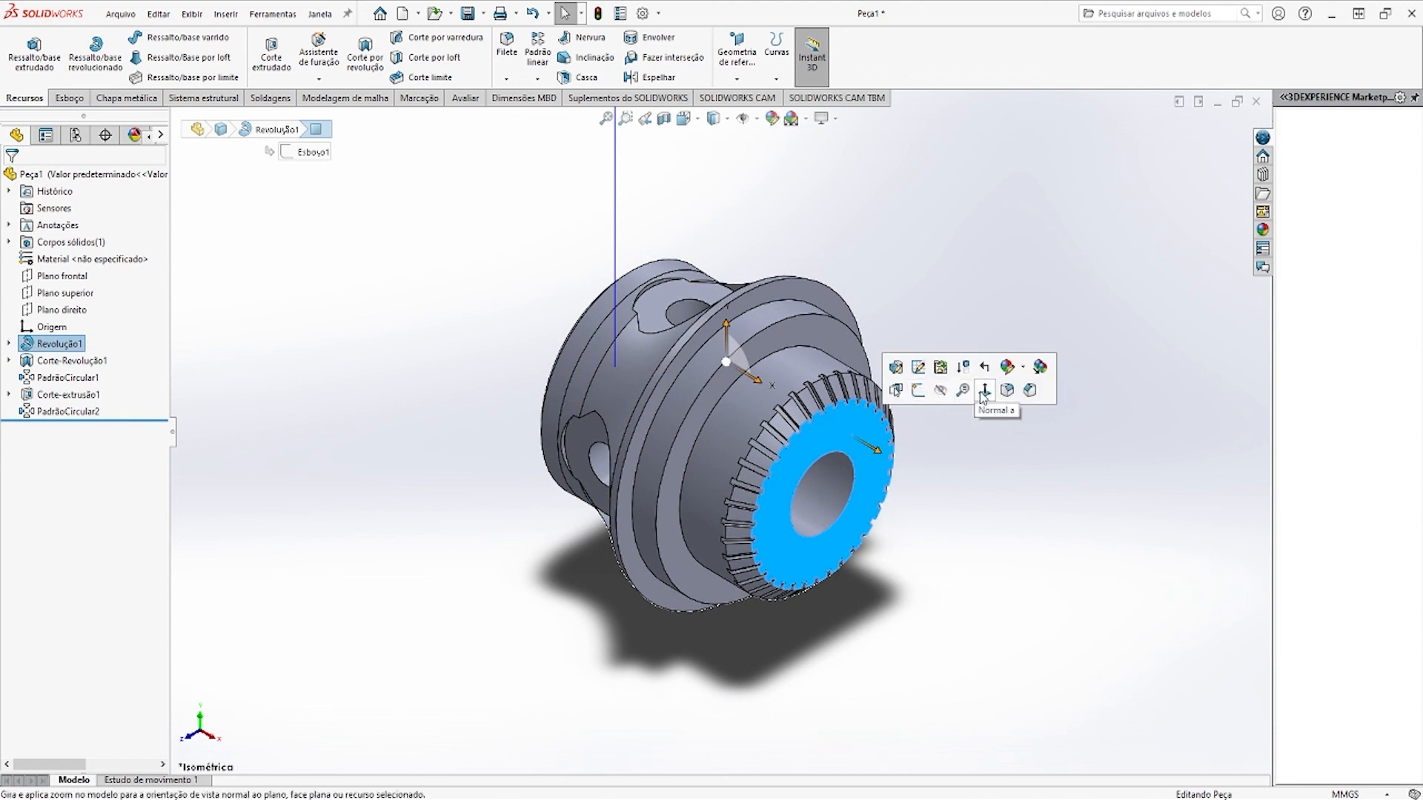
pyautogui.click(916, 395)
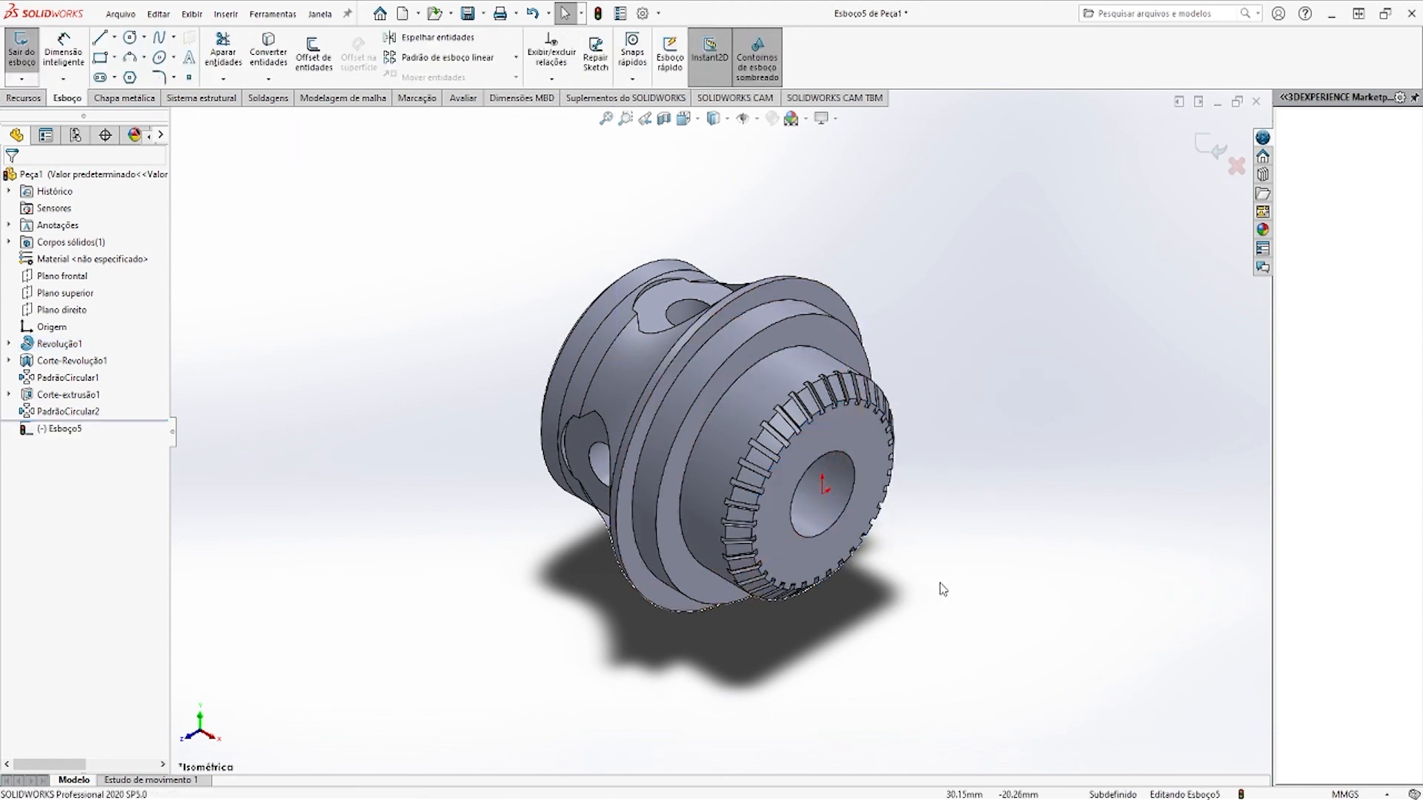
pyautogui.click(683, 119)
pyautogui.click(700, 536)
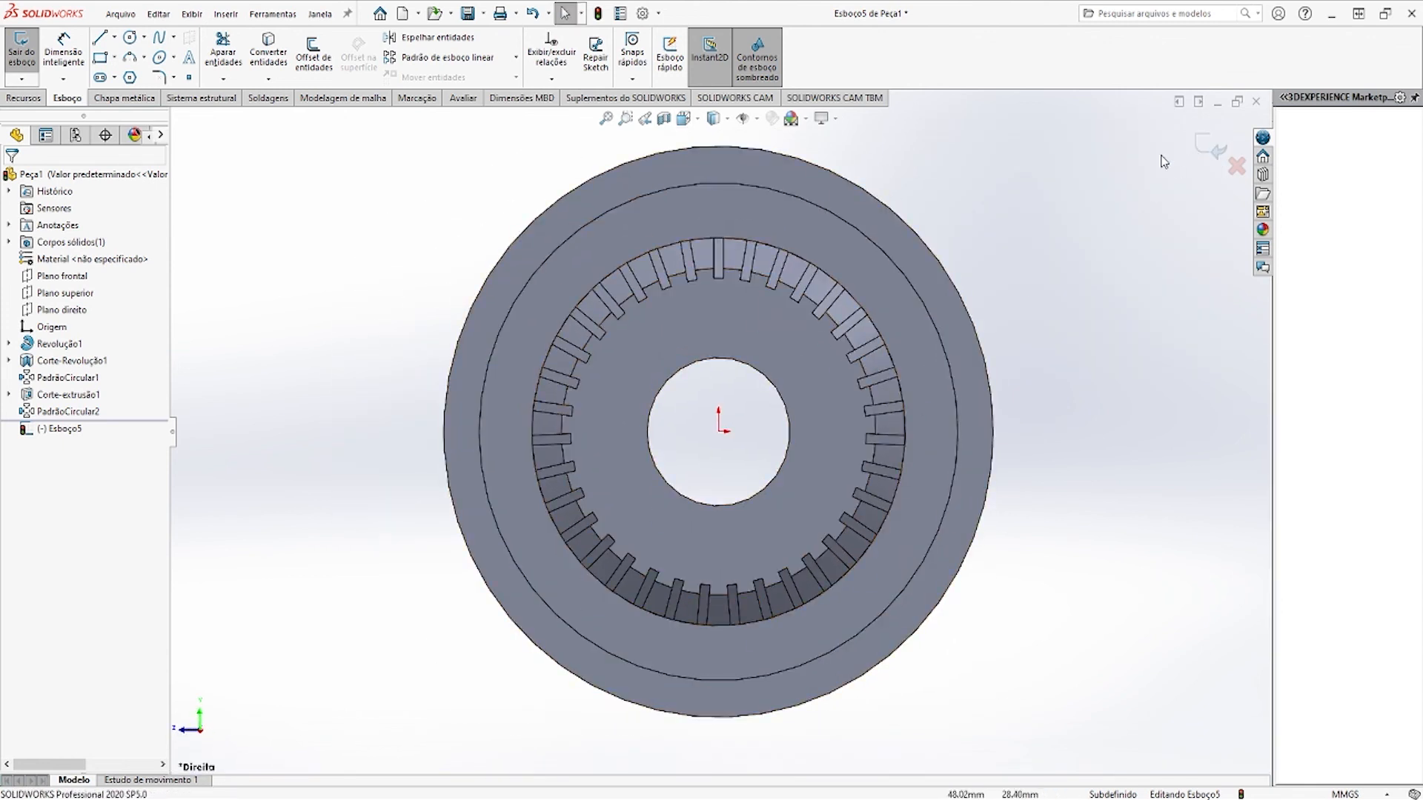
pyautogui.hotkey('ctrl', '7')
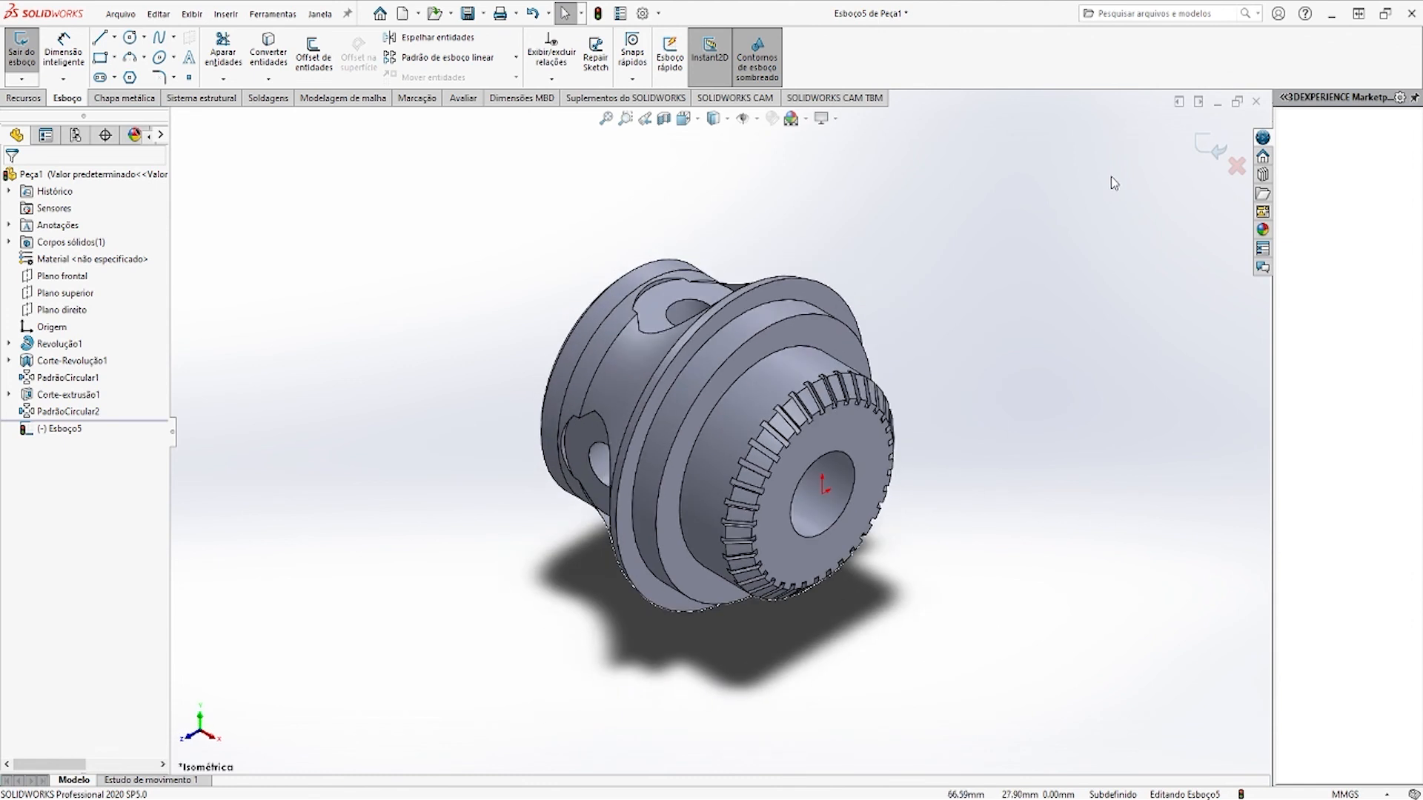
pyautogui.hotkey('ctrl', '8')
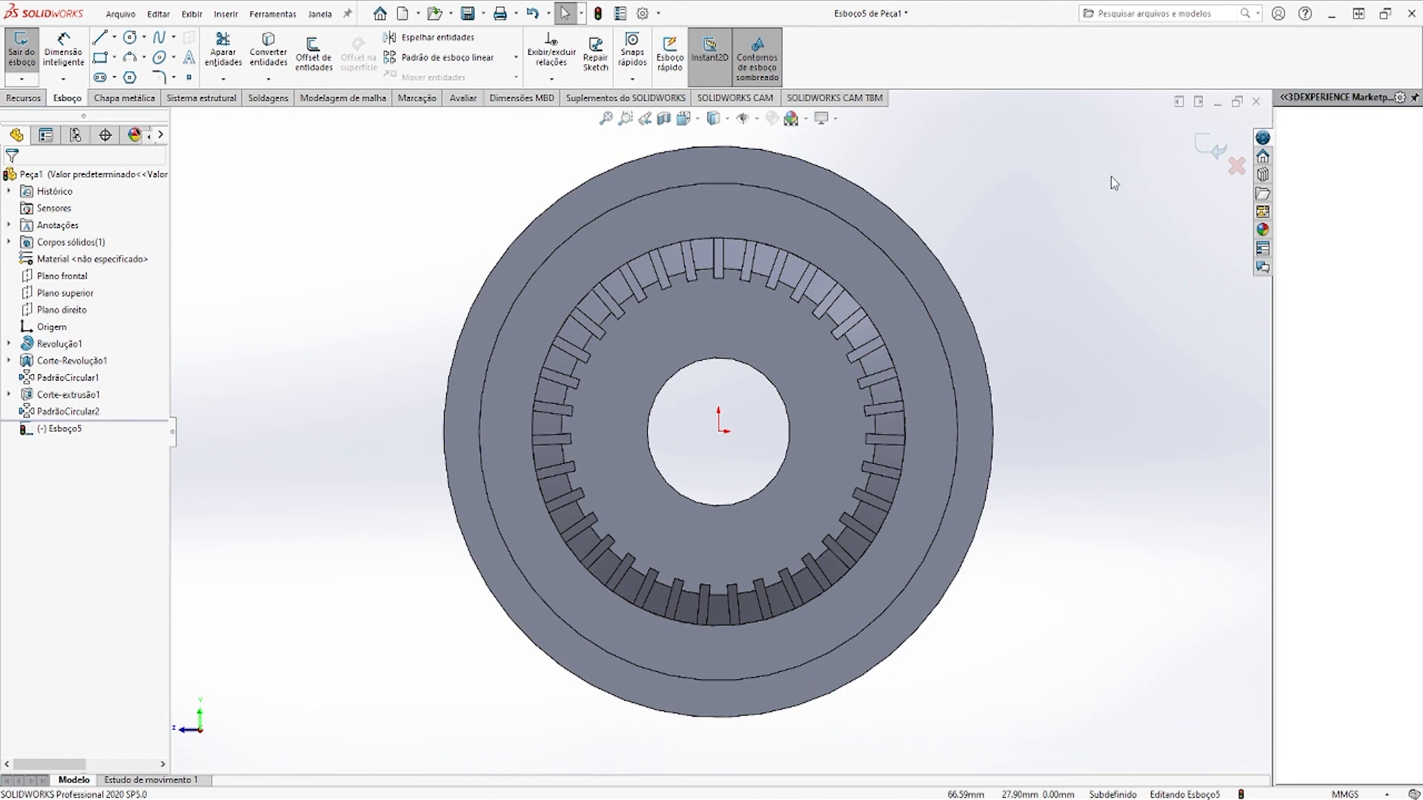
pyautogui.hotkey('ctrl', '7')
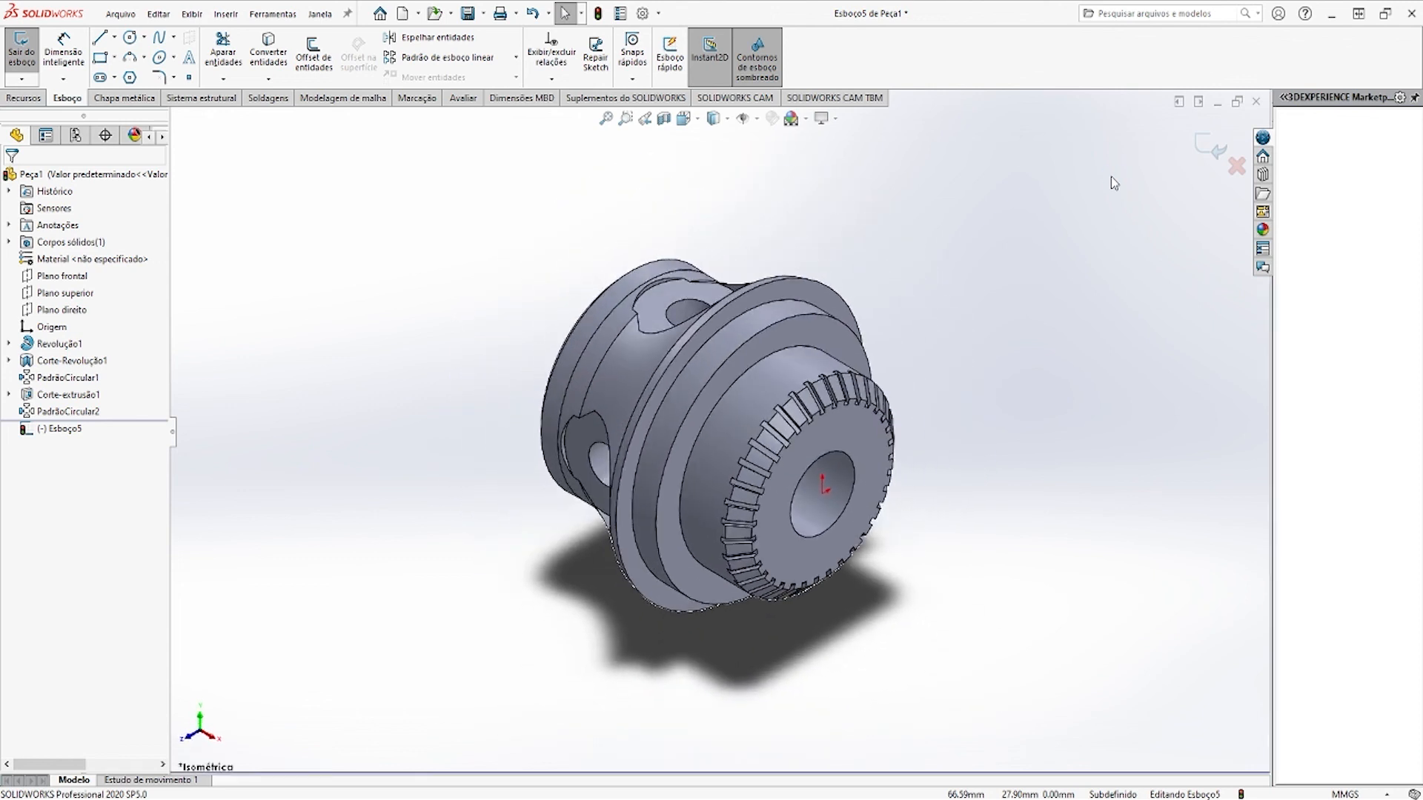